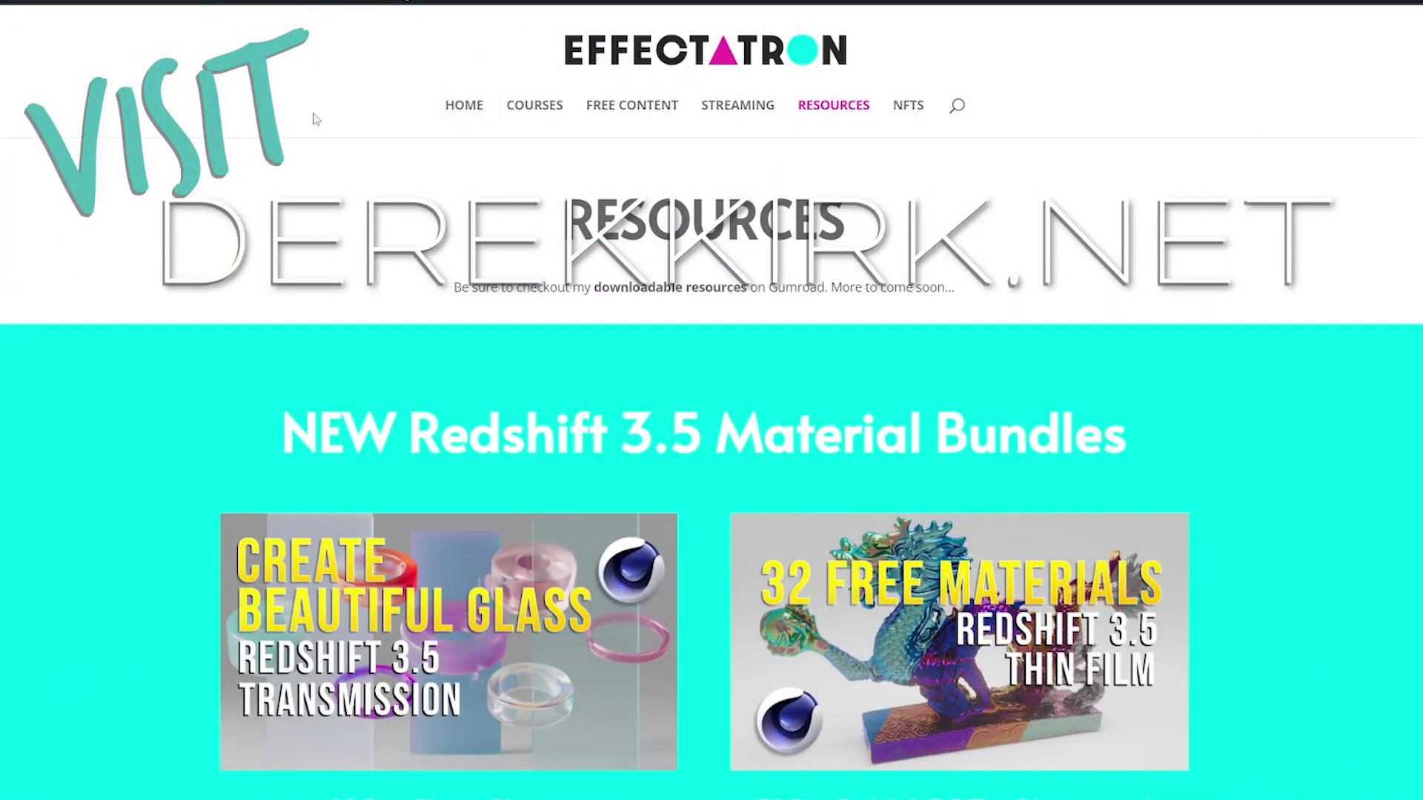
# Browse the Redshift 3.5 material bundles and other free downloads on the Resources page.
pyautogui.scroll(-3, 316, 119)
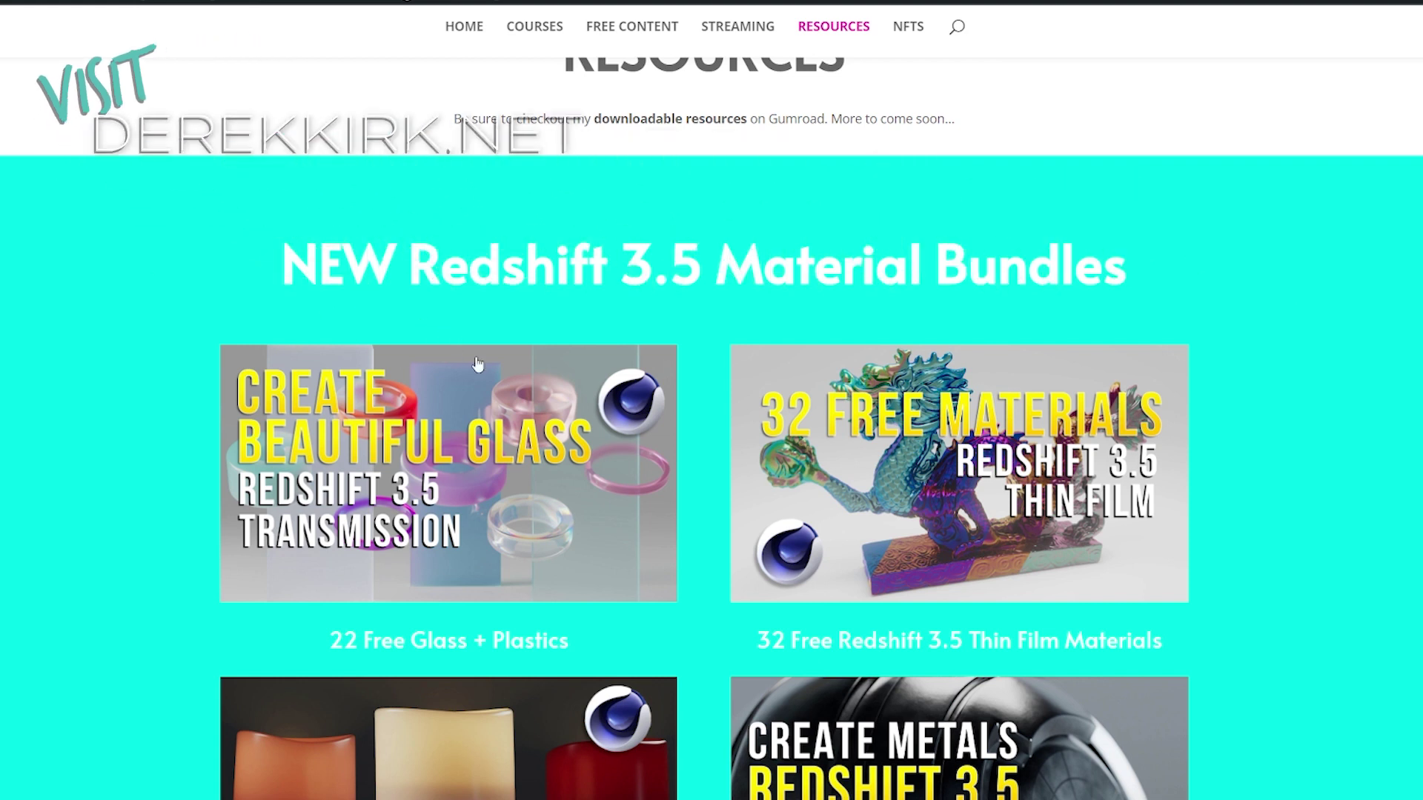
pyautogui.scroll(-1, 502, 378)
pyautogui.scroll(-1, 474, 361)
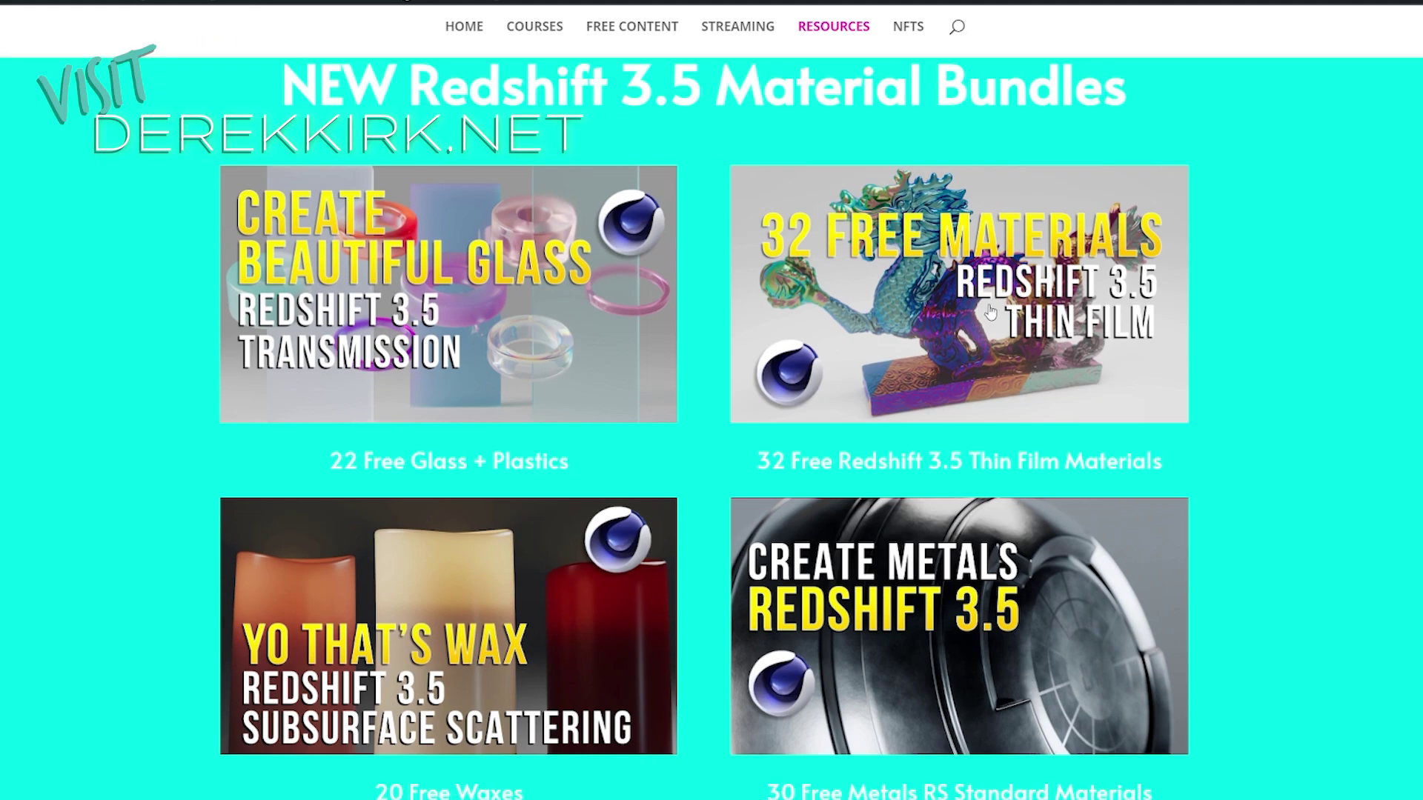
pyautogui.scroll(-2, 532, 480)
pyautogui.scroll(-2, 505, 606)
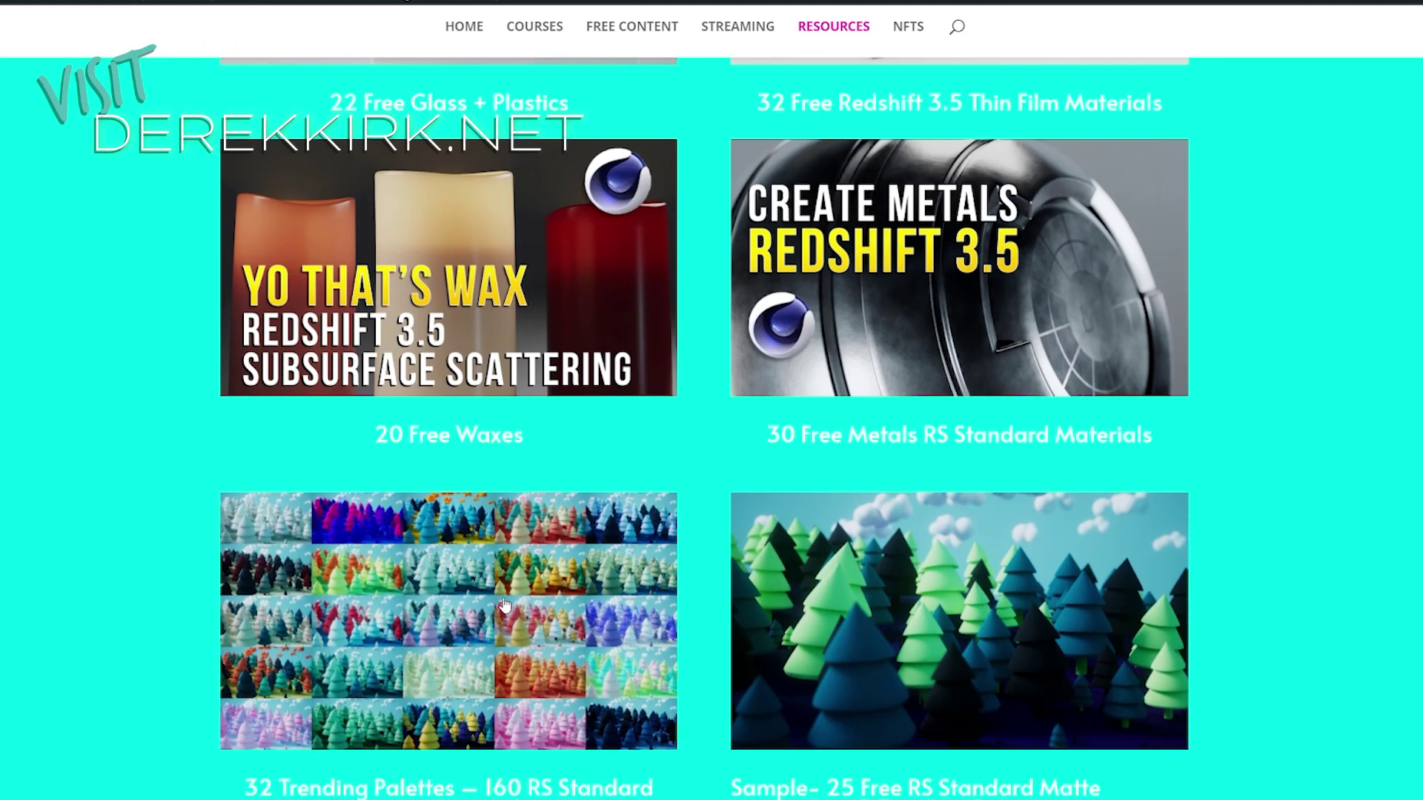
pyautogui.scroll(-2, 504, 607)
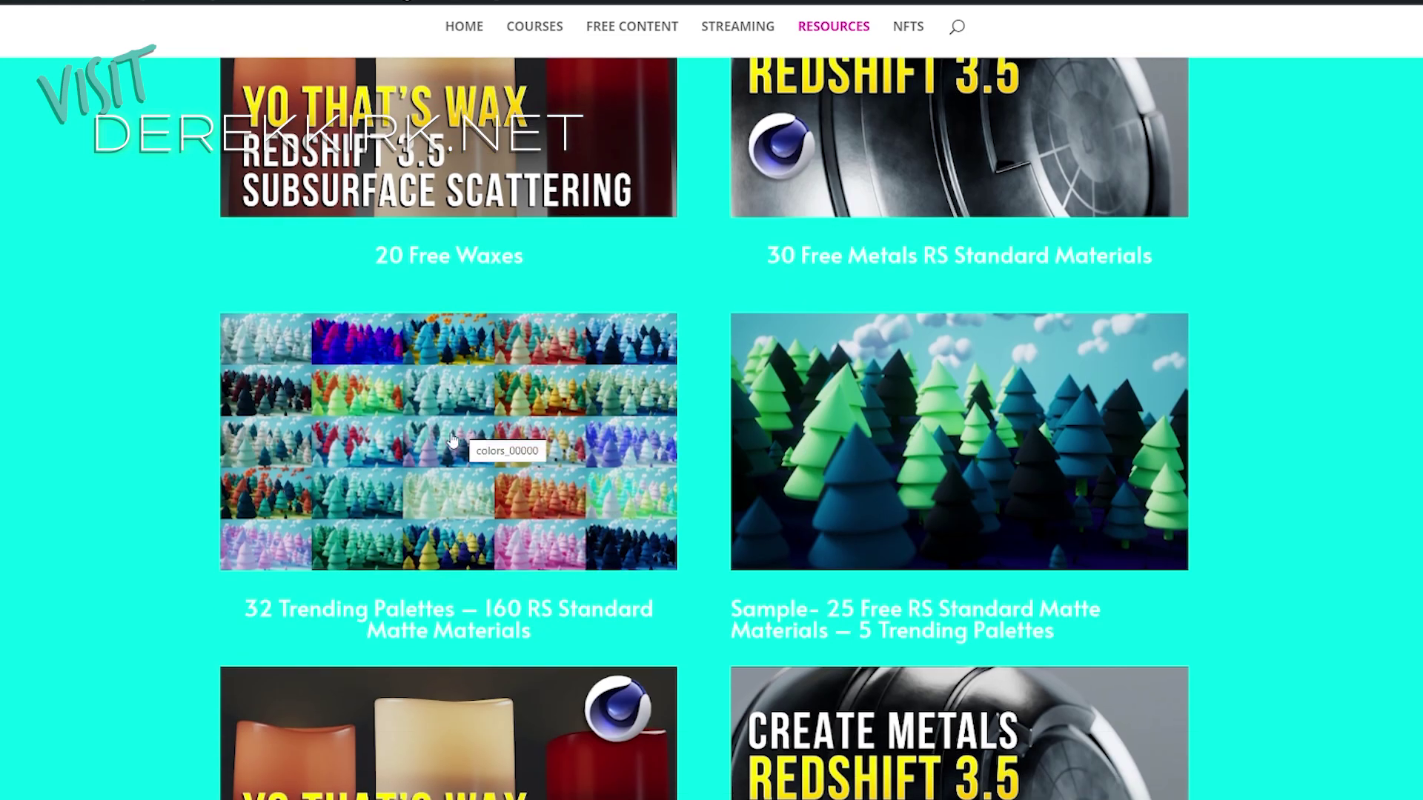
pyautogui.scroll(-1, 511, 444)
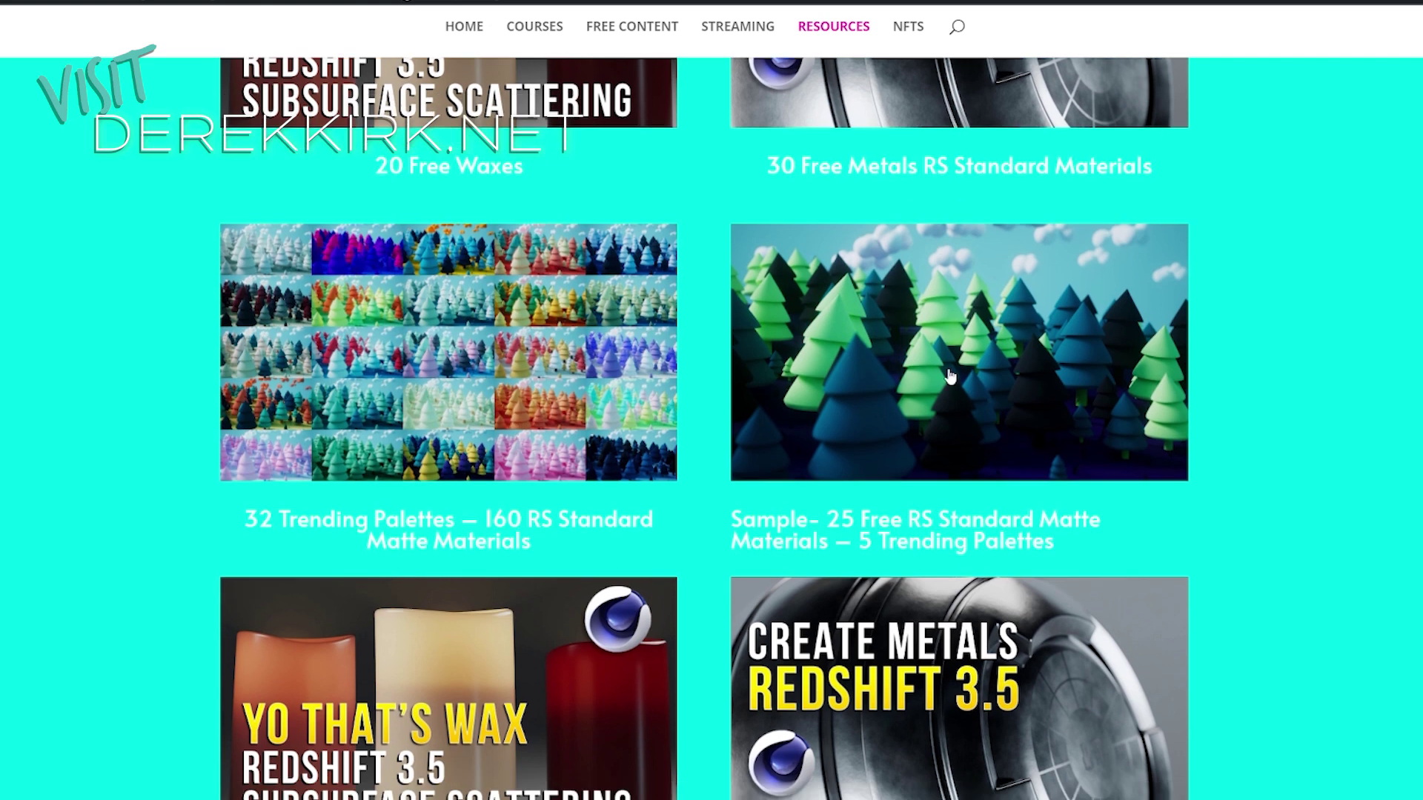
pyautogui.scroll(-8, 951, 376)
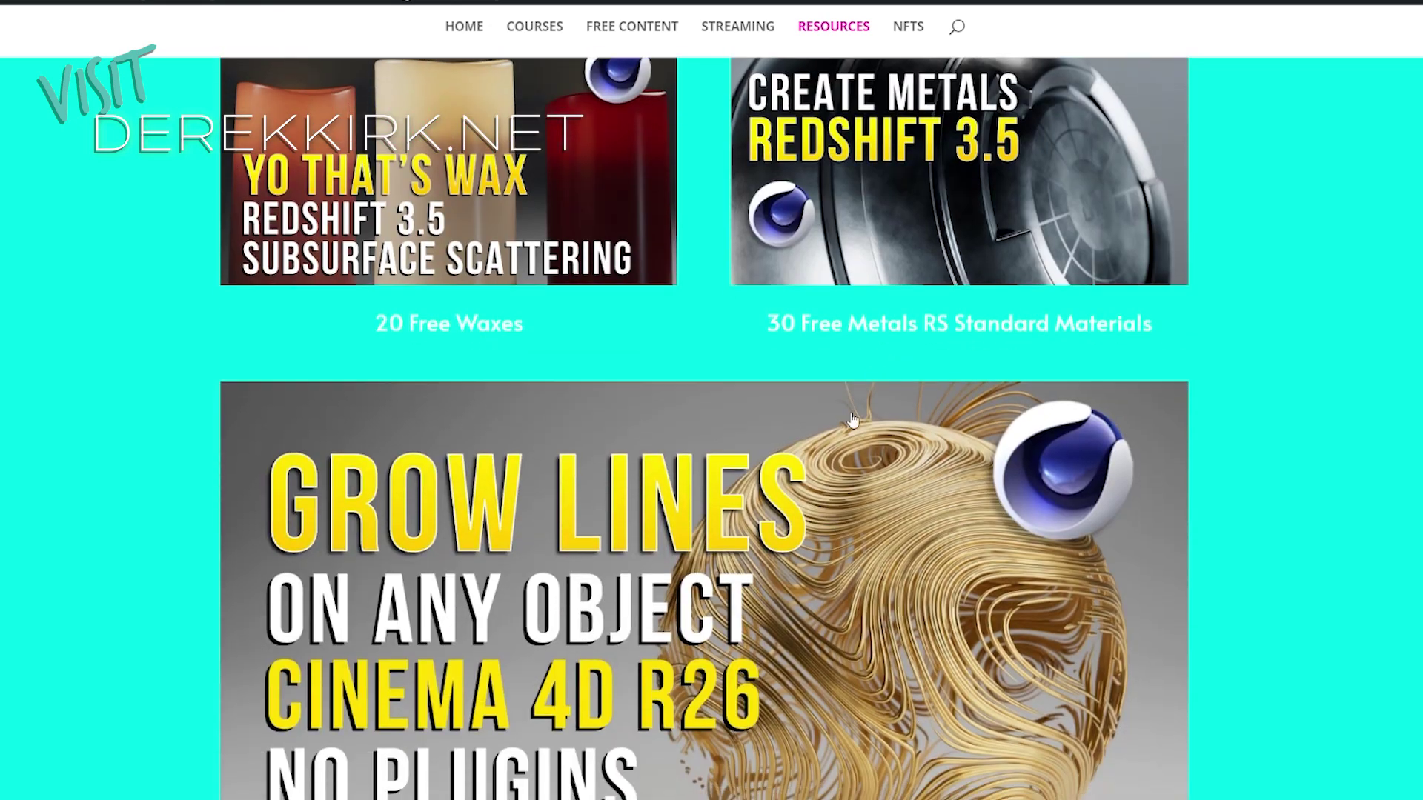
pyautogui.scroll(-7, 835, 436)
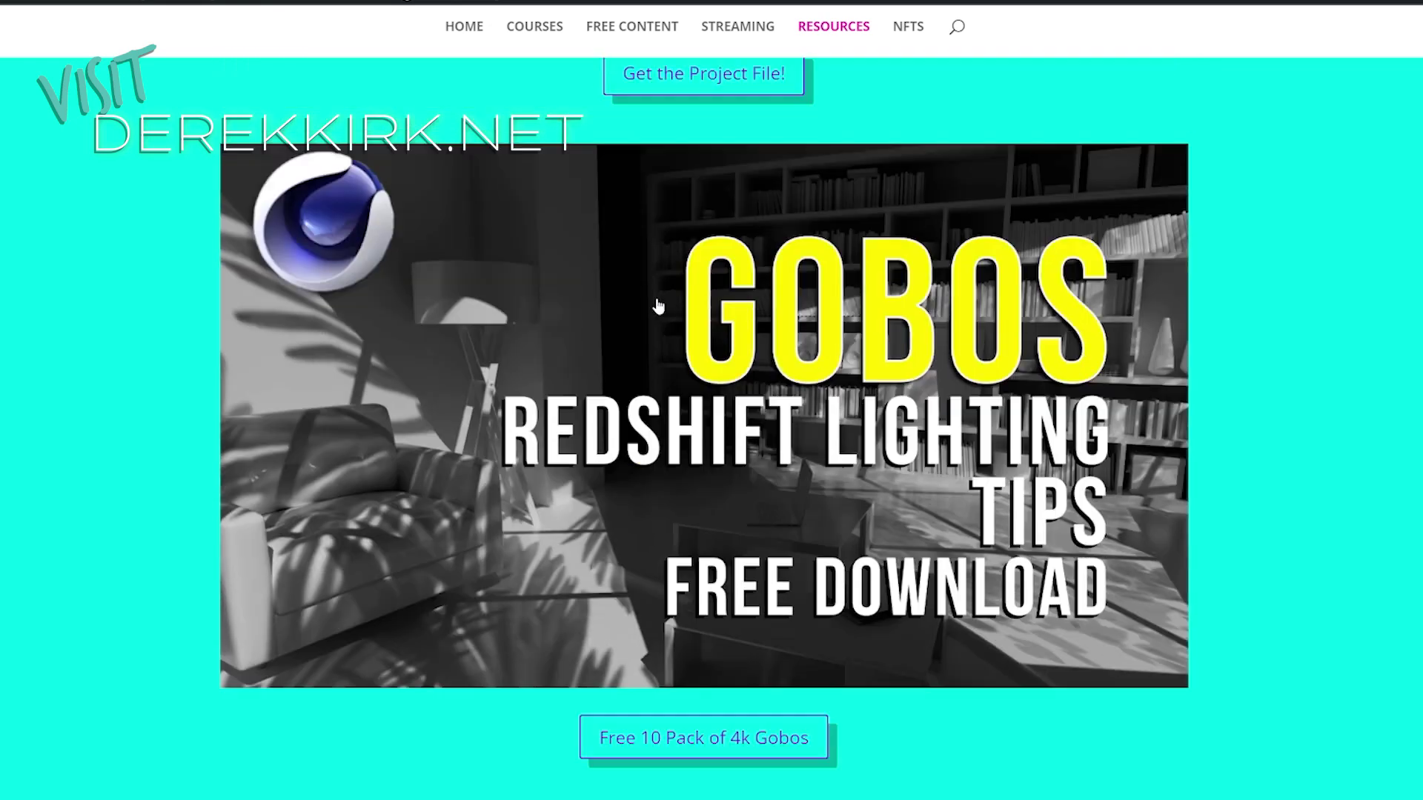
pyautogui.scroll(18, 677, 445)
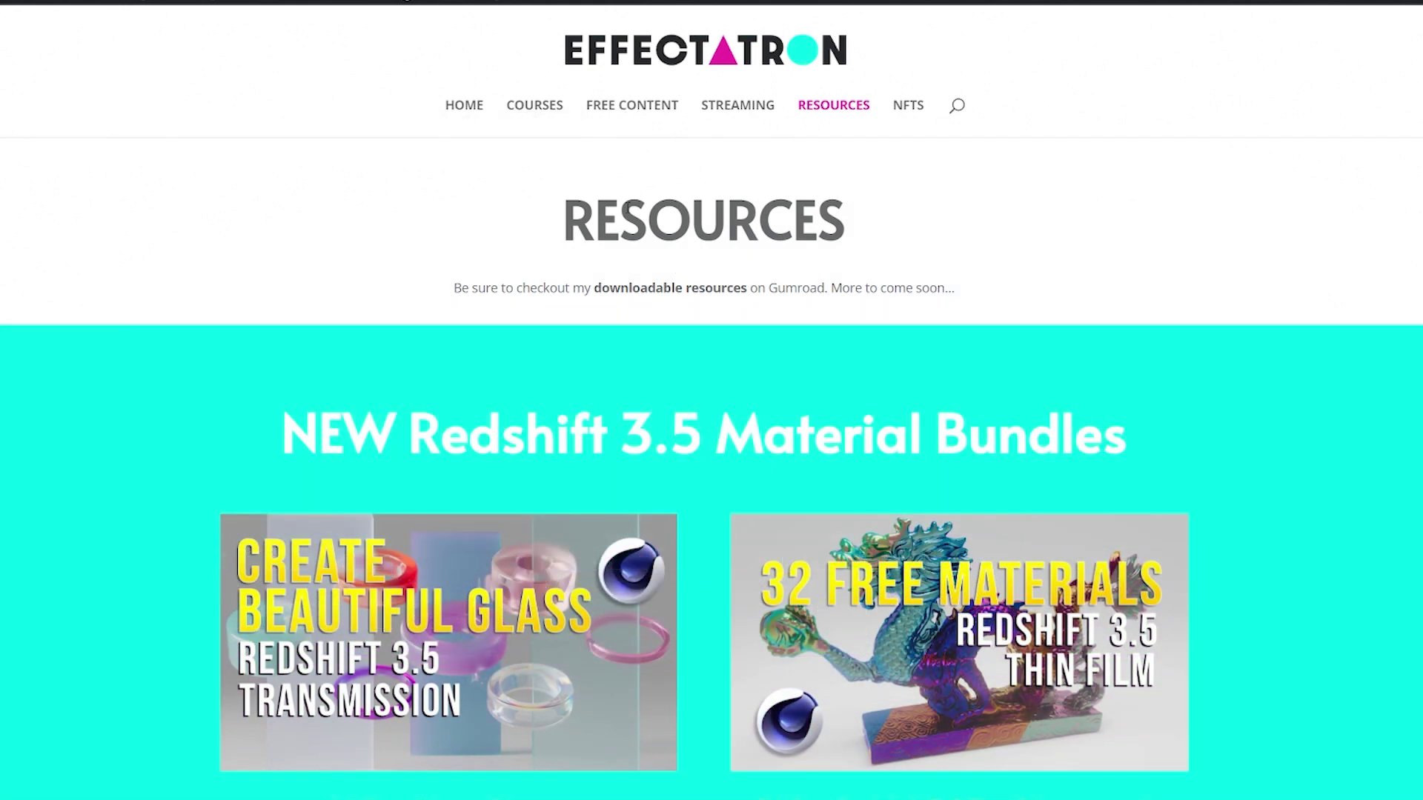
# Open the Free Content page and look over its tutorial videos.
pyautogui.click(628, 120)
pyautogui.scroll(-3, 699, 273)
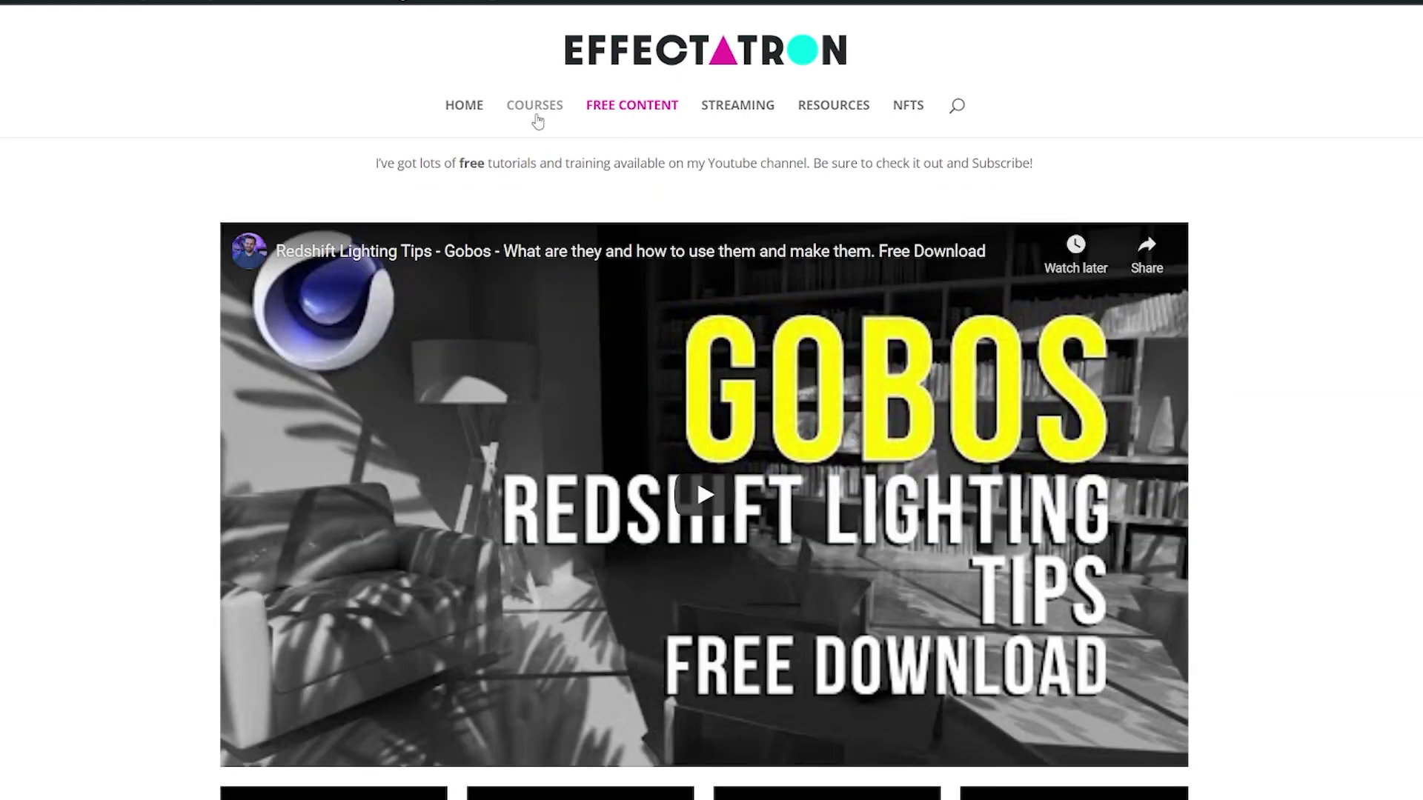
pyautogui.scroll(-1, 537, 103)
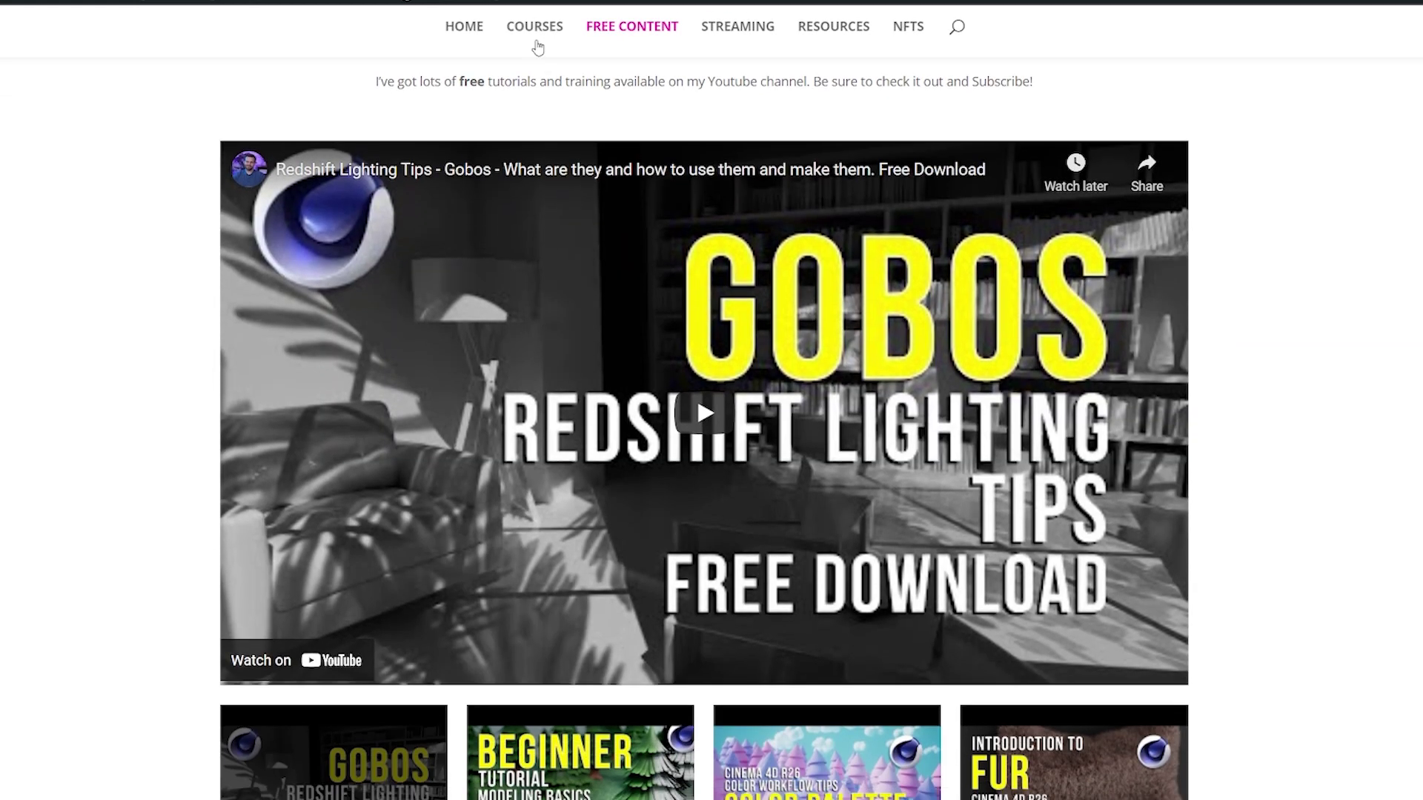
# Open the Courses page and review the listed Skillshare, CG Shortcuts, Redshift and motion tracking courses.
pyautogui.click(536, 29)
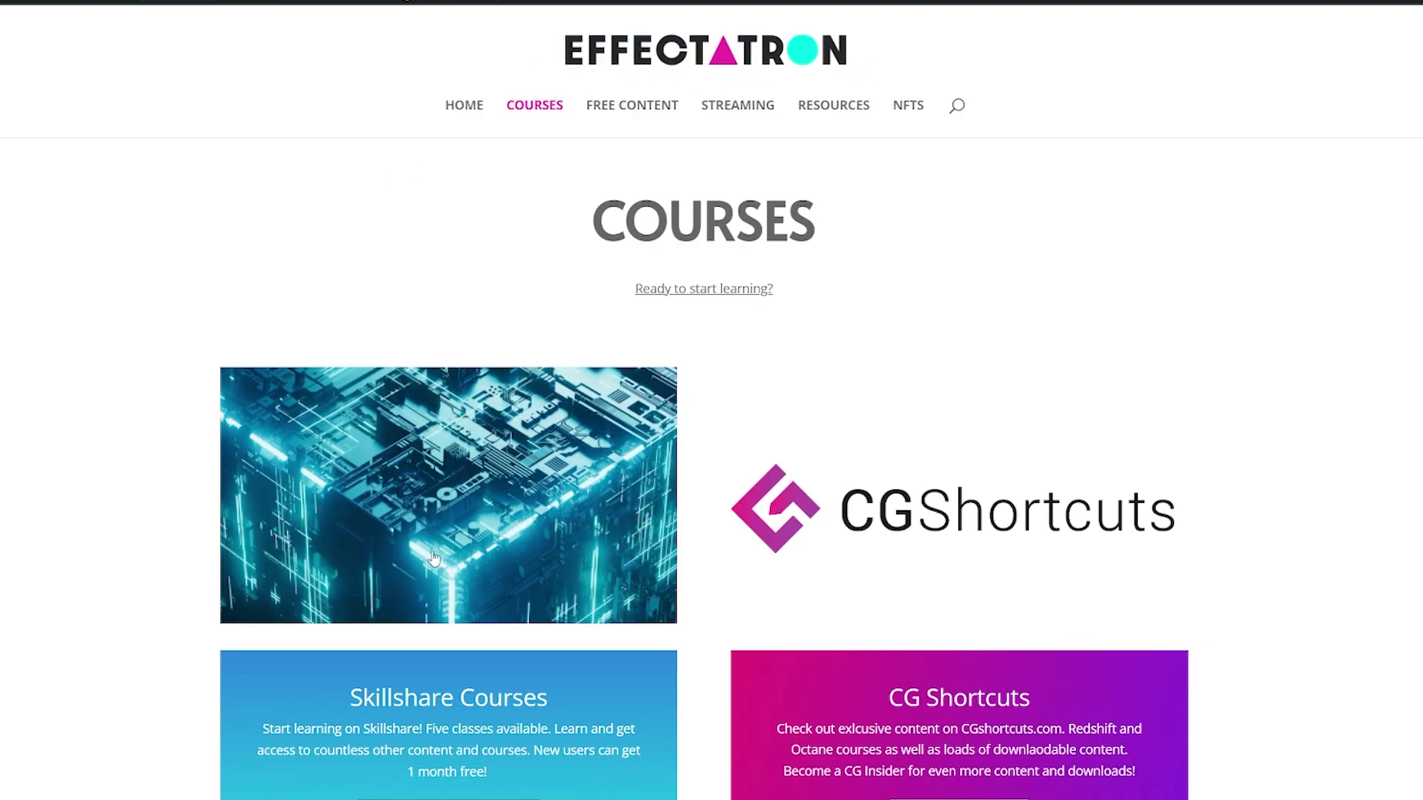
pyautogui.scroll(-5, 1038, 552)
pyautogui.scroll(-4, 971, 486)
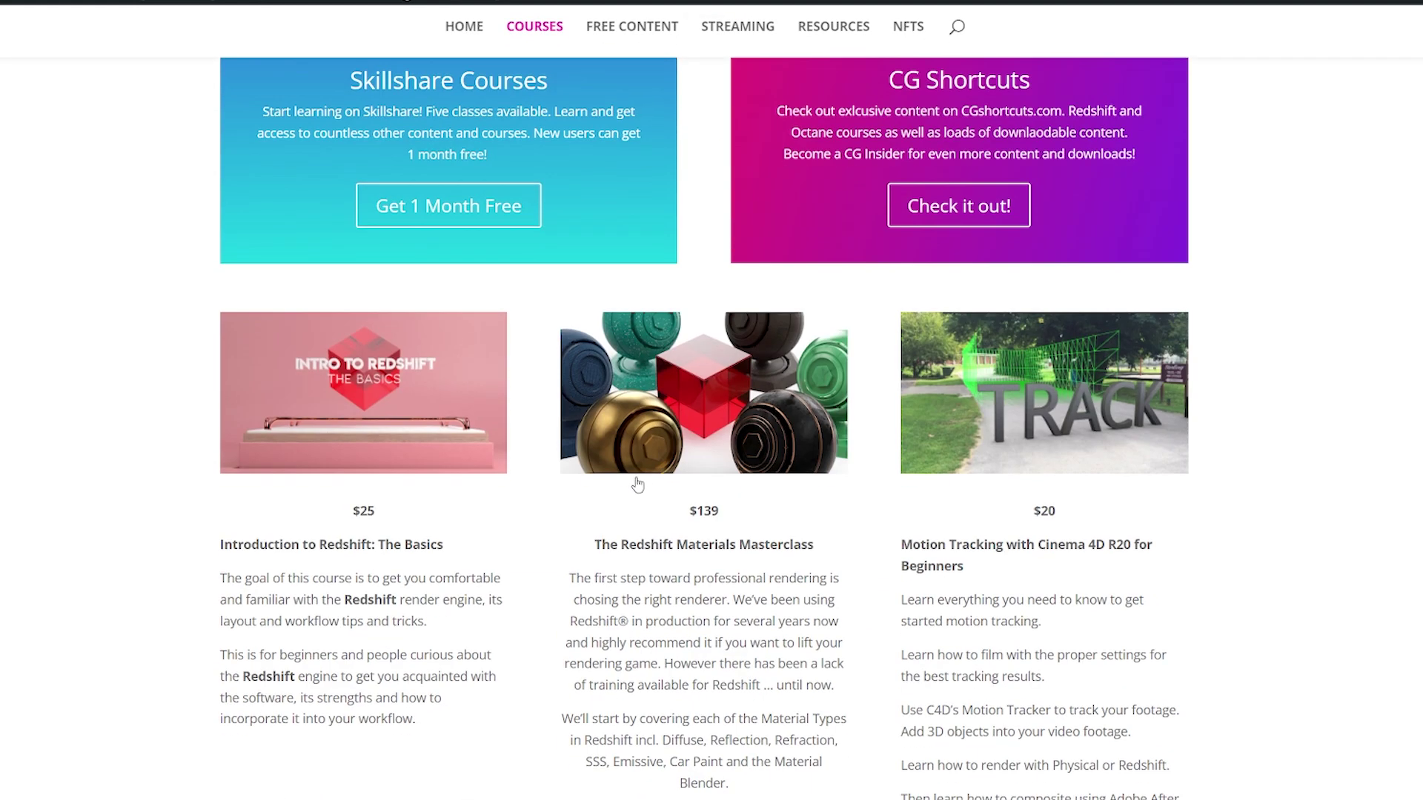
pyautogui.scroll(-3, 694, 208)
pyautogui.click(673, 282)
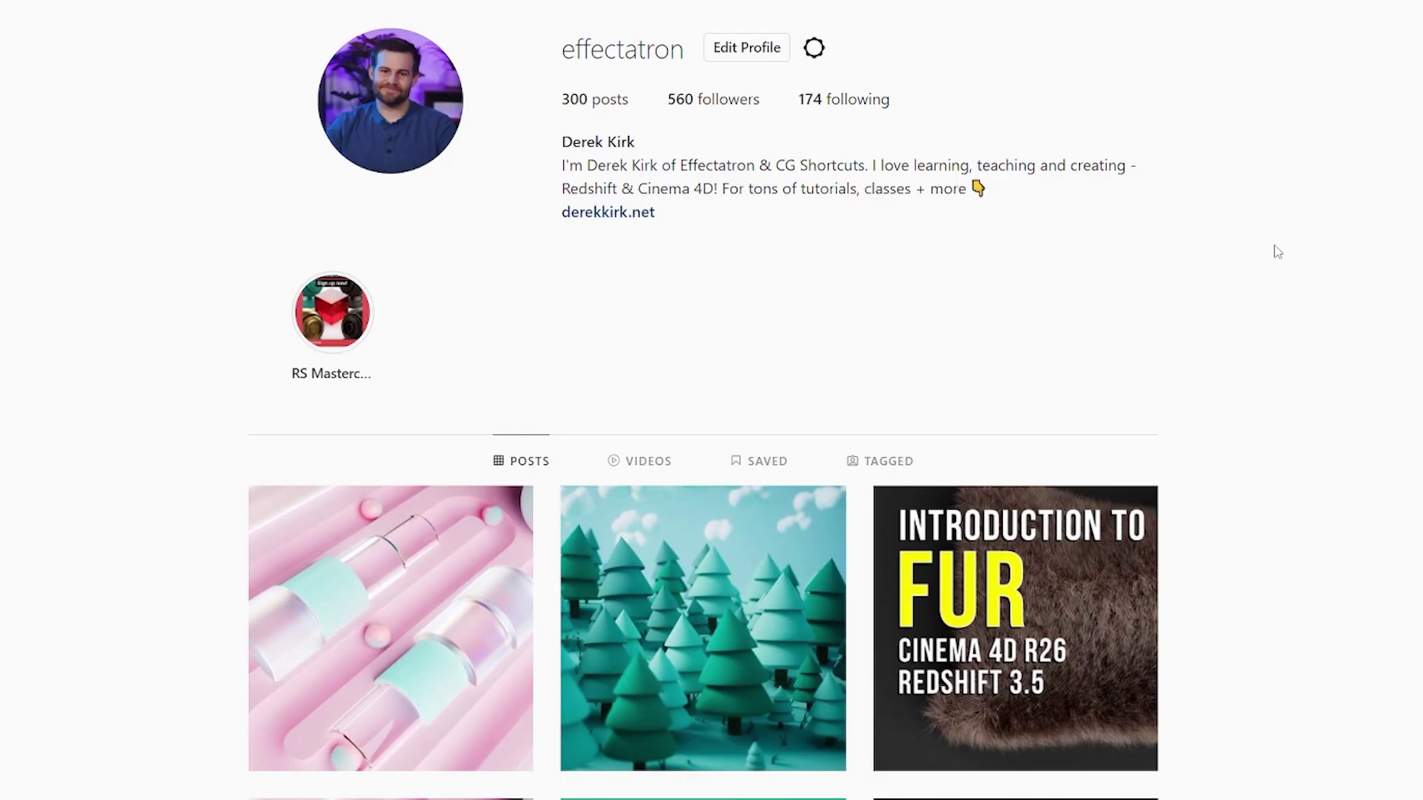
# Look through the posts on the effectatron Instagram profile.
pyautogui.scroll(-10, 1277, 252)
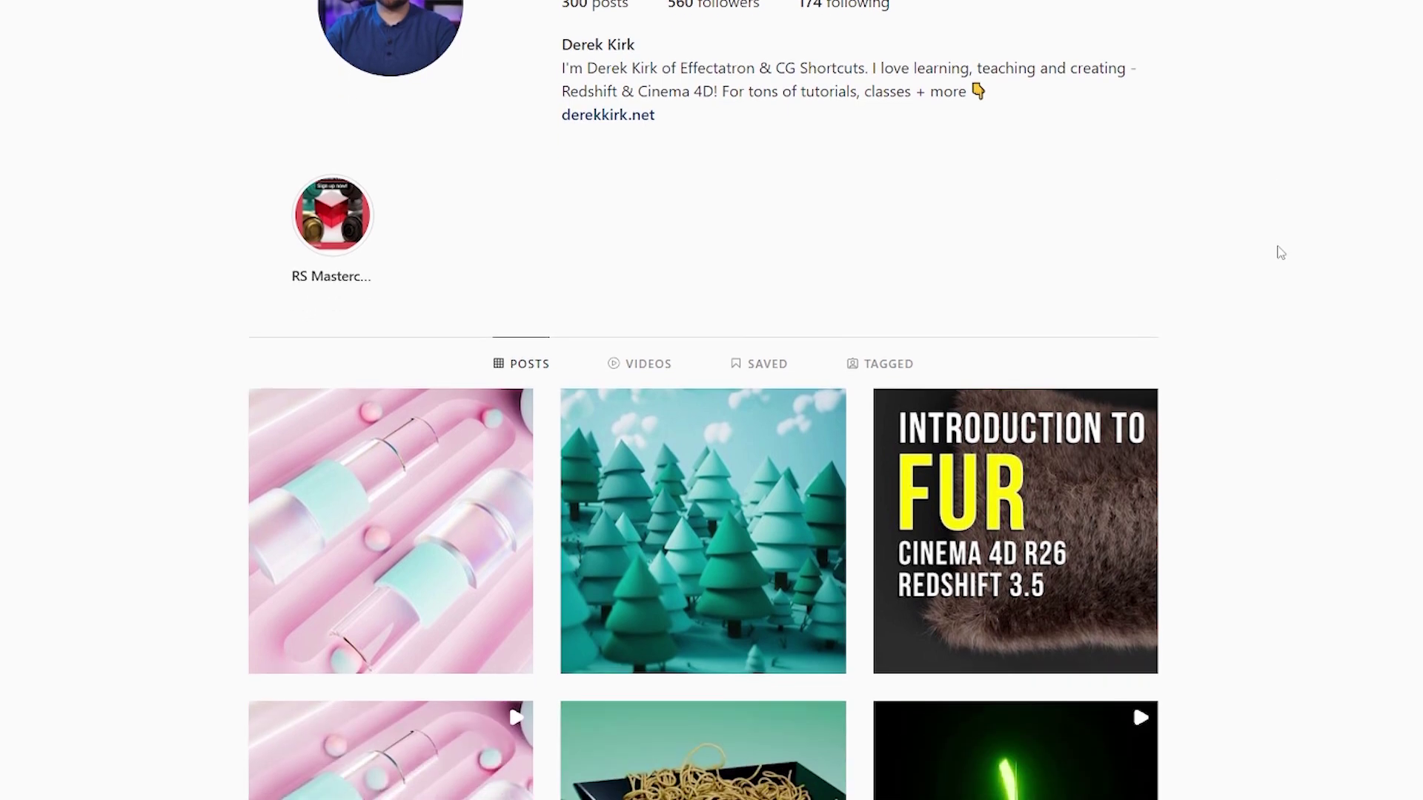
pyautogui.scroll(-15, 1280, 252)
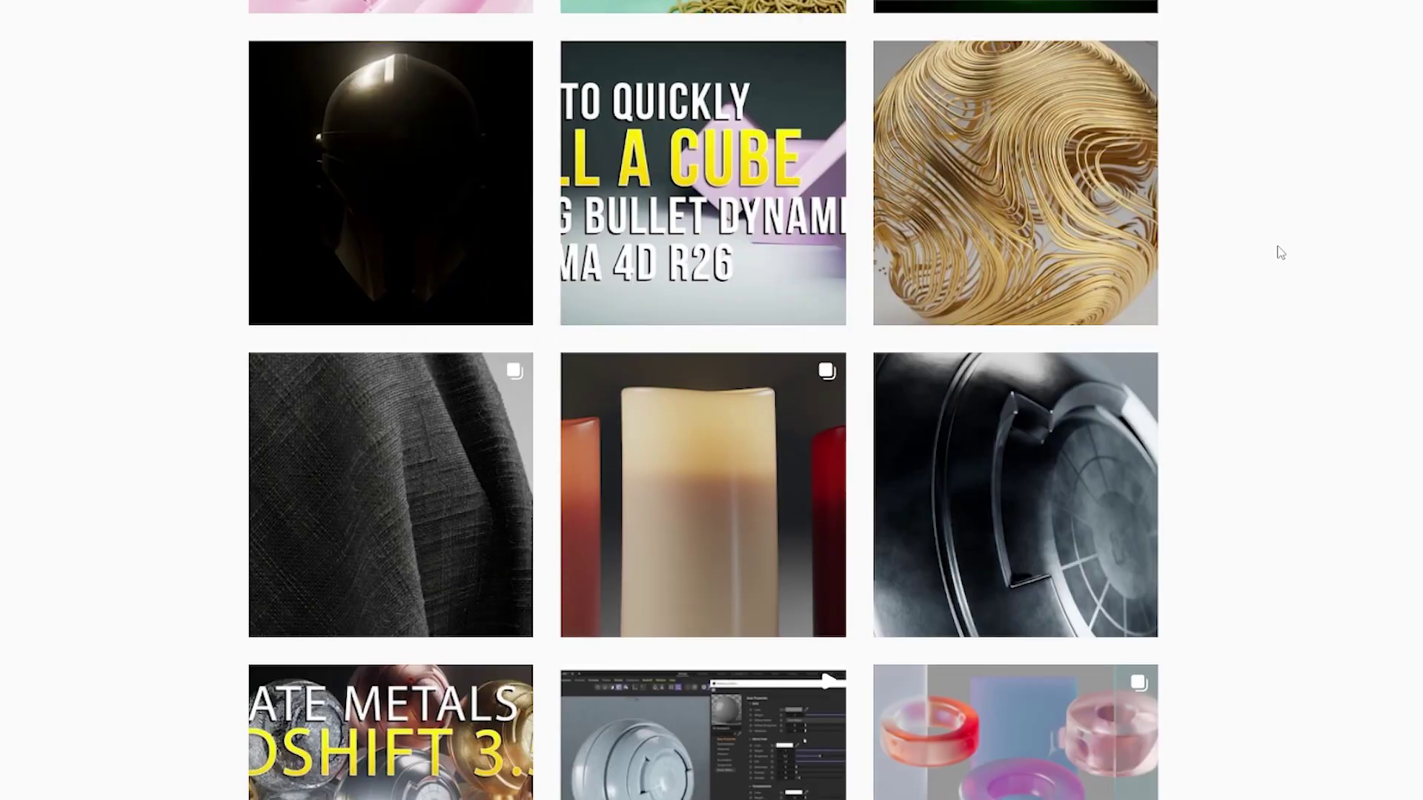
pyautogui.scroll(-6, 1281, 253)
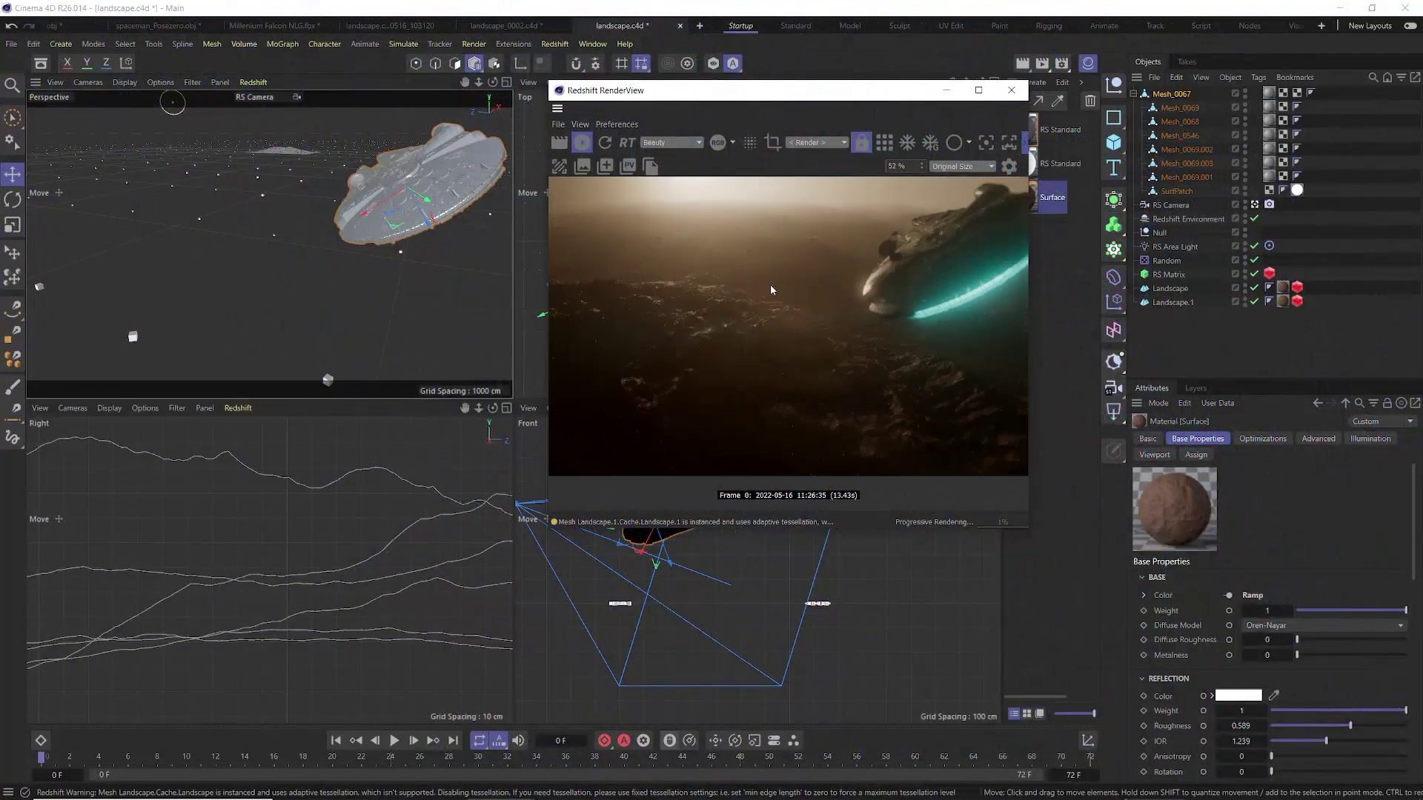
# Switch to Cinema 4D, inspect the whole spaceship render and close the Redshift RenderView.
pyautogui.scroll(-1, 770, 286)
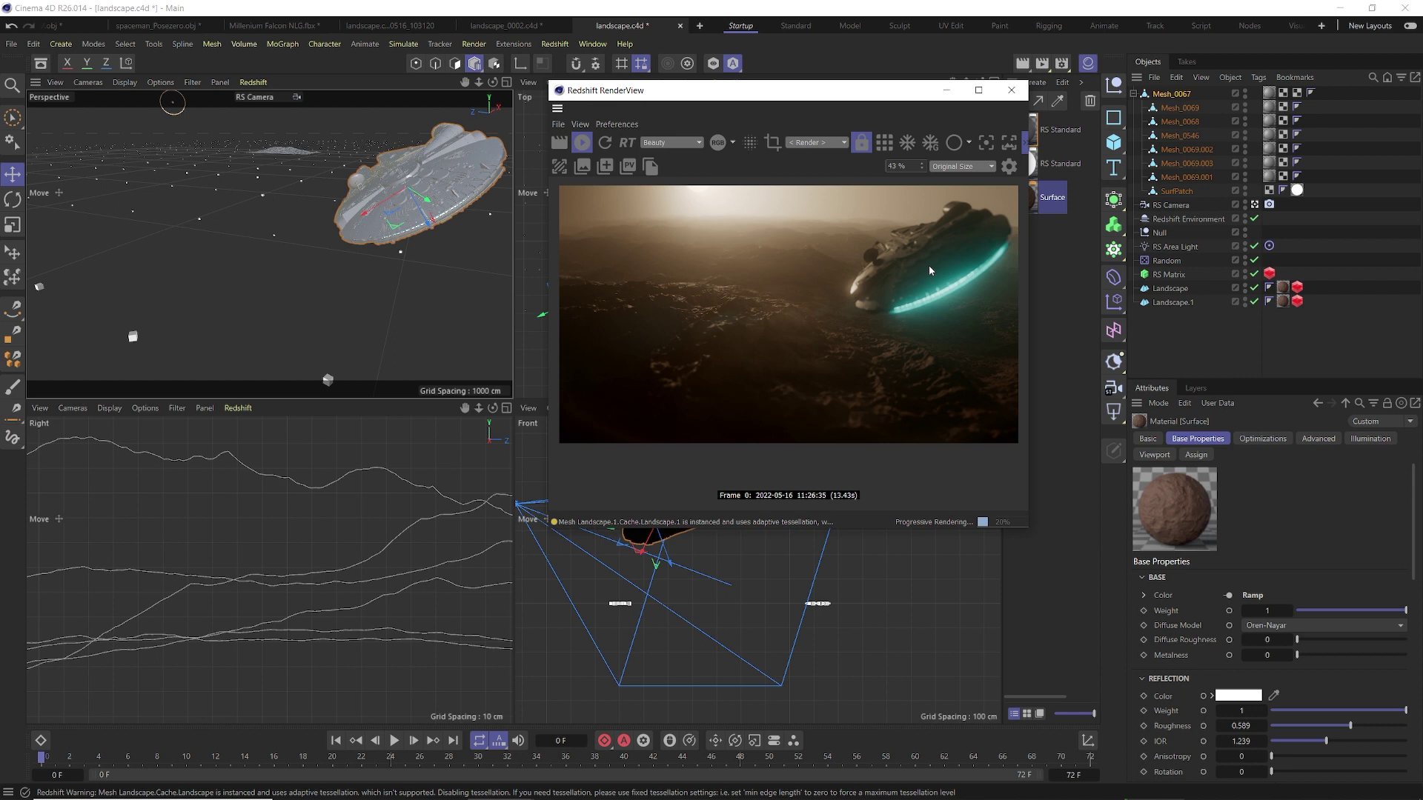
pyautogui.click(1011, 92)
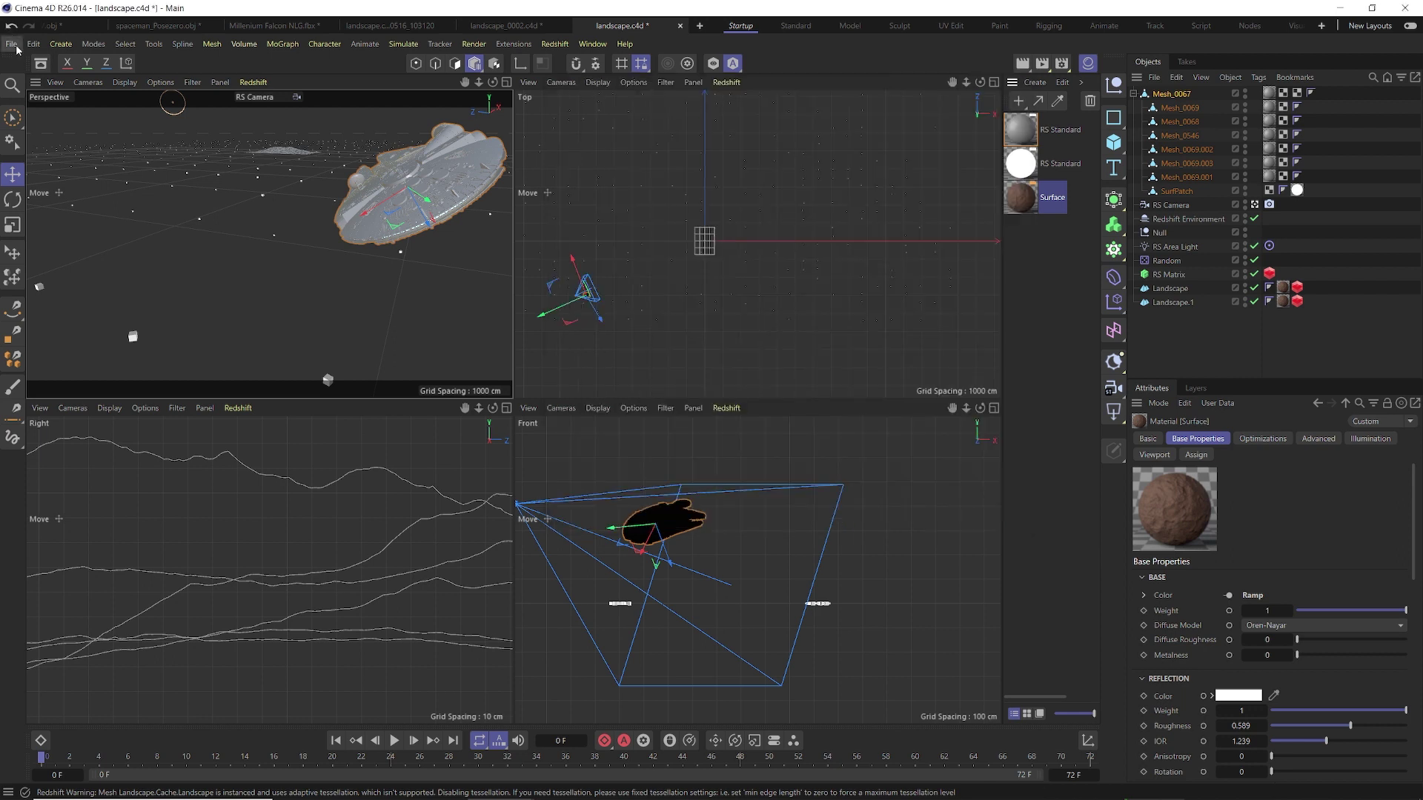
# Create a new project and add a Landscape object to it.
pyautogui.hotkey('ctrl', 'n')
pyautogui.click(1120, 151)
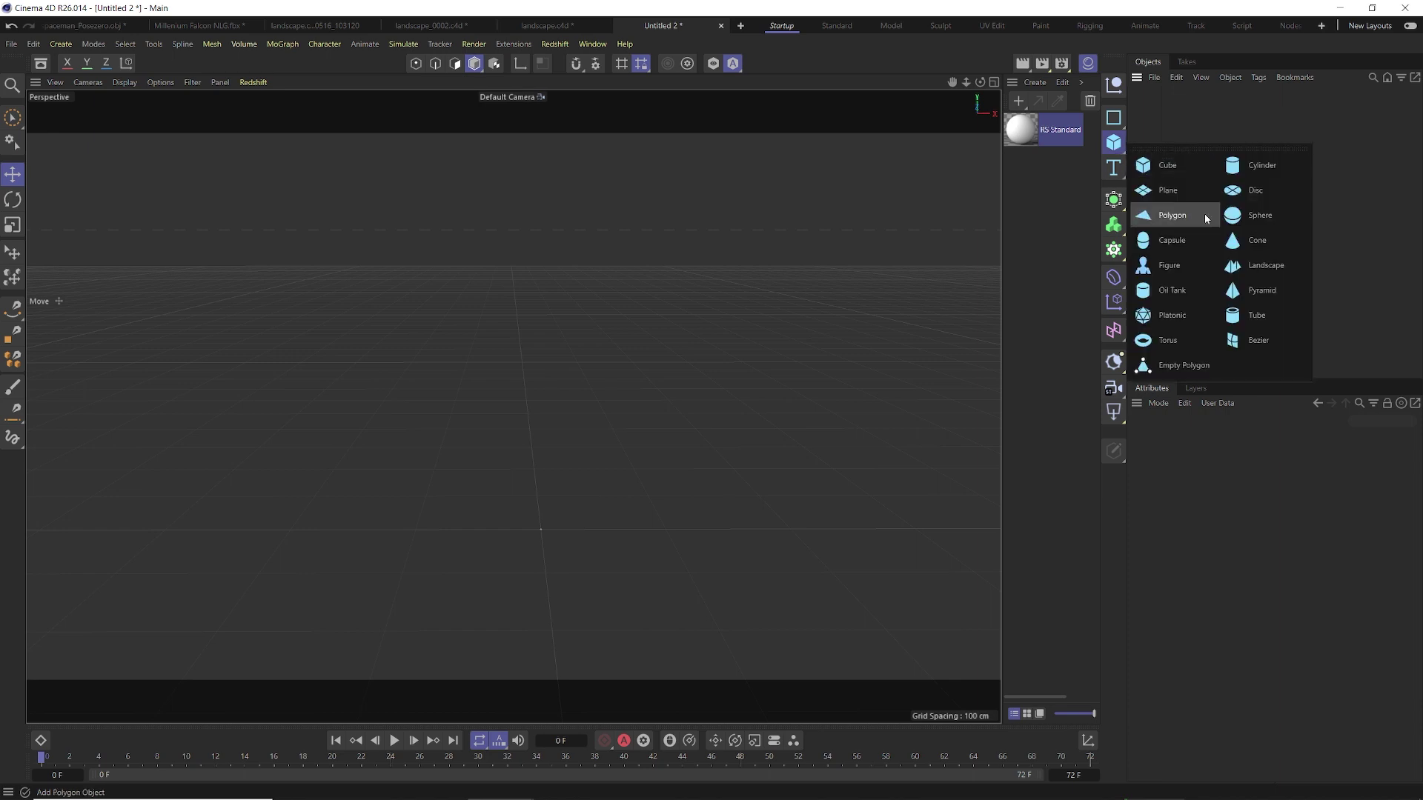
pyautogui.click(1257, 265)
# Set the landscape's width segments and depth segments to 1000 each.
pyautogui.scroll(4, 579, 517)
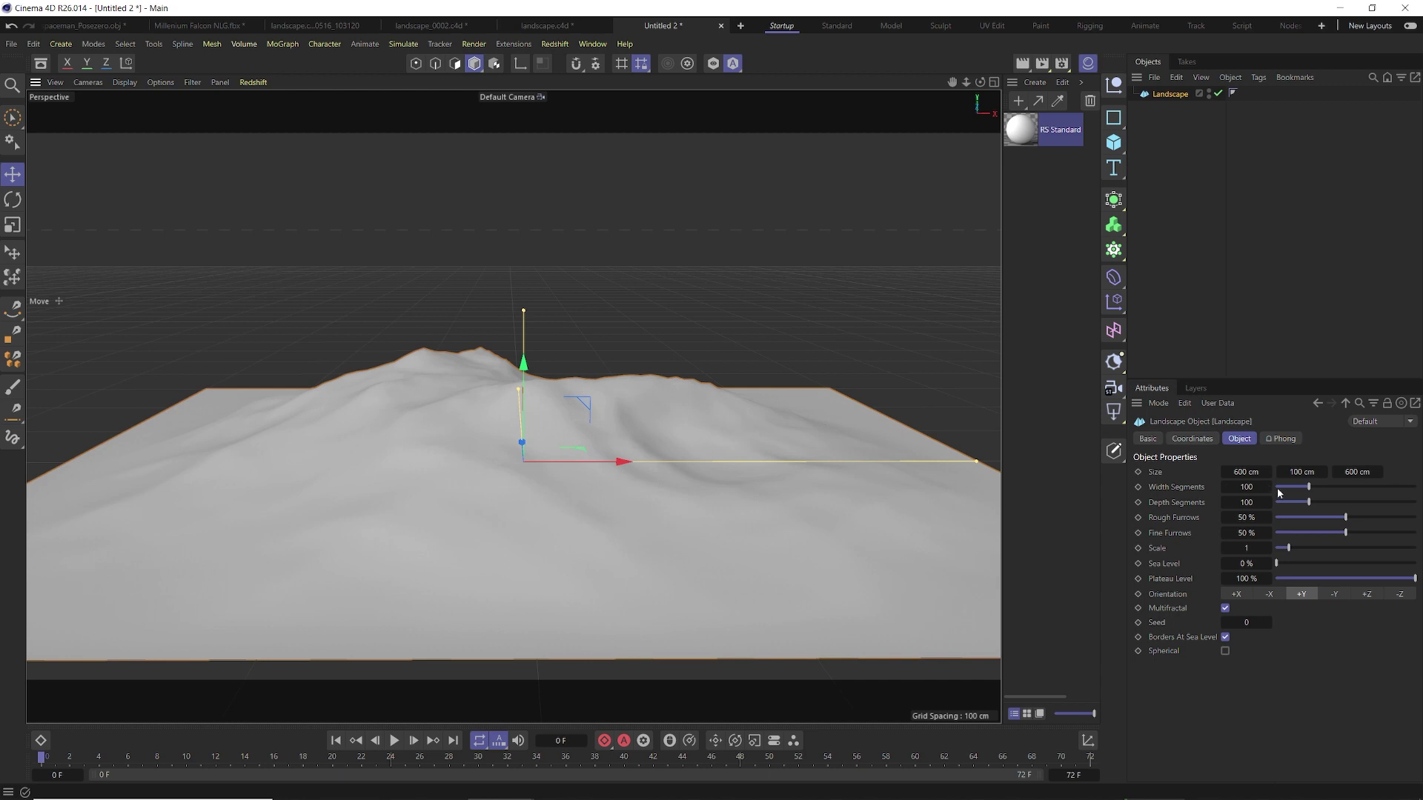
pyautogui.press('Tab')
pyautogui.write('100')
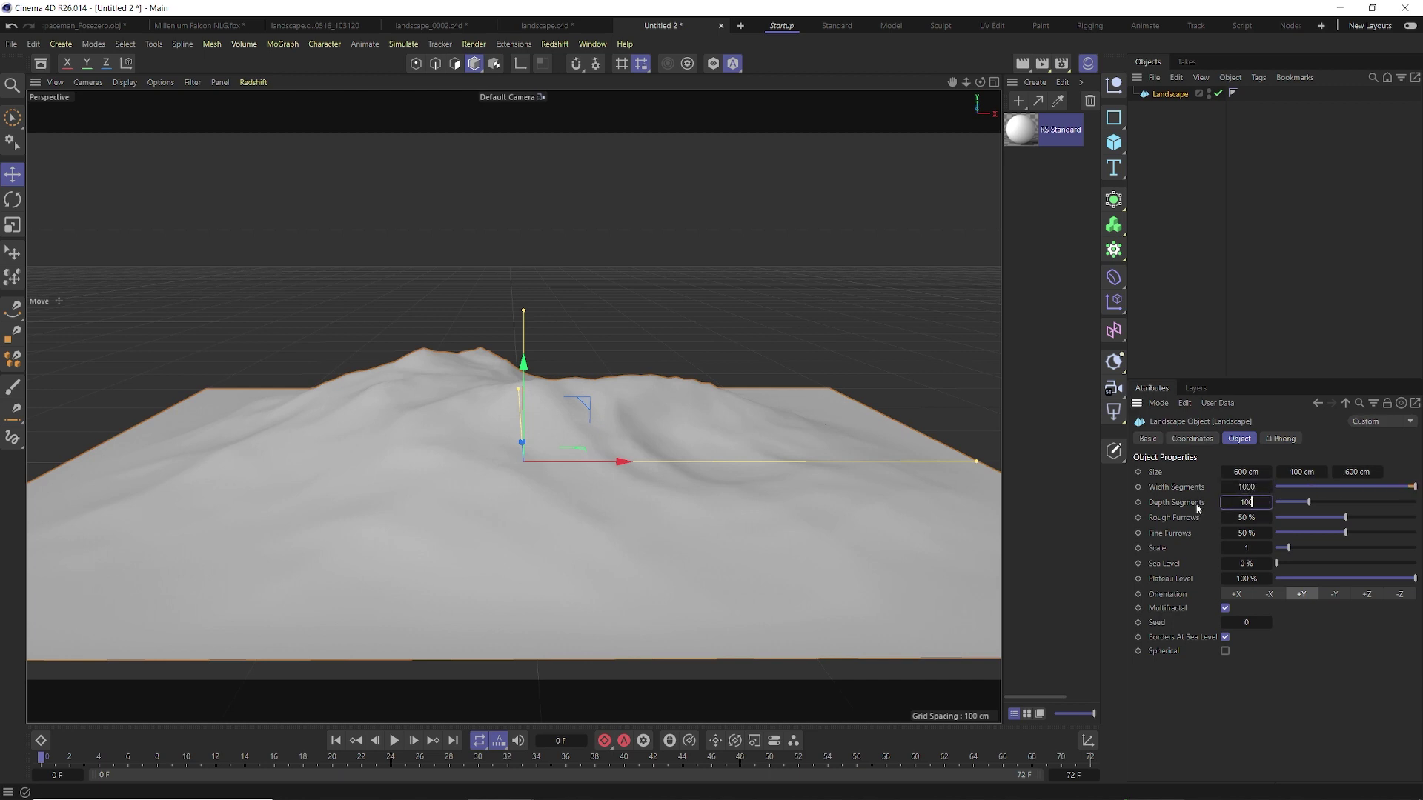
pyautogui.press('Return')
# Set the landscape's rough furrows to 46 %, fine furrows to 100 % and scale to 0.37.
pyautogui.keyDown('alt'); pyautogui.moveTo(426, 445); pyautogui.dragTo(603, 447, button='right'); pyautogui.keyUp('alt')
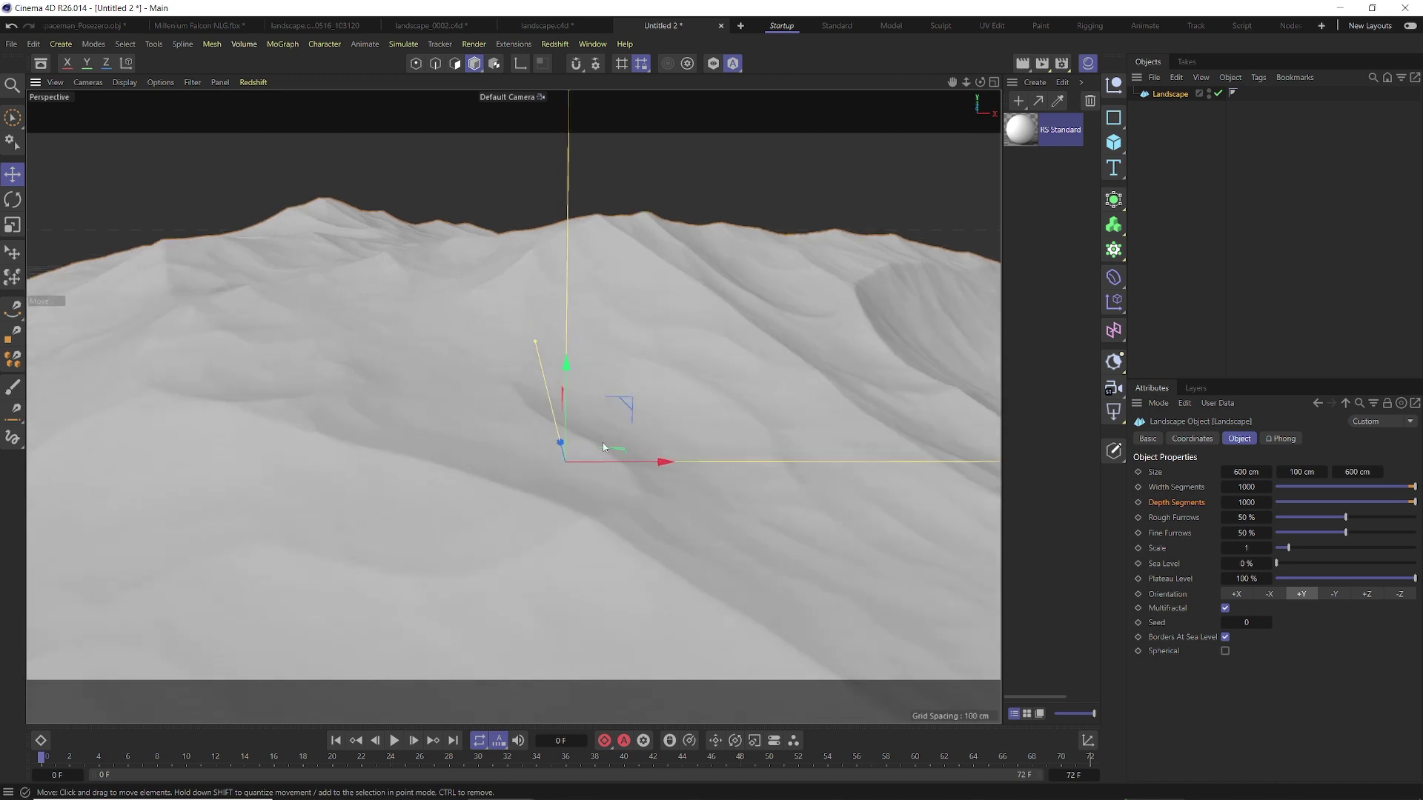
pyautogui.moveTo(1333, 522); pyautogui.dragTo(1418, 534)
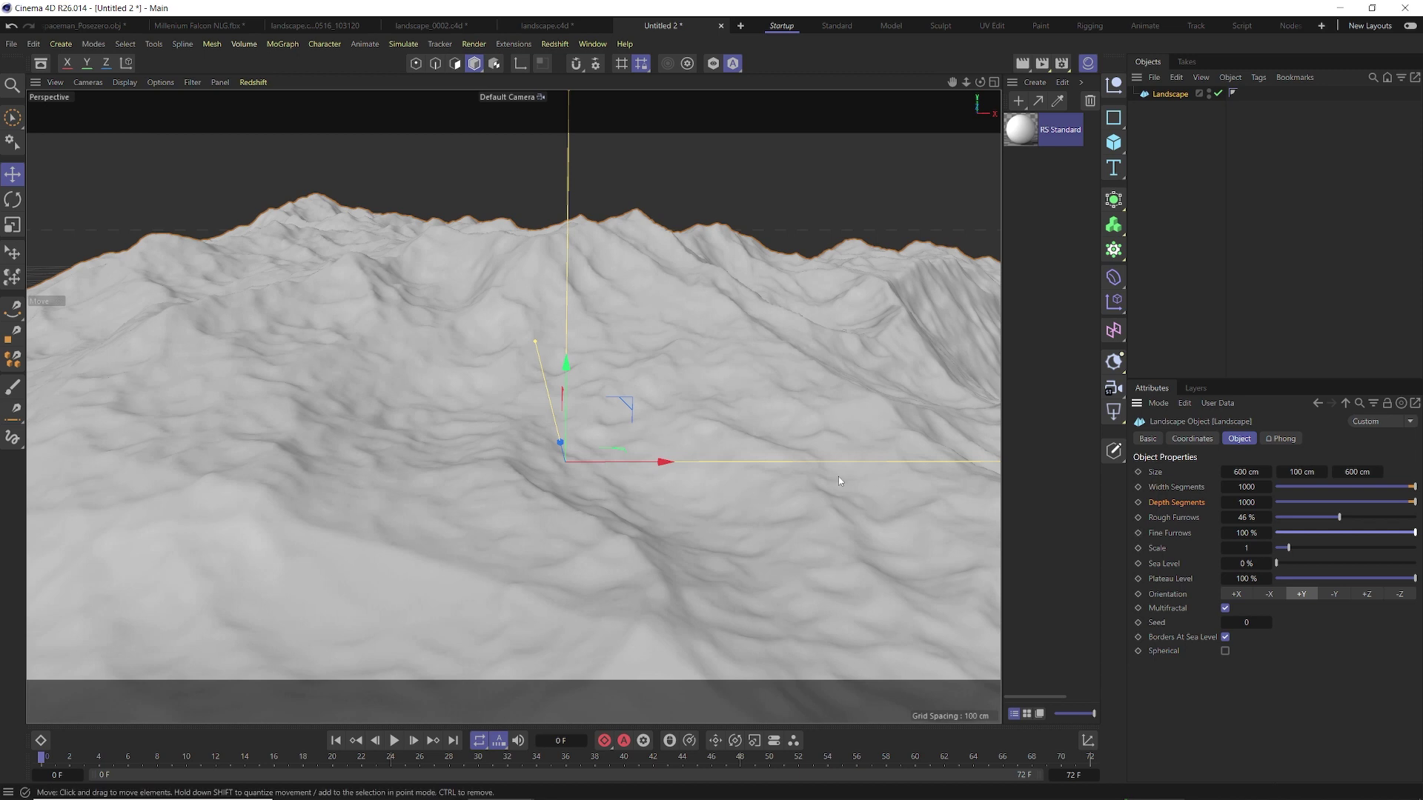
pyautogui.moveTo(1291, 550); pyautogui.dragTo(1281, 552)
pyautogui.scroll(-5, 590, 489)
pyautogui.scroll(-2, 590, 489)
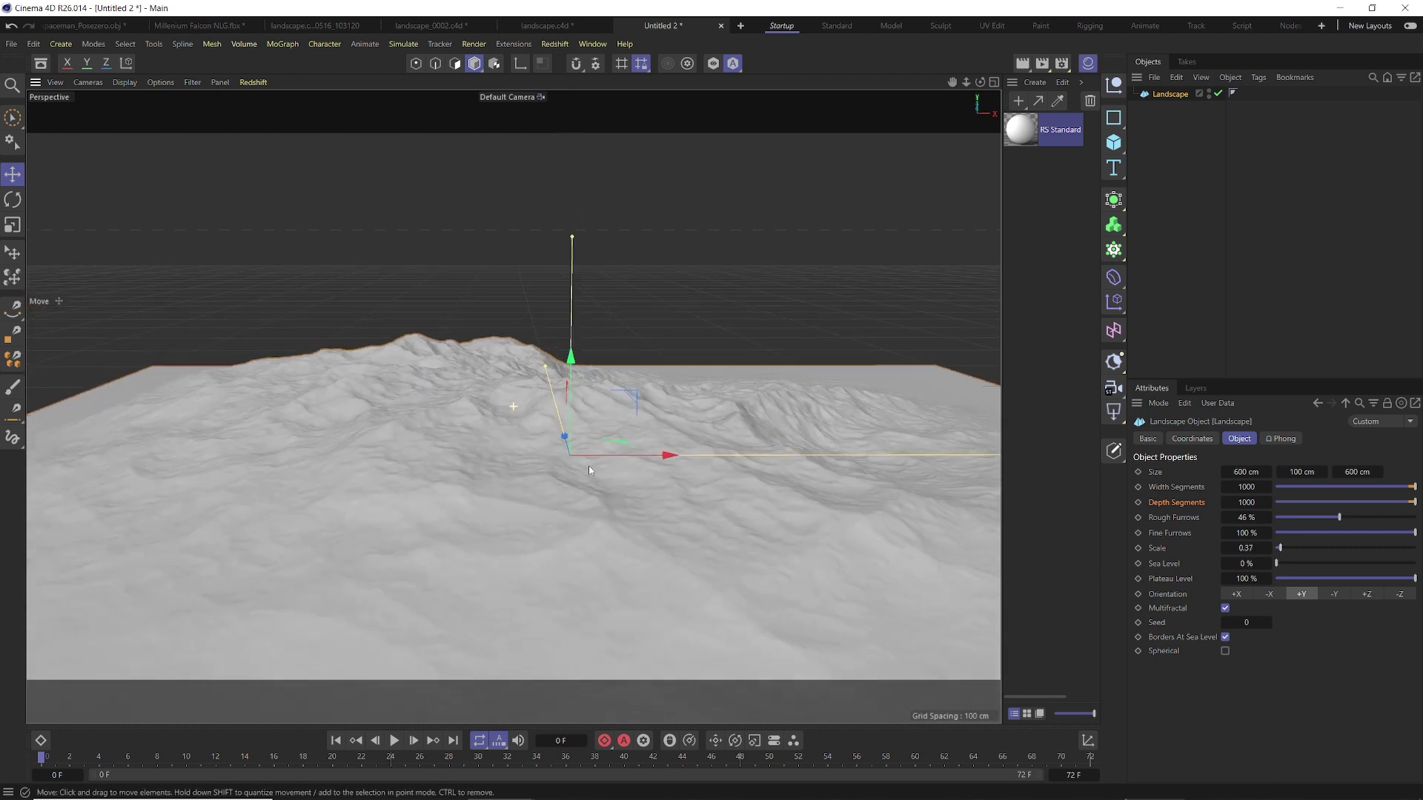
# Display the polygon lines over the shaded landscape and examine the density of its mesh up close.
pyautogui.keyDown('alt'); pyautogui.moveTo(612, 507); pyautogui.dragTo(511, 404, button='middle'); pyautogui.keyUp('alt')
pyautogui.click(126, 85)
pyautogui.click(148, 257)
pyautogui.click(124, 82)
pyautogui.click(143, 150)
pyautogui.click(125, 80)
pyautogui.click(140, 168)
pyautogui.keyDown('alt'); pyautogui.moveTo(477, 373); pyautogui.dragTo(394, 387); pyautogui.keyUp('alt')
pyautogui.keyDown('alt'); pyautogui.moveTo(395, 387); pyautogui.dragTo(715, 355, button='right'); pyautogui.keyUp('alt')
pyautogui.keyDown('alt'); pyautogui.moveTo(540, 391); pyautogui.dragTo(650, 379); pyautogui.keyUp('alt')
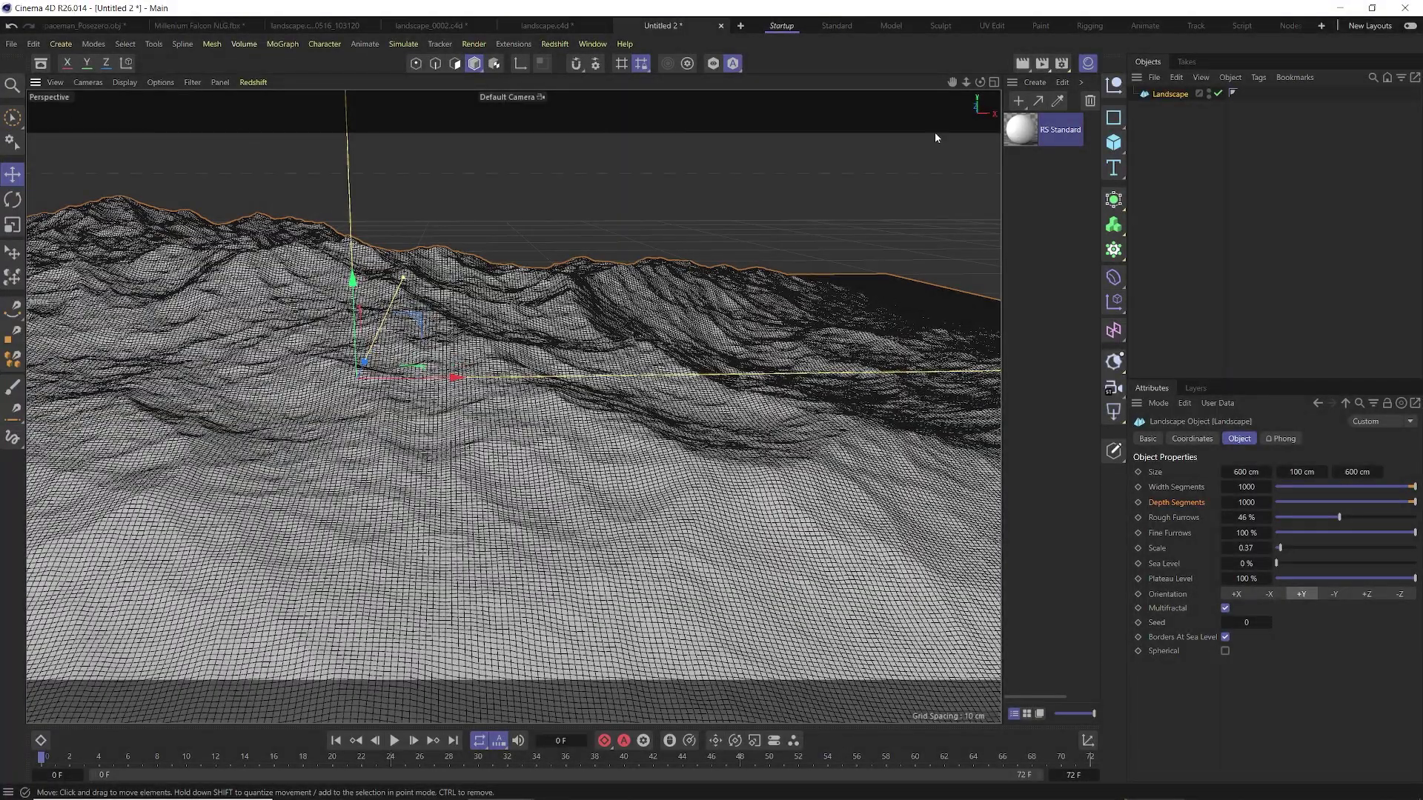
# Try cloning the landscape with a Cloner in a 50 × 1 × 50 grid of render instances spaced 200 cm apart.
pyautogui.click(1113, 251)
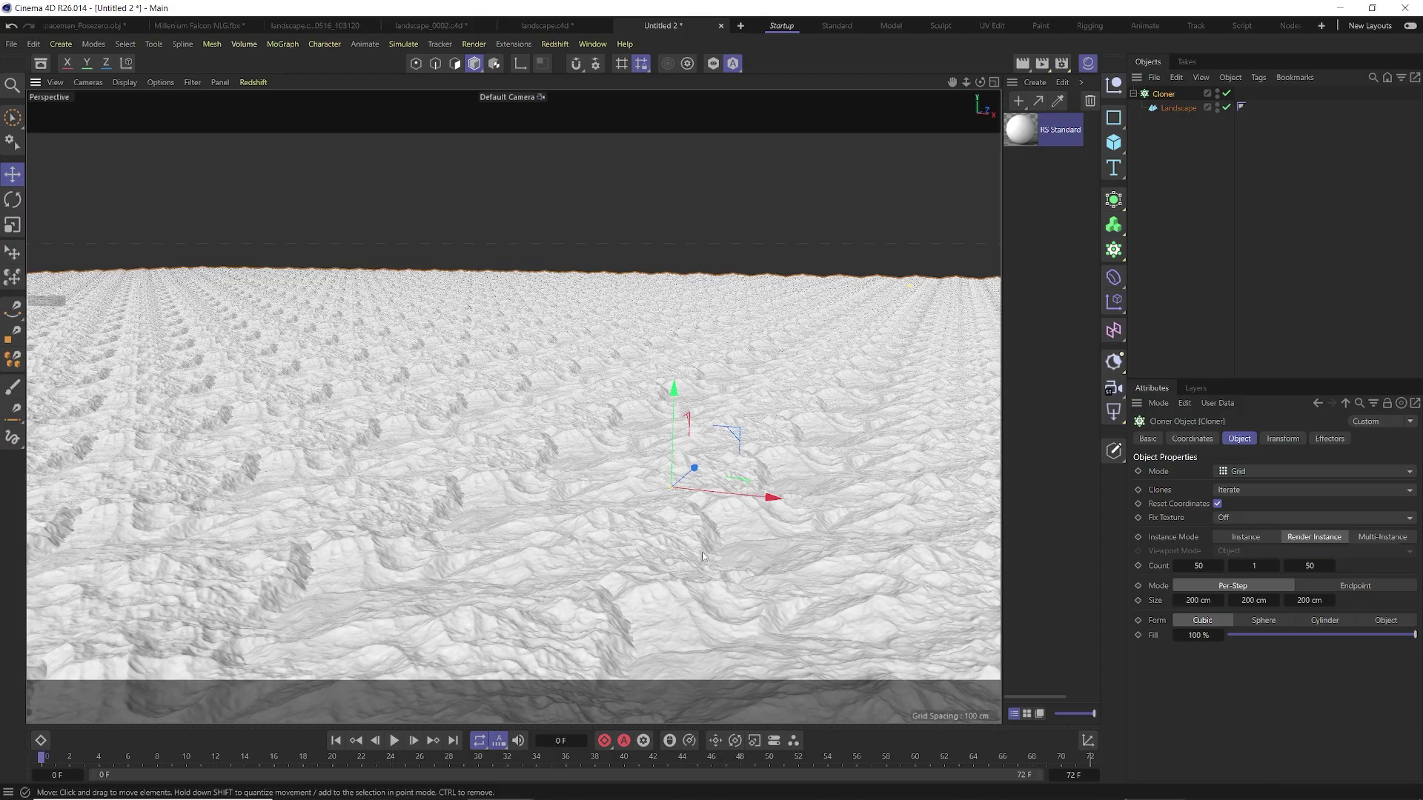
pyautogui.keyDown('alt'); pyautogui.moveTo(613, 504); pyautogui.dragTo(767, 557); pyautogui.keyUp('alt')
pyautogui.keyDown('alt'); pyautogui.moveTo(616, 495); pyautogui.dragTo(474, 445); pyautogui.keyUp('alt')
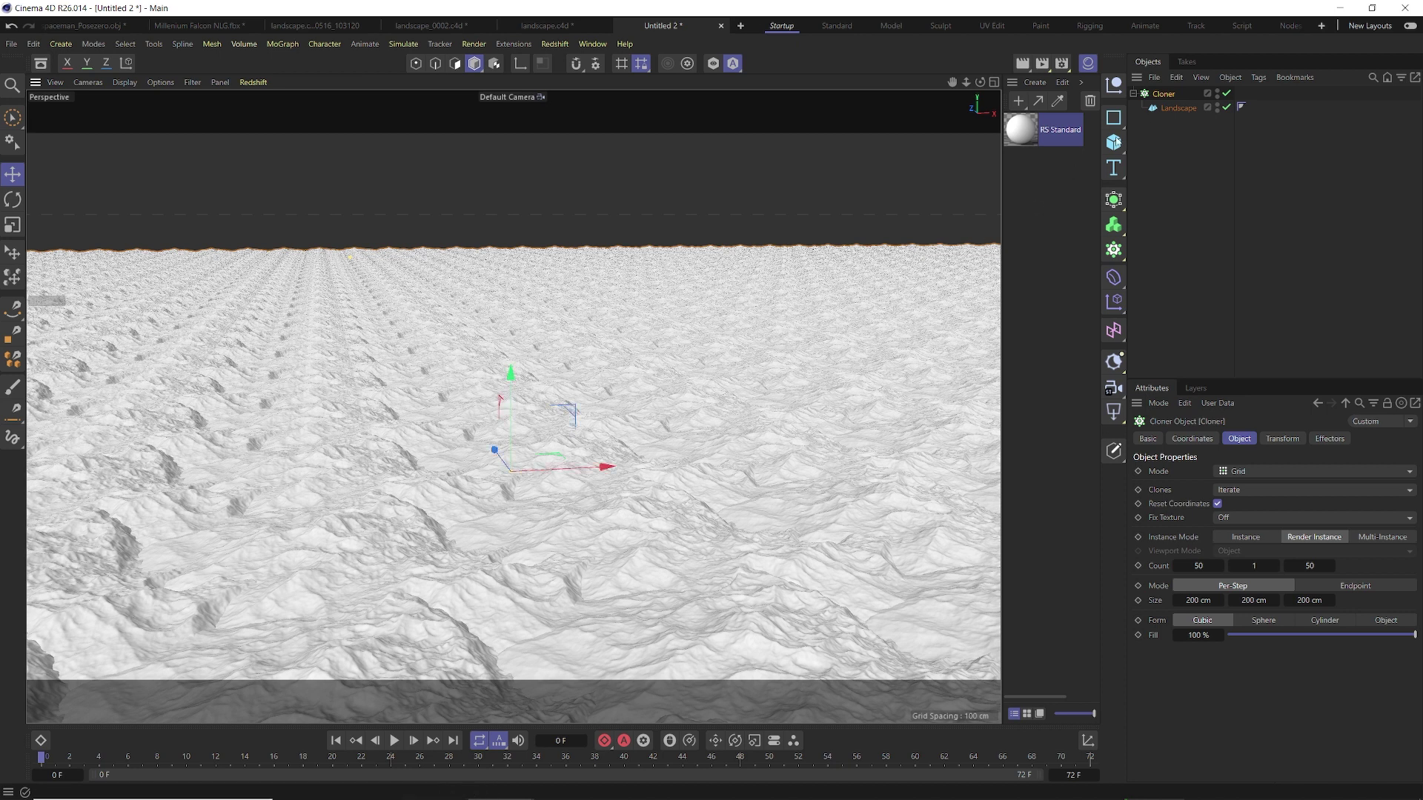
# Take the landscape out of the Cloner and delete the Cloner.
pyautogui.moveTo(1166, 110); pyautogui.dragTo(1164, 125)
pyautogui.click(1161, 98)
pyautogui.press('Delete')
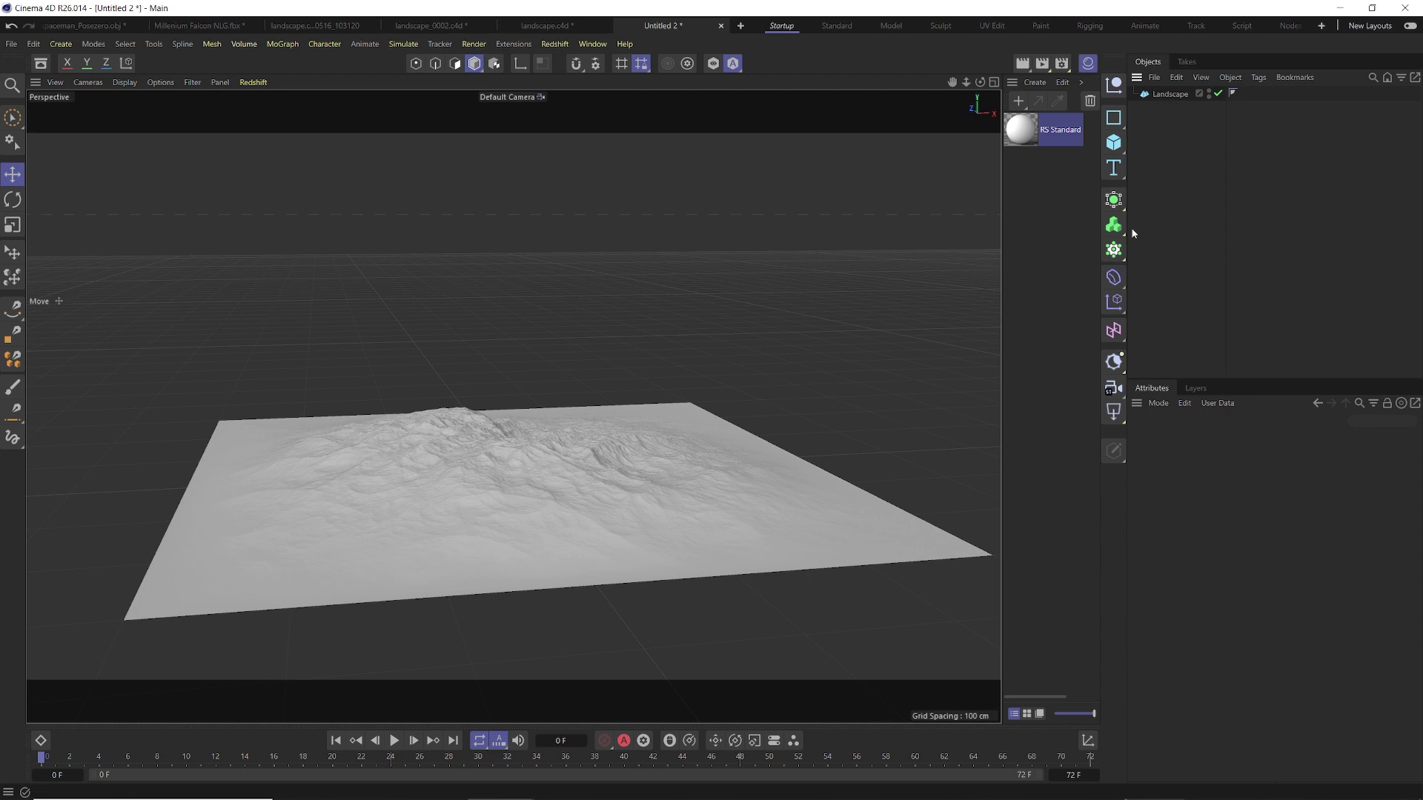
# Add a Matrix Scatter object and raise it above the landscape.
pyautogui.click(1114, 251)
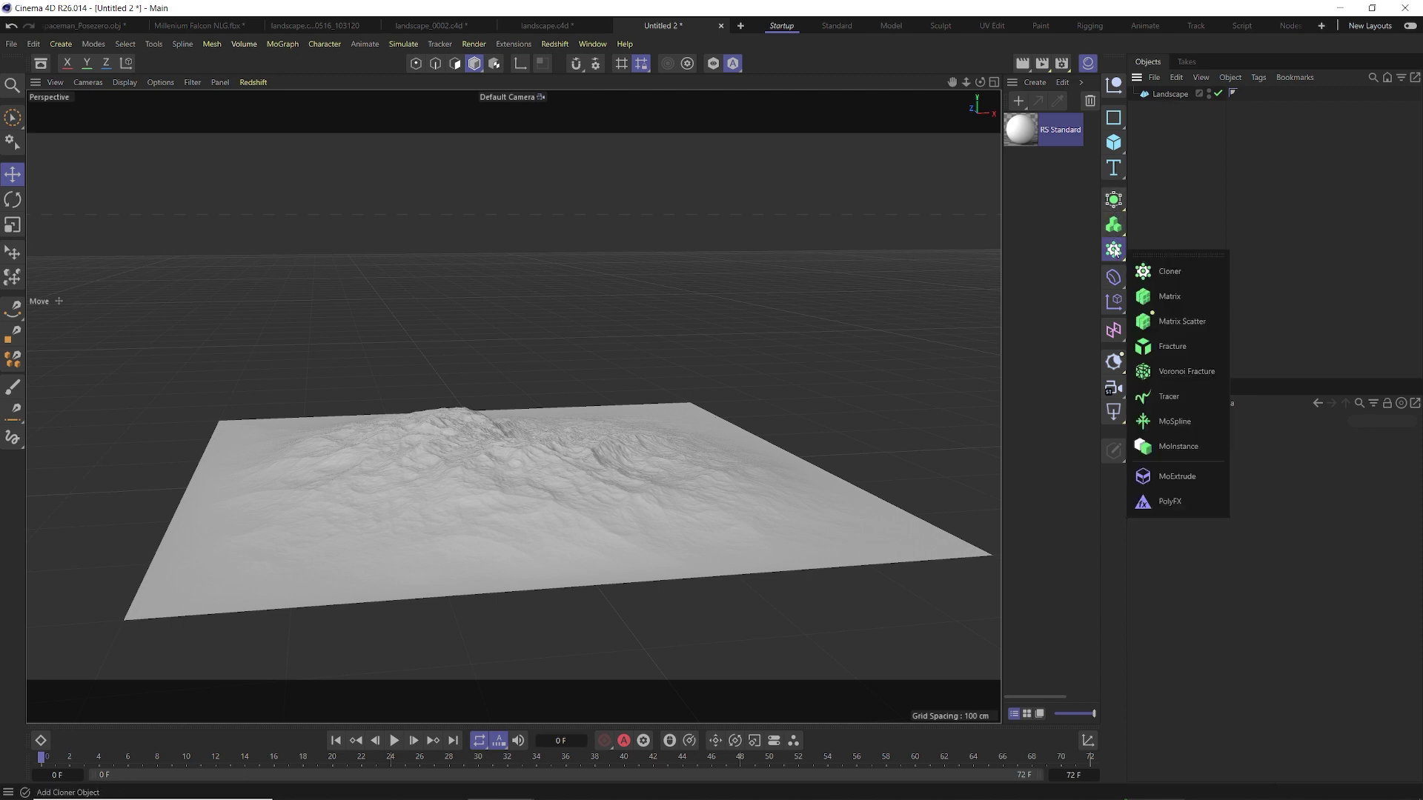
pyautogui.click(1150, 323)
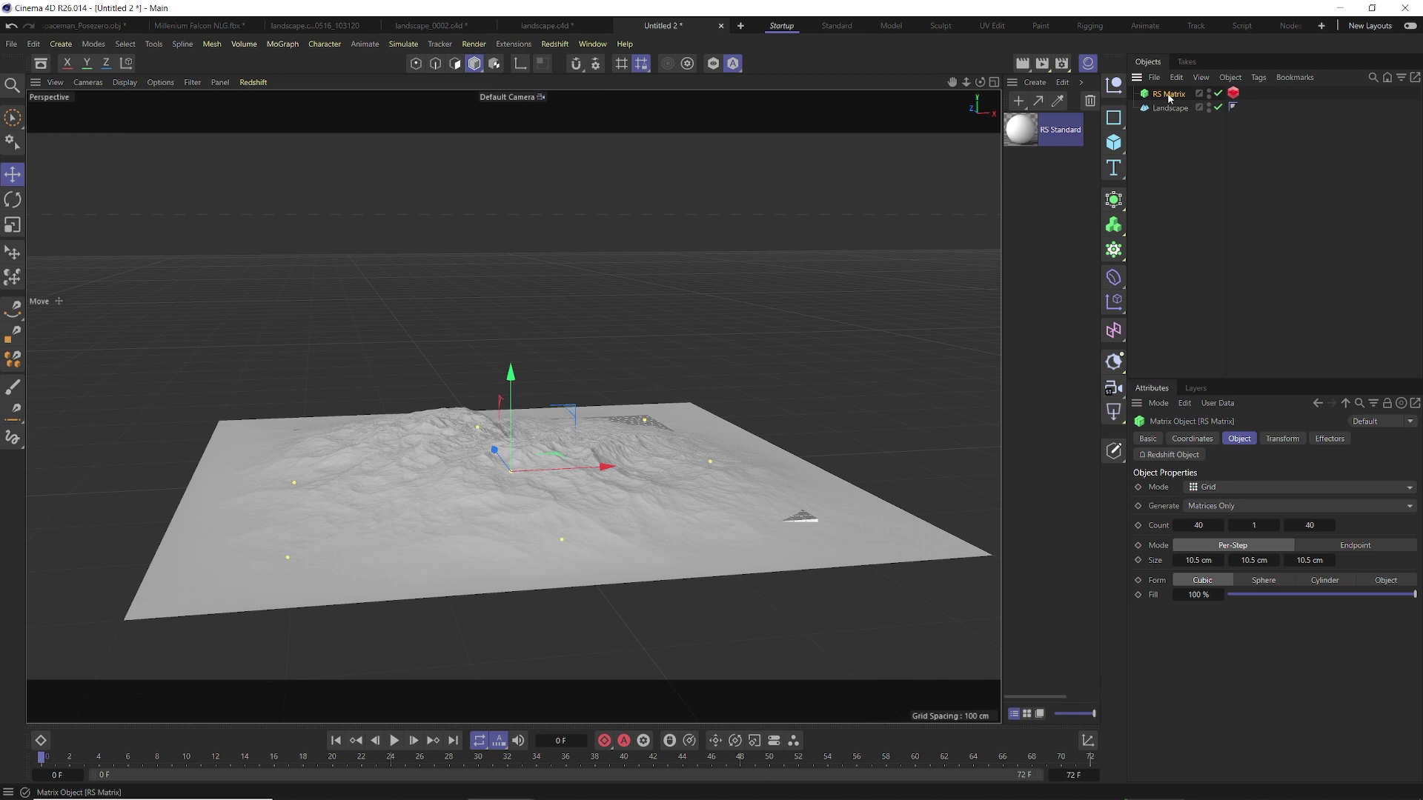
pyautogui.moveTo(511, 404); pyautogui.dragTo(511, 289)
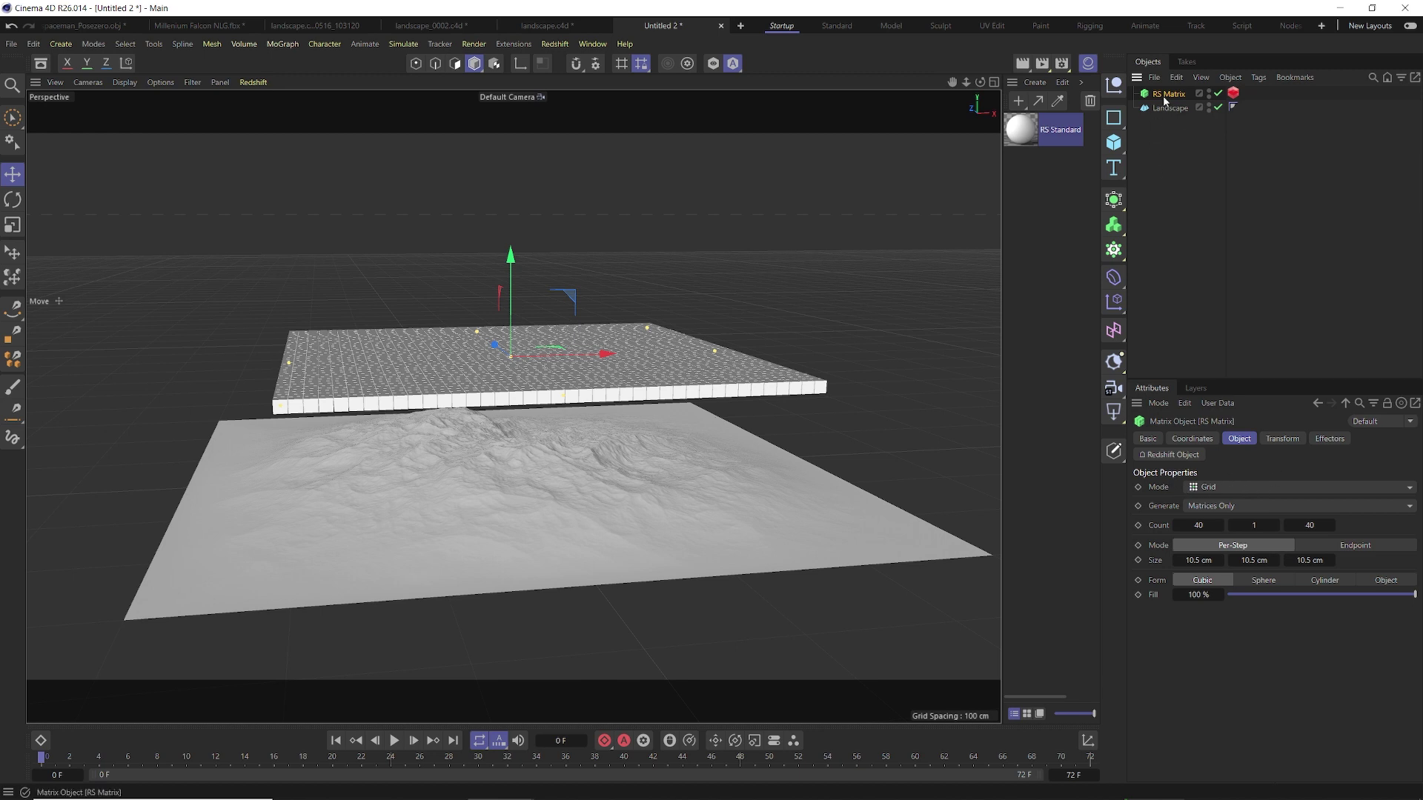
# Set the matrix's Redshift particle mode to Custom Objects and assign the landscape as its custom object.
pyautogui.click(1232, 487)
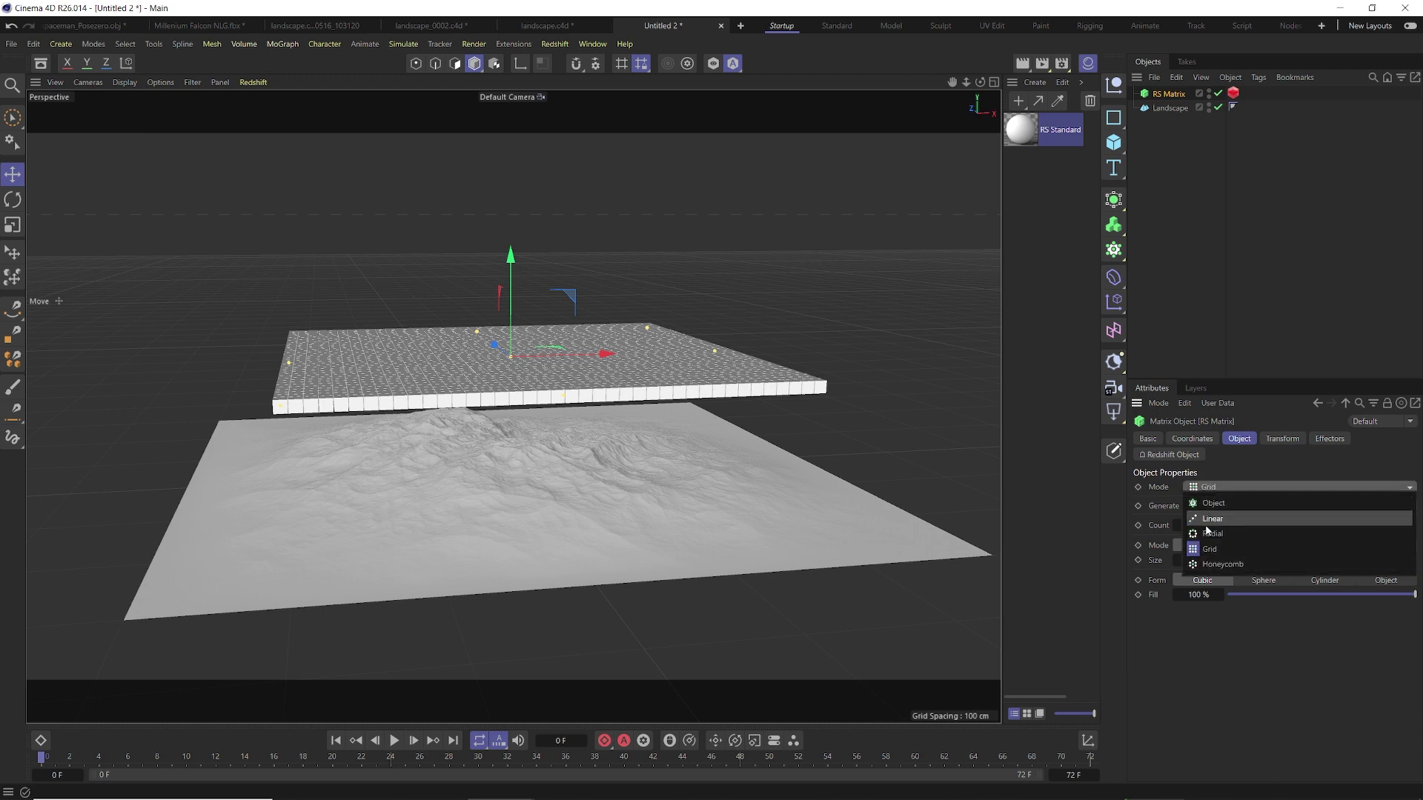
pyautogui.click(1225, 474)
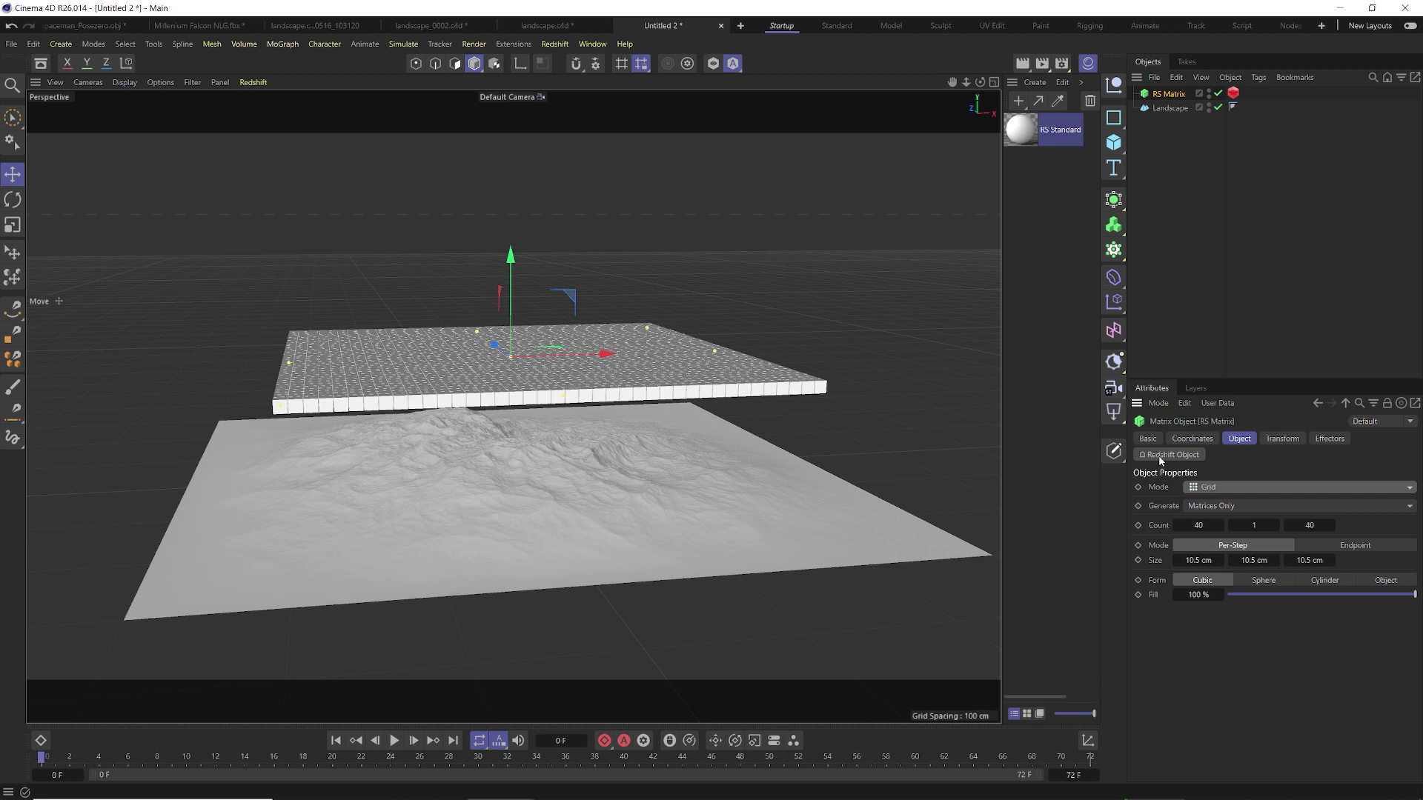
pyautogui.click(1160, 457)
pyautogui.moveTo(1178, 109); pyautogui.dragTo(1178, 144)
pyautogui.click(1172, 95)
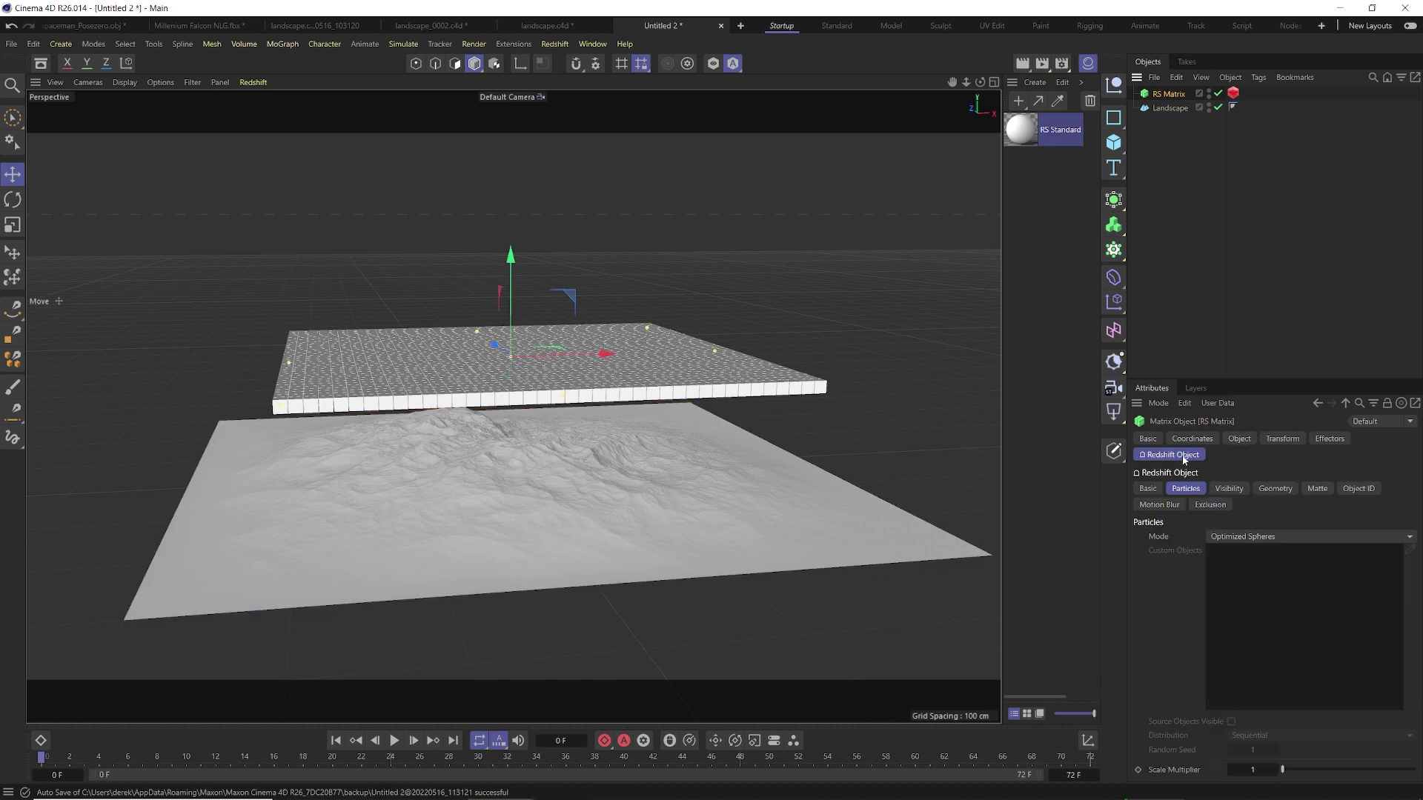
pyautogui.click(1316, 536)
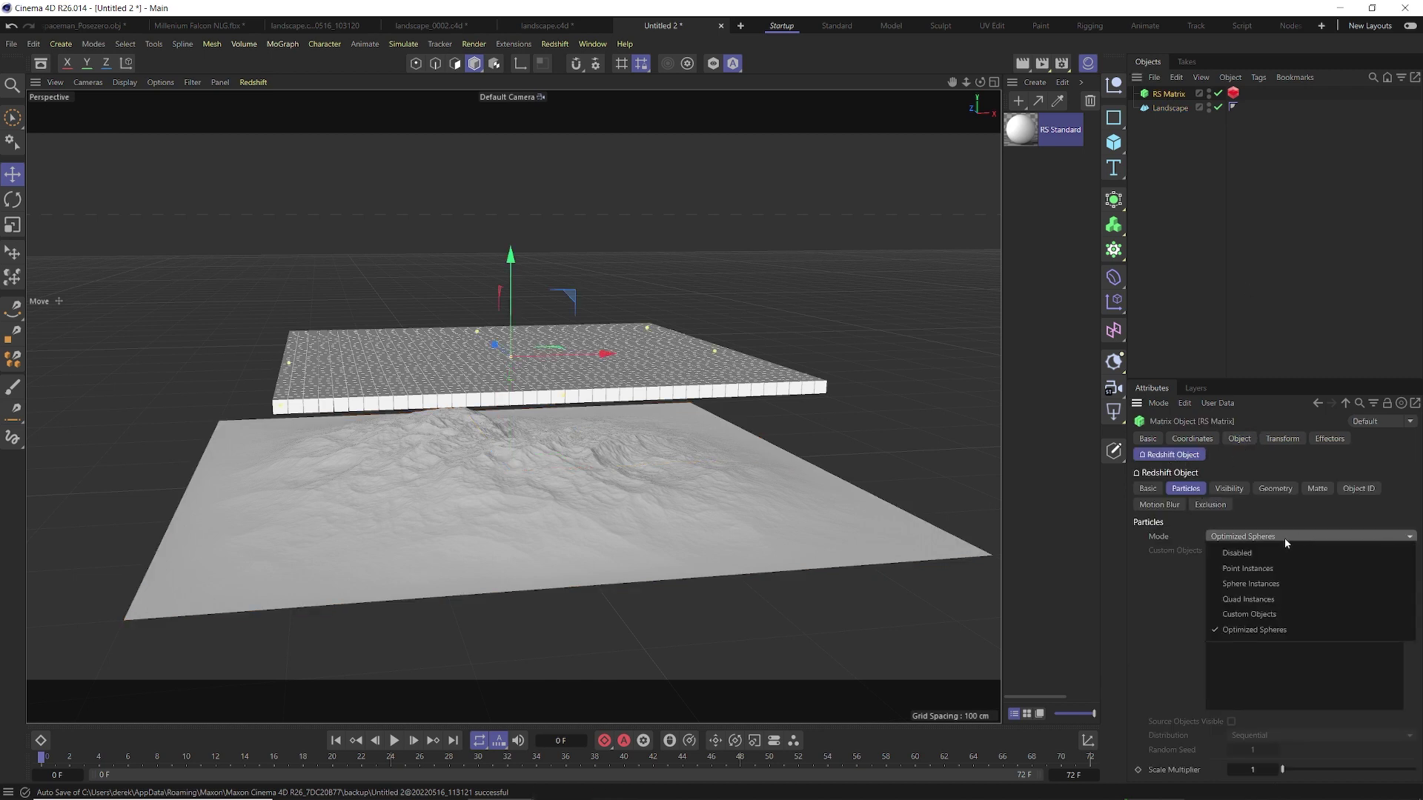
pyautogui.click(1253, 616)
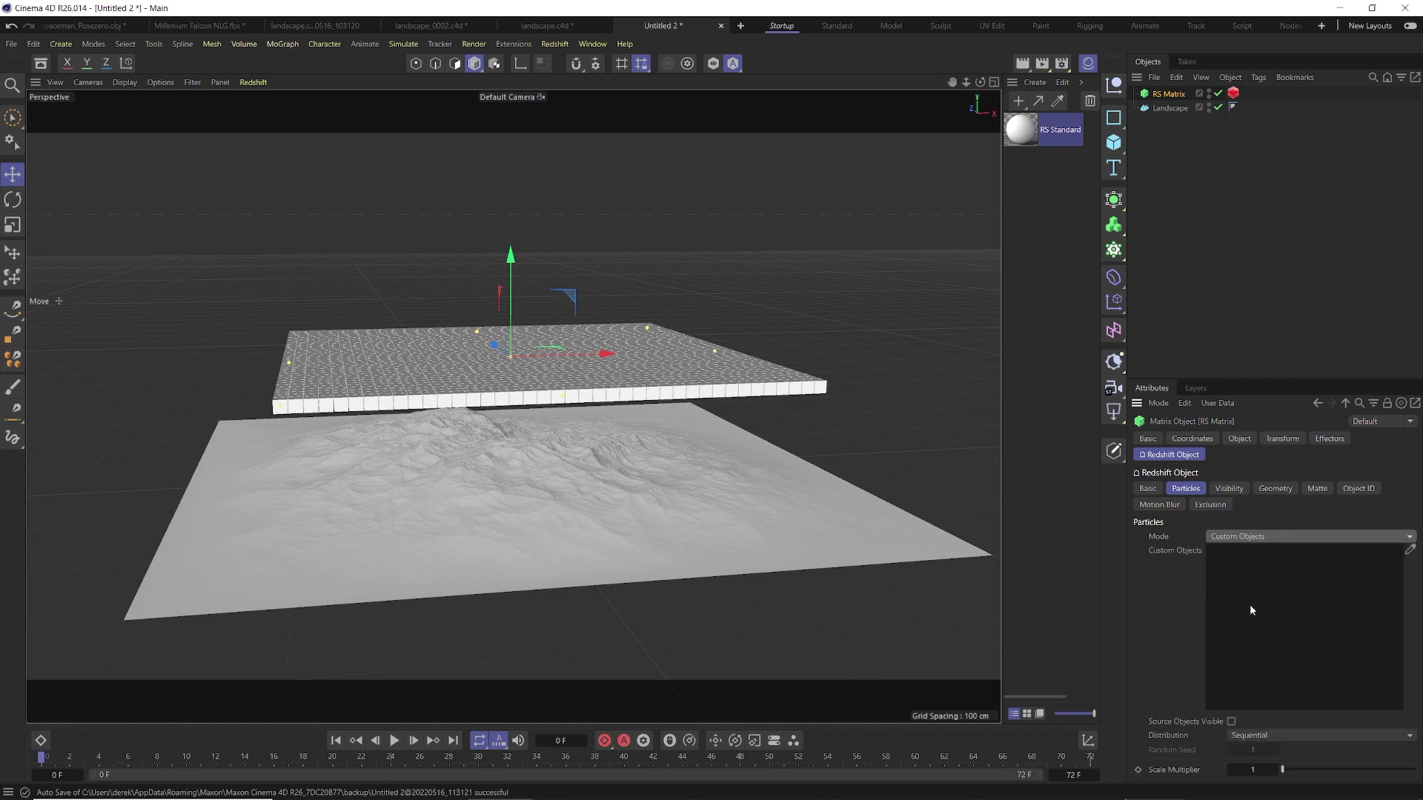
pyautogui.moveTo(1174, 109); pyautogui.dragTo(1248, 586)
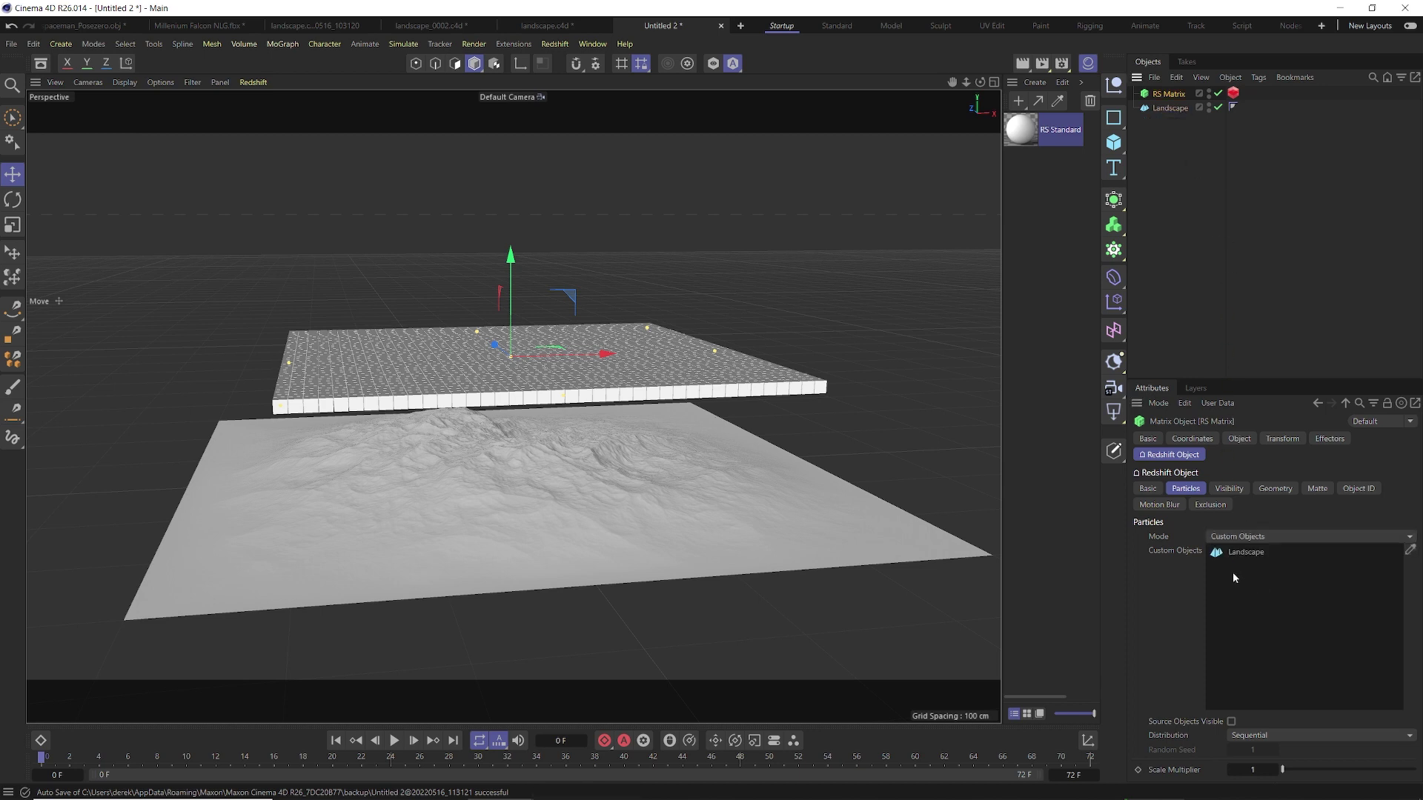
pyautogui.click(1243, 553)
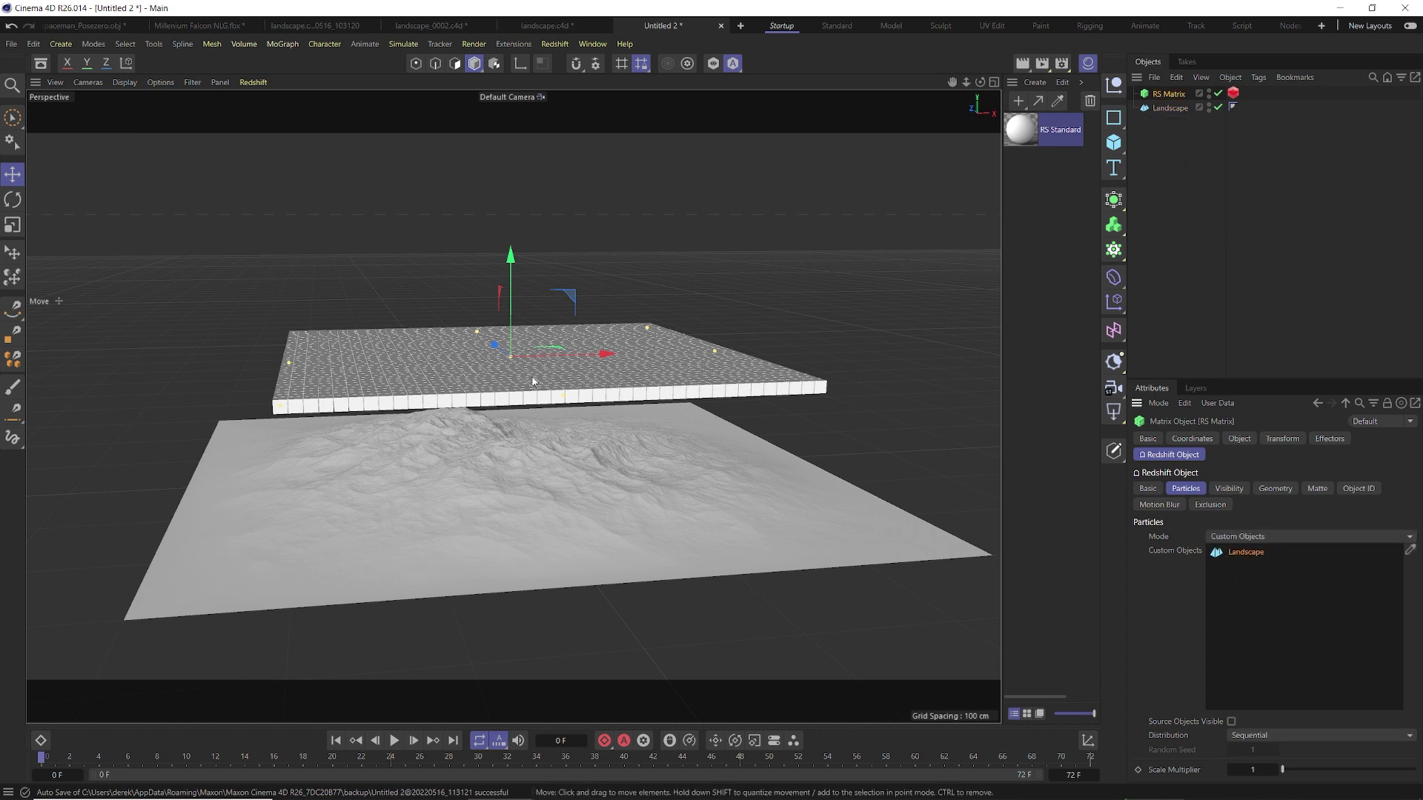
# Open the Redshift RenderView and start an interactive render of the landscape scattered by the matrix.
pyautogui.click(555, 44)
pyautogui.click(571, 149)
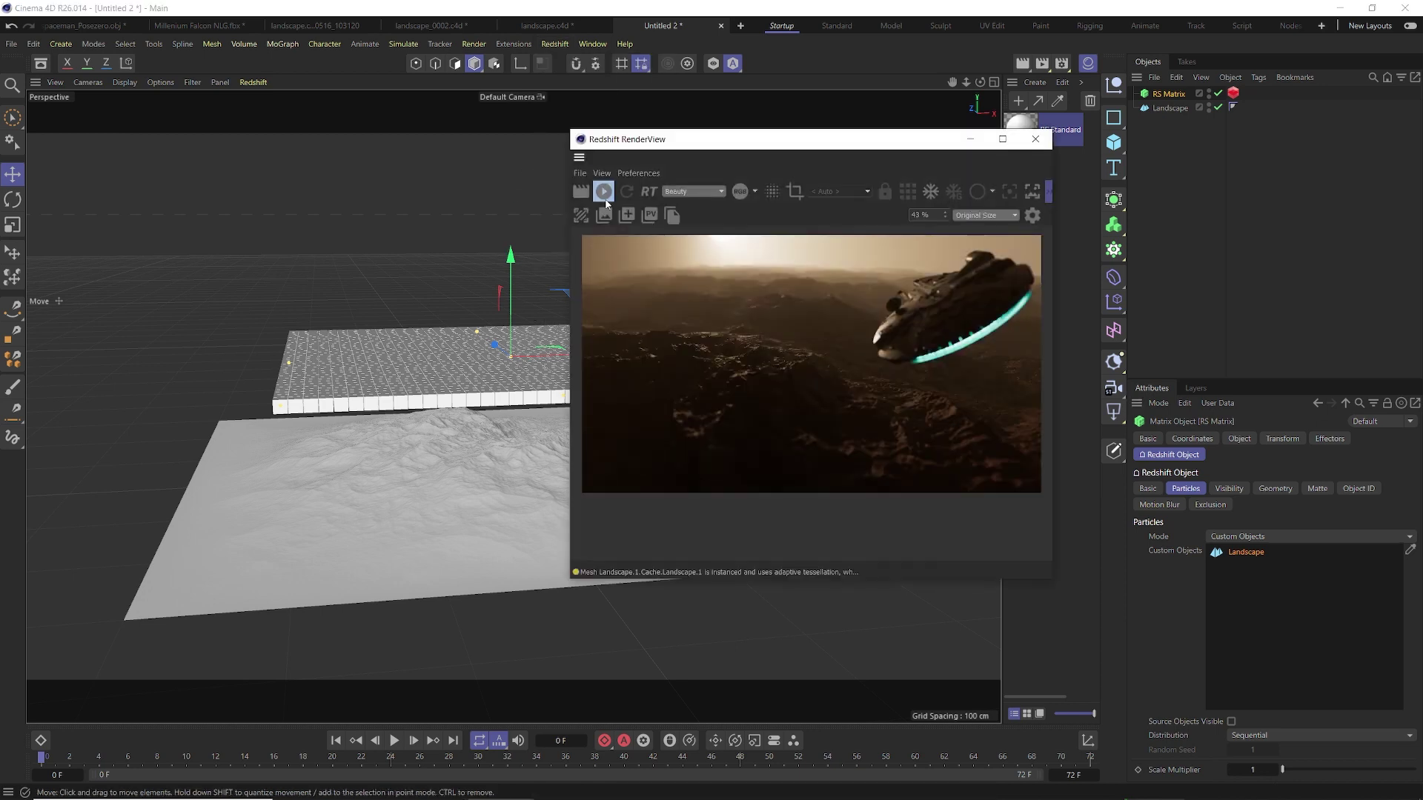
pyautogui.click(605, 192)
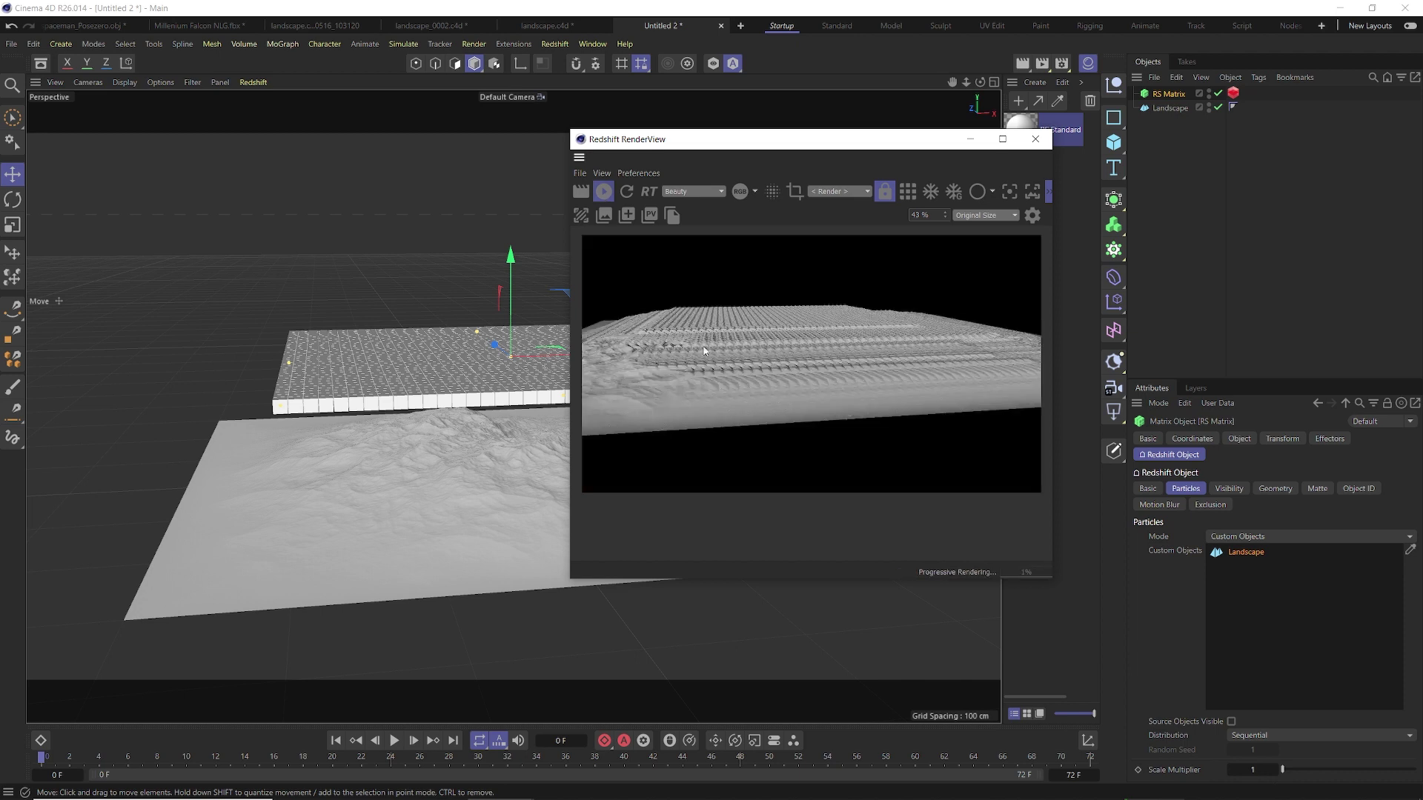
pyautogui.moveTo(858, 145); pyautogui.dragTo(655, 95)
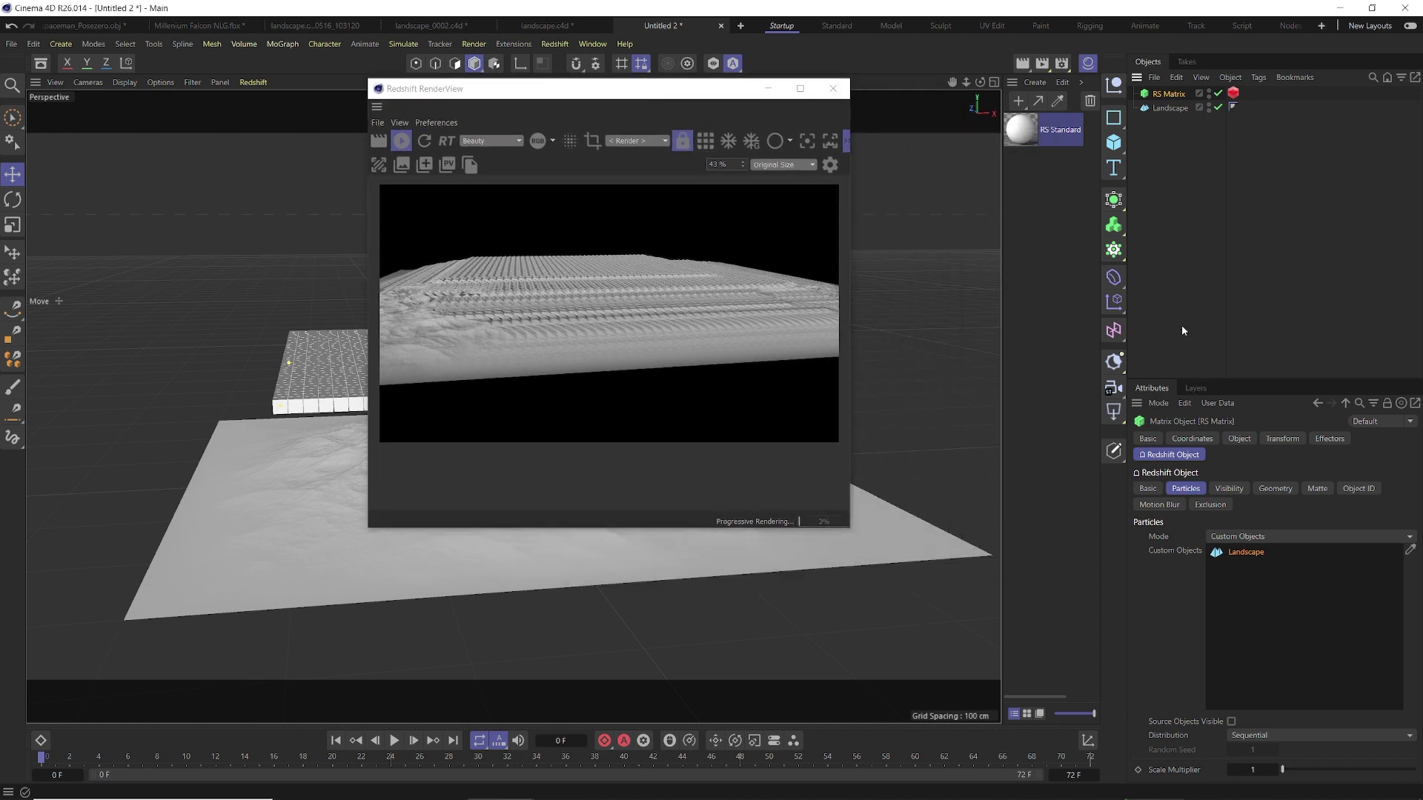
# Set the matrix grid's per-step size to 555 cm in X and Z.
pyautogui.click(1192, 438)
pyautogui.click(1239, 438)
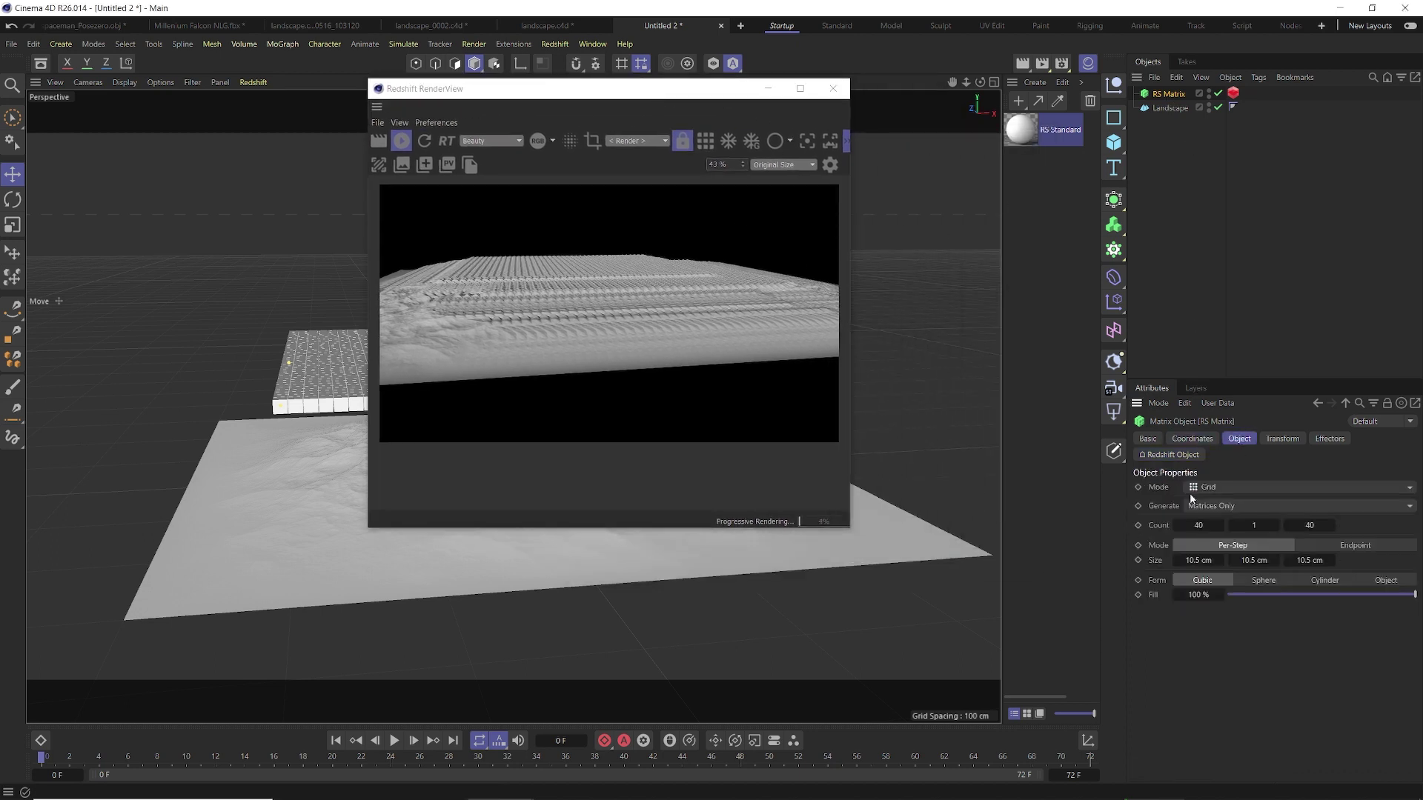
pyautogui.doubleClick(1191, 560)
pyautogui.click(1165, 108)
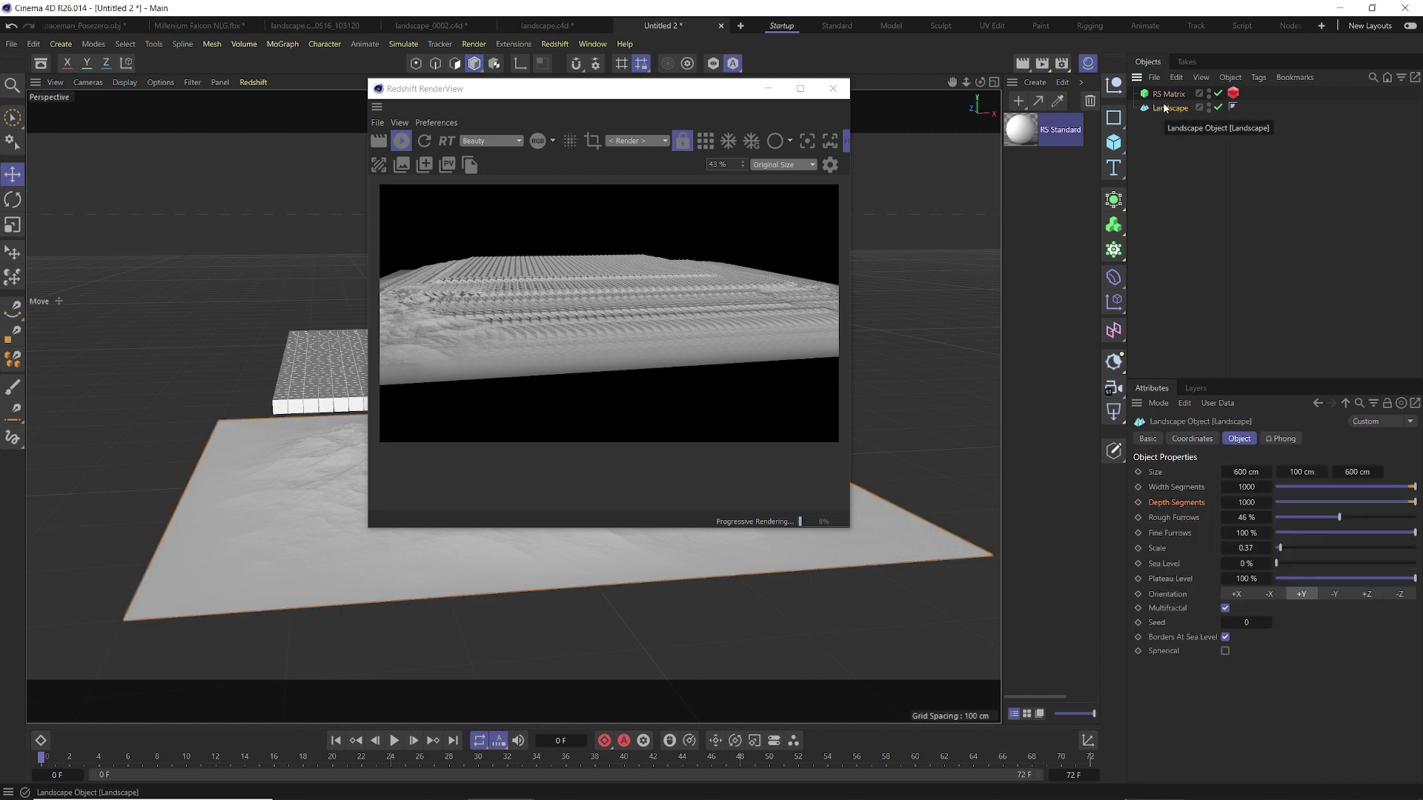
pyautogui.click(1166, 95)
pyautogui.doubleClick(1210, 561)
pyautogui.write('555')
pyautogui.doubleClick(1309, 561)
pyautogui.write('555')
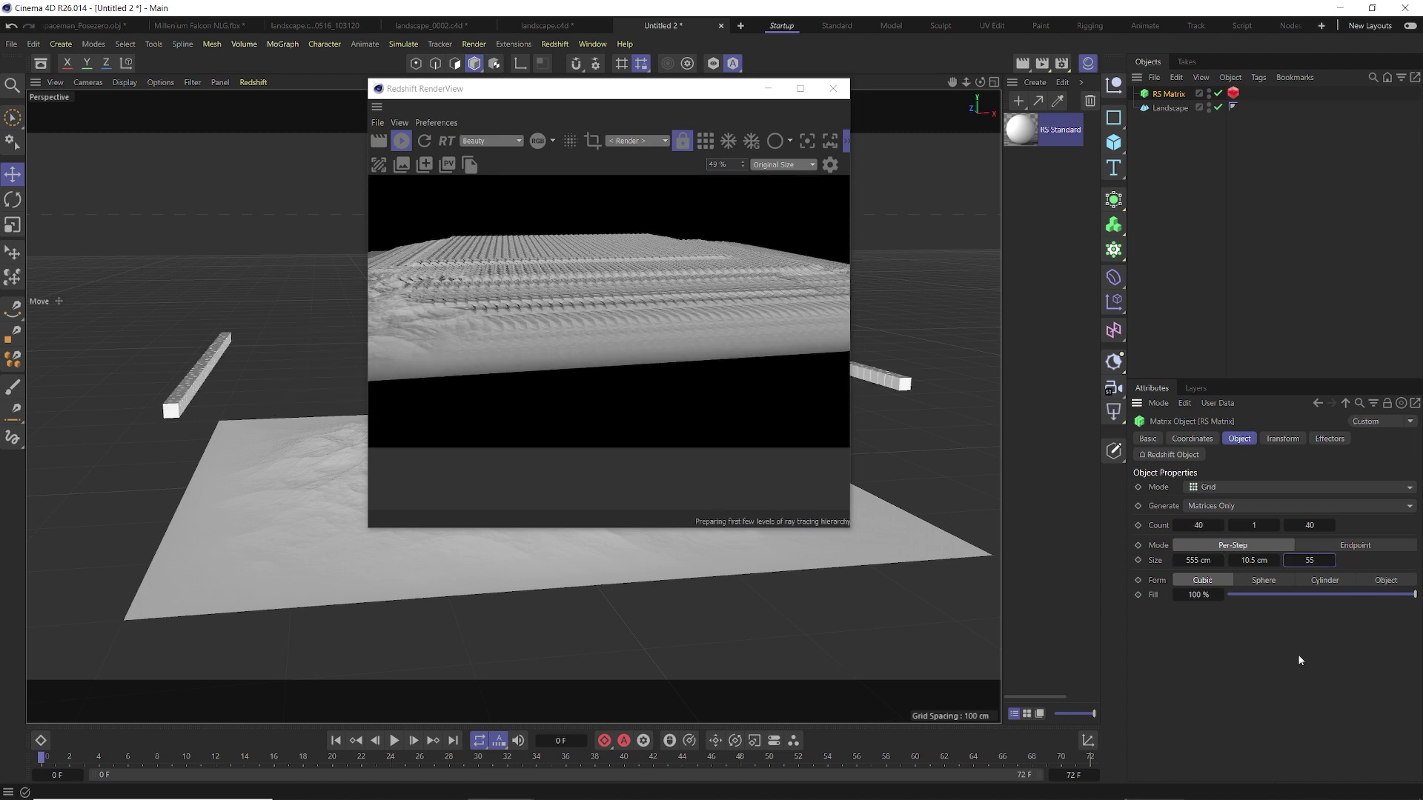
pyautogui.press('Return')
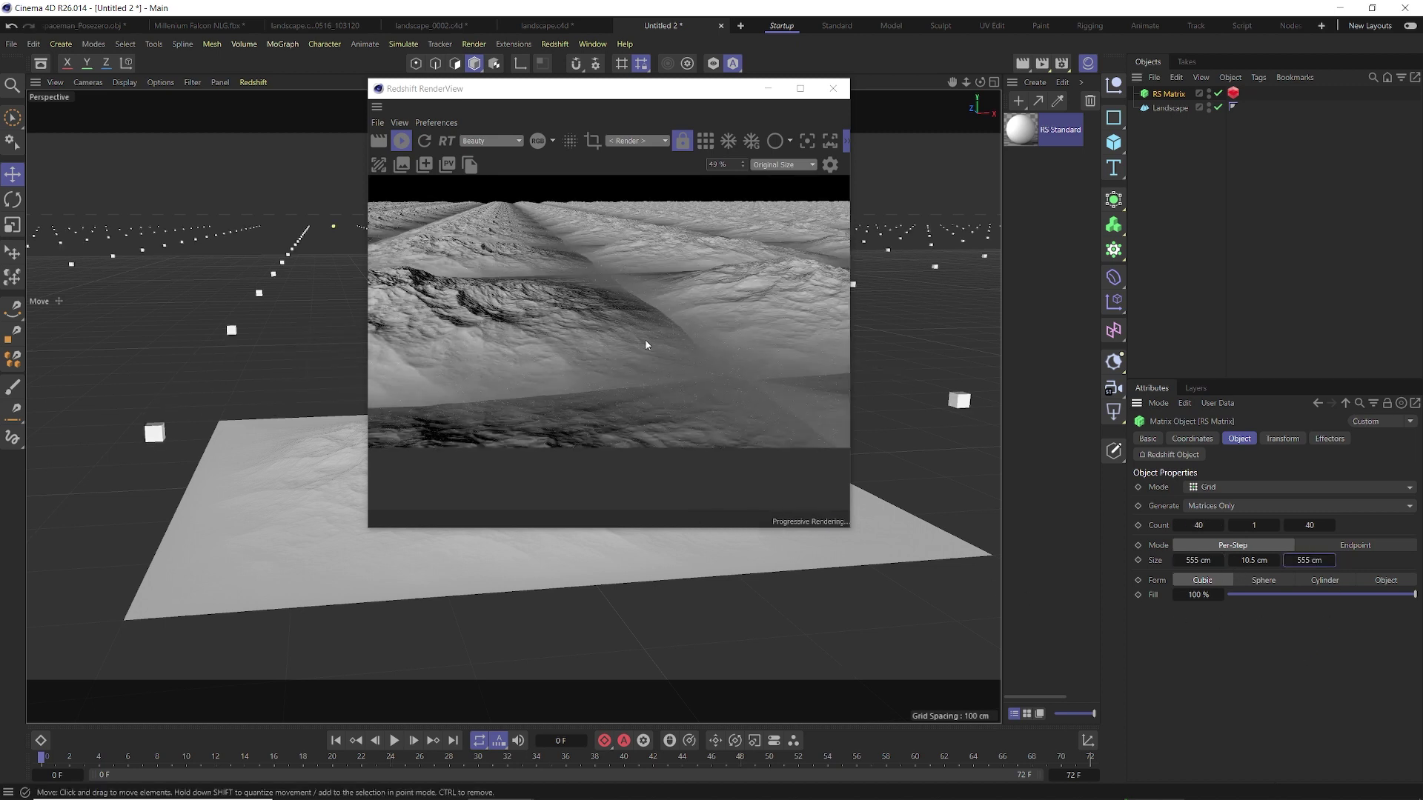
# Examine how the repeated landscape tiles cover the terrain from farther away, comparing the viewport with the live render.
pyautogui.moveTo(527, 89); pyautogui.dragTo(973, 110)
pyautogui.scroll(-10, 550, 282)
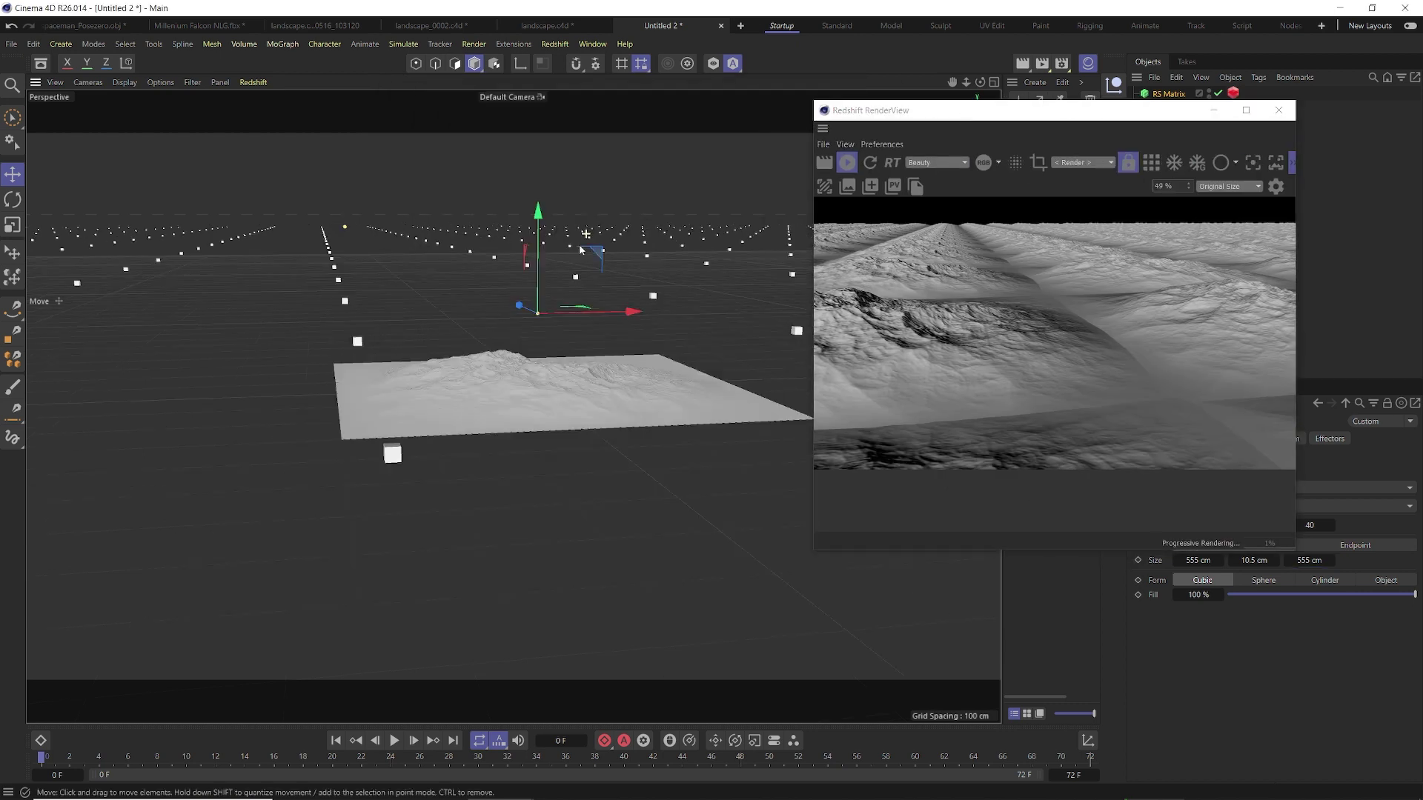
pyautogui.scroll(-10, 550, 281)
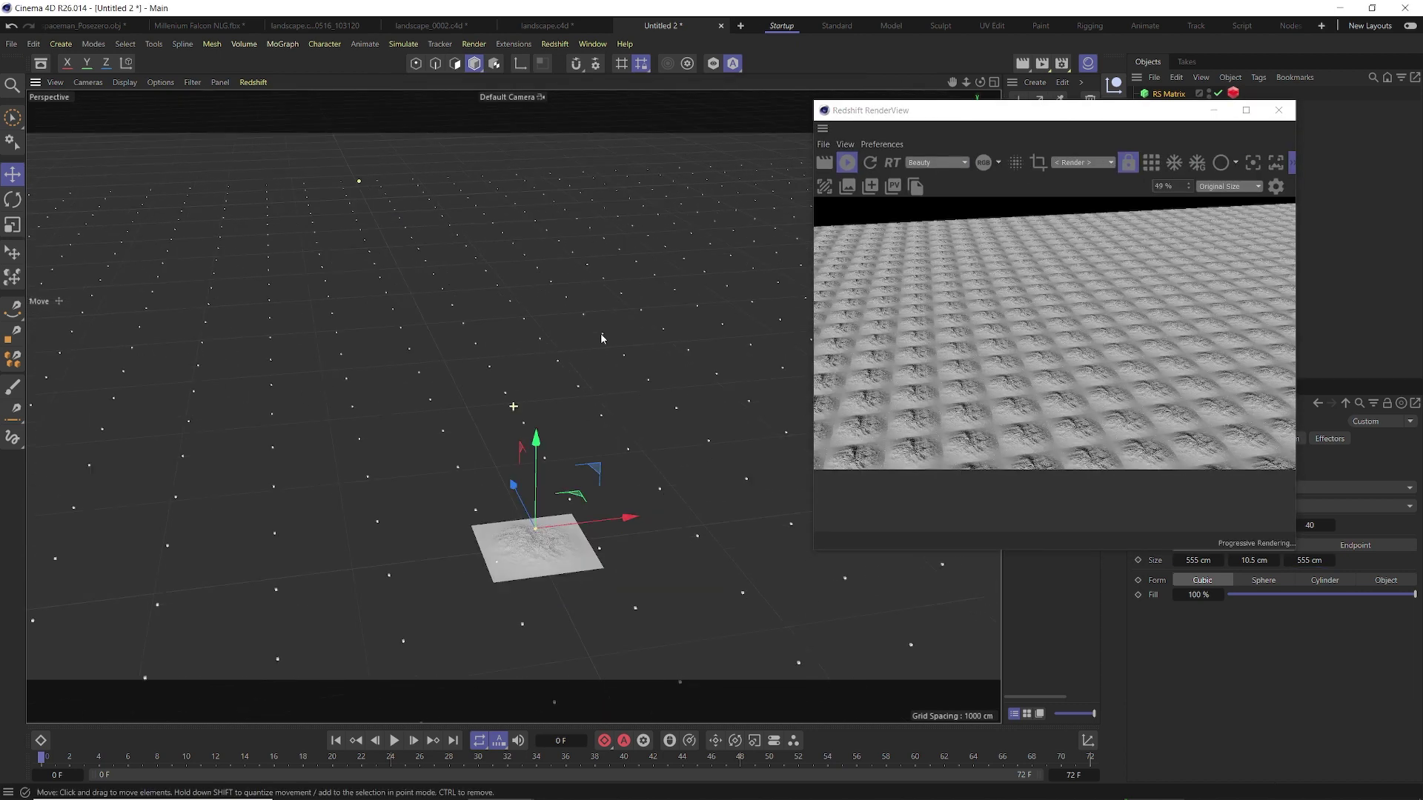
pyautogui.keyDown('alt'); pyautogui.moveTo(586, 281); pyautogui.dragTo(546, 327, button='middle'); pyautogui.keyUp('alt')
pyautogui.keyDown('alt'); pyautogui.moveTo(470, 407); pyautogui.dragTo(543, 308, button='middle'); pyautogui.keyUp('alt')
pyautogui.keyDown('alt'); pyautogui.moveTo(544, 308); pyautogui.dragTo(543, 327); pyautogui.keyUp('alt')
pyautogui.scroll(-2, 544, 328)
pyautogui.keyDown('alt'); pyautogui.moveTo(544, 327); pyautogui.dragTo(495, 298, button='middle'); pyautogui.keyUp('alt')
pyautogui.scroll(-4, 622, 259)
pyautogui.scroll(-3, 493, 298)
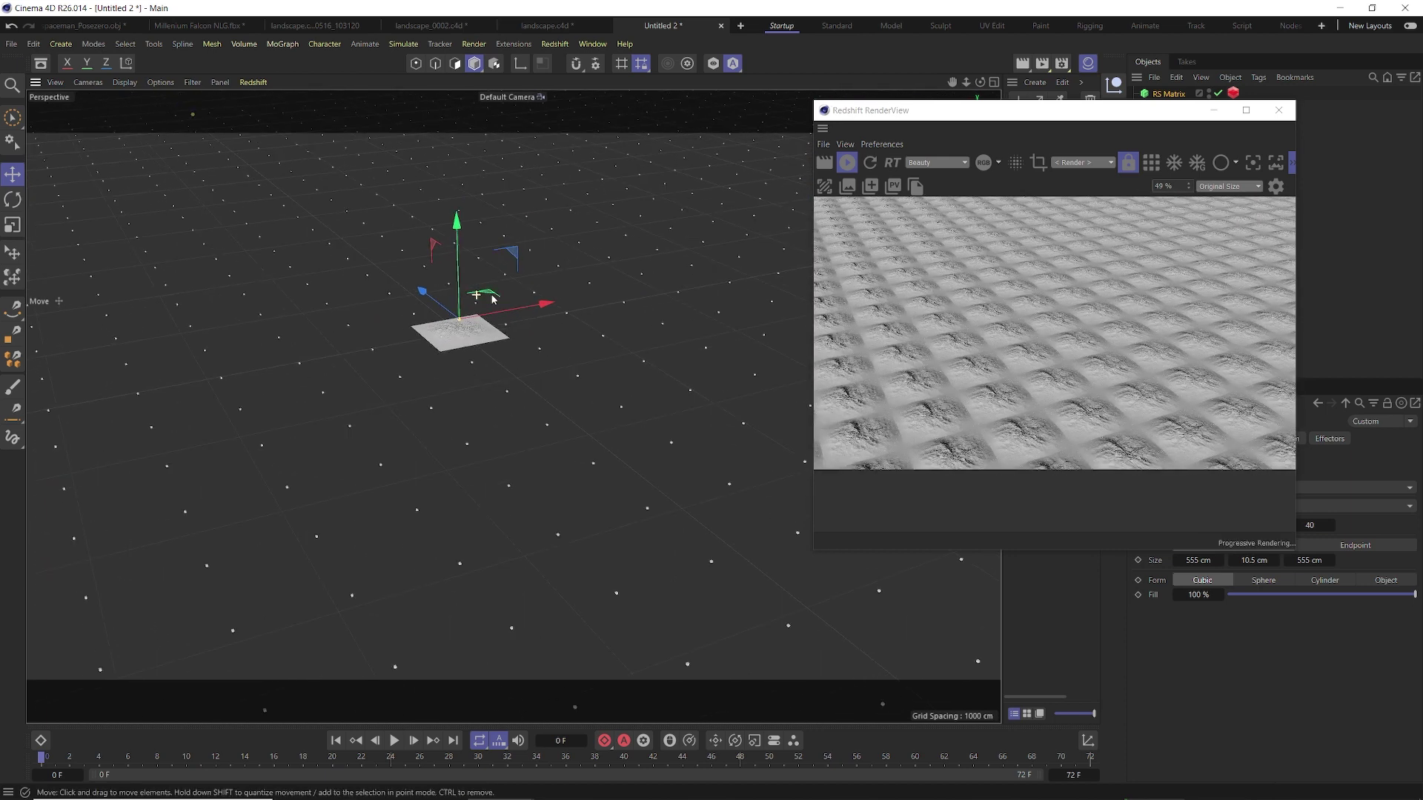
# Try a matrix count of 1000 × 1 × 1000 and examine the extent of the rendered terrain from far out.
pyautogui.moveTo(1000, 117); pyautogui.dragTo(601, 111)
pyautogui.doubleClick(1199, 525)
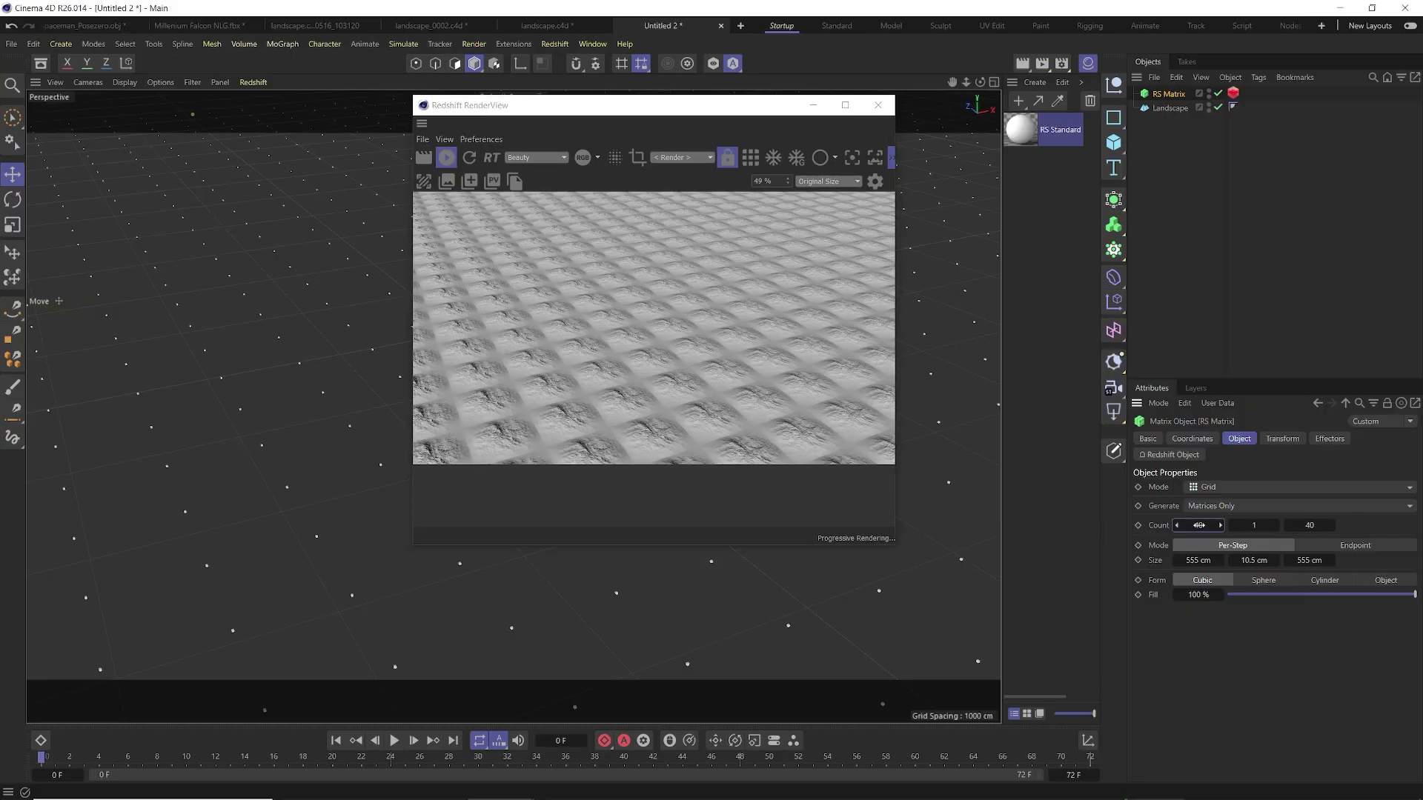
pyautogui.write('1000')
pyautogui.doubleClick(1318, 525)
pyautogui.write('1000')
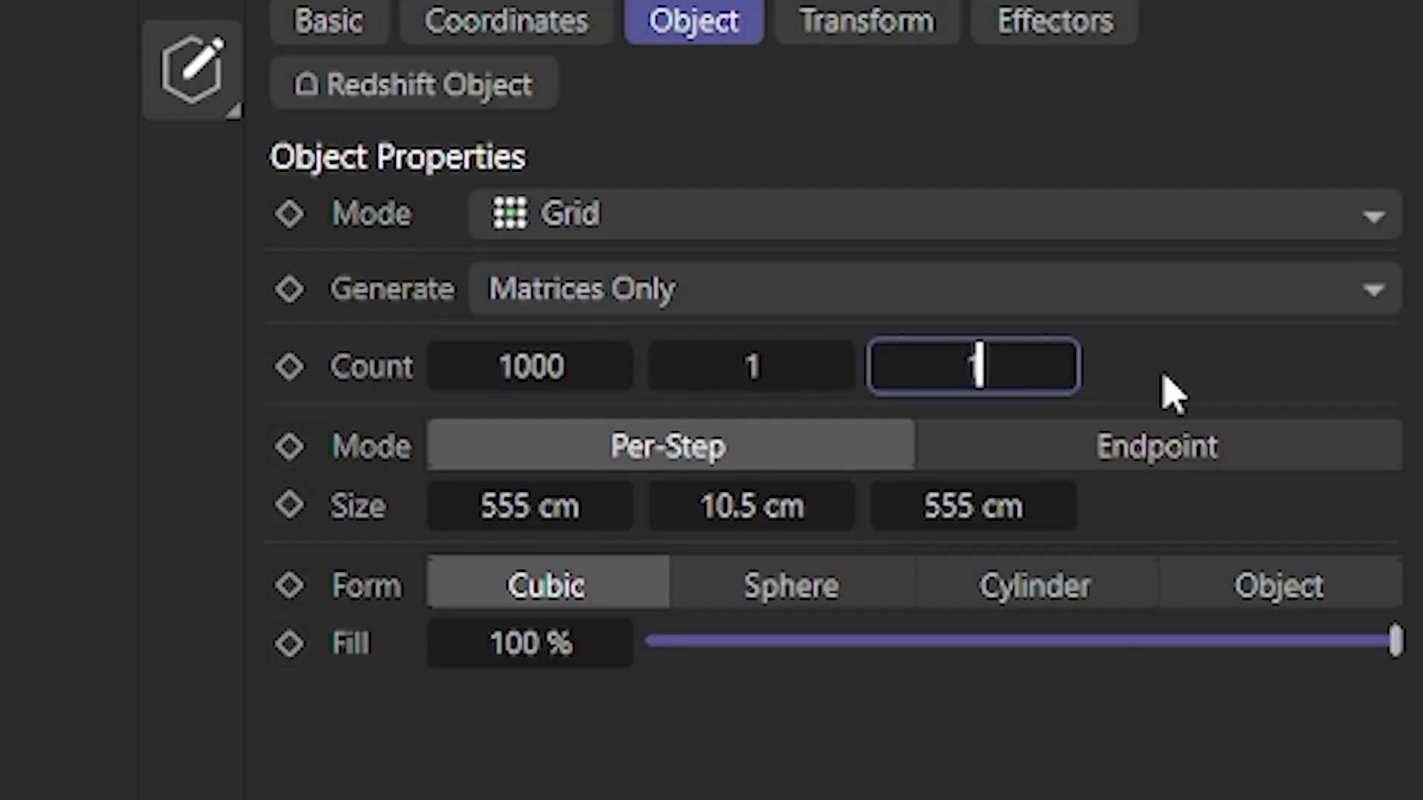
pyautogui.press('Return')
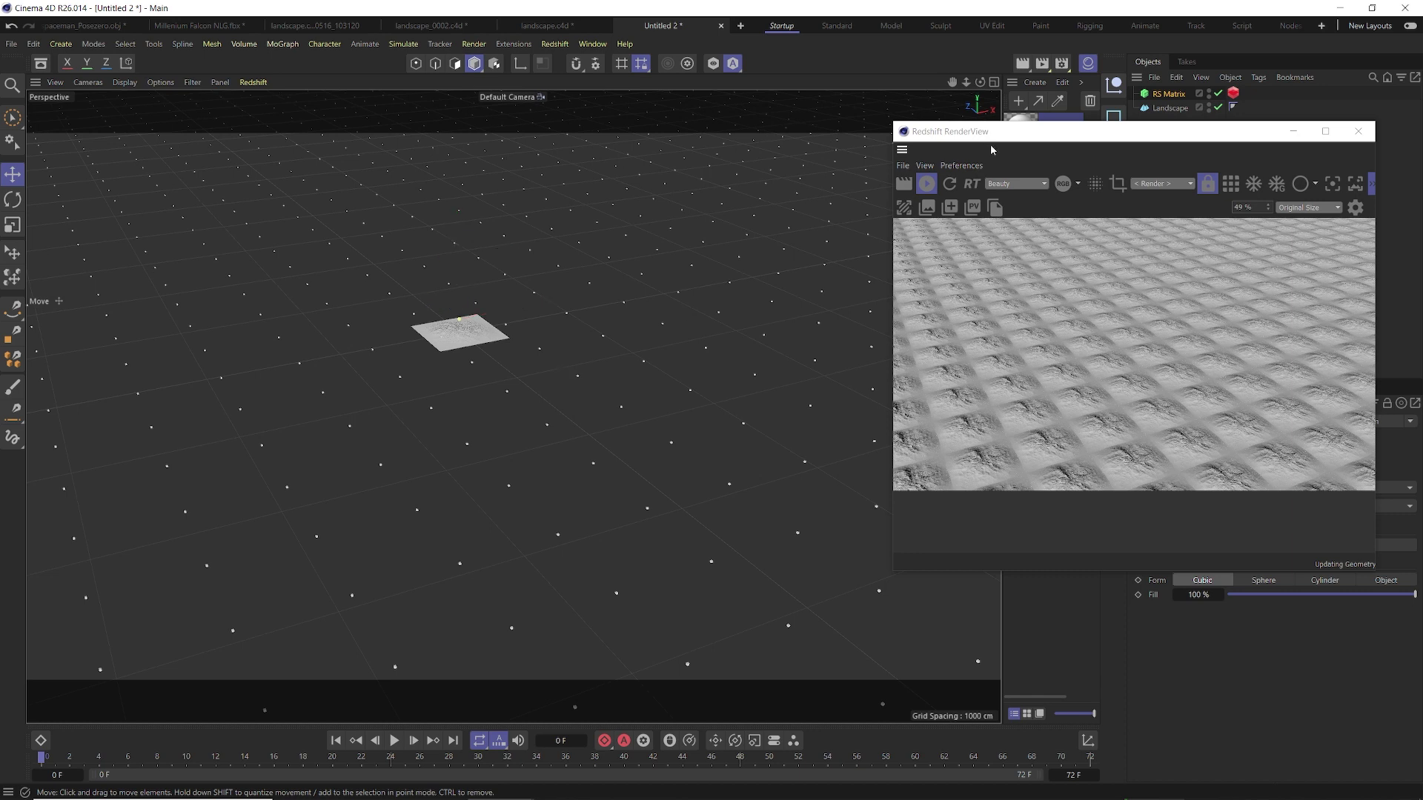
pyautogui.moveTo(923, 139); pyautogui.dragTo(859, 138)
pyautogui.scroll(-5, 506, 308)
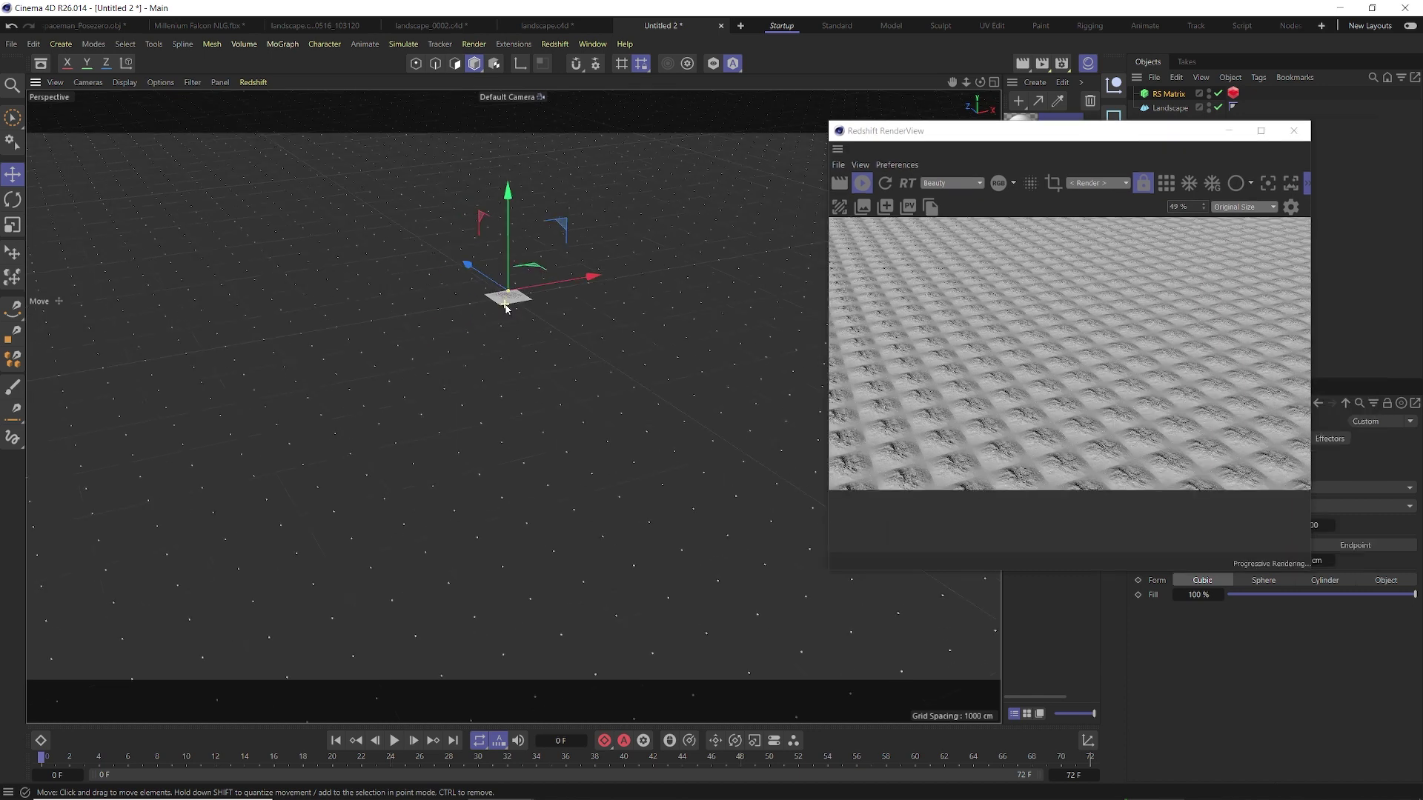
pyautogui.scroll(-4, 506, 308)
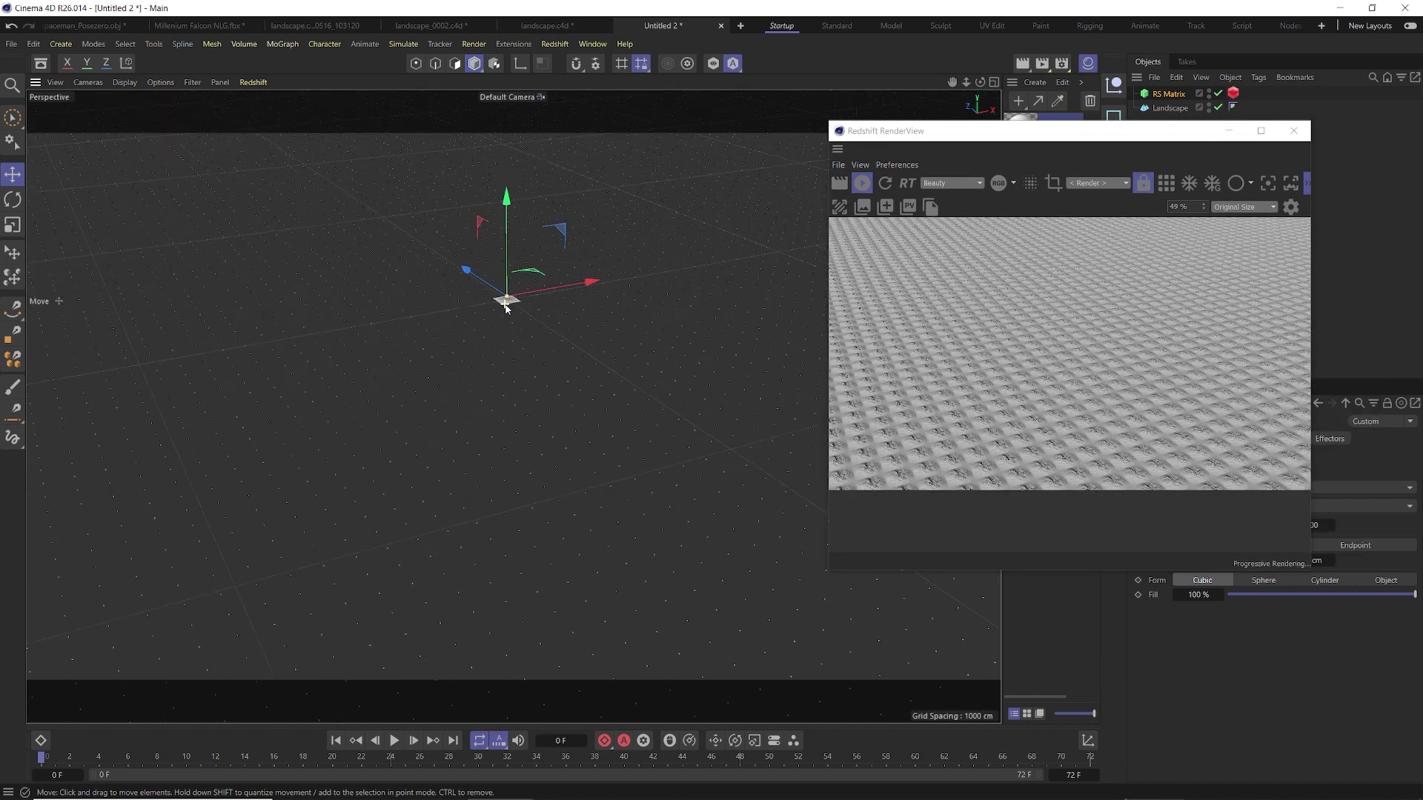
pyautogui.scroll(-5, 506, 308)
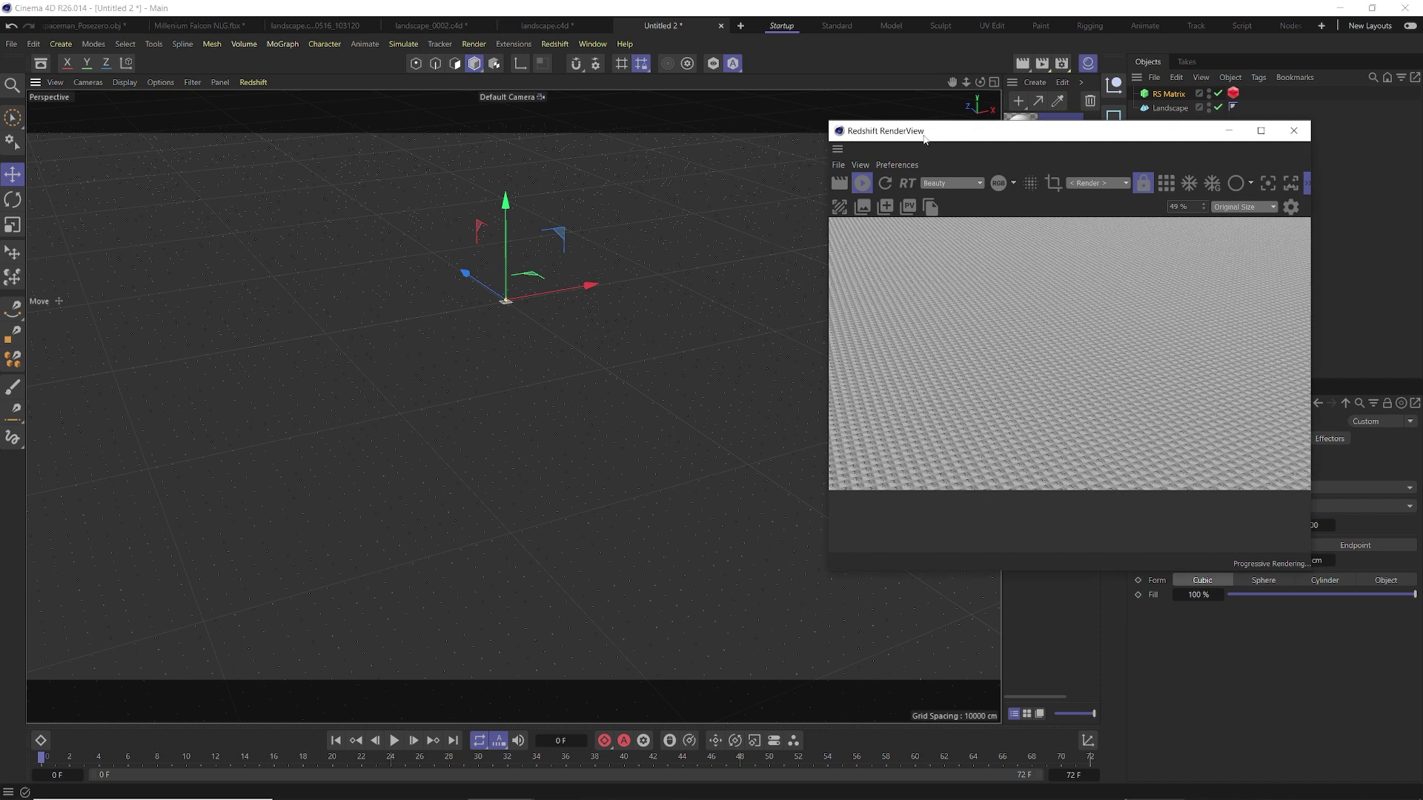
# Reduce the matrix count to 50 × 1 × 50 and view the rendered terrain from closer to the ground.
pyautogui.moveTo(924, 139); pyautogui.dragTo(531, 142)
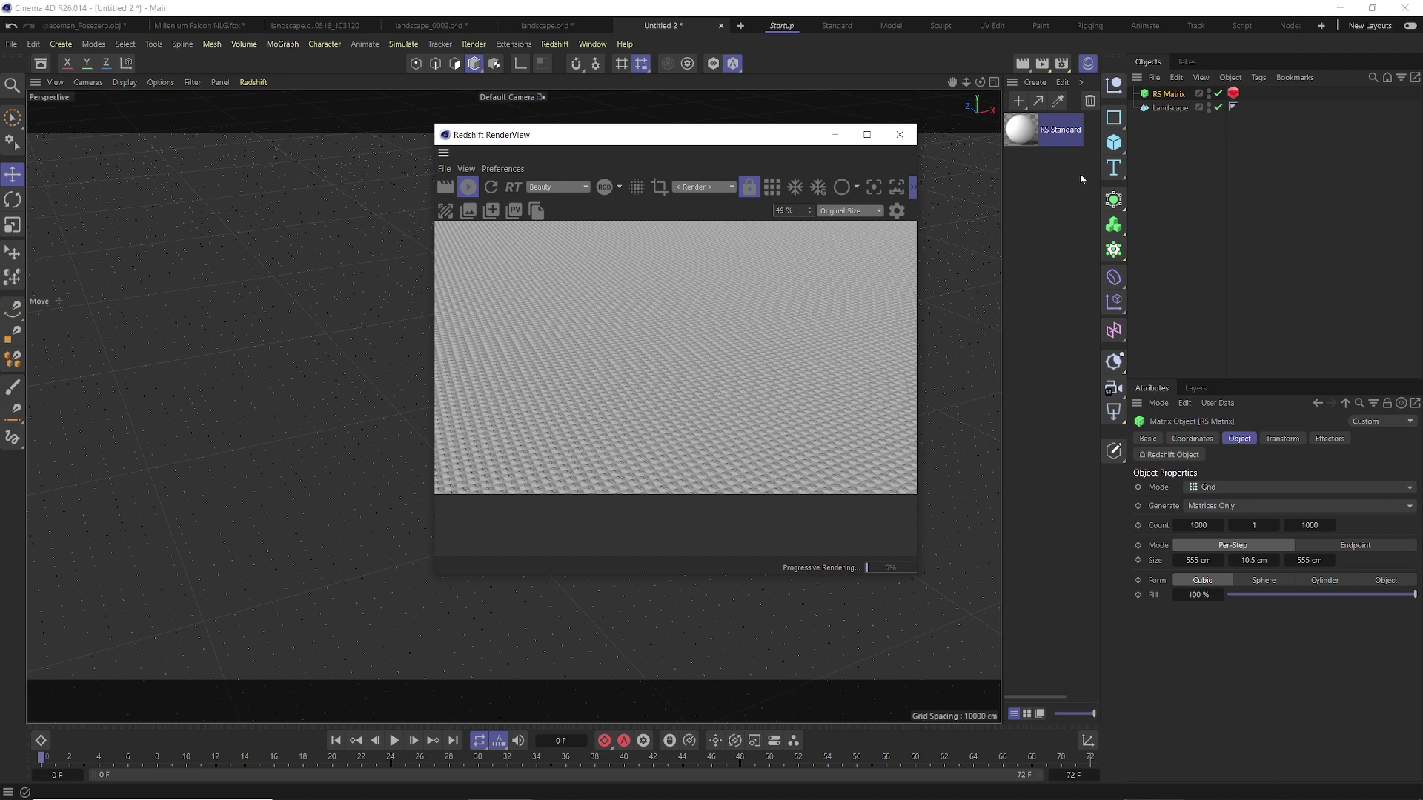
pyautogui.click(1199, 525)
pyautogui.write('50')
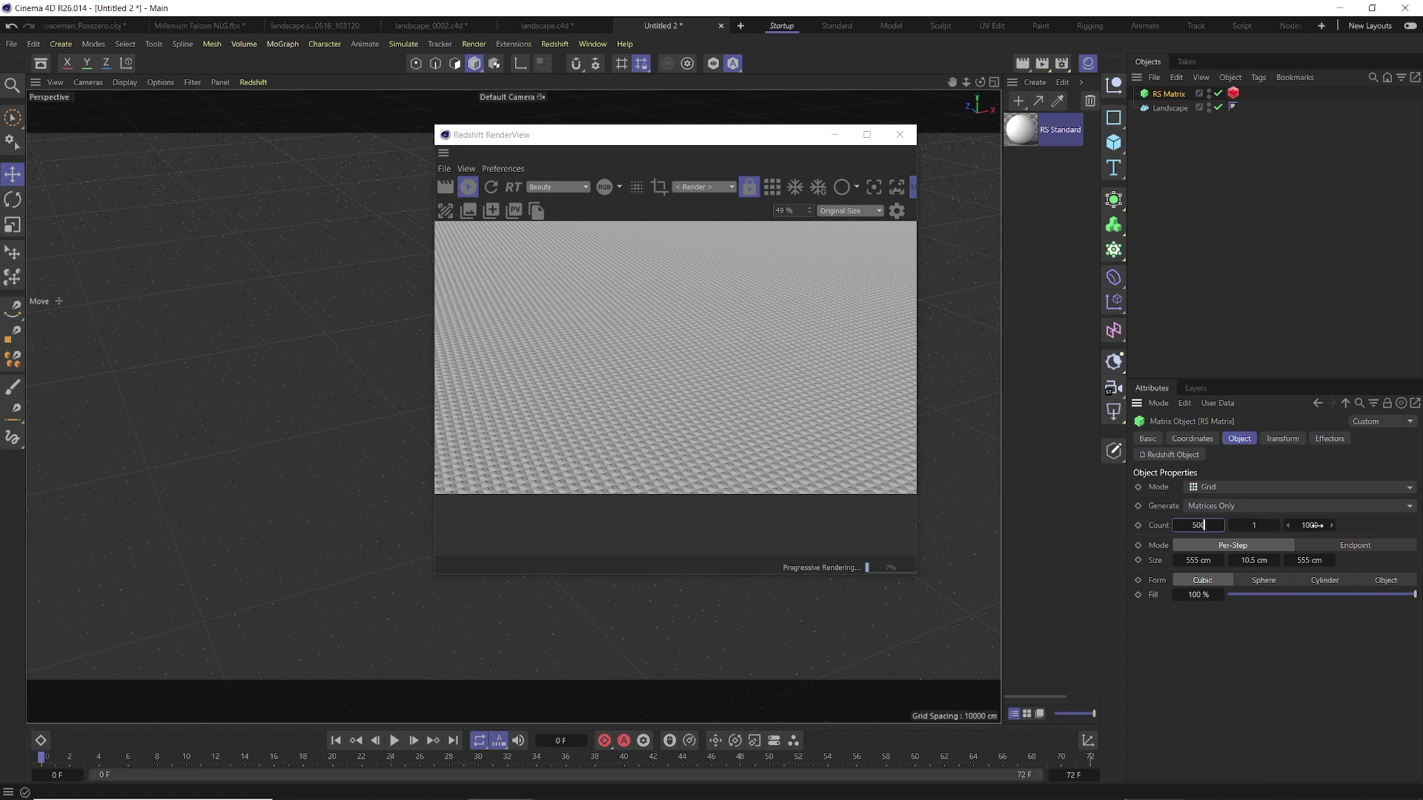
pyautogui.click(1317, 526)
pyautogui.write('500')
pyautogui.press('Return')
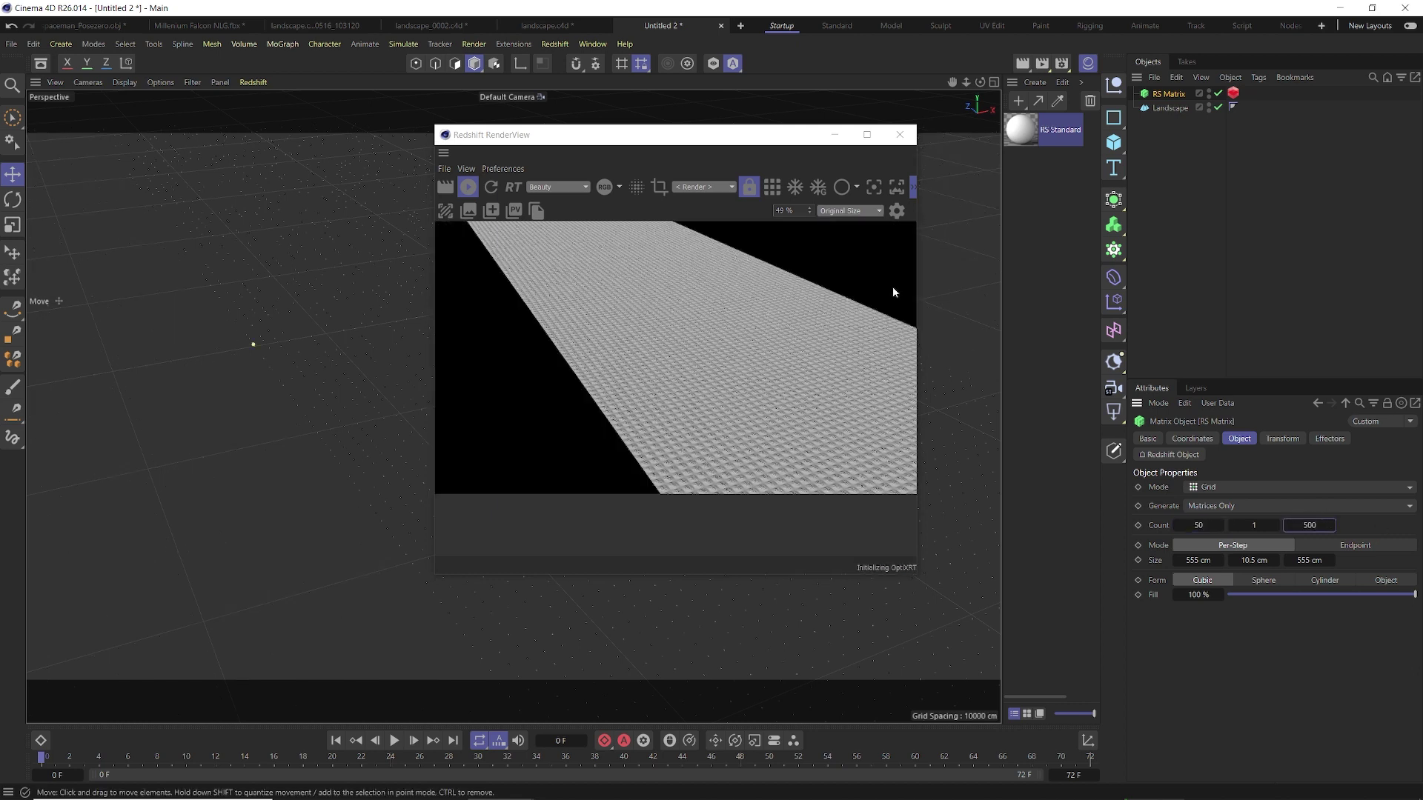
pyautogui.moveTo(647, 142); pyautogui.dragTo(1080, 138)
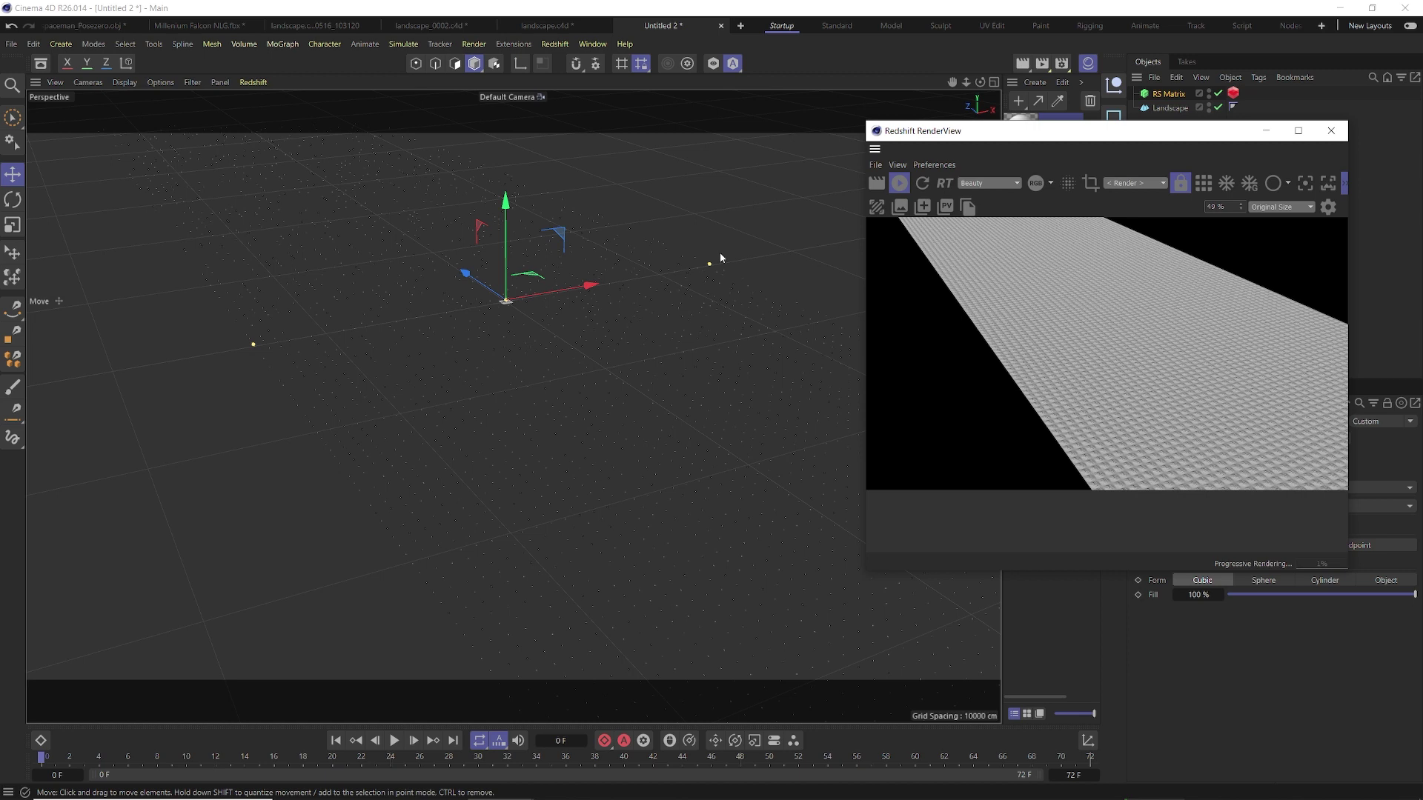
pyautogui.moveTo(1036, 142); pyautogui.dragTo(765, 128)
pyautogui.doubleClick(1308, 525)
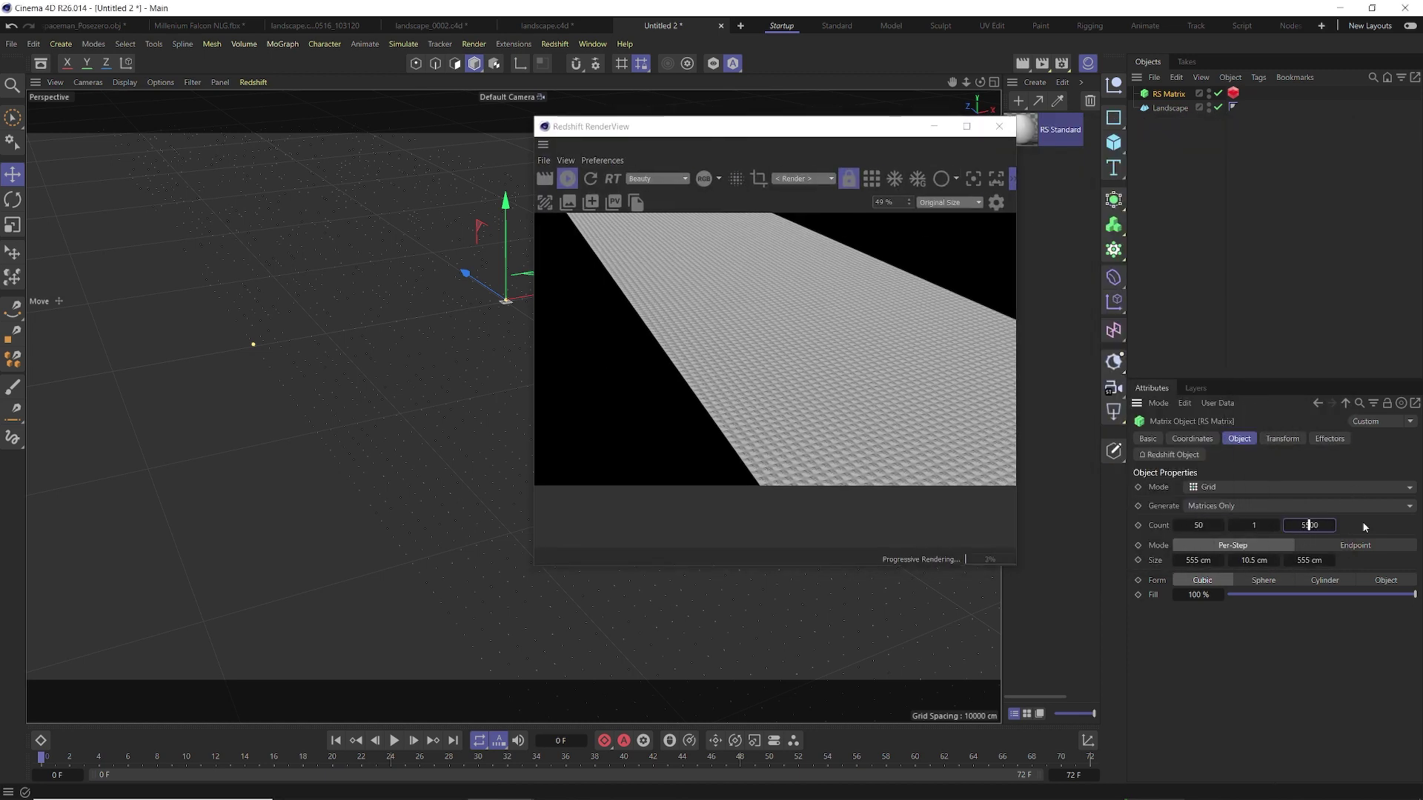
pyautogui.write('50')
pyautogui.press('Return')
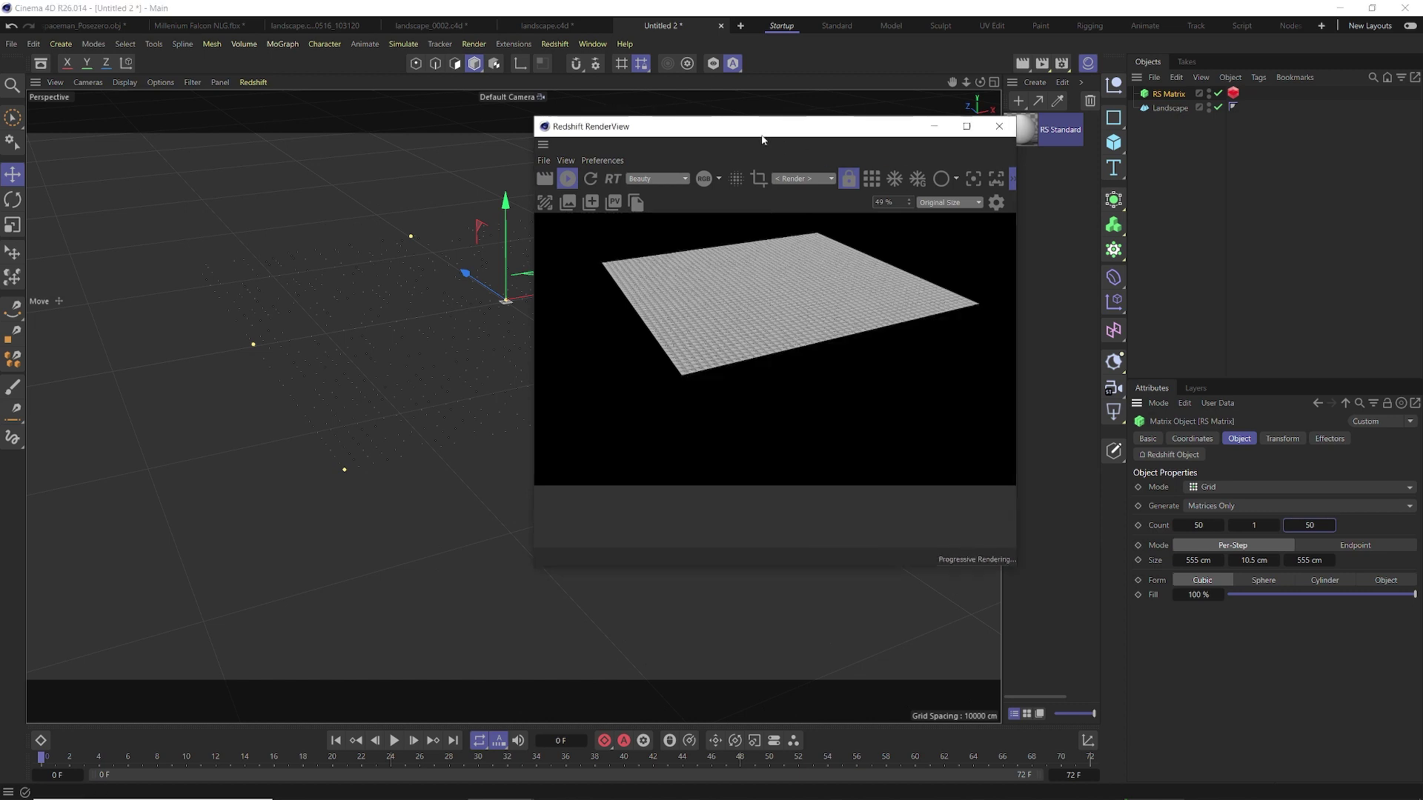
pyautogui.moveTo(761, 134); pyautogui.dragTo(991, 133)
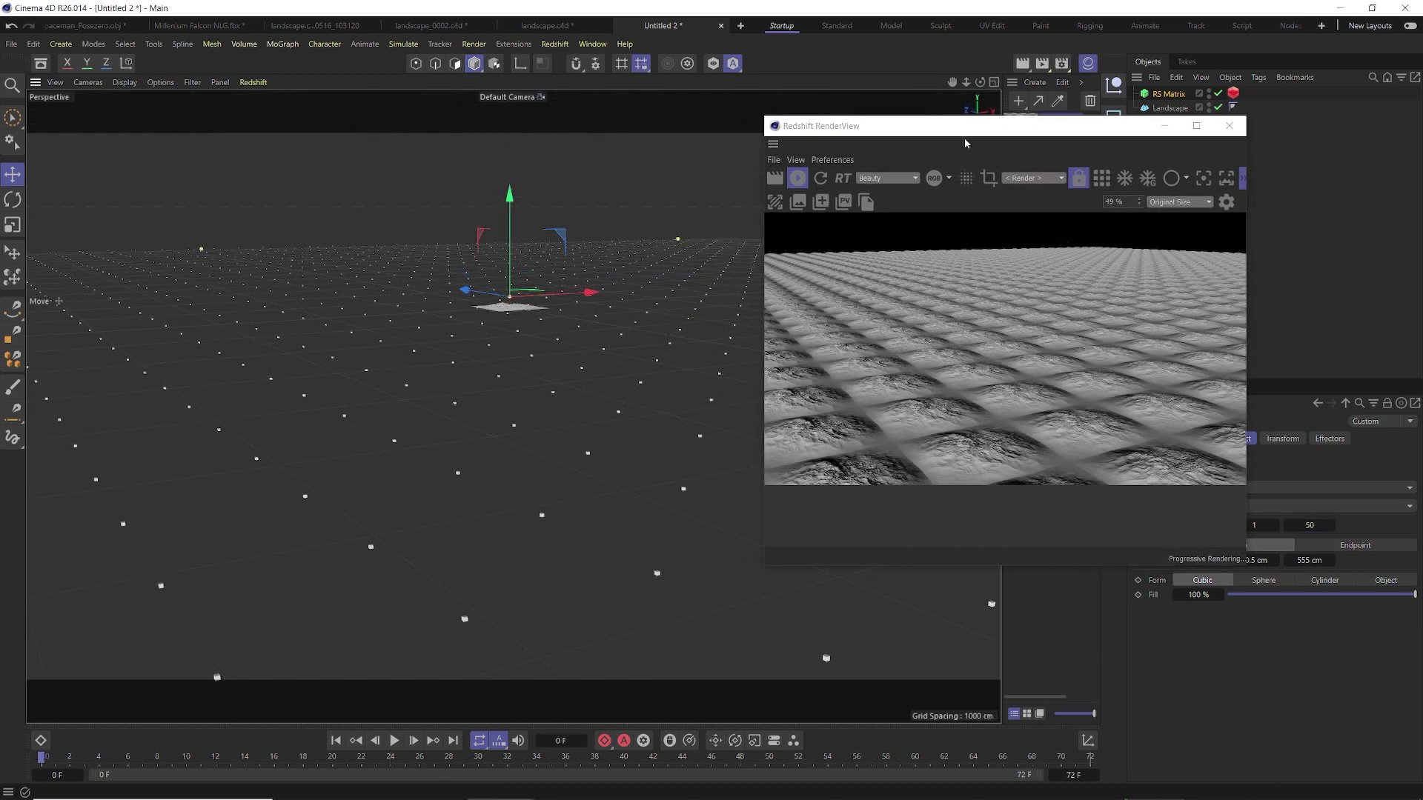
# Duplicate the landscape, then disable the matrix and the original landscape so only the copy is shown.
pyautogui.moveTo(959, 130); pyautogui.dragTo(628, 142)
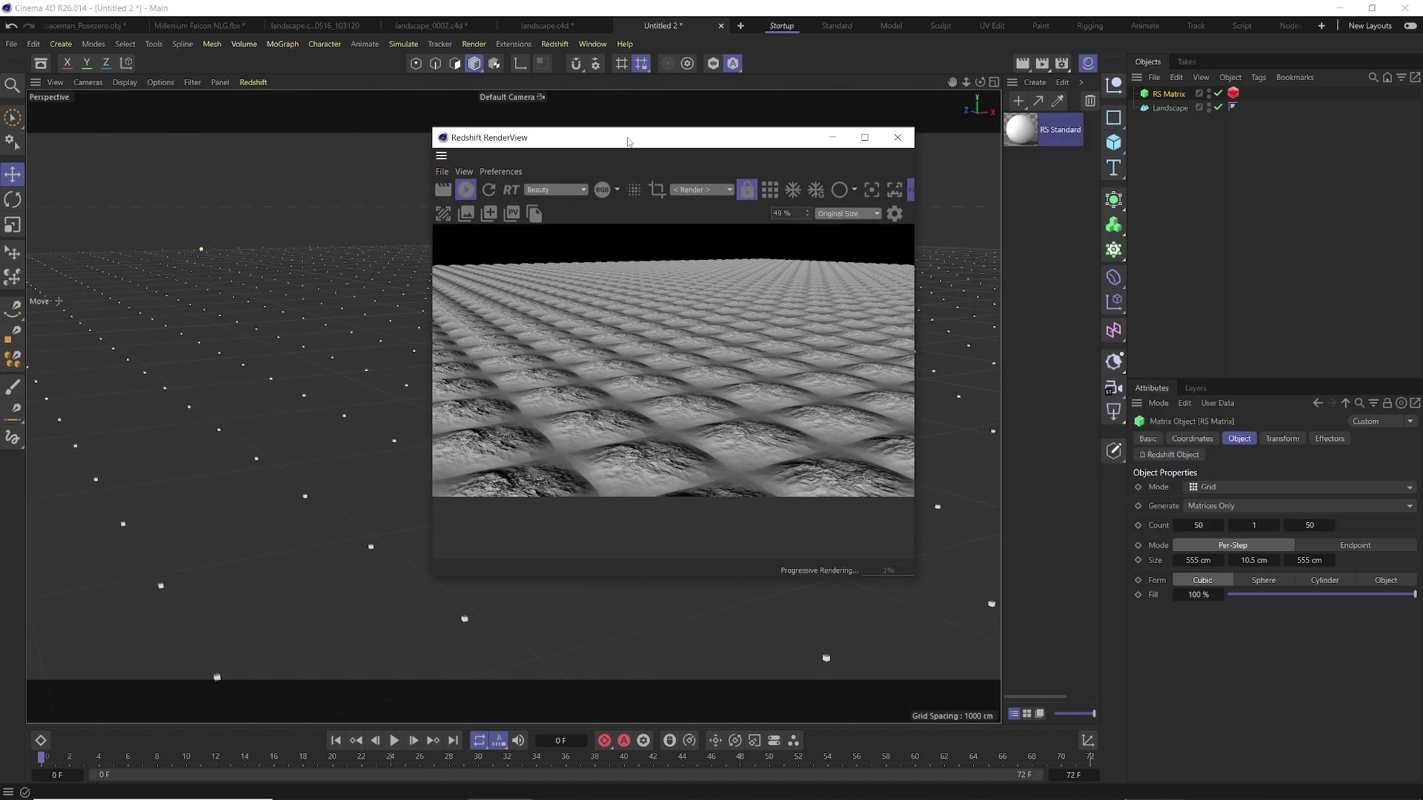
pyautogui.click(1169, 108)
pyautogui.keyDown('ctrl'); pyautogui.moveTo(1165, 138); pyautogui.dragTo(1172, 145); pyautogui.keyUp('ctrl')
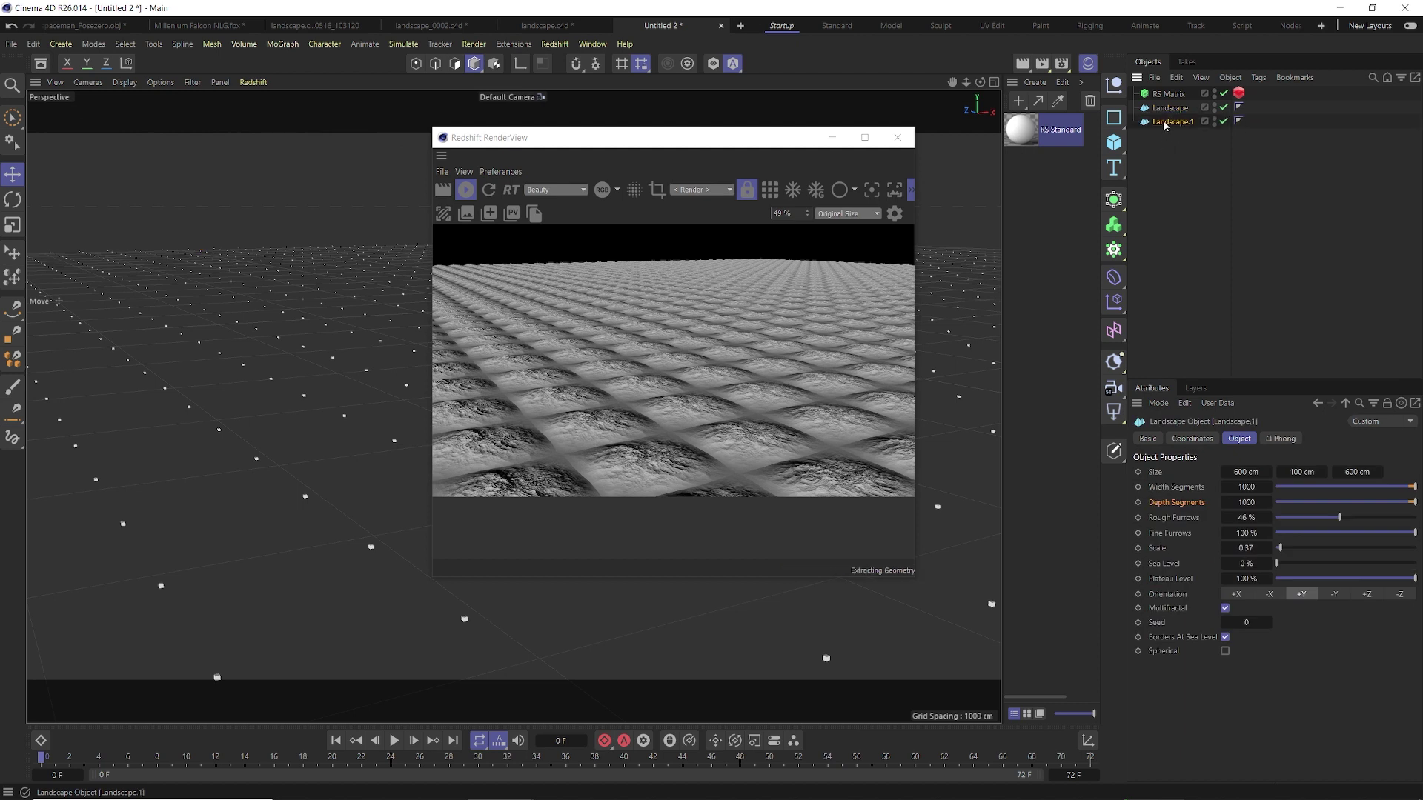
pyautogui.click(1225, 95)
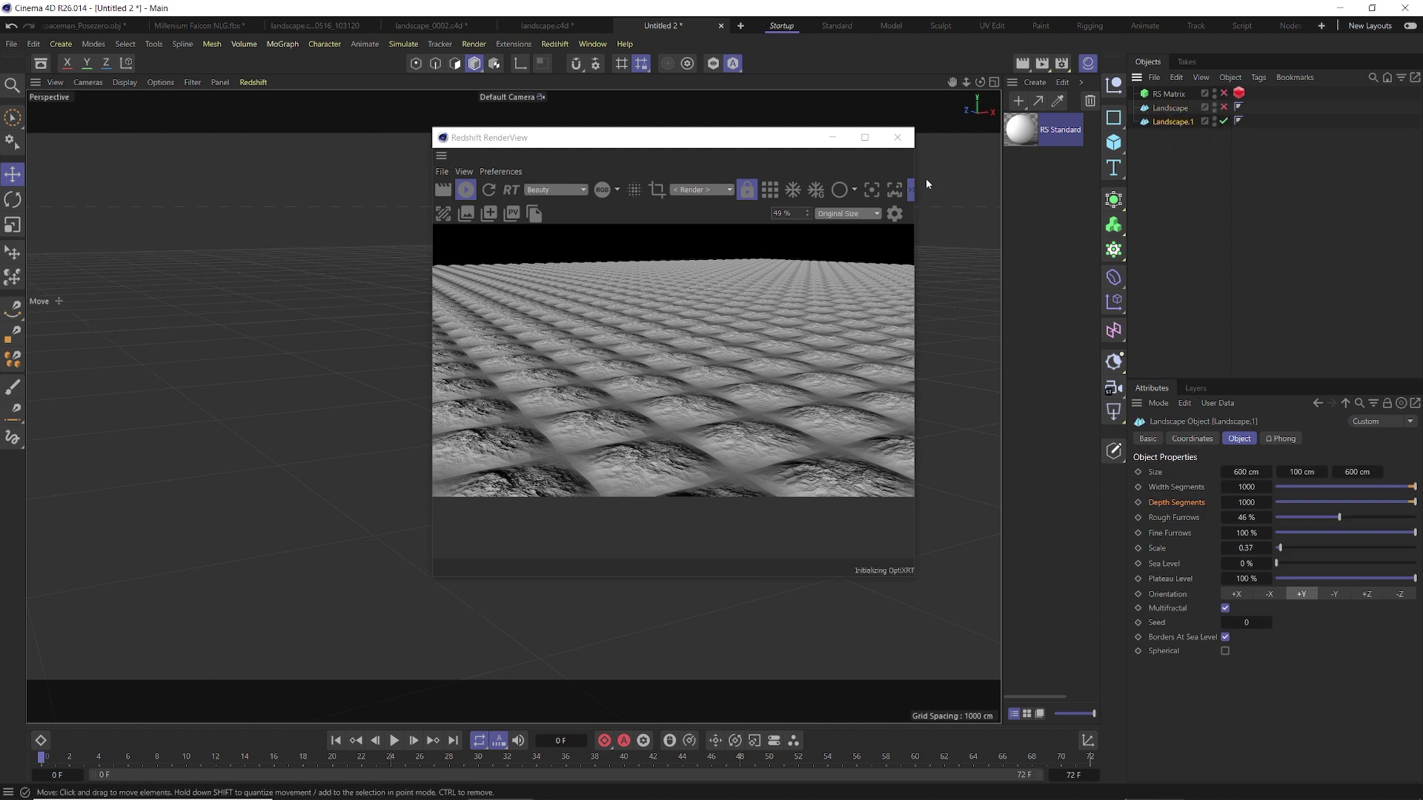
pyautogui.moveTo(665, 145); pyautogui.dragTo(876, 140)
pyautogui.scroll(8, 509, 294)
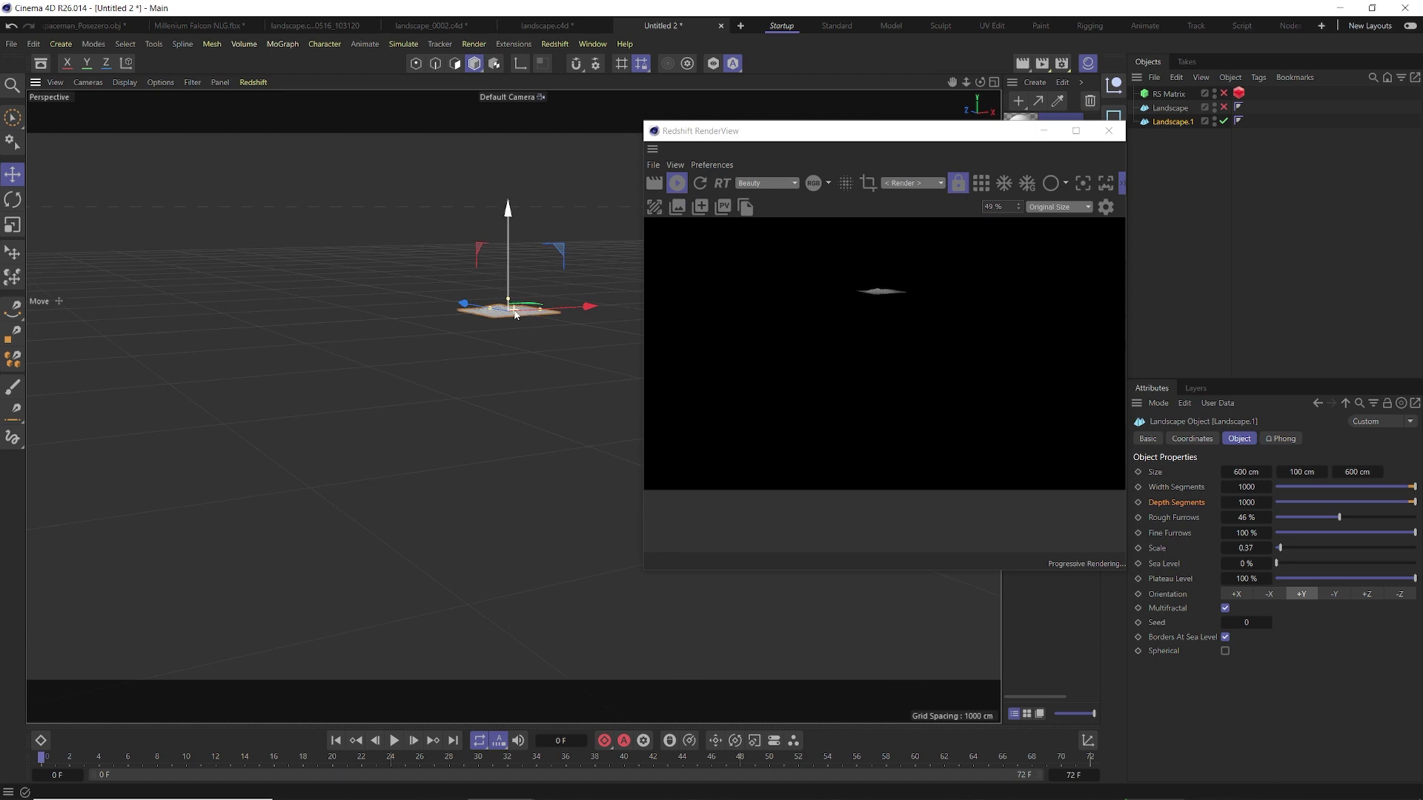
pyautogui.scroll(10, 508, 298)
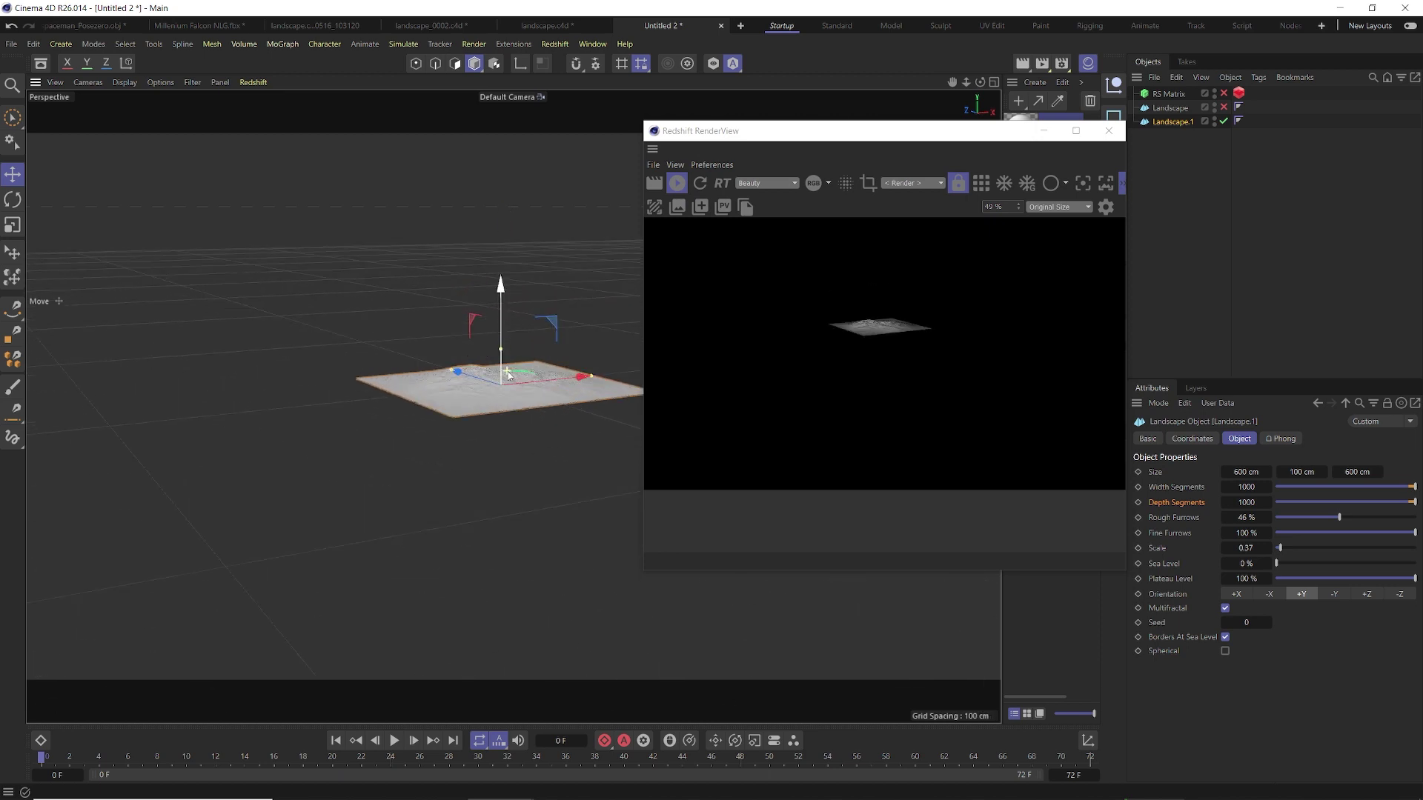
# Set the seed of the visible landscape copy to 2.
pyautogui.scroll(3, 508, 383)
pyautogui.click(1249, 622)
pyautogui.write('2')
pyautogui.press('Return')
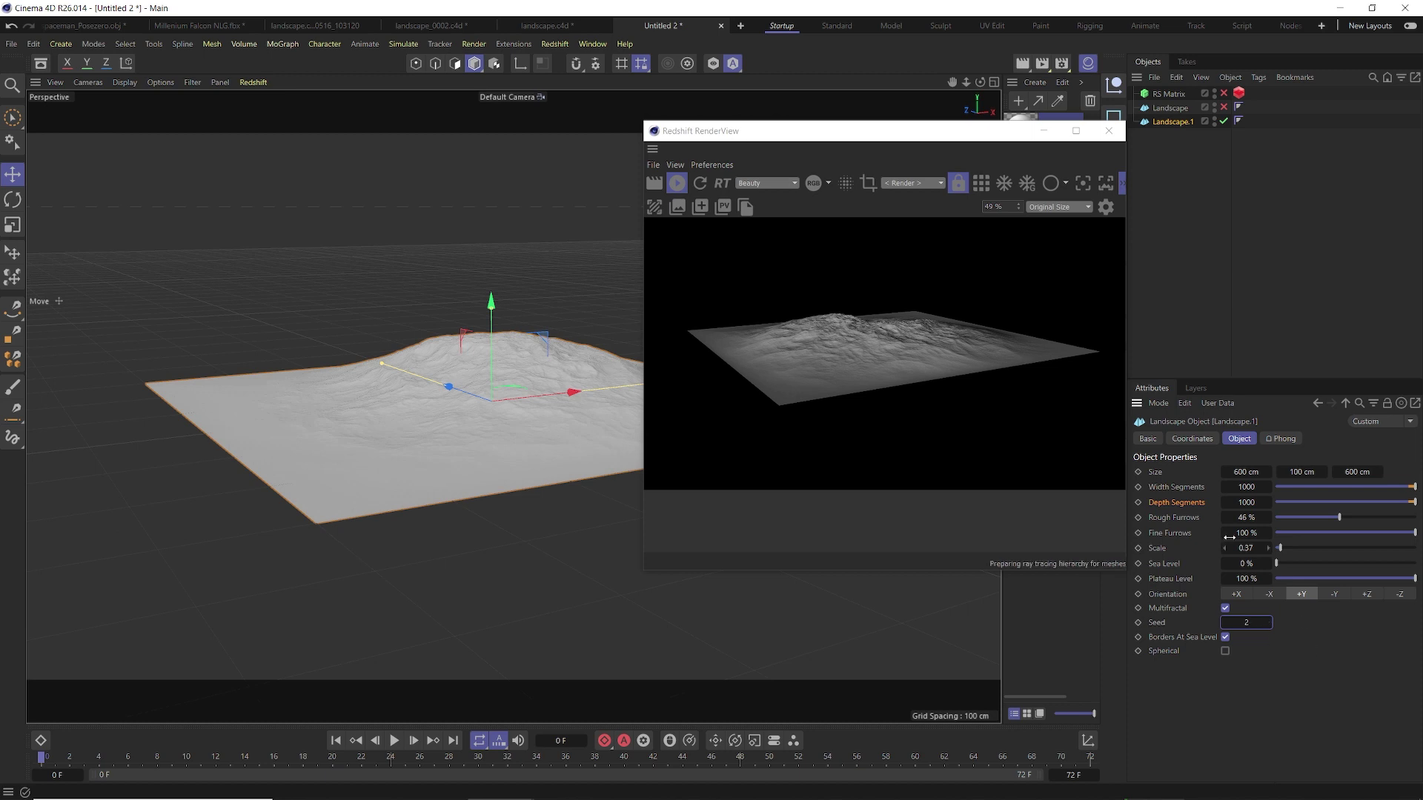
# Duplicate the landscape copy, giving the new one a seed of 4 and a height of about 133 cm.
pyautogui.keyDown('ctrl'); pyautogui.moveTo(1170, 148); pyautogui.dragTo(1172, 146); pyautogui.keyUp('ctrl')
pyautogui.click(1268, 624)
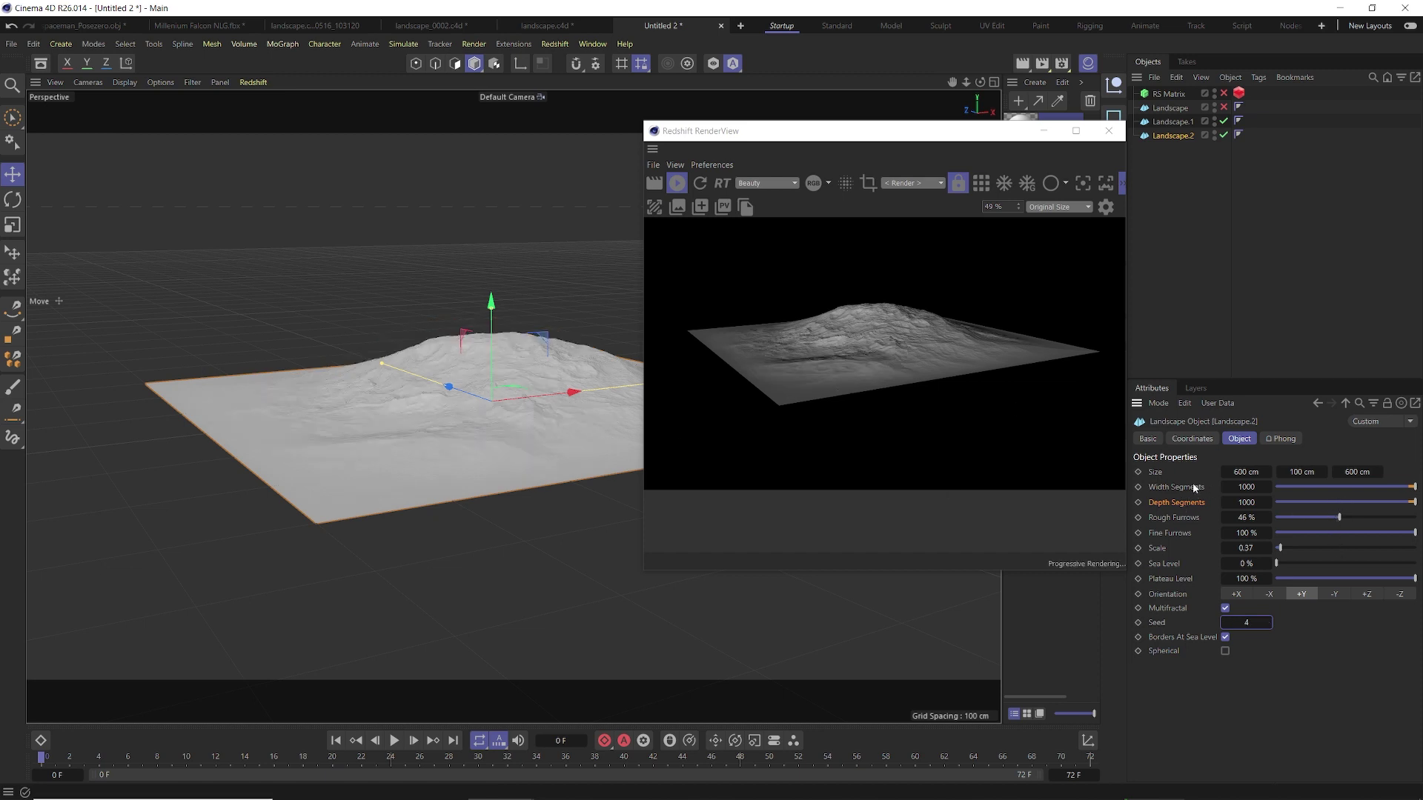
pyautogui.click(1302, 473)
pyautogui.write('12')
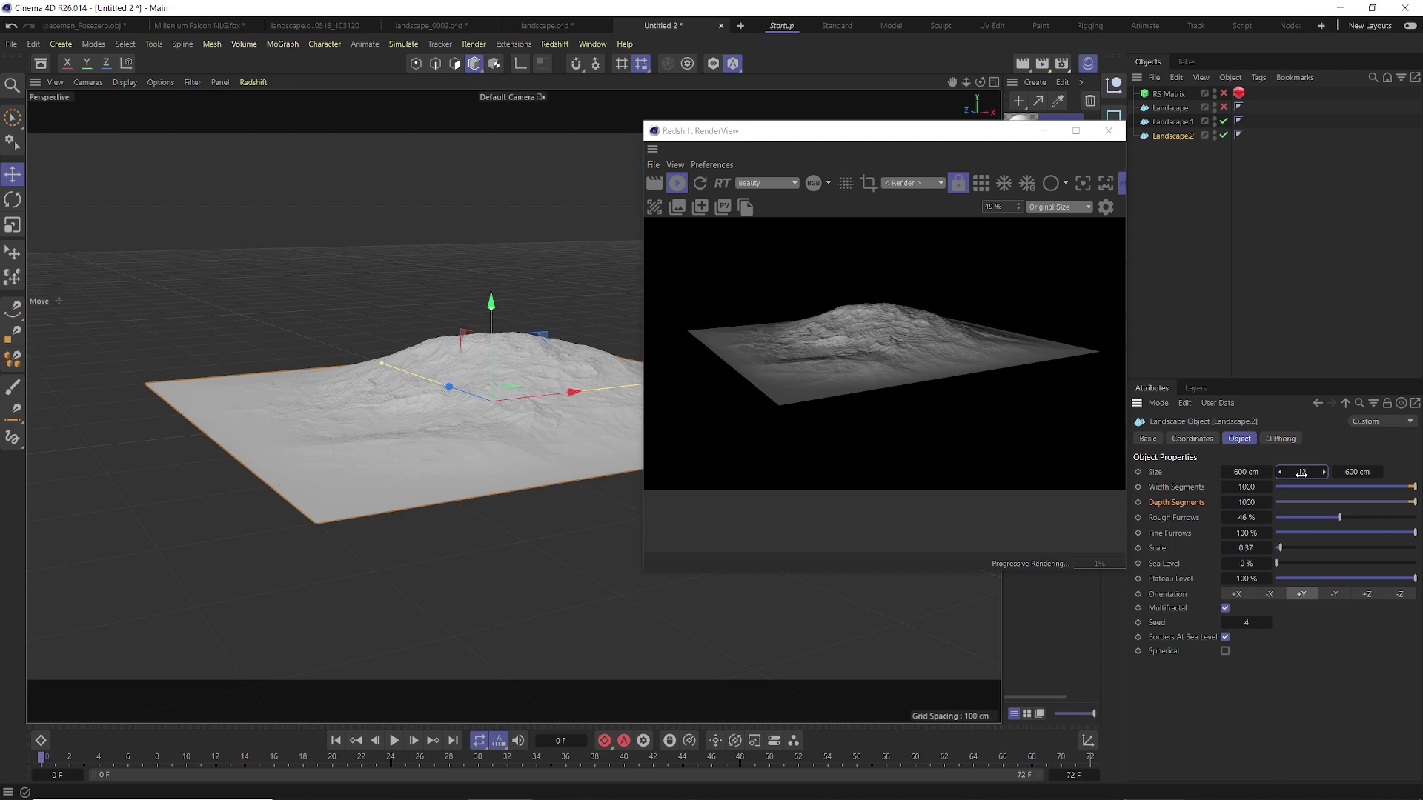
pyautogui.write('5')
pyautogui.press('Return')
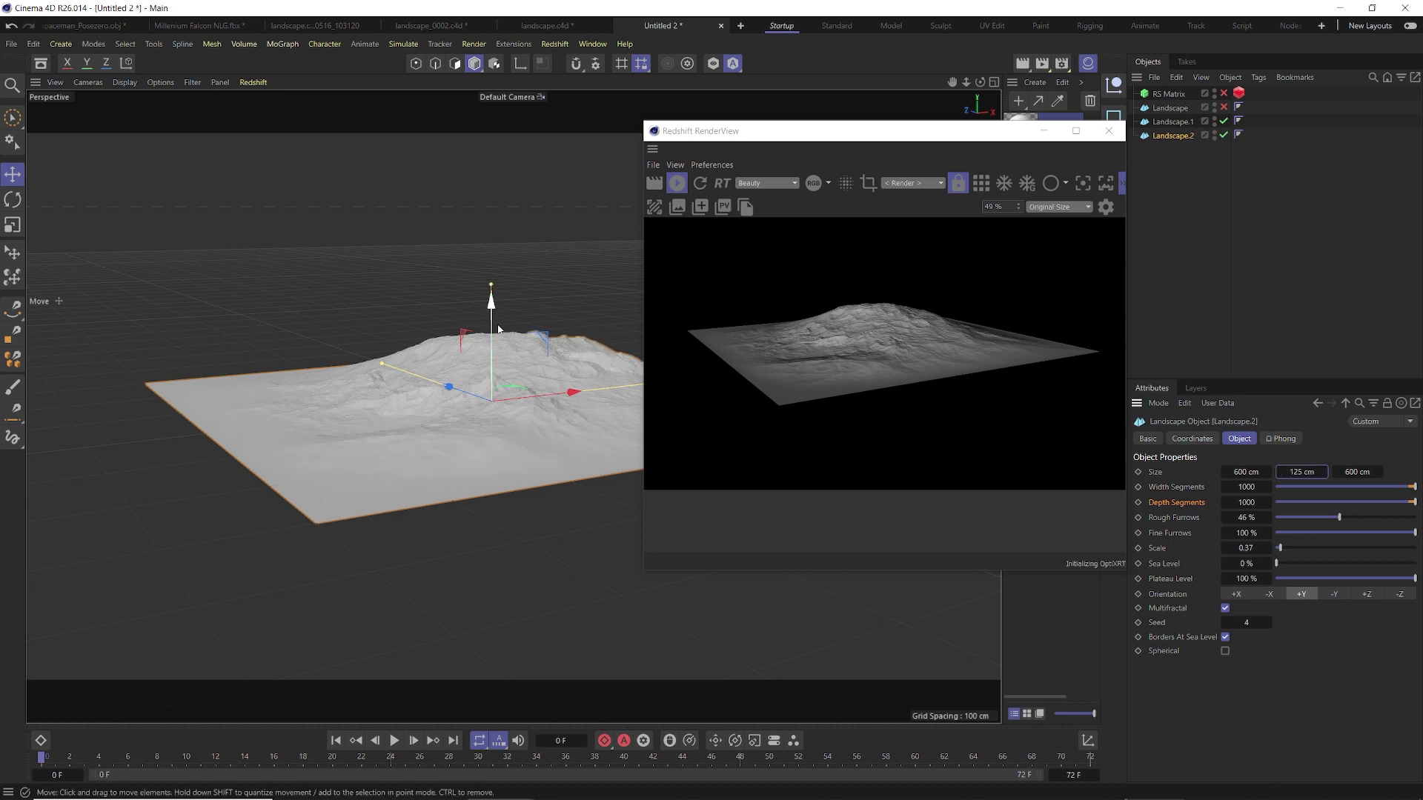
pyautogui.moveTo(491, 284); pyautogui.dragTo(492, 276)
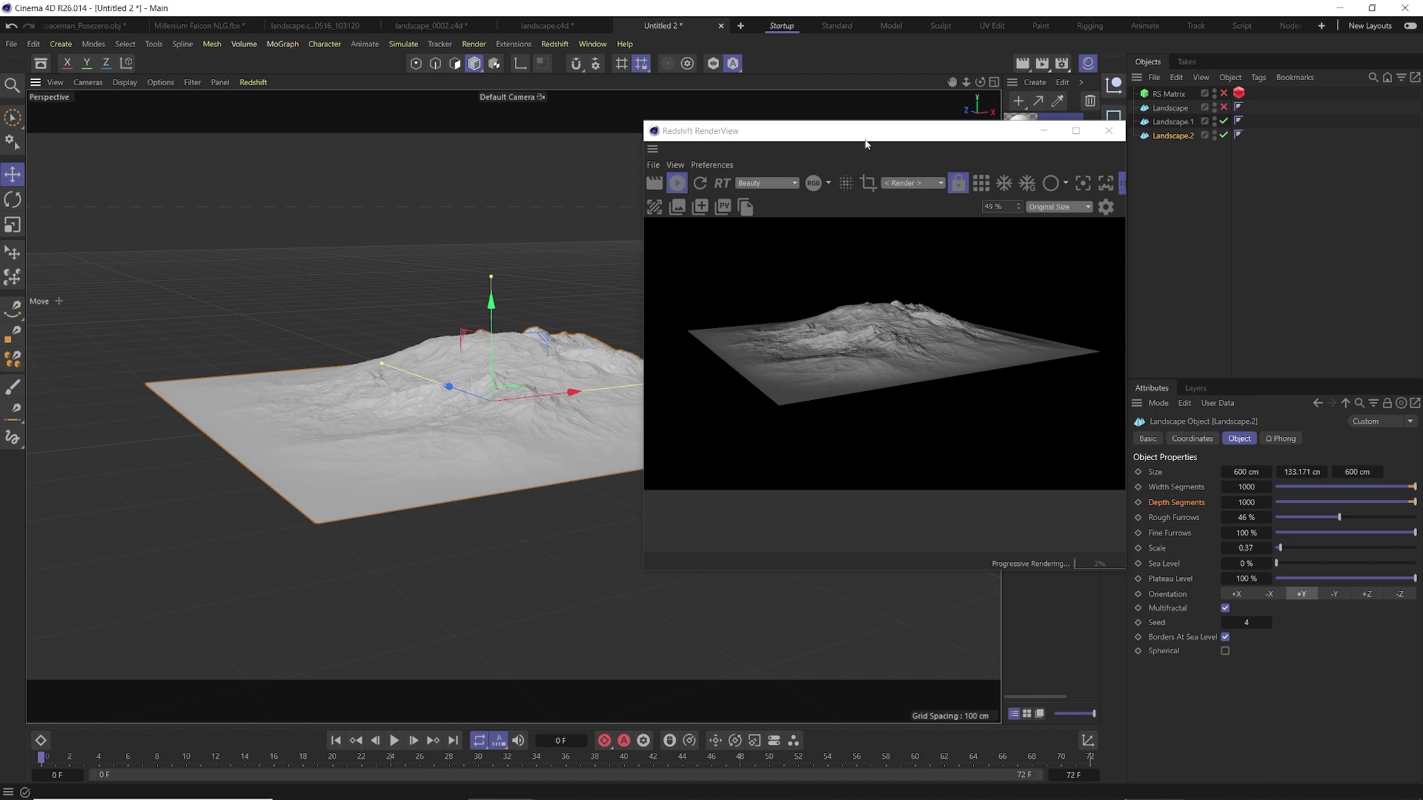
# Re-enable the original landscape and the RS Matrix, keeping the live render clear of the object list.
pyautogui.moveTo(866, 143); pyautogui.dragTo(744, 152)
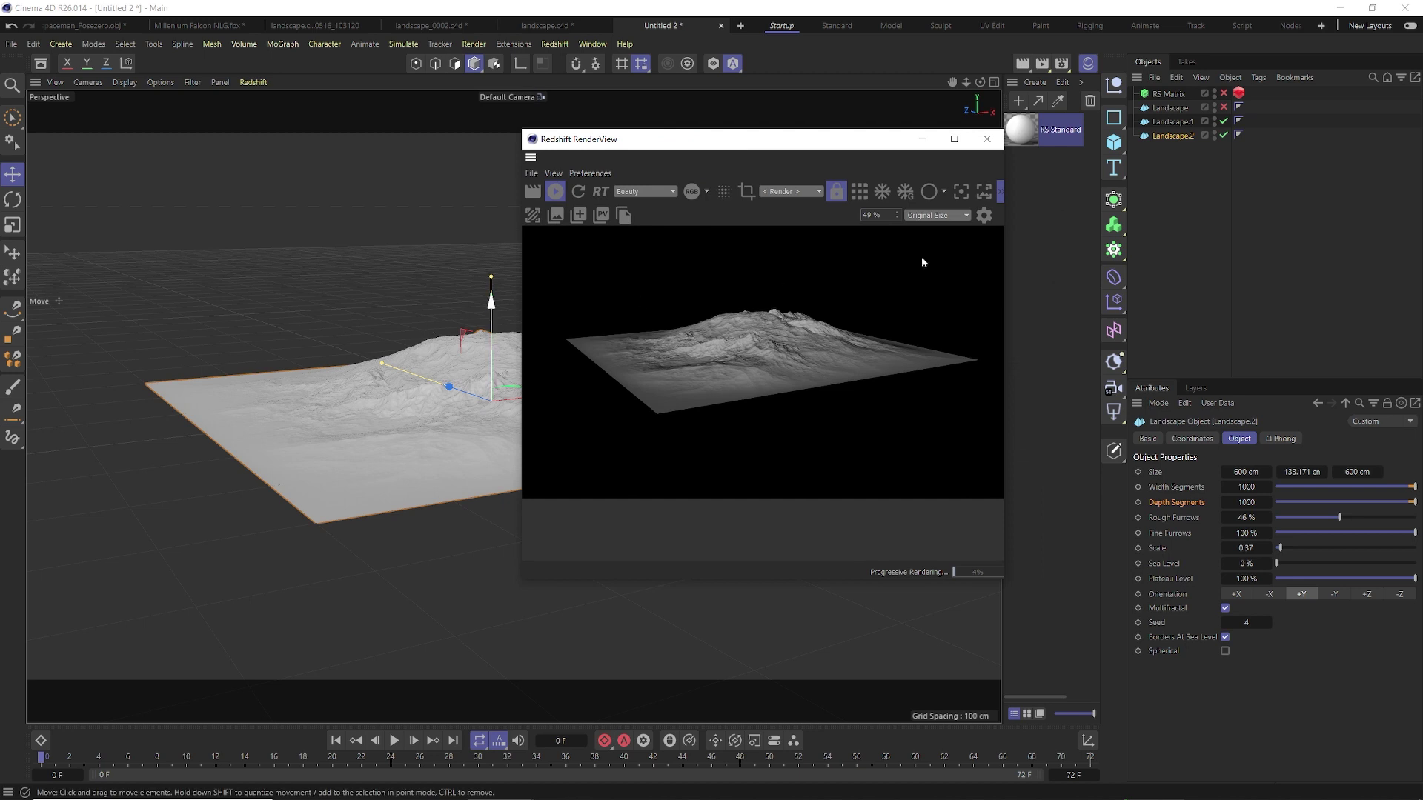
pyautogui.click(1225, 108)
pyautogui.click(1224, 94)
# Add Landscape.1 and Landscape.2 to the RS Matrix's Redshift custom objects and view the mixed terrain from farther out.
pyautogui.click(1175, 95)
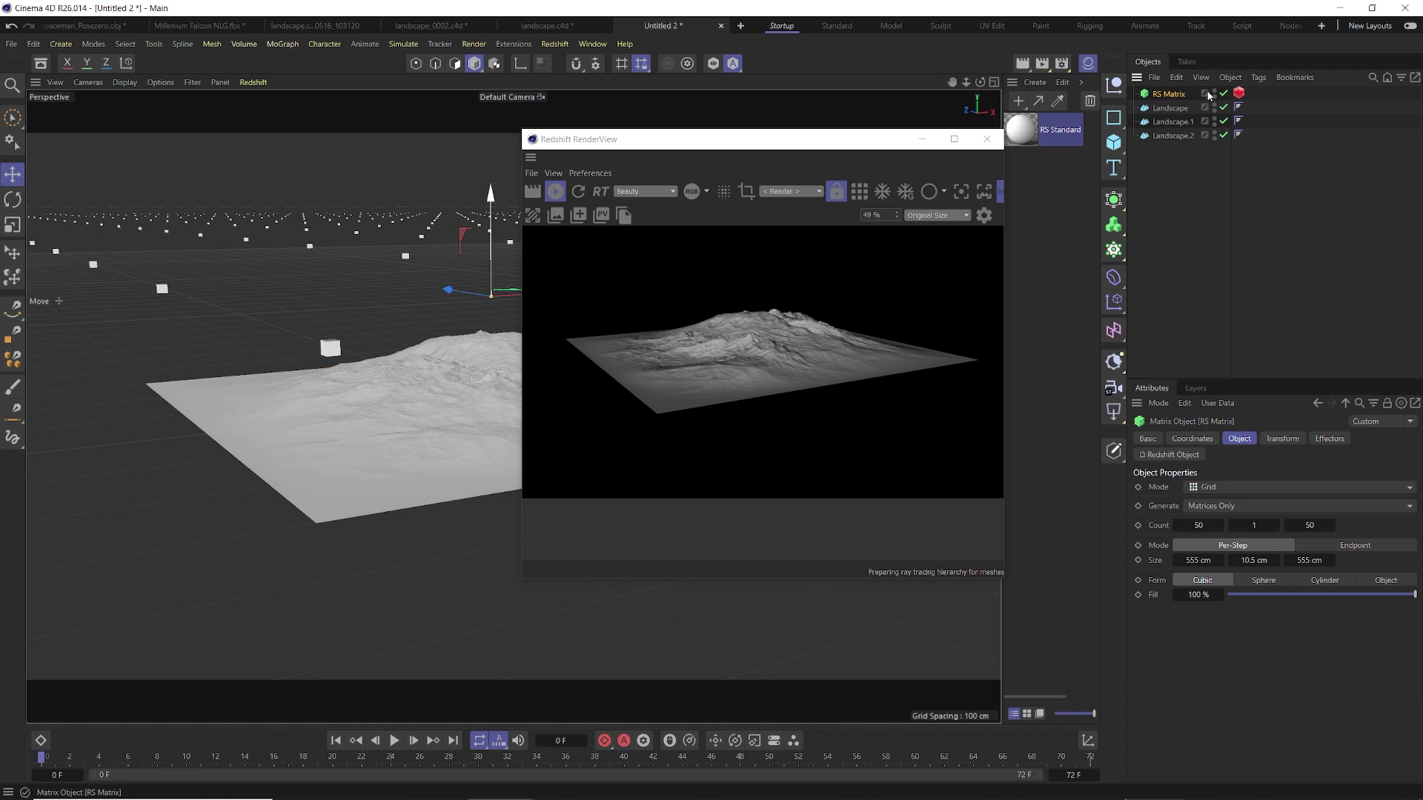
pyautogui.click(1173, 455)
pyautogui.click(1410, 552)
pyautogui.click(1172, 123)
pyautogui.click(1175, 137)
pyautogui.click(1410, 549)
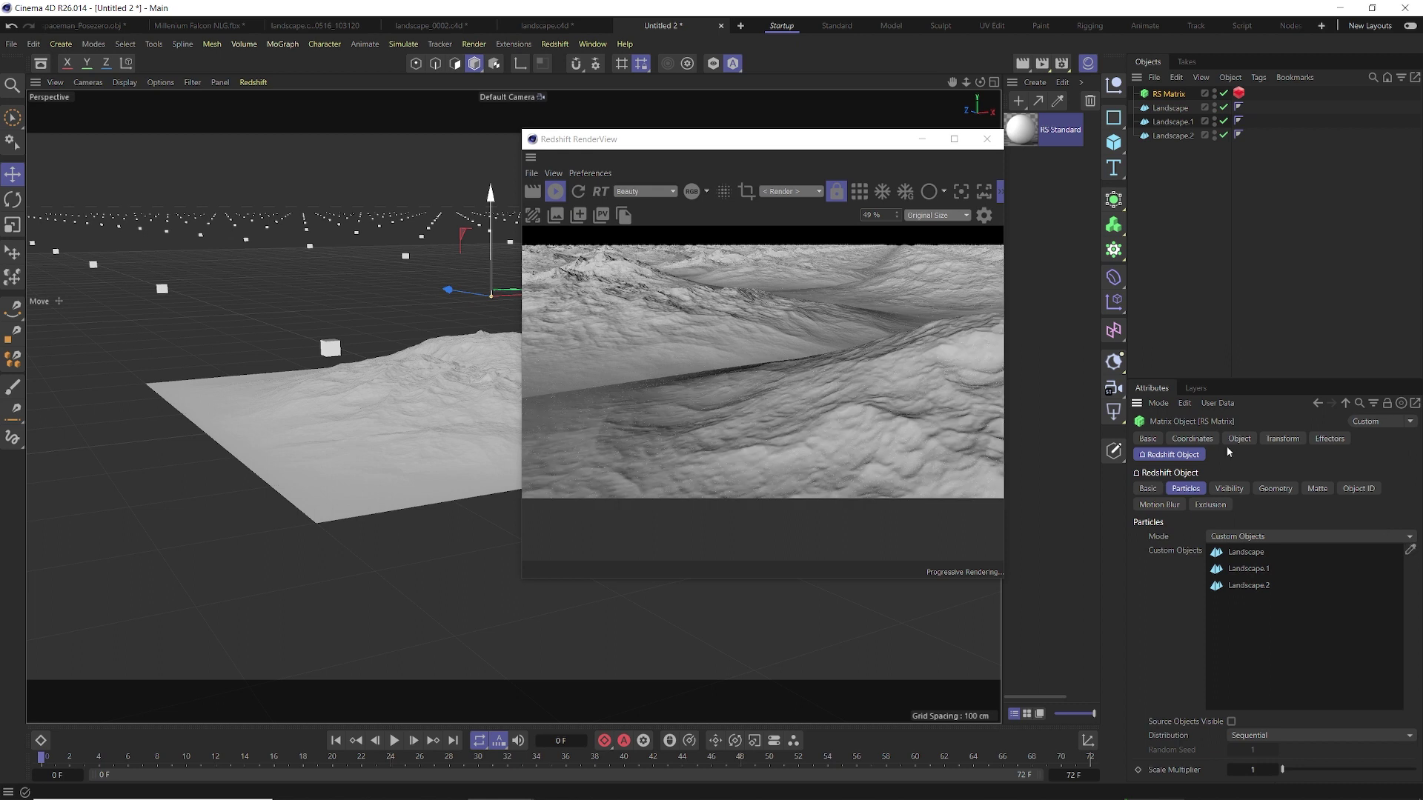
pyautogui.scroll(-7, 384, 316)
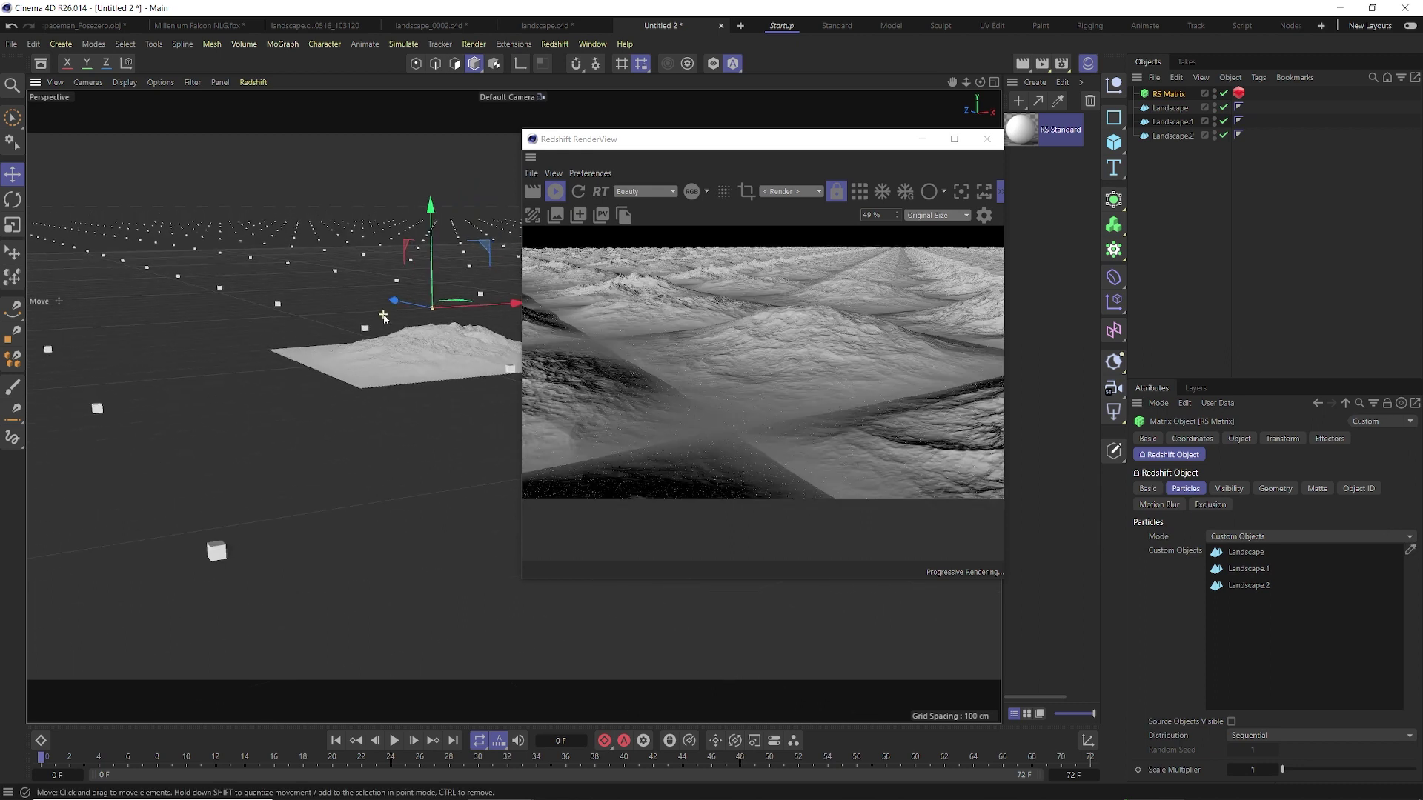
pyautogui.scroll(-2, 384, 317)
pyautogui.scroll(-2, 384, 317)
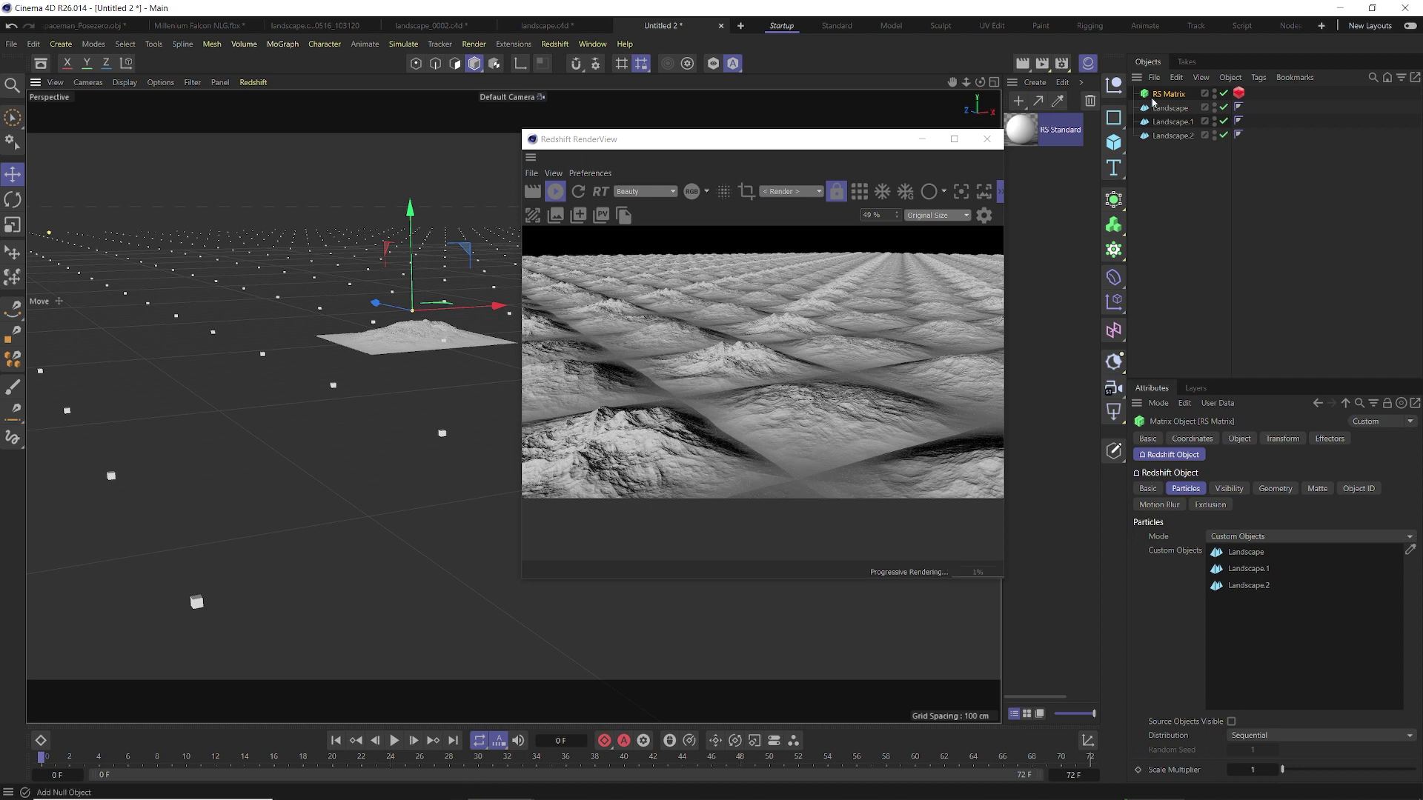
# Set the RS Matrix per-step size to 400 cm in X and Z and check the tile overlap in the render.
pyautogui.click(1239, 439)
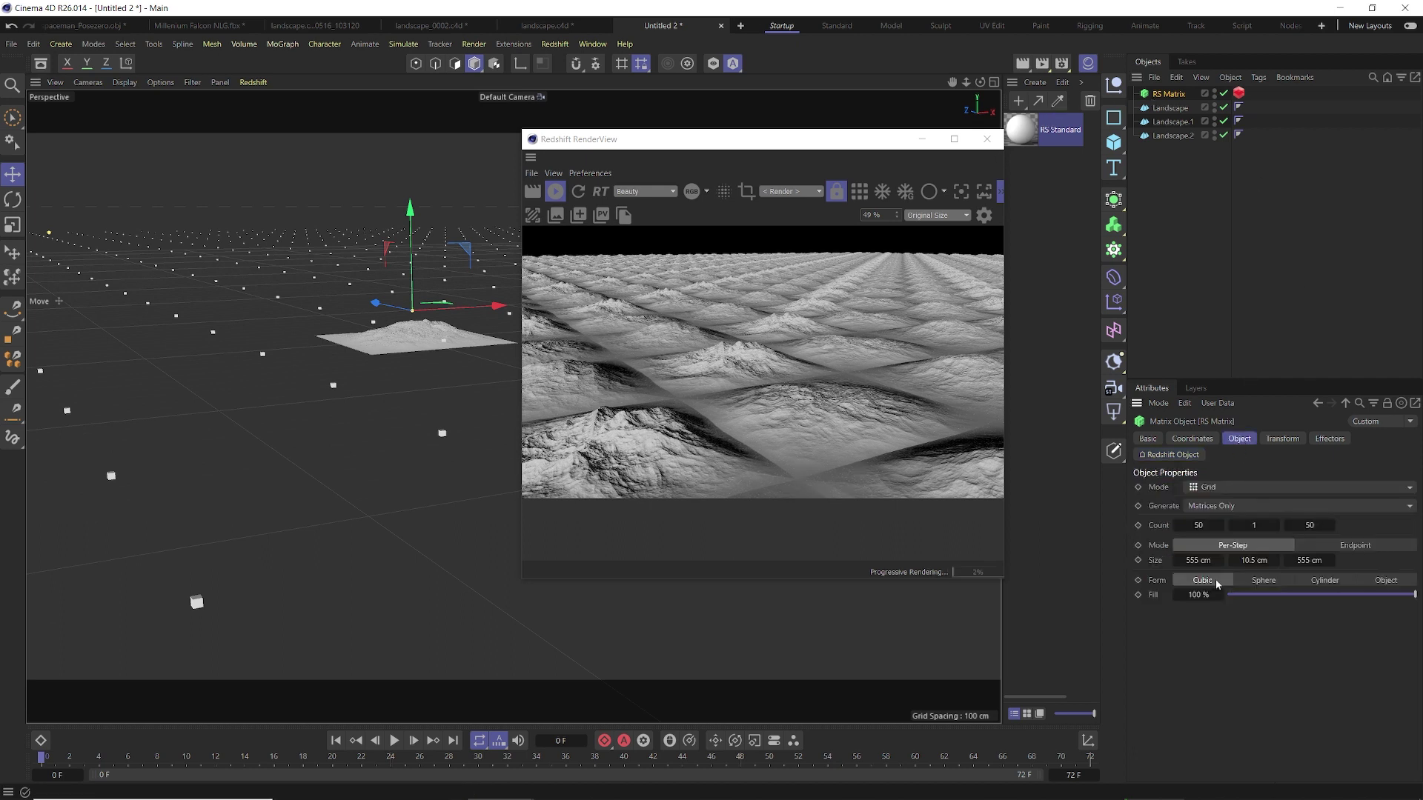
pyautogui.click(1199, 560)
pyautogui.write('400')
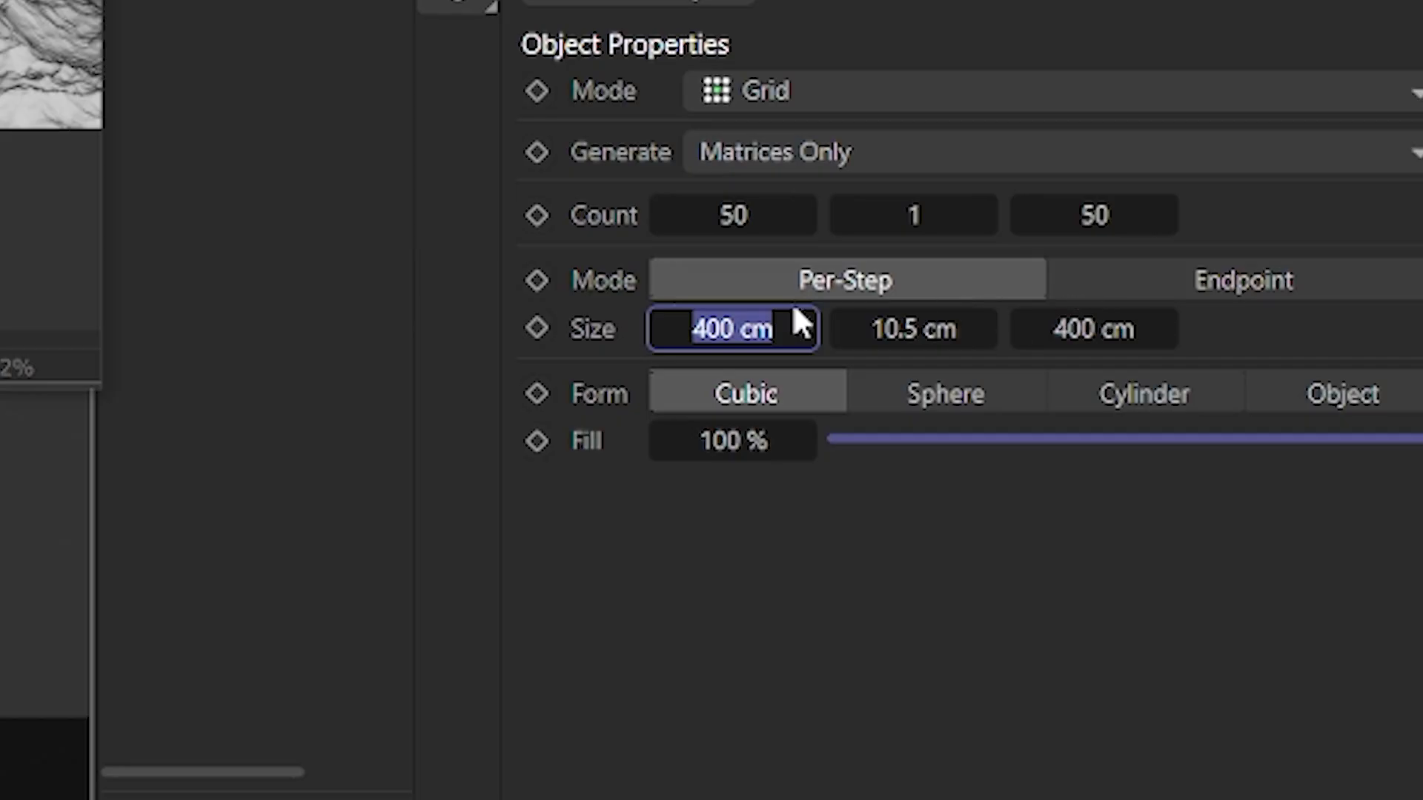
pyautogui.write('400')
pyautogui.click(1306, 561)
pyautogui.write('400')
pyautogui.press('Return')
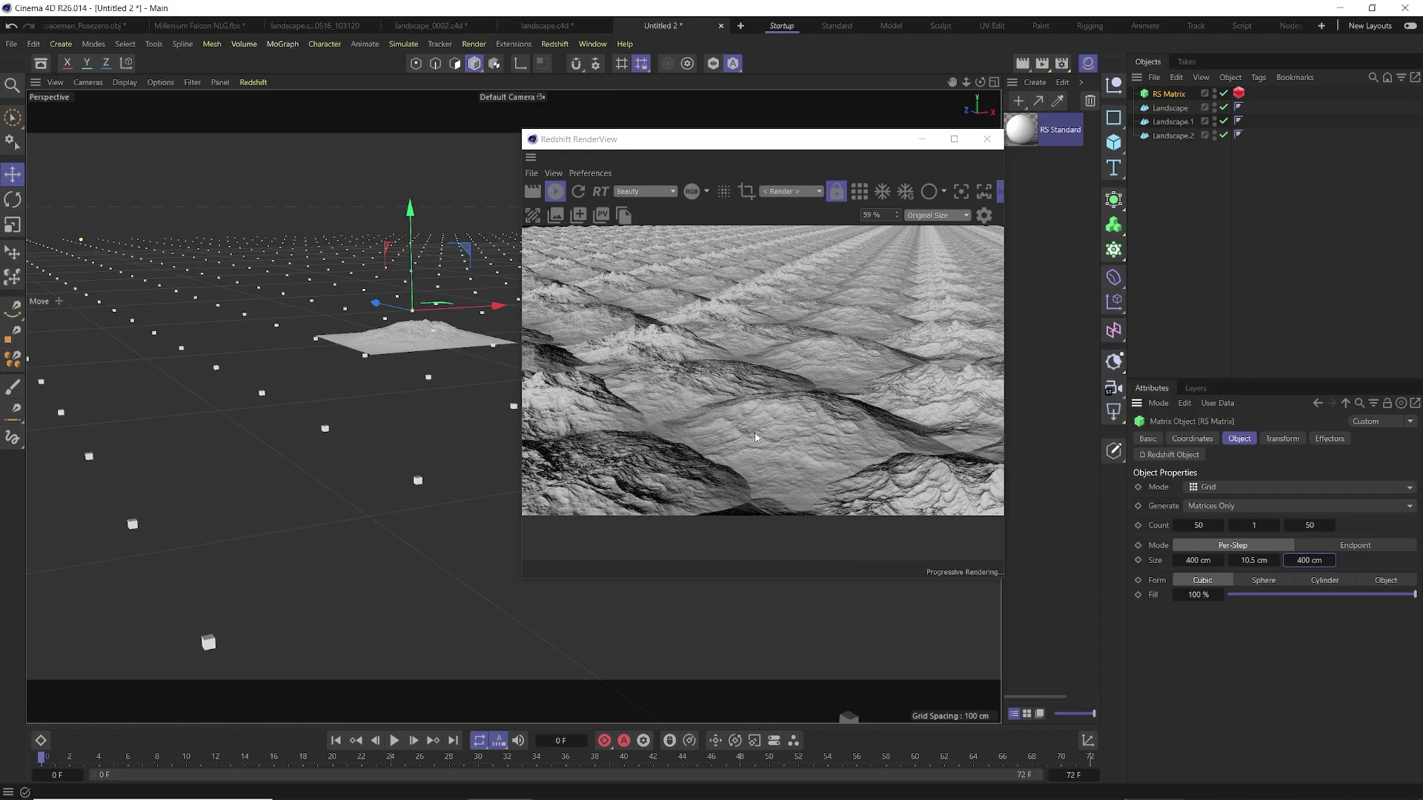
pyautogui.scroll(2, 757, 437)
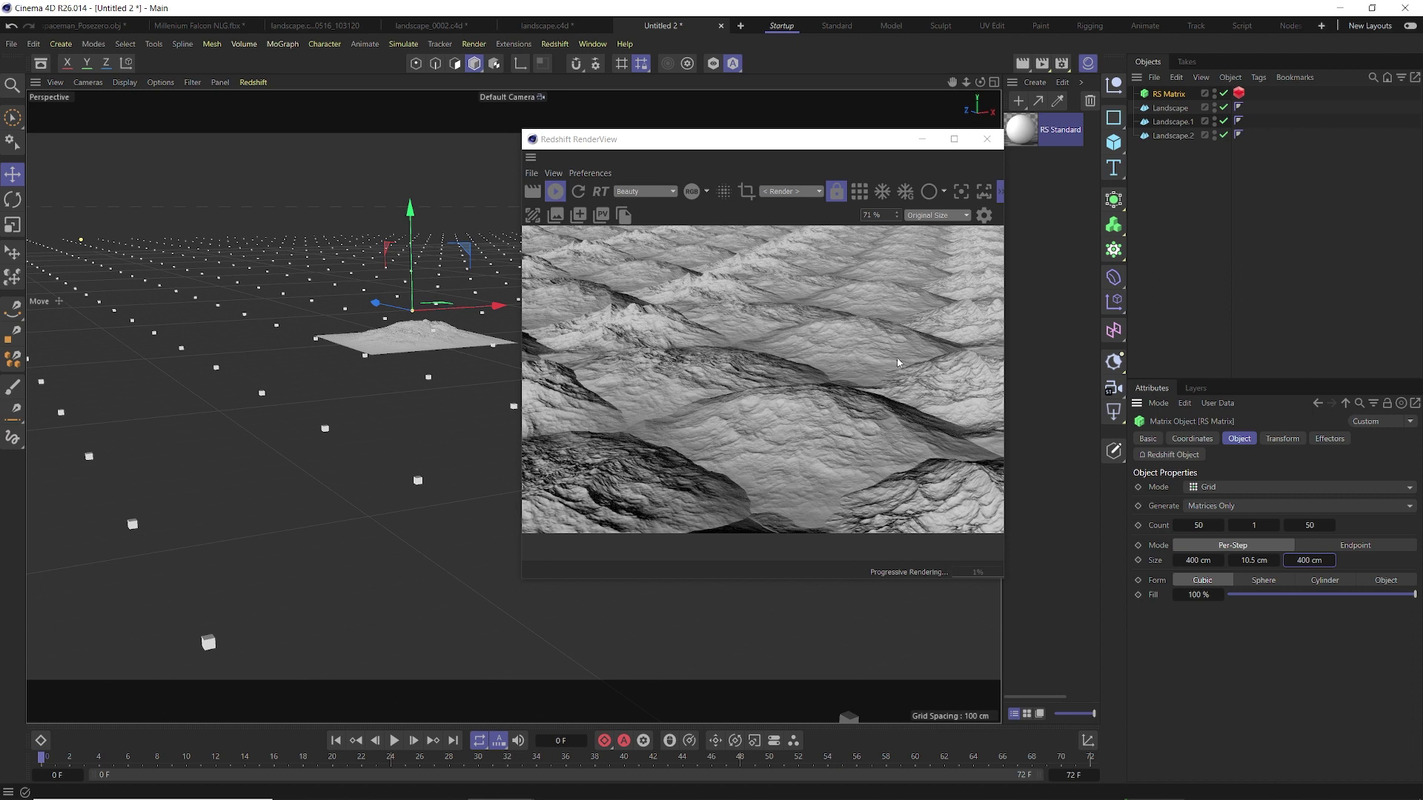
pyautogui.scroll(-3, 793, 320)
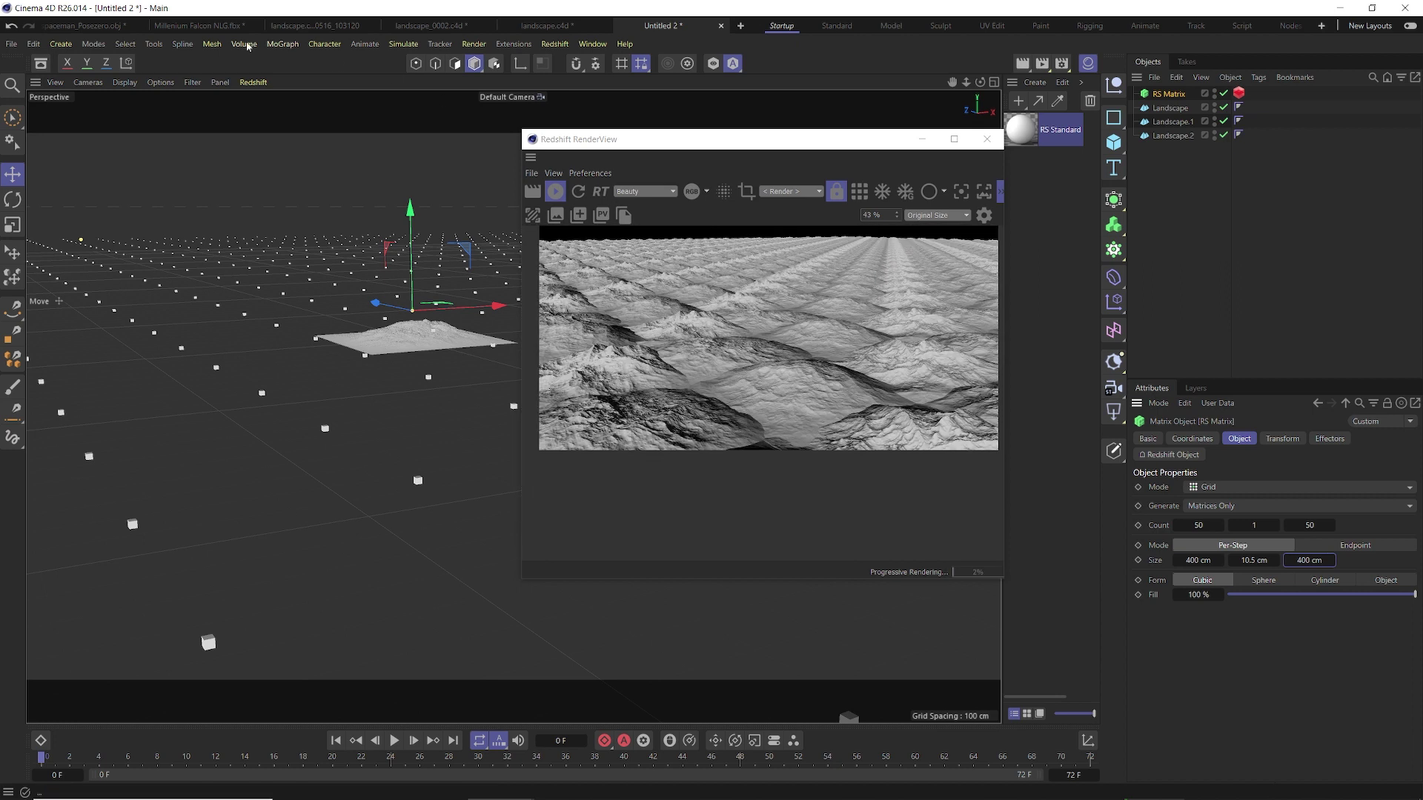
# Add a Random effector to the RS Matrix and check that it is assigned in the matrix's effectors.
pyautogui.click(282, 43)
pyautogui.moveTo(367, 74)
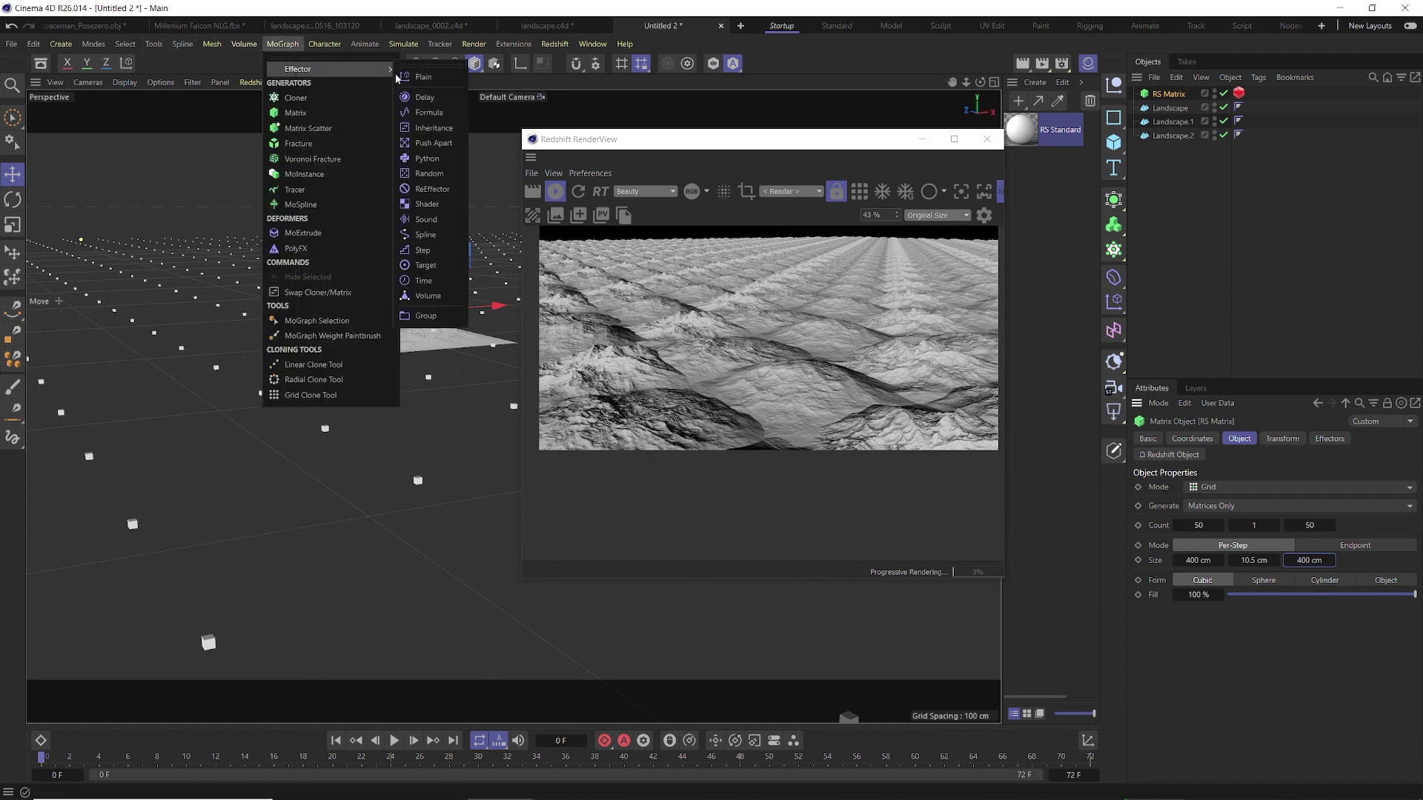
pyautogui.click(429, 173)
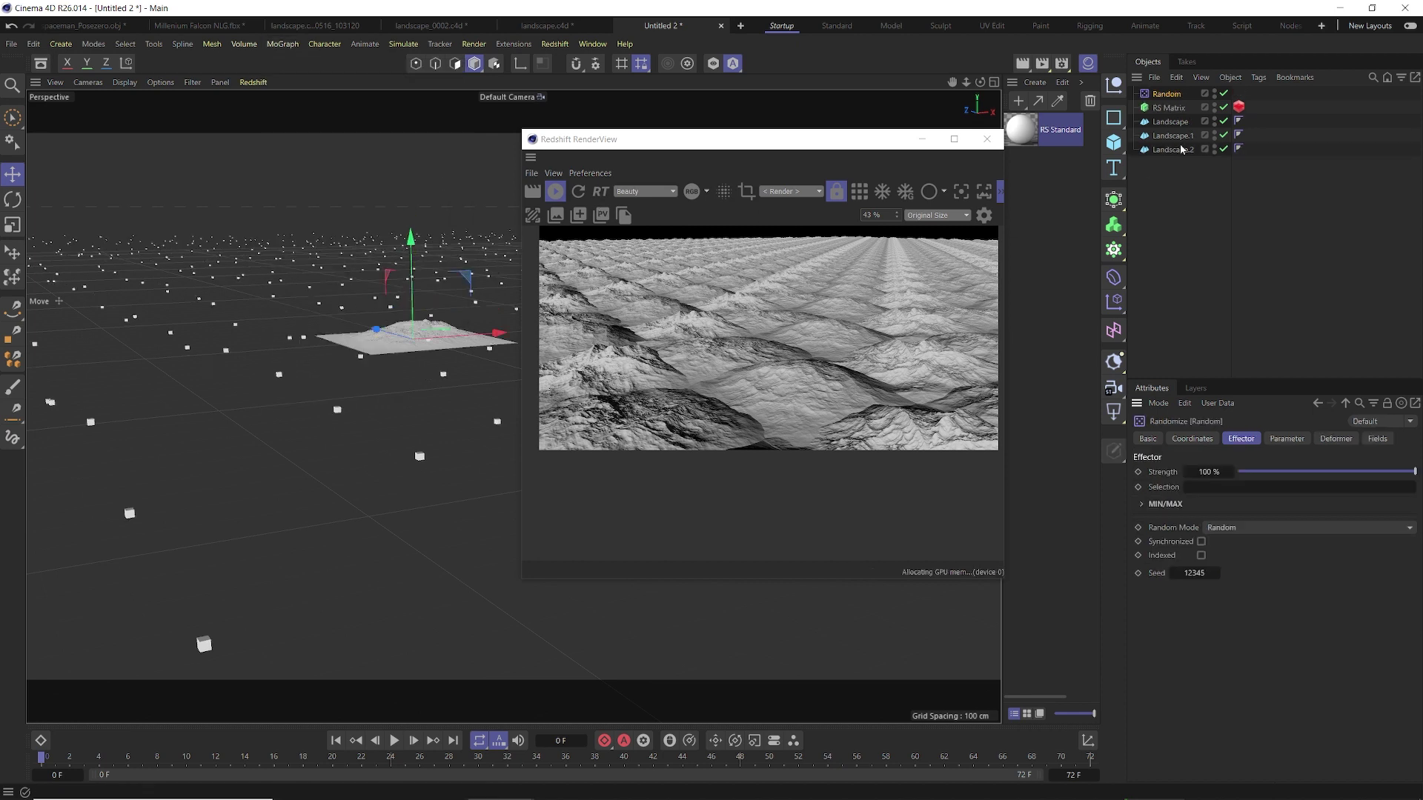
pyautogui.click(1171, 110)
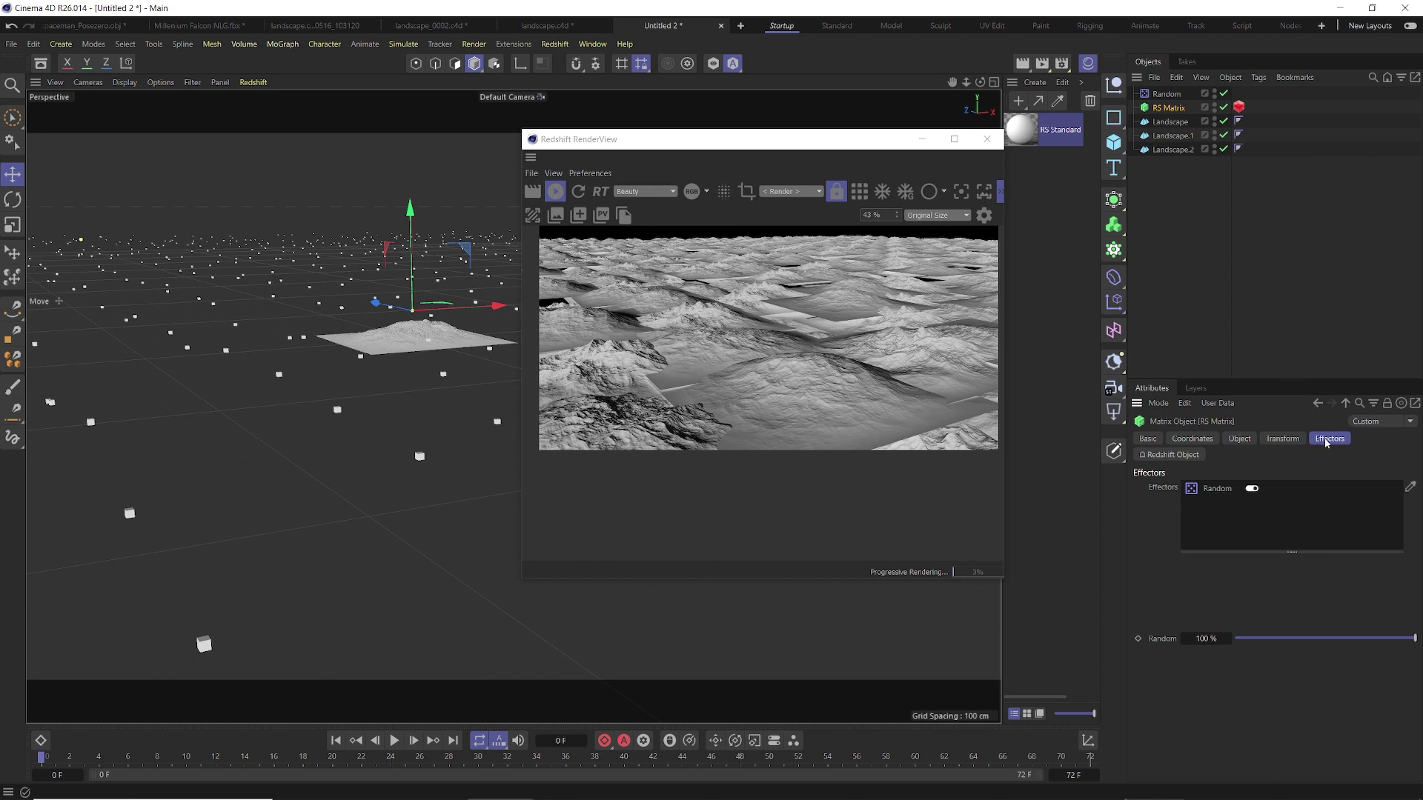
# Set the Random effector's position variation to 200 cm in X, 0 cm in Y and 200 cm in Z.
pyautogui.click(1168, 96)
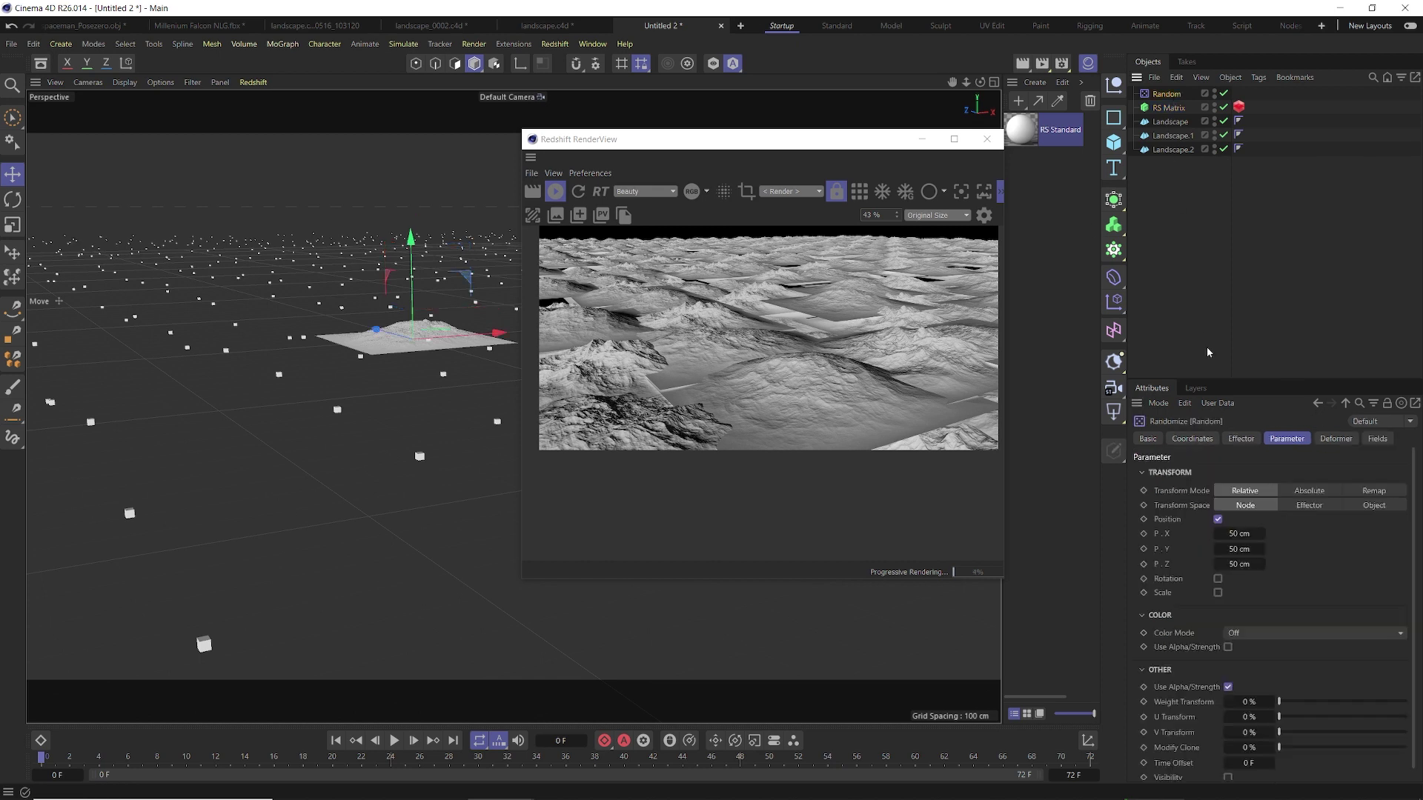
pyautogui.doubleClick(1240, 550)
pyautogui.write('0')
pyautogui.press('Return')
pyautogui.doubleClick(1240, 534)
pyautogui.write('200')
pyautogui.doubleClick(1239, 564)
pyautogui.write('200')
pyautogui.press('Return')
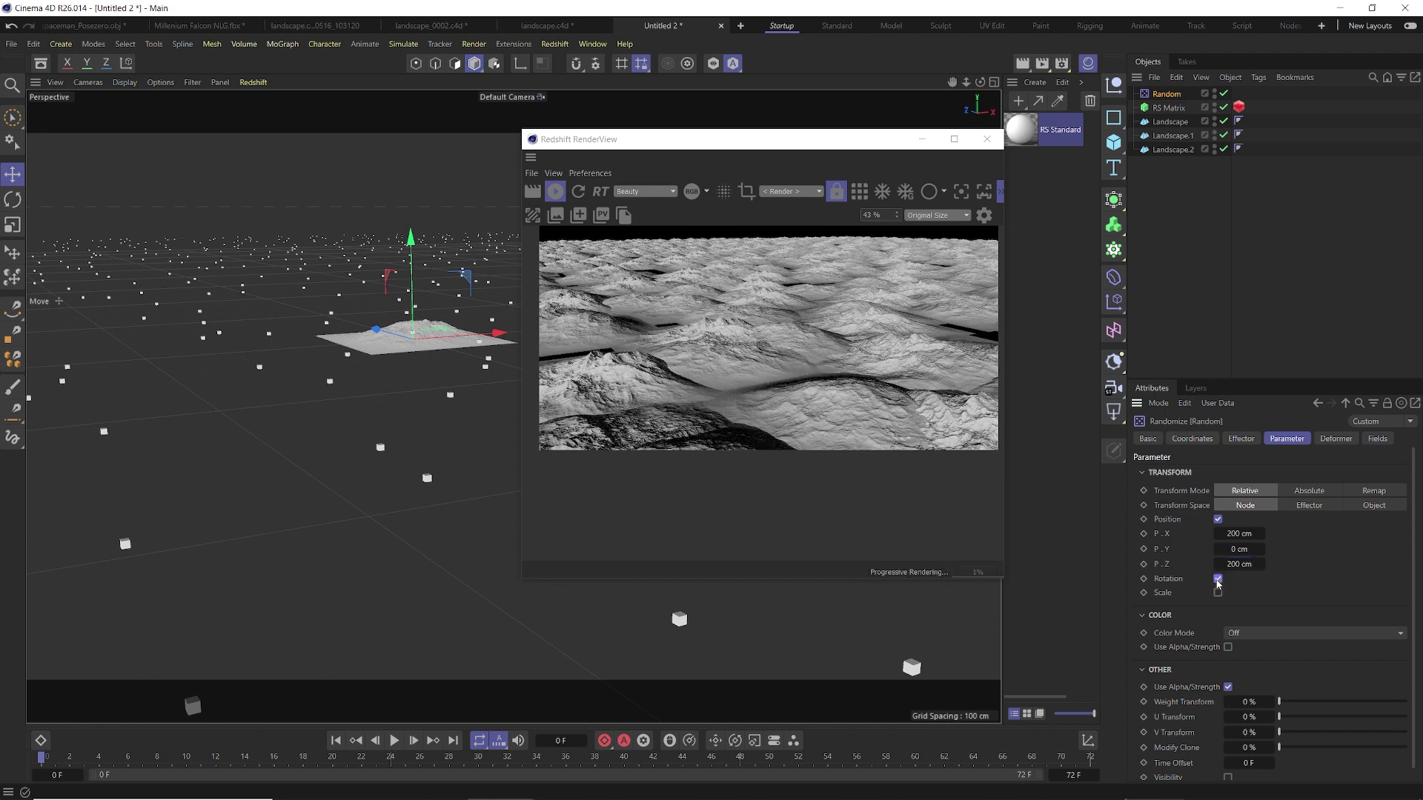
# Enable rotation on the Random effector and set the heading variation to 360°.
pyautogui.click(1218, 579)
pyautogui.doubleClick(1241, 593)
pyautogui.write('360')
pyautogui.press('Return')
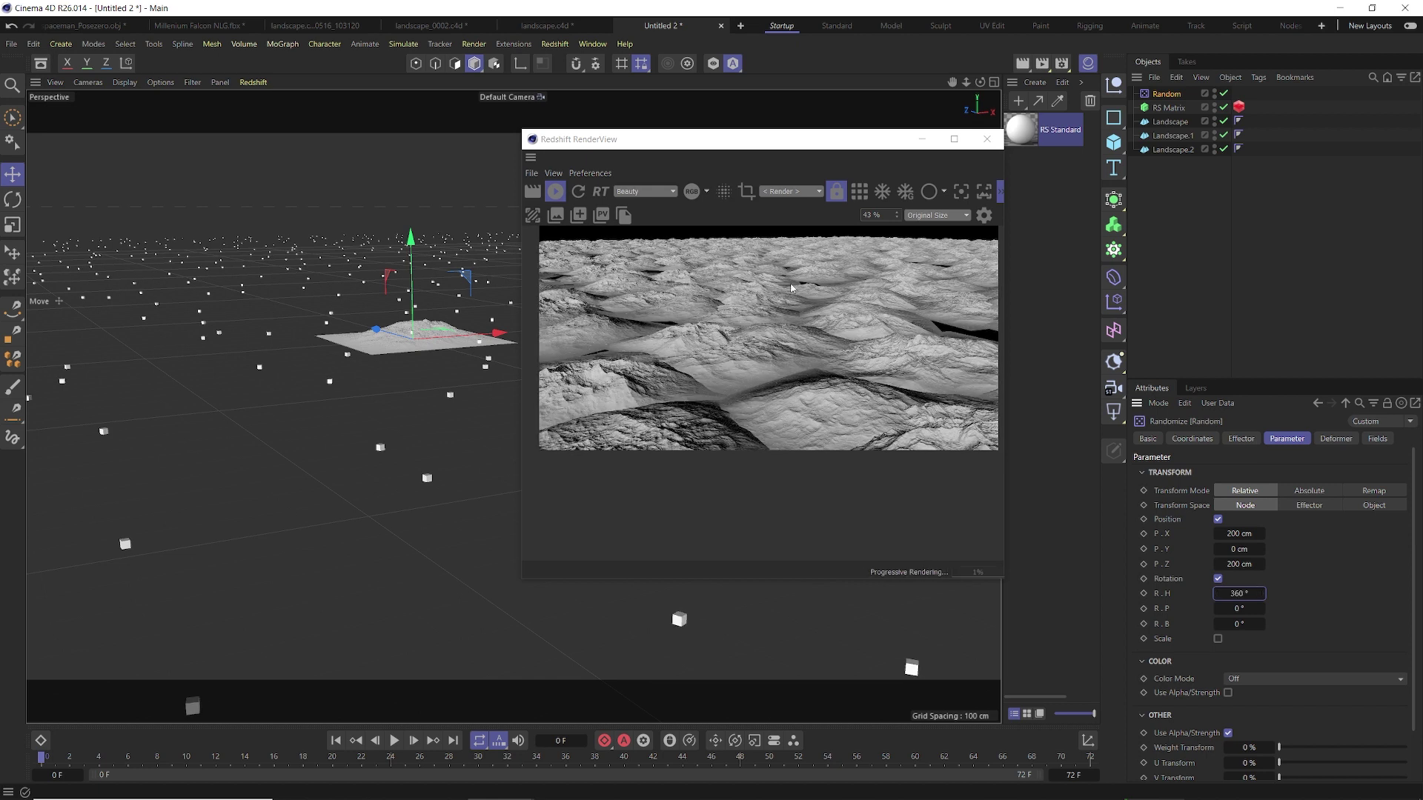
# Enable uniform scale variation on the Random effector with a scale of 1.
pyautogui.click(1218, 639)
pyautogui.click(1217, 653)
pyautogui.doubleClick(1240, 682)
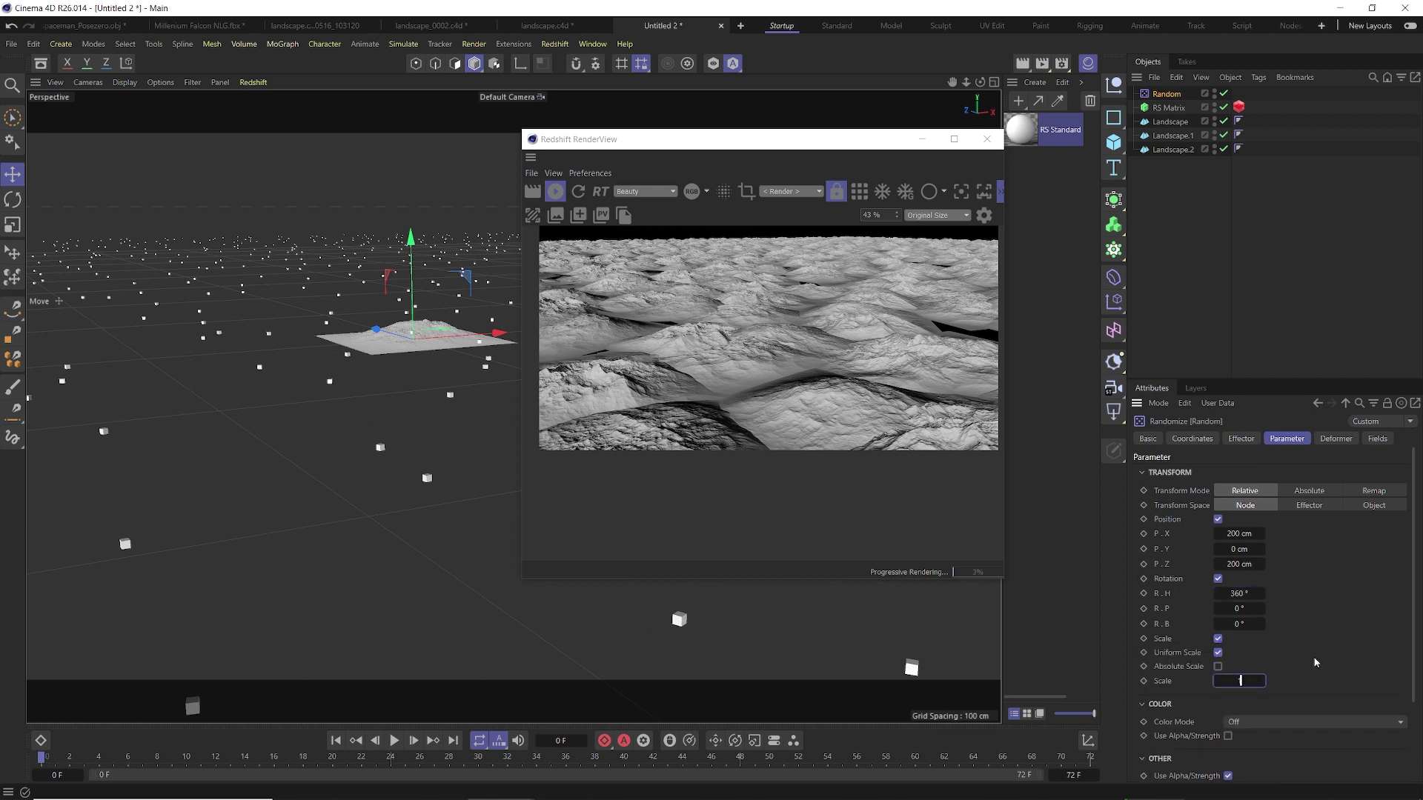
pyautogui.write('1')
pyautogui.press('Return')
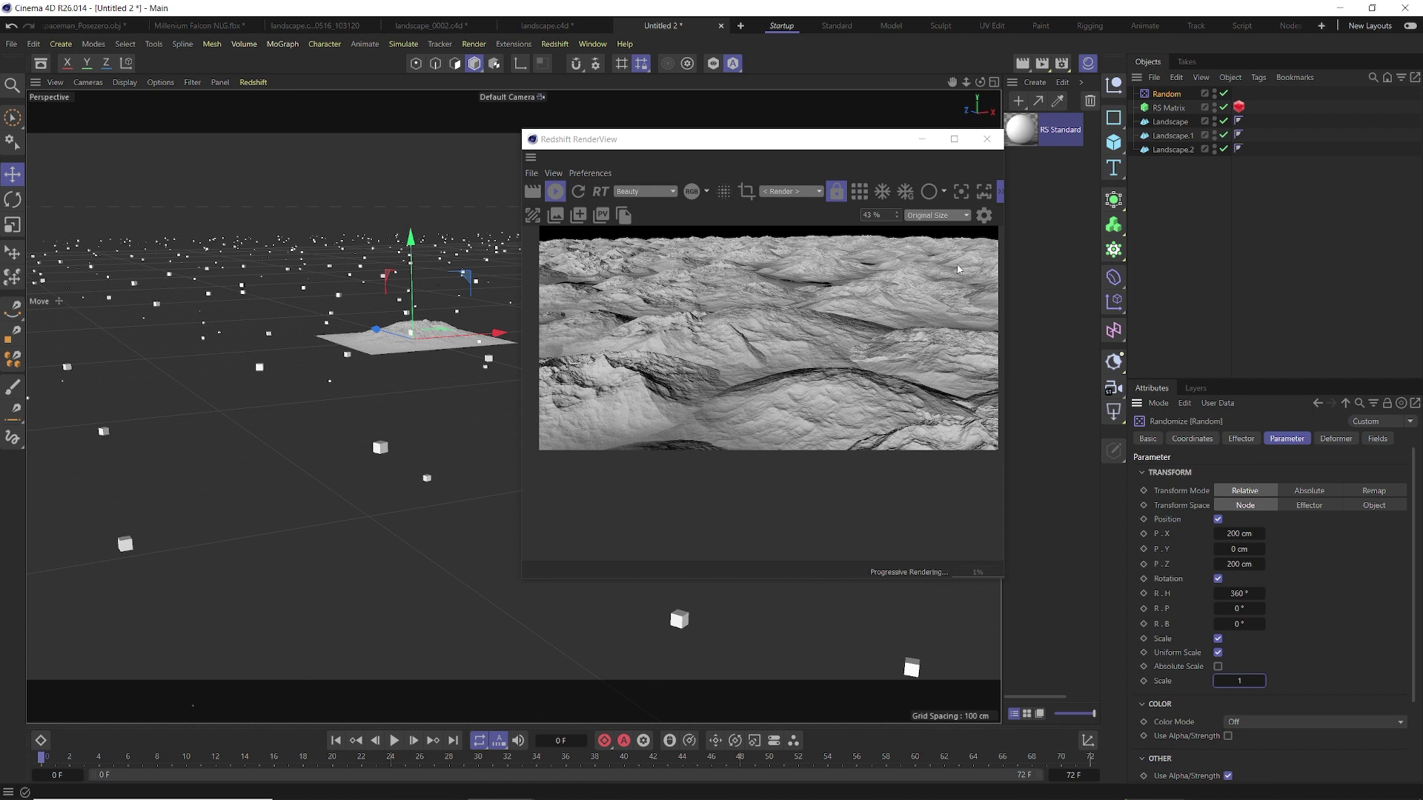
# Set the RS Matrix per-step size to 300 cm in X and Z.
pyautogui.click(1168, 107)
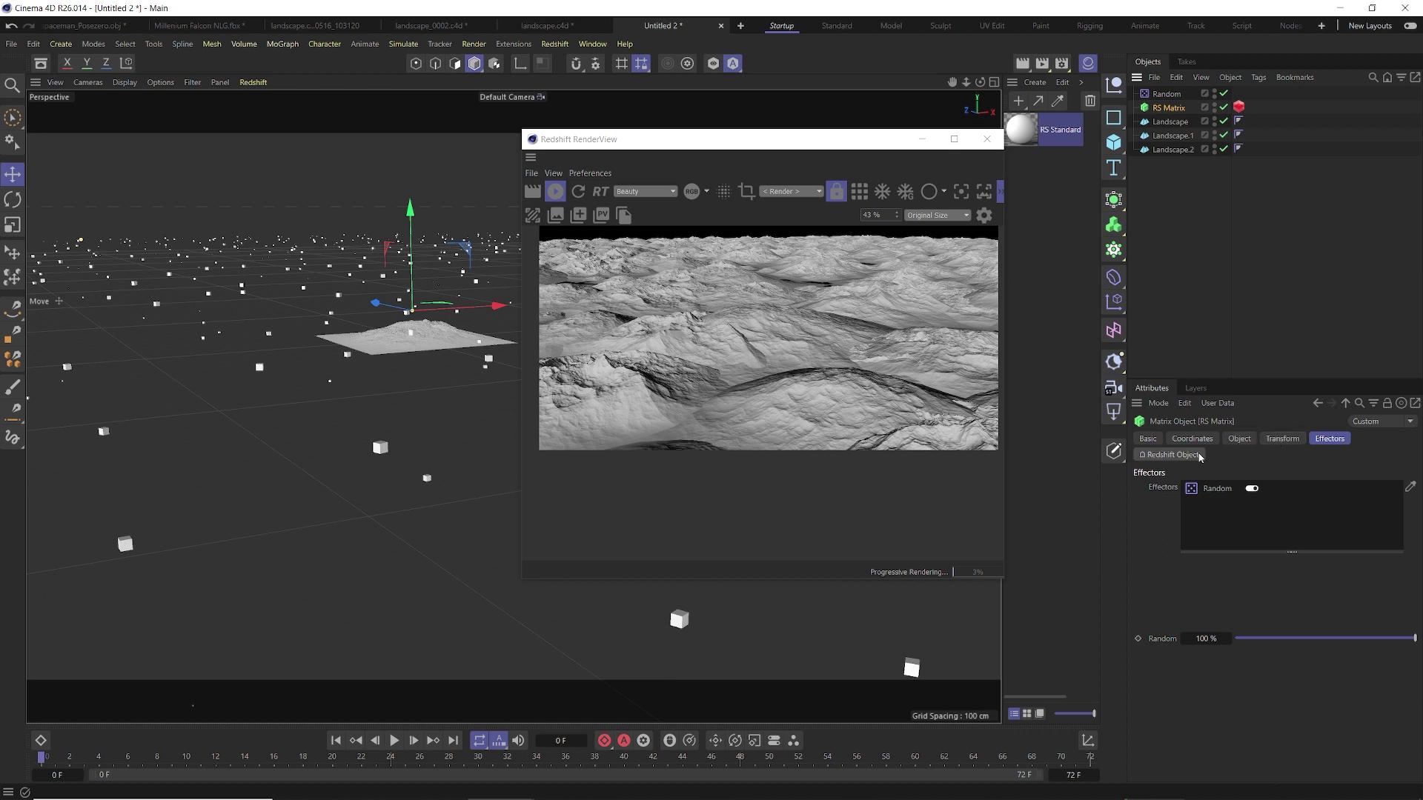
pyautogui.click(1171, 454)
pyautogui.click(1239, 438)
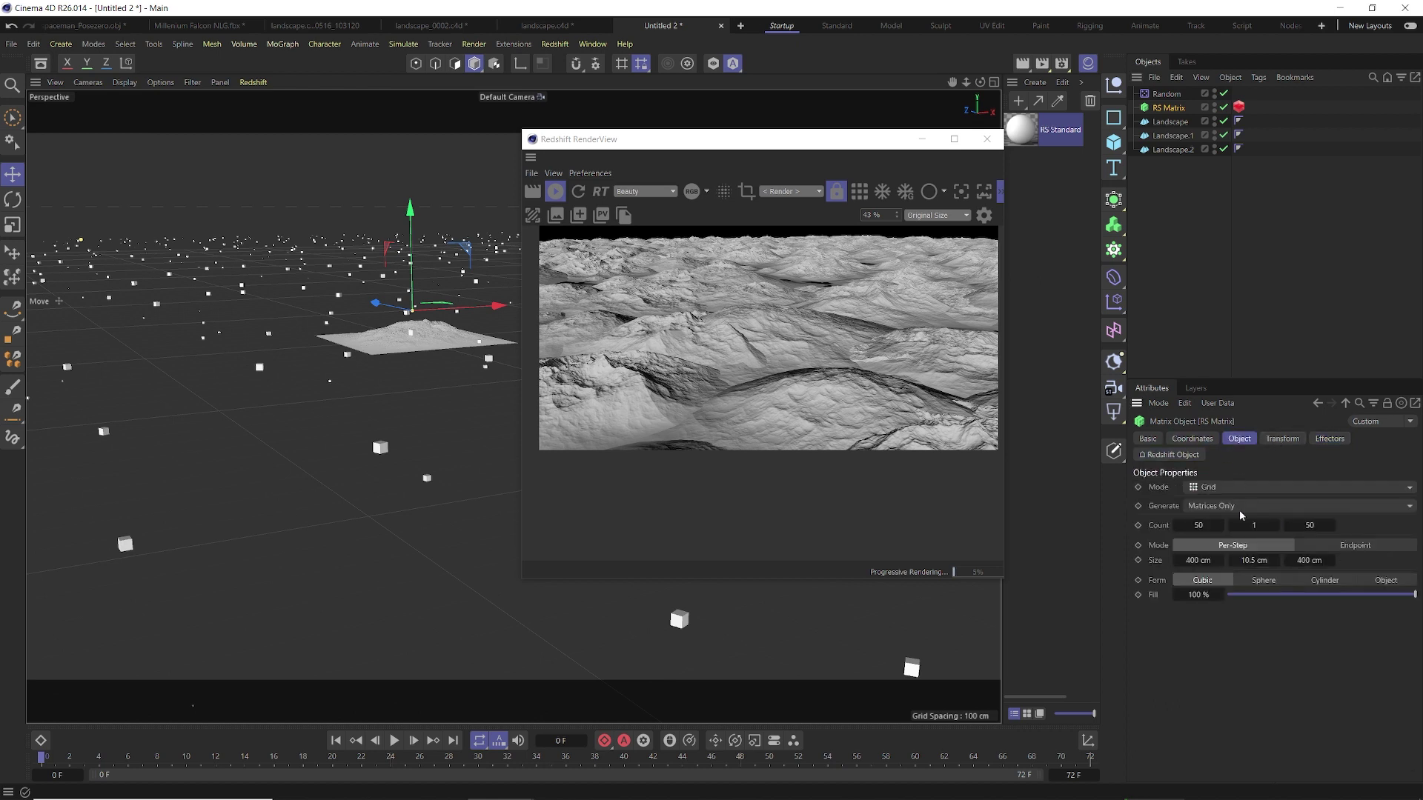
pyautogui.click(1189, 560)
pyautogui.write('100')
pyautogui.click(1308, 560)
pyautogui.write('300')
pyautogui.press('Return')
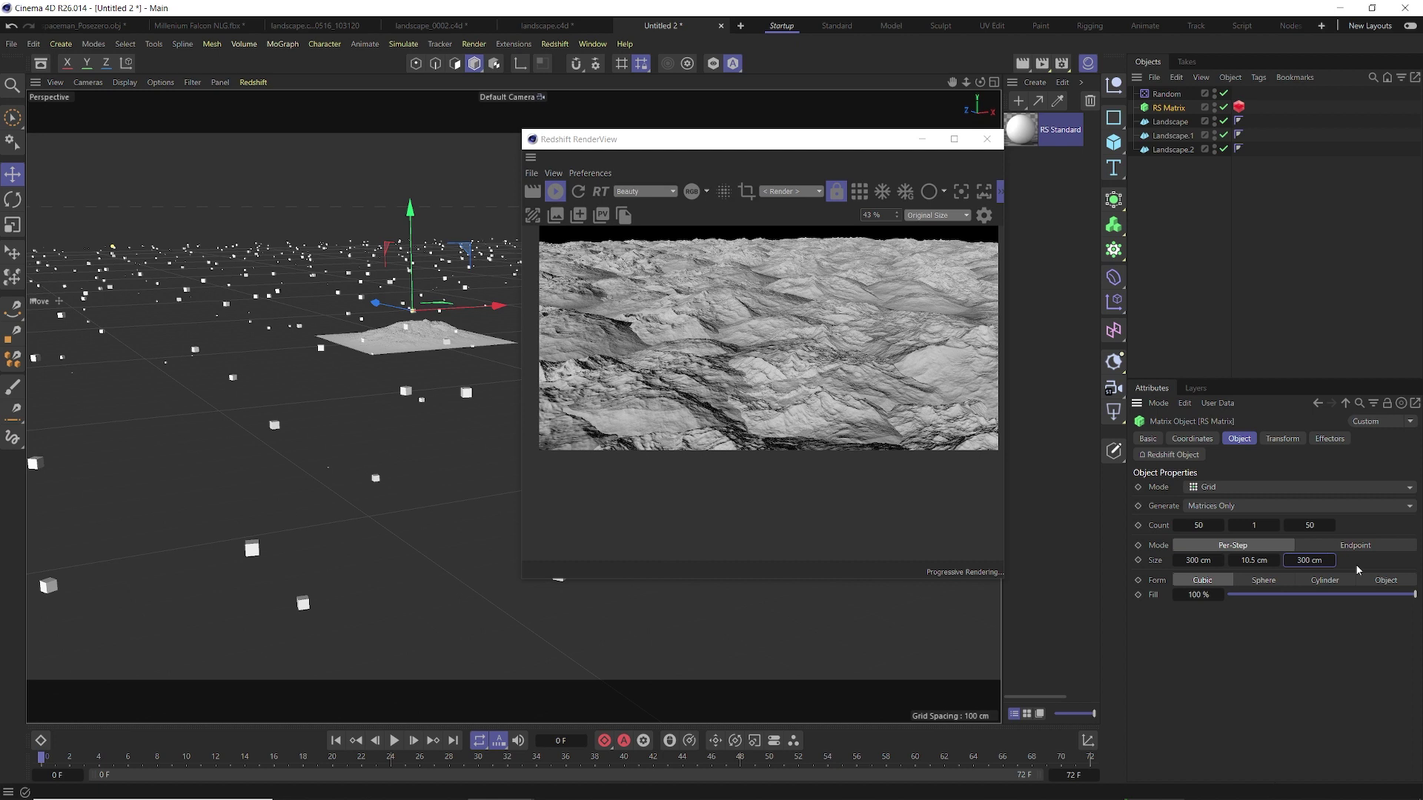
# Examine the randomized terrain in the live render from close up, from far out and from higher angles.
pyautogui.moveTo(713, 138); pyautogui.dragTo(917, 120)
pyautogui.keyDown('alt'); pyautogui.moveTo(513, 406); pyautogui.dragTo(418, 386); pyautogui.keyUp('alt')
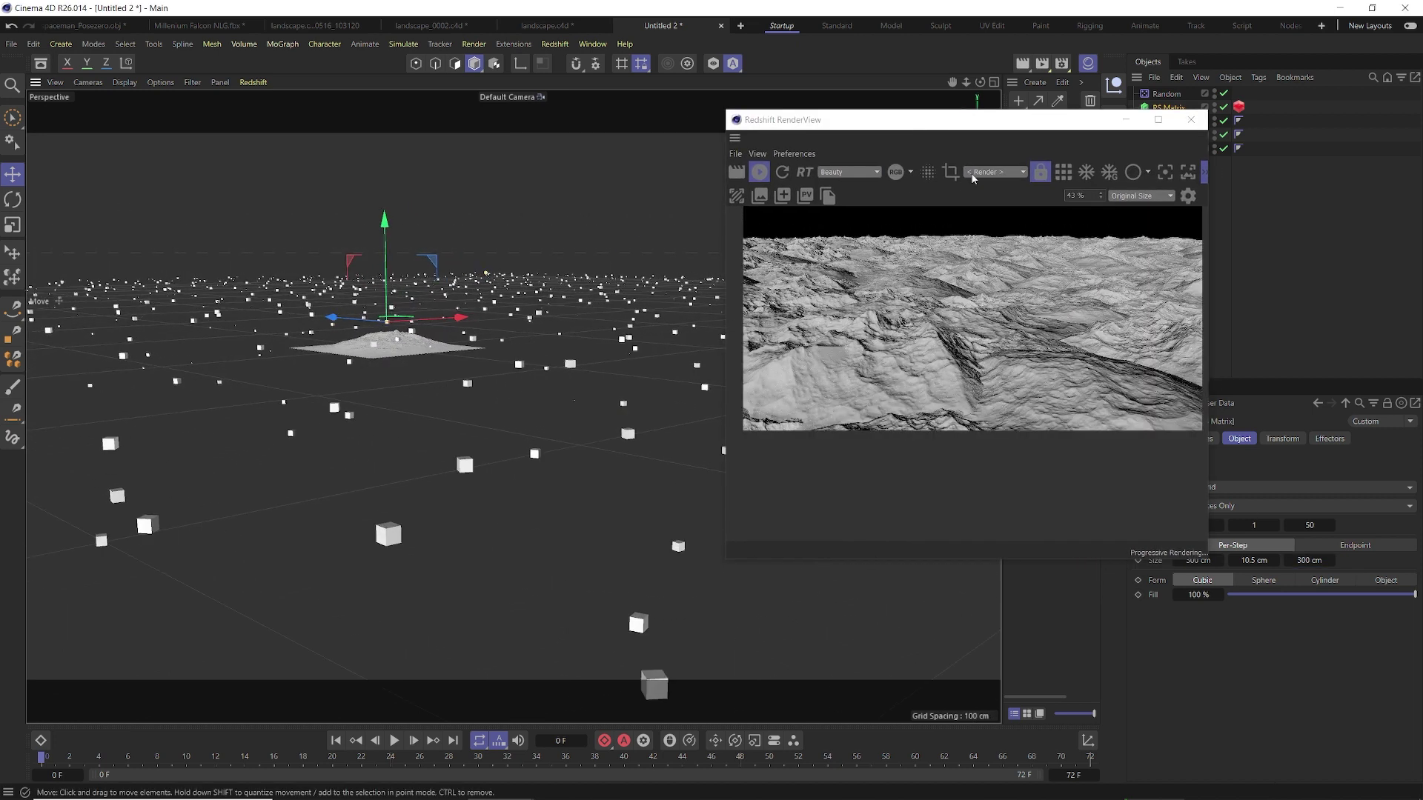
pyautogui.moveTo(961, 124); pyautogui.dragTo(769, 117)
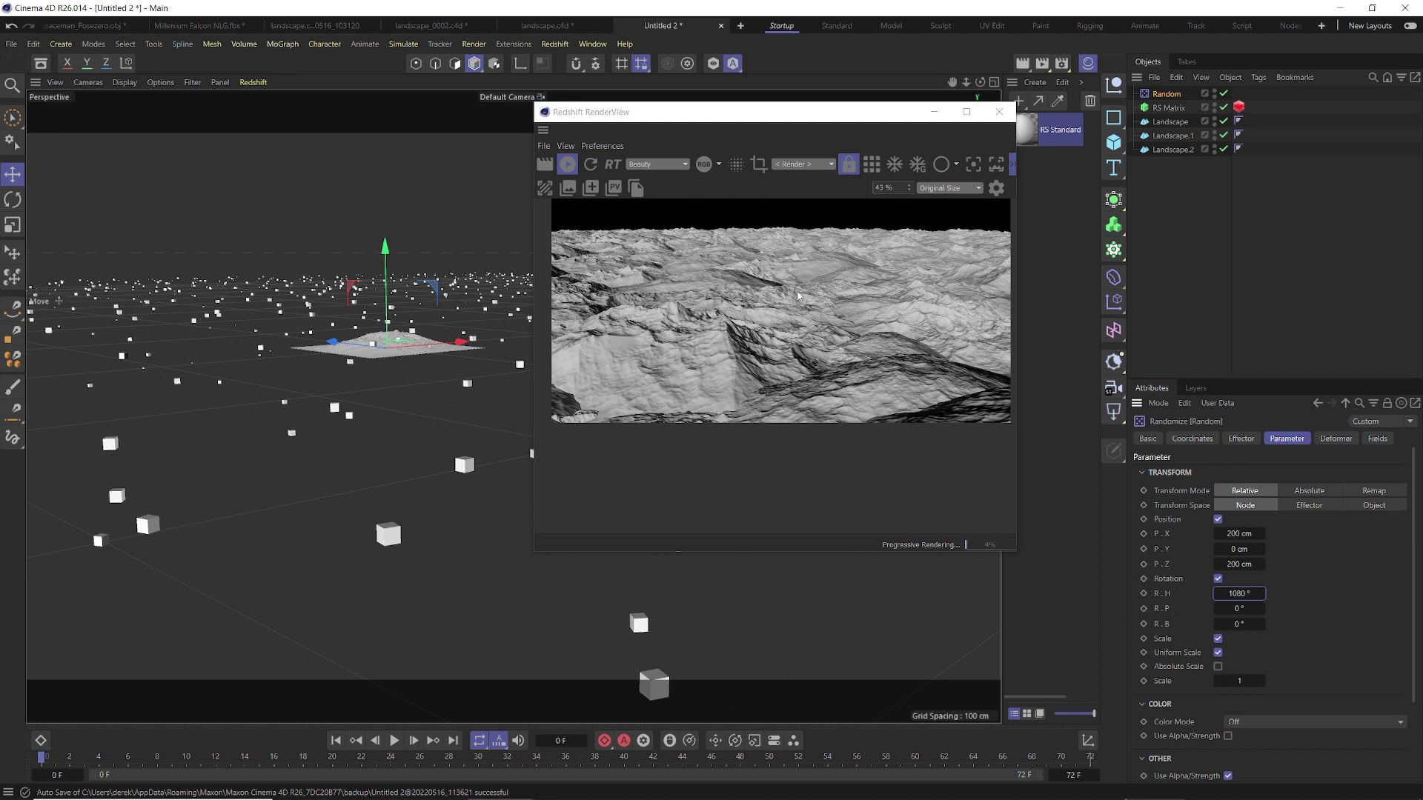
pyautogui.scroll(-5, 376, 359)
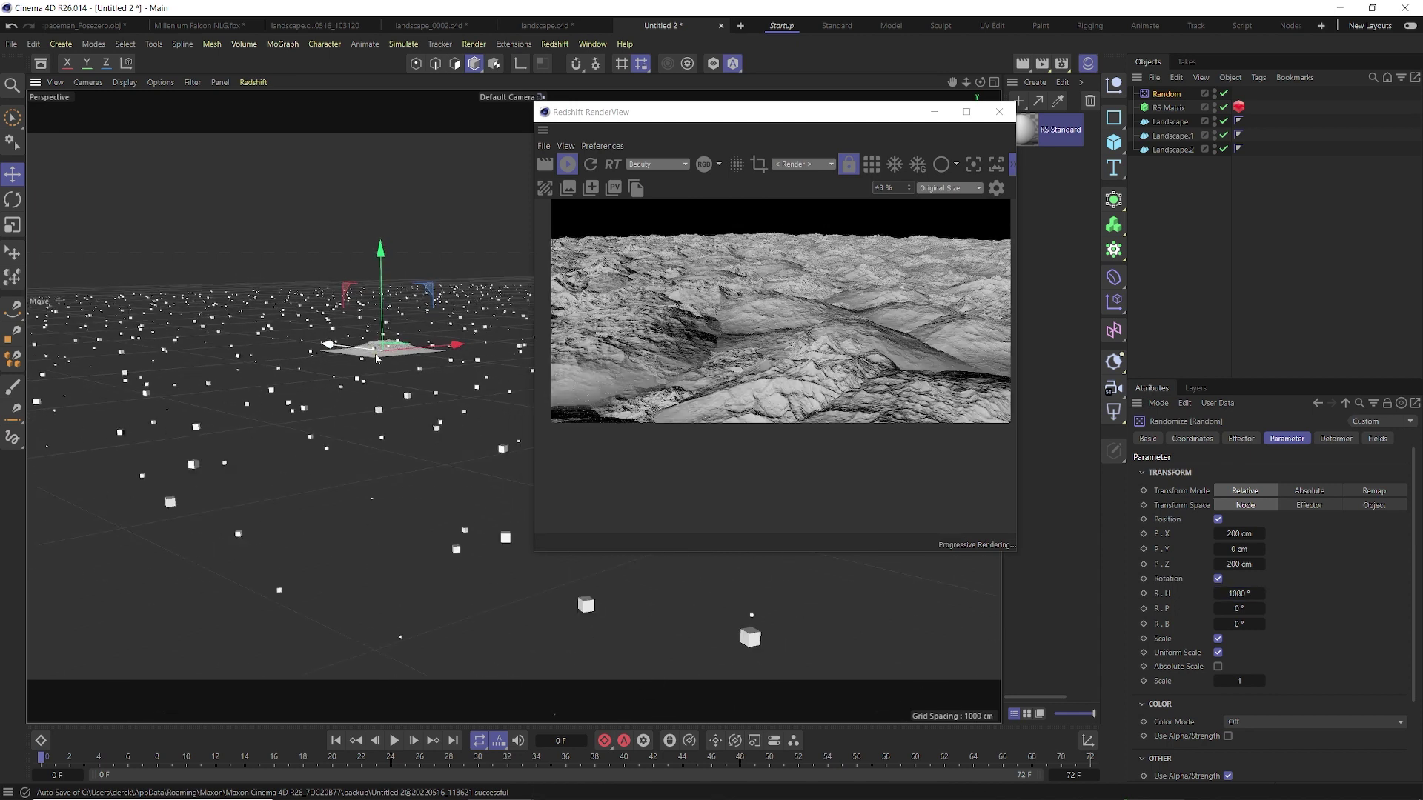
pyautogui.scroll(5, 381, 367)
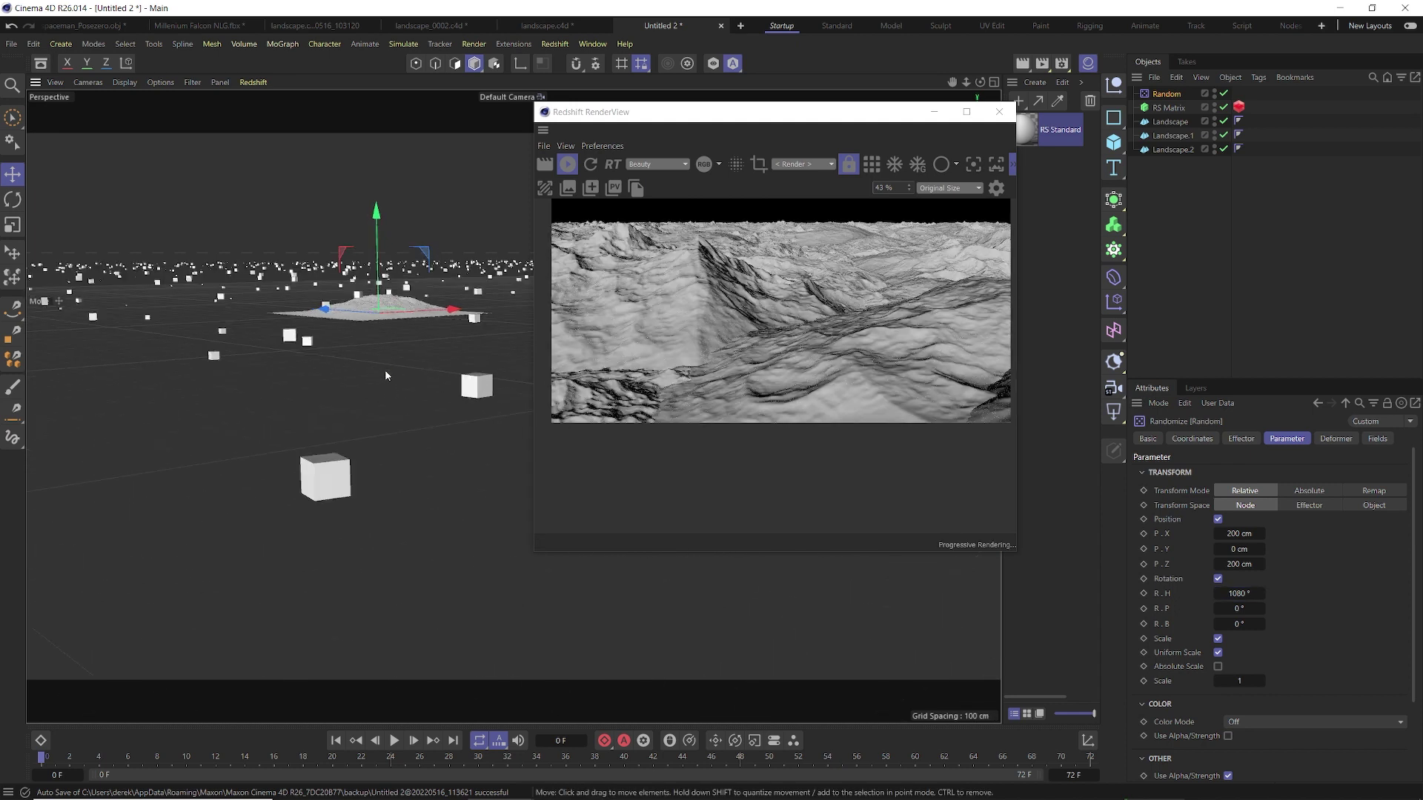
pyautogui.scroll(2, 385, 372)
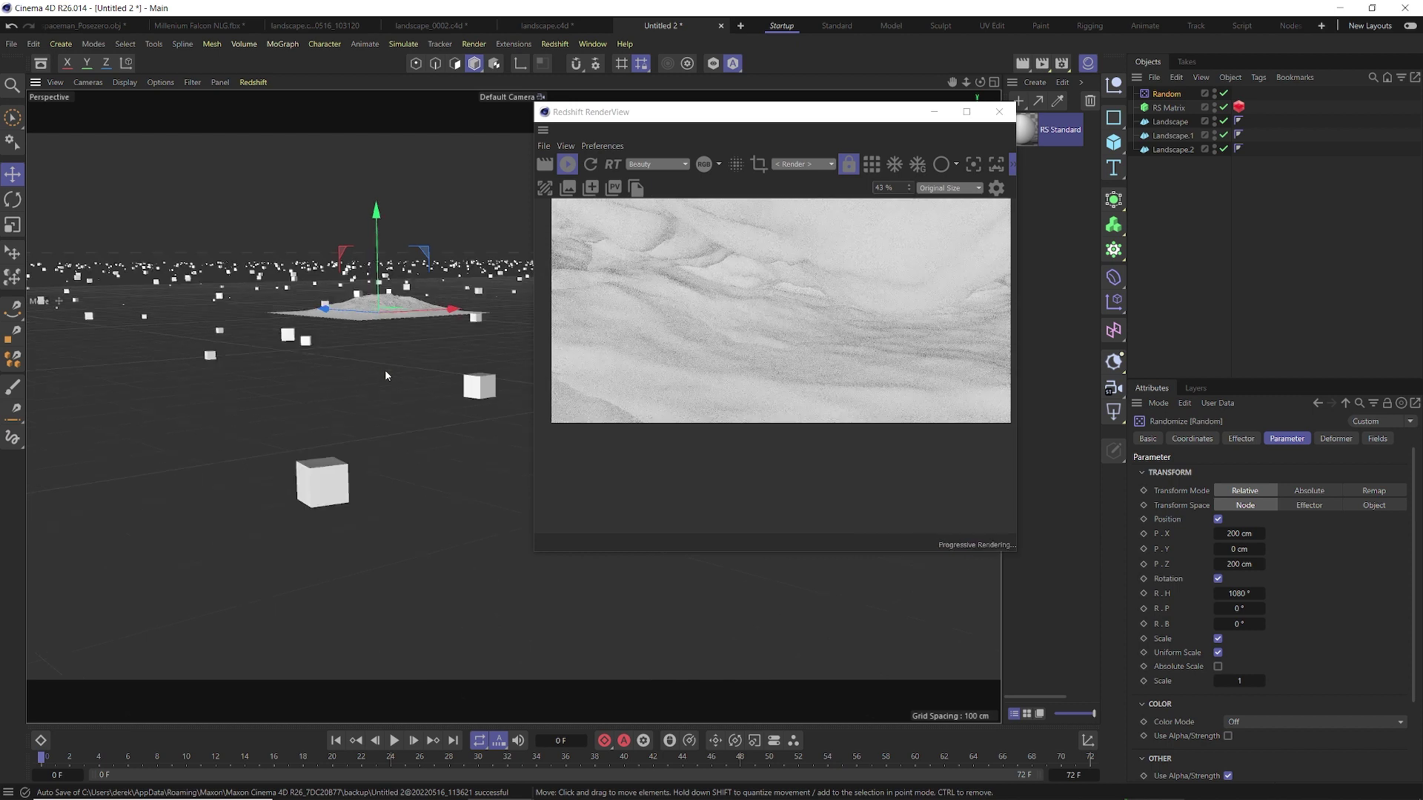
pyautogui.scroll(-6, 385, 373)
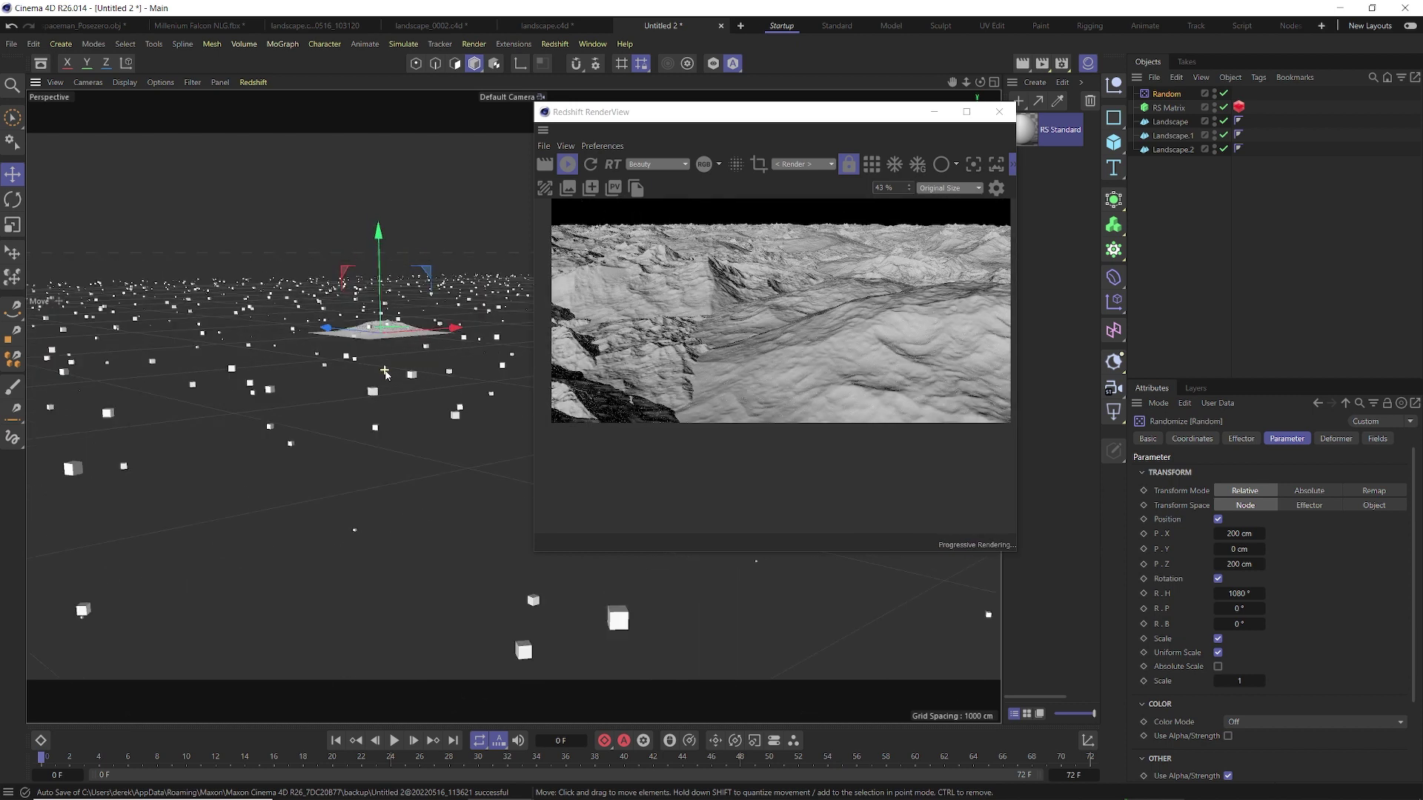
pyautogui.scroll(-5, 385, 372)
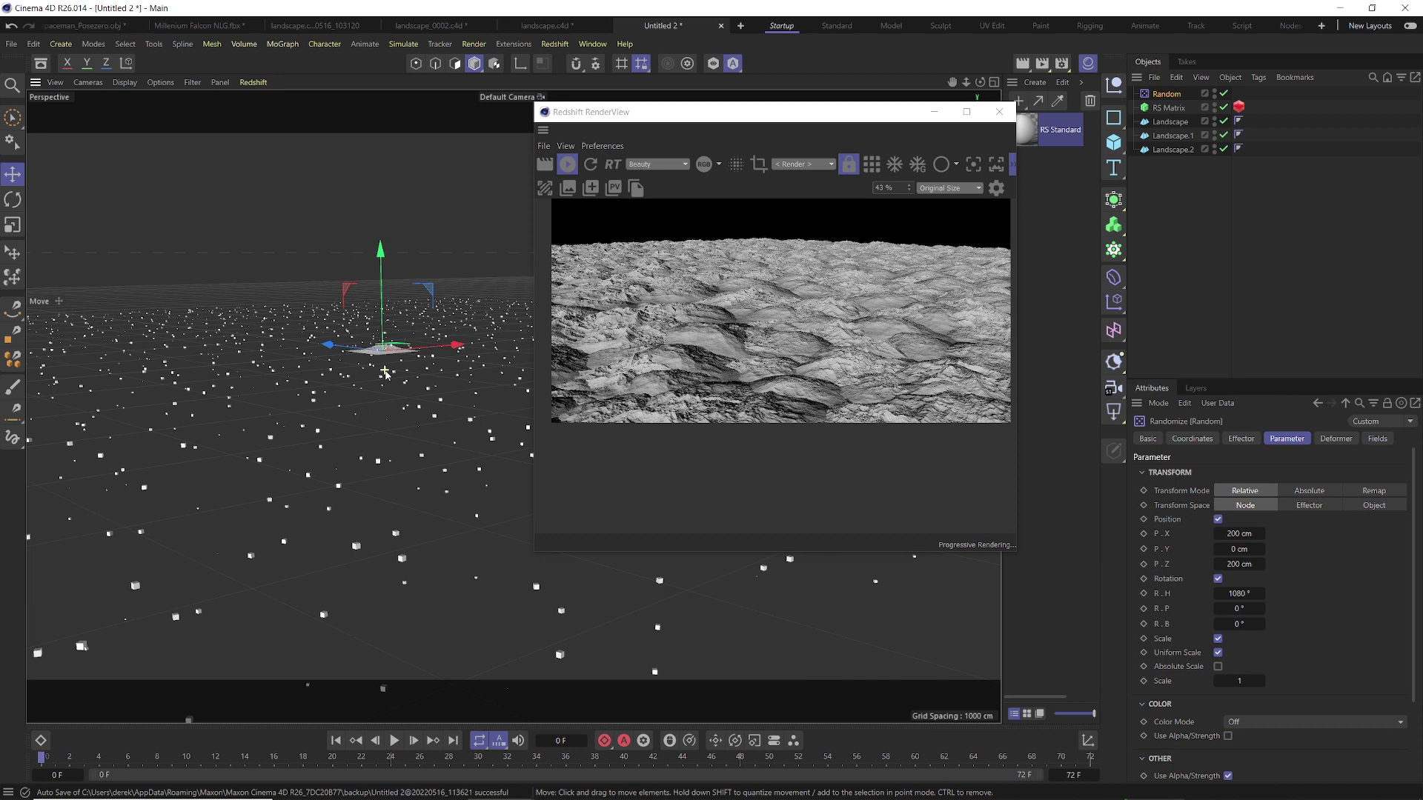
pyautogui.scroll(4, 385, 372)
pyautogui.keyDown('alt'); pyautogui.moveTo(382, 373); pyautogui.dragTo(297, 455); pyautogui.keyUp('alt')
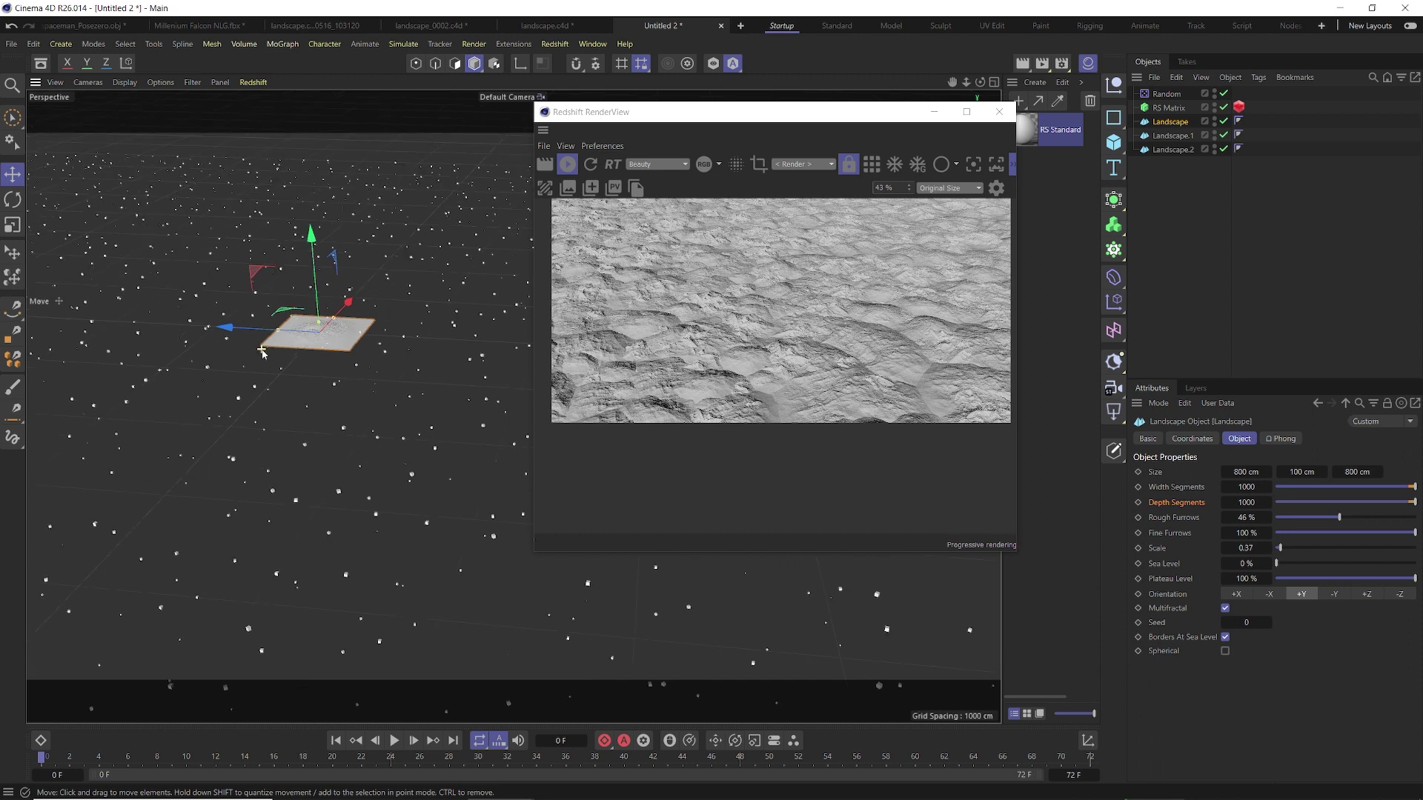
pyautogui.keyDown('alt'); pyautogui.moveTo(263, 343); pyautogui.dragTo(537, 289); pyautogui.keyUp('alt')
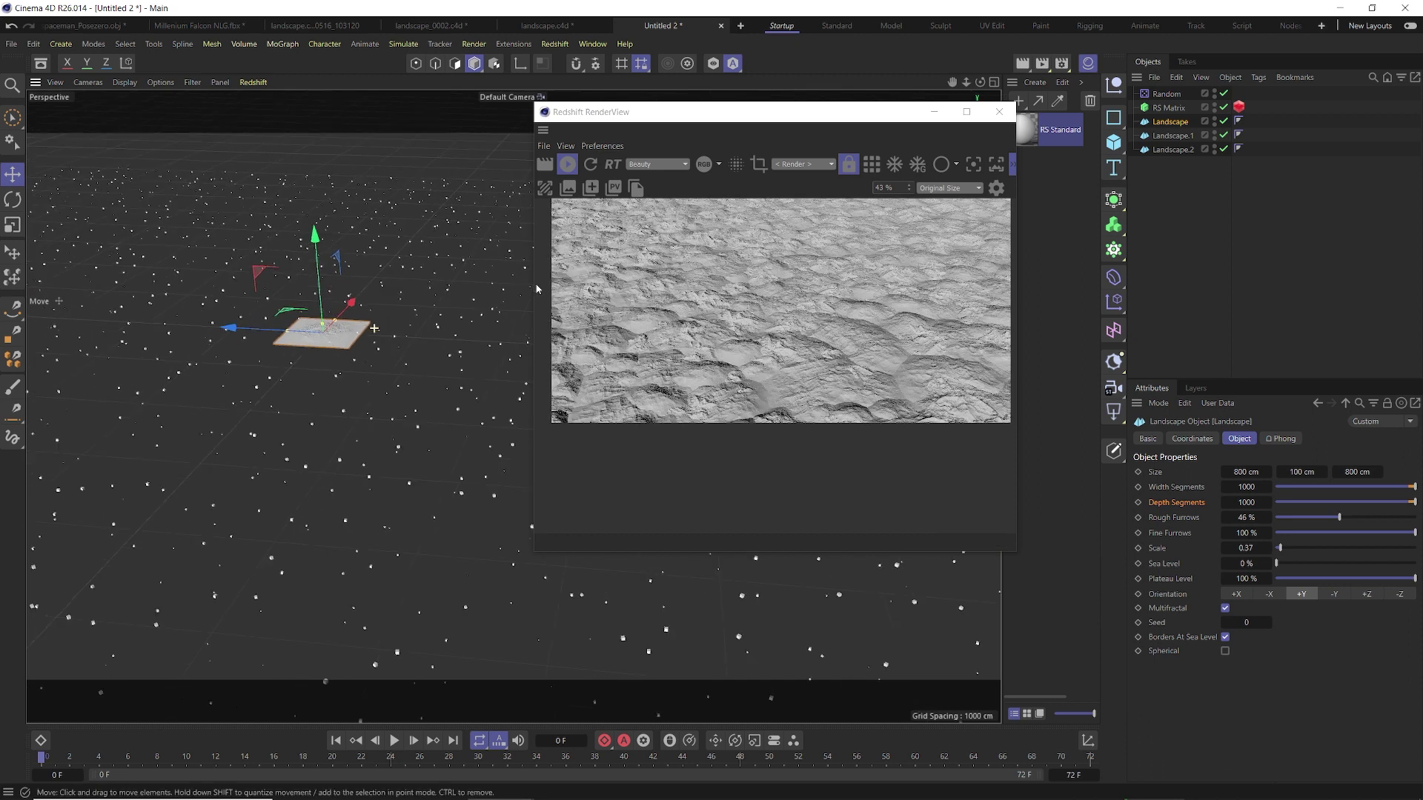
# Close the live render, add a Redshift area light and set its area shape to Disc.
pyautogui.click(998, 113)
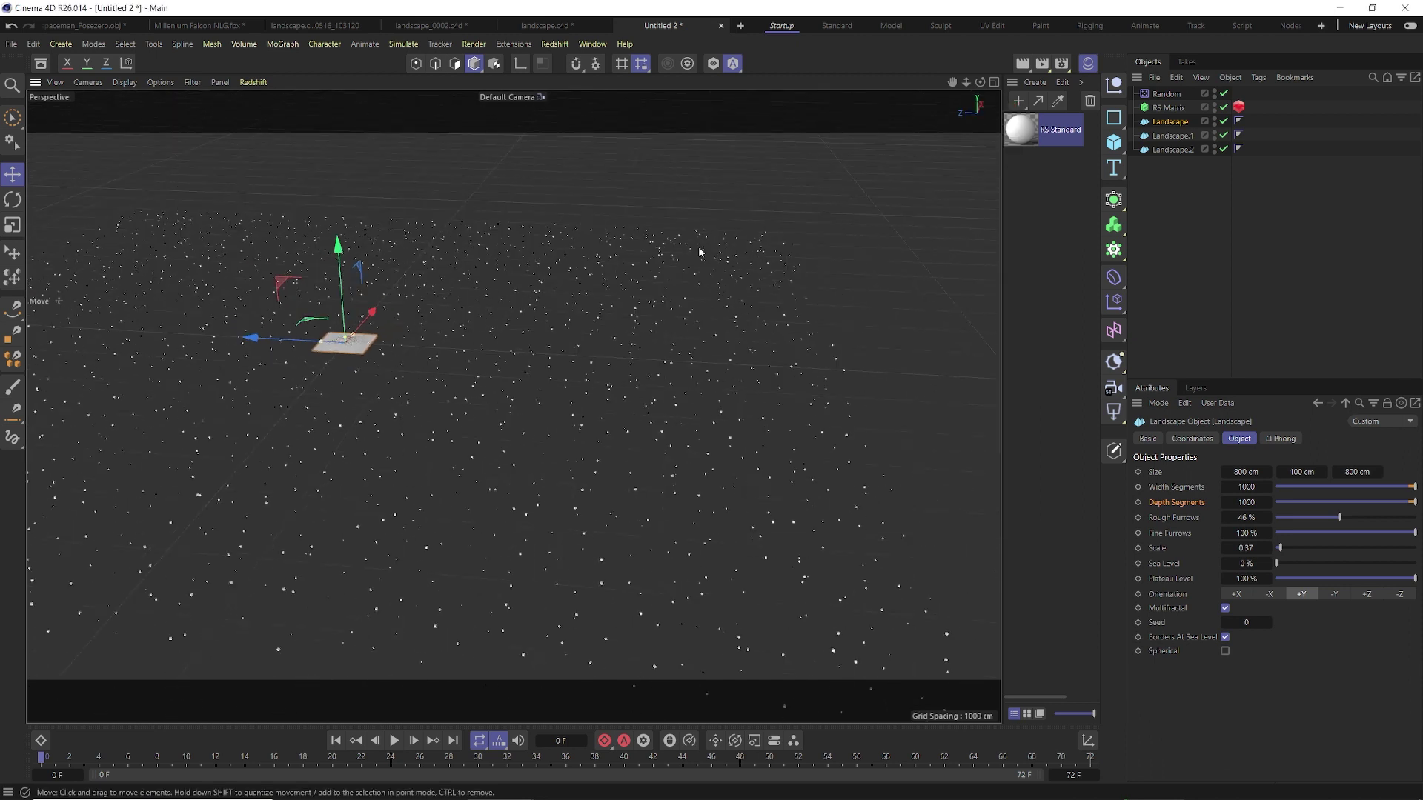
pyautogui.click(1036, 83)
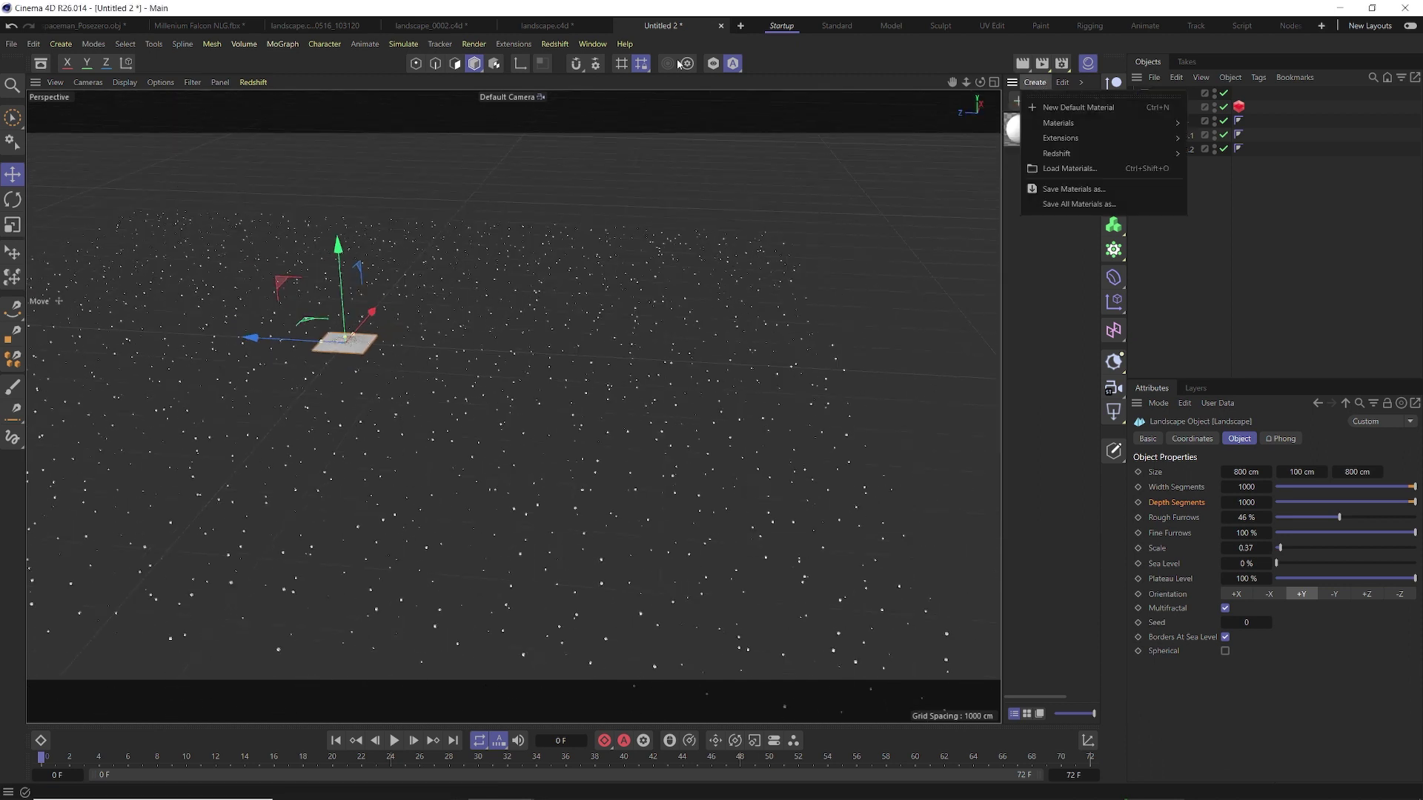
pyautogui.click(1088, 341)
pyautogui.click(1110, 414)
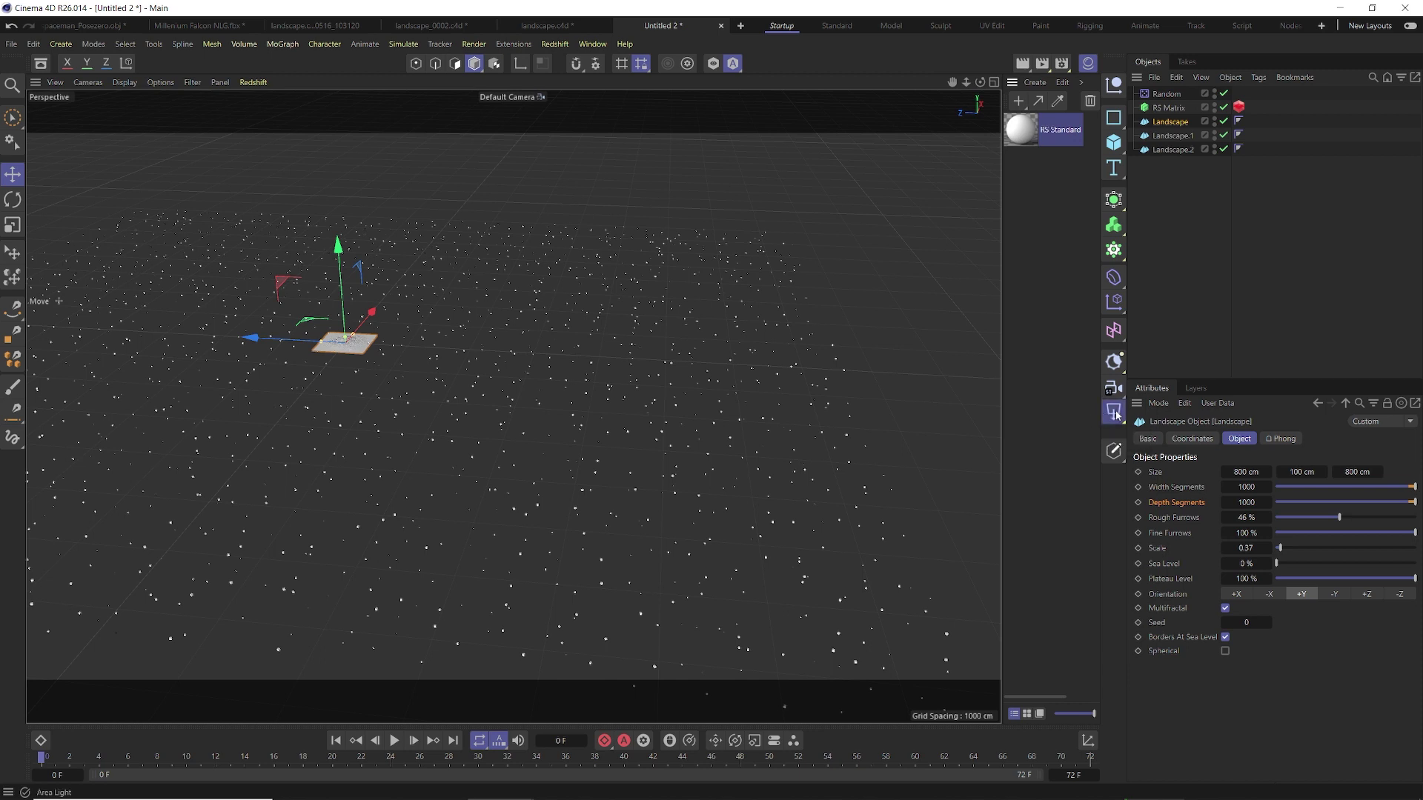
pyautogui.click(1162, 512)
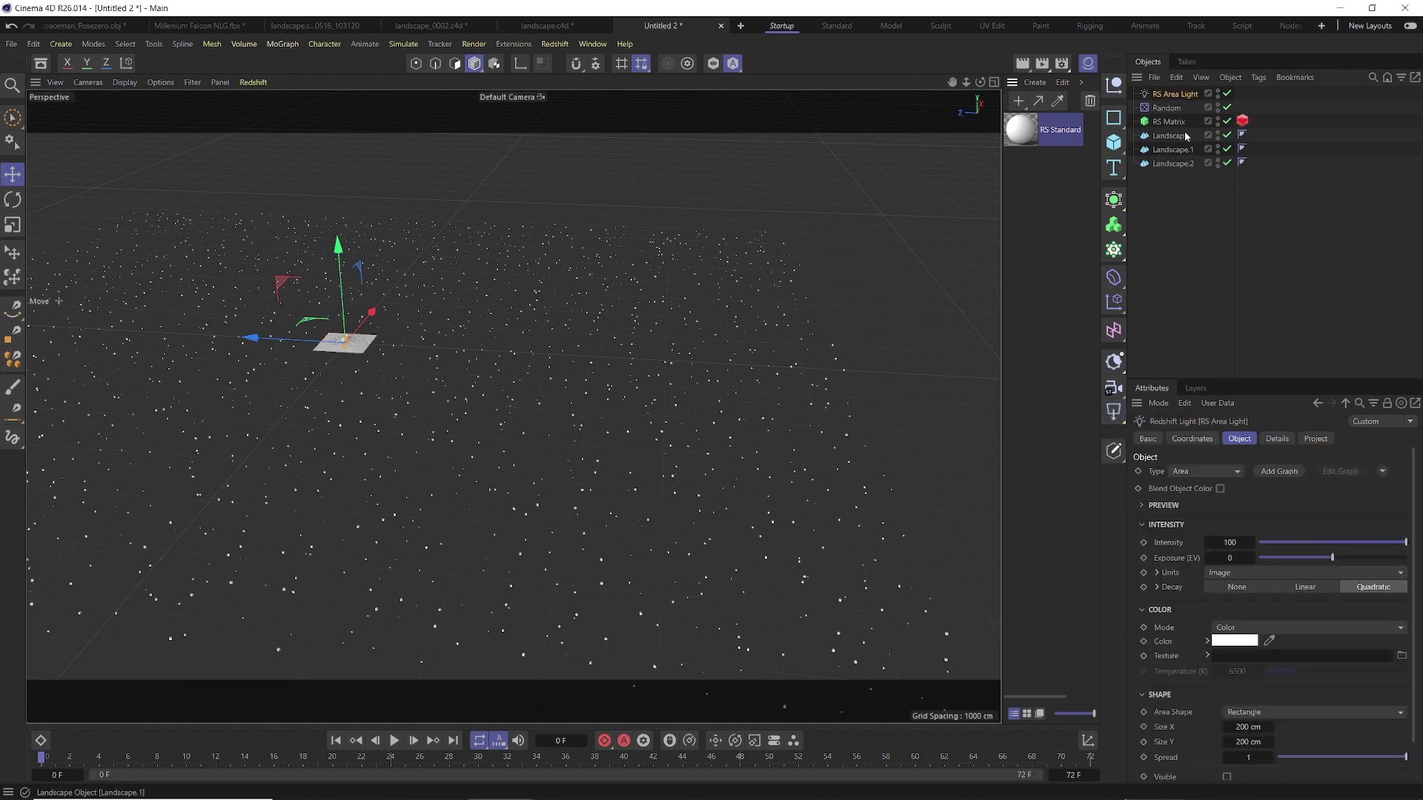
pyautogui.click(1238, 712)
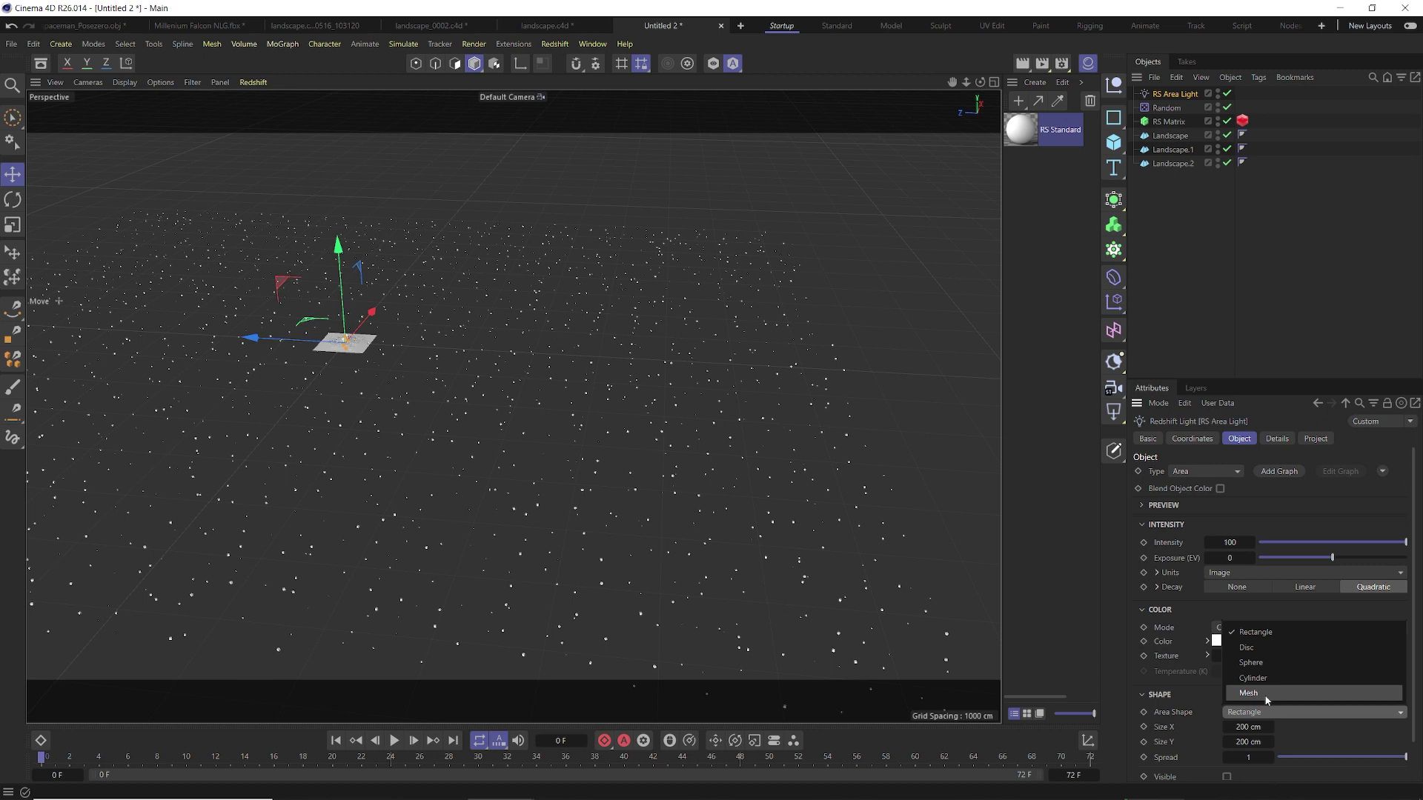
pyautogui.click(1217, 640)
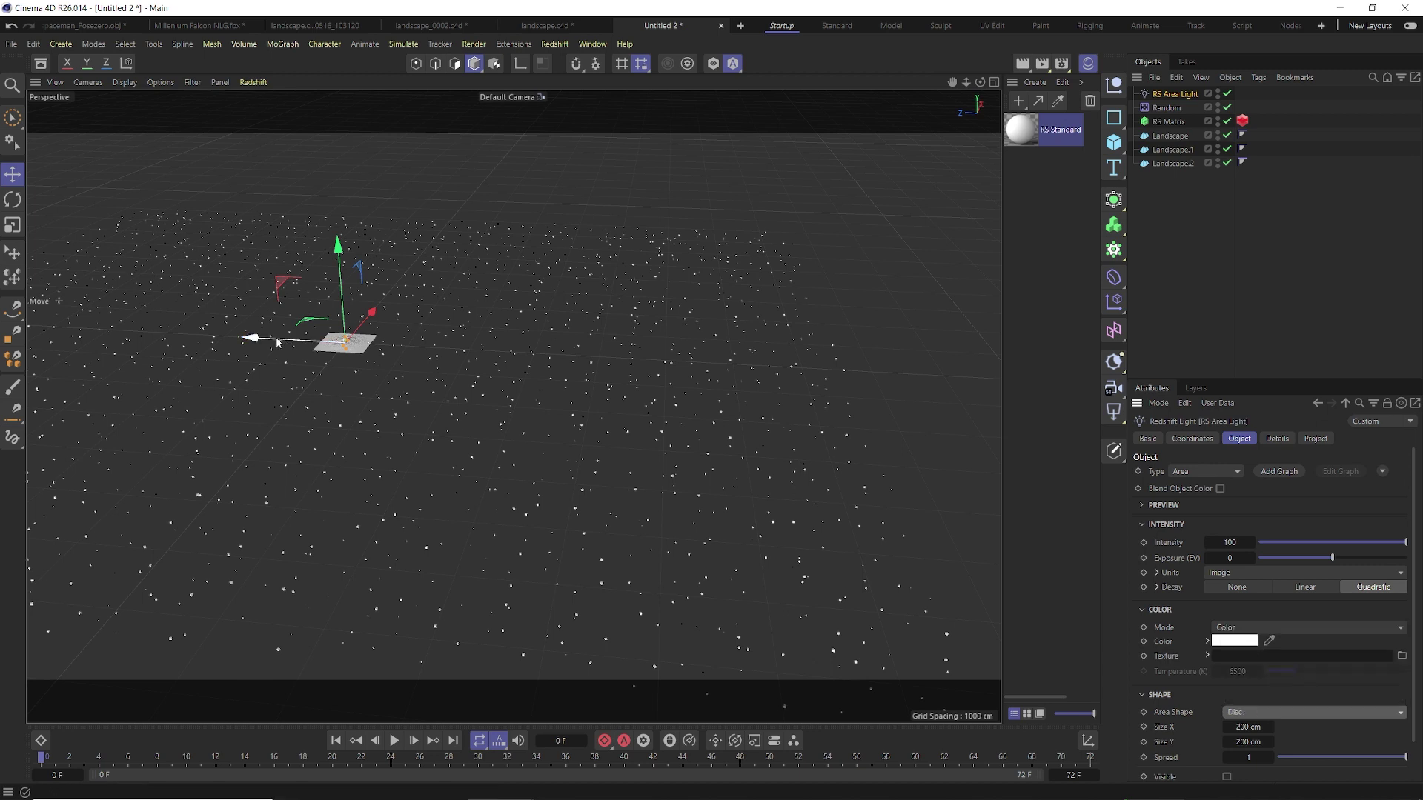
# Move the disc area light far back behind the landscape, above the horizon.
pyautogui.moveTo(284, 347); pyautogui.dragTo(849, 238)
pyautogui.keyDown('alt'); pyautogui.moveTo(374, 386); pyautogui.dragTo(621, 330); pyautogui.keyUp('alt')
pyautogui.scroll(5, 421, 349)
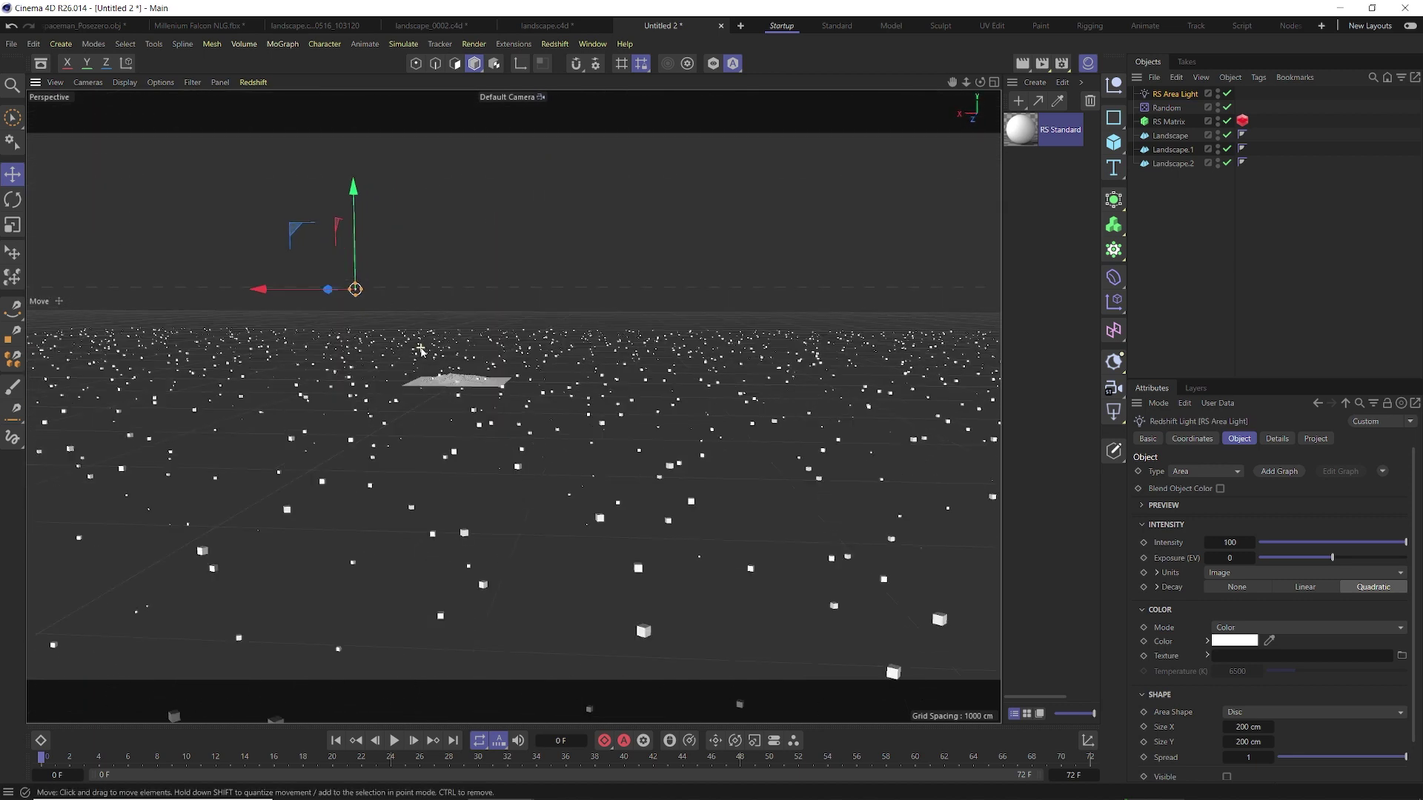
pyautogui.scroll(3, 420, 349)
pyautogui.moveTo(315, 275); pyautogui.dragTo(363, 276)
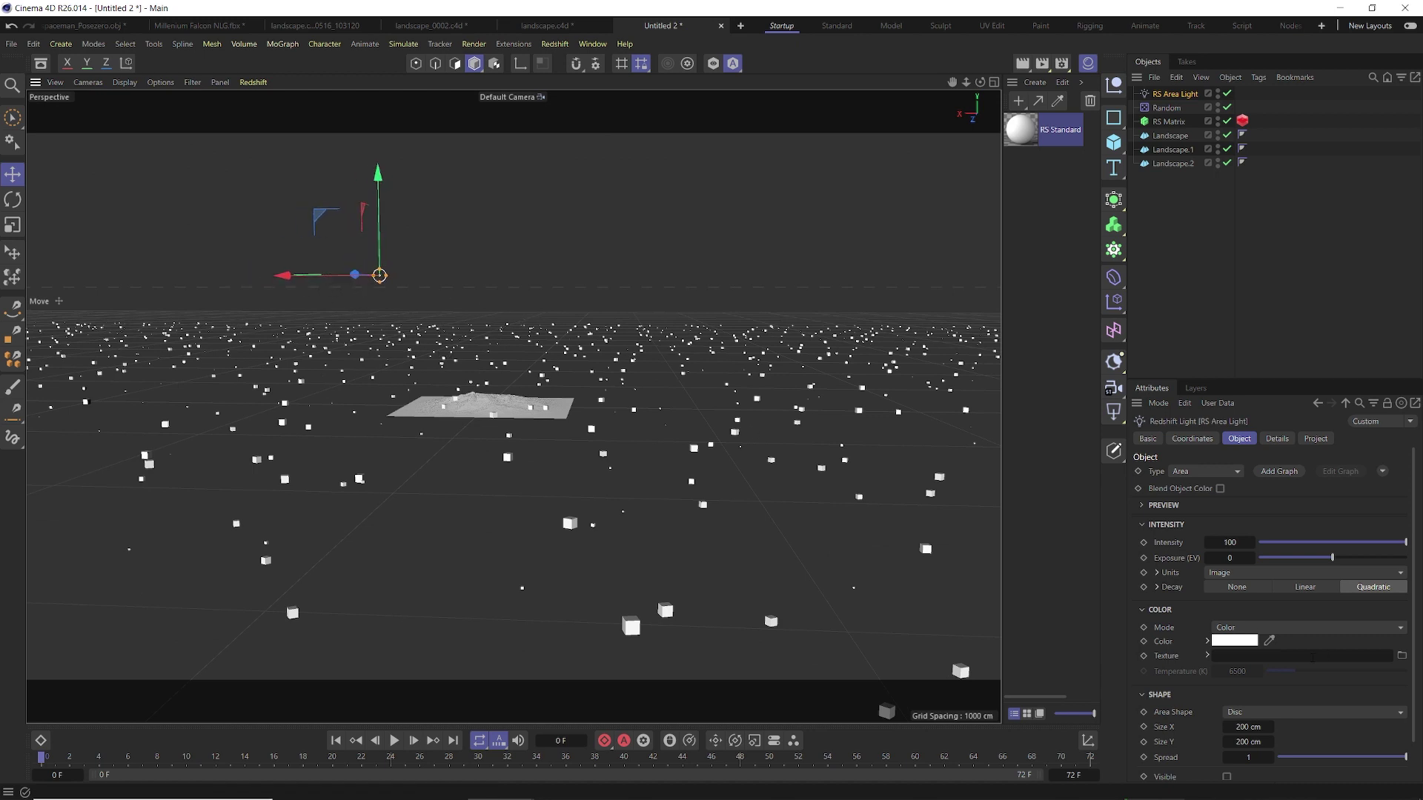
# Set the area light's size to 500 cm in X and Y and raise it slightly.
pyautogui.click(1249, 727)
pyautogui.write('500')
pyautogui.press('Tab')
pyautogui.write('00')
pyautogui.press('Return')
pyautogui.write('0')
pyautogui.press('Return')
pyautogui.moveTo(384, 237)
pyautogui.mouseDown()
pyautogui.moveTo(387, 201)
pyautogui.moveTo(387, 213)
pyautogui.mouseUp()
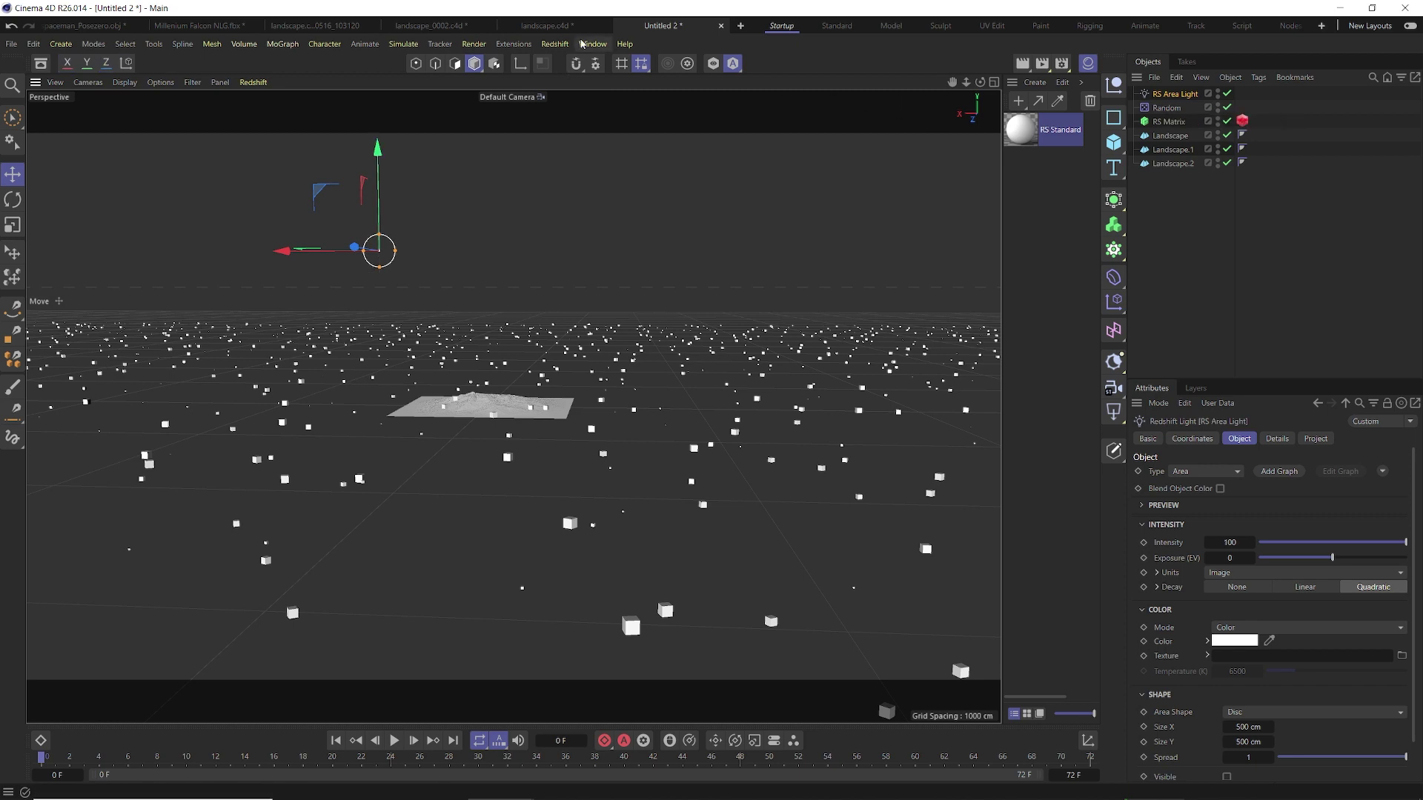
# Assign the RS Standard material to all three Landscape objects and start the live Redshift render.
pyautogui.click(554, 44)
pyautogui.click(593, 155)
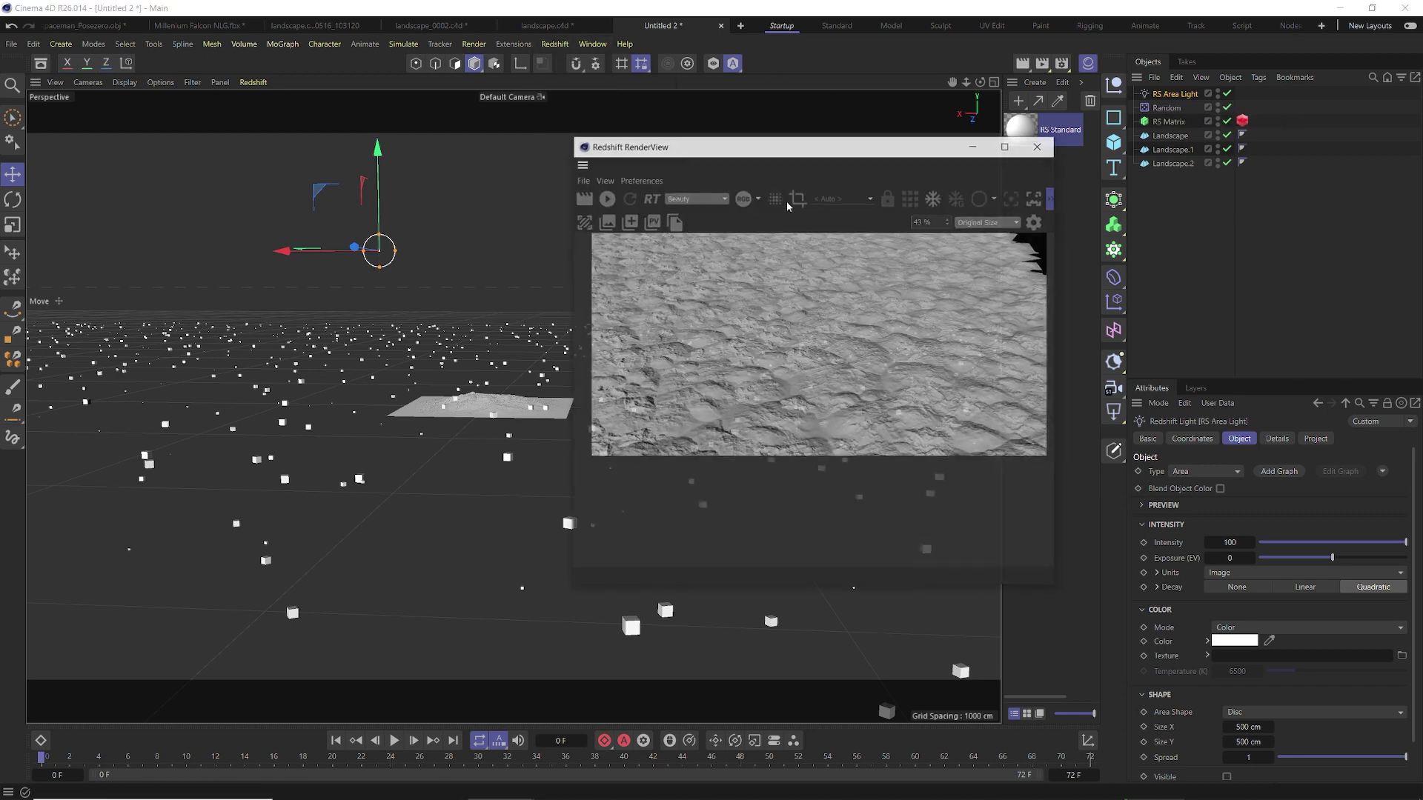
pyautogui.moveTo(1038, 121); pyautogui.dragTo(1257, 135)
pyautogui.press('super+z')
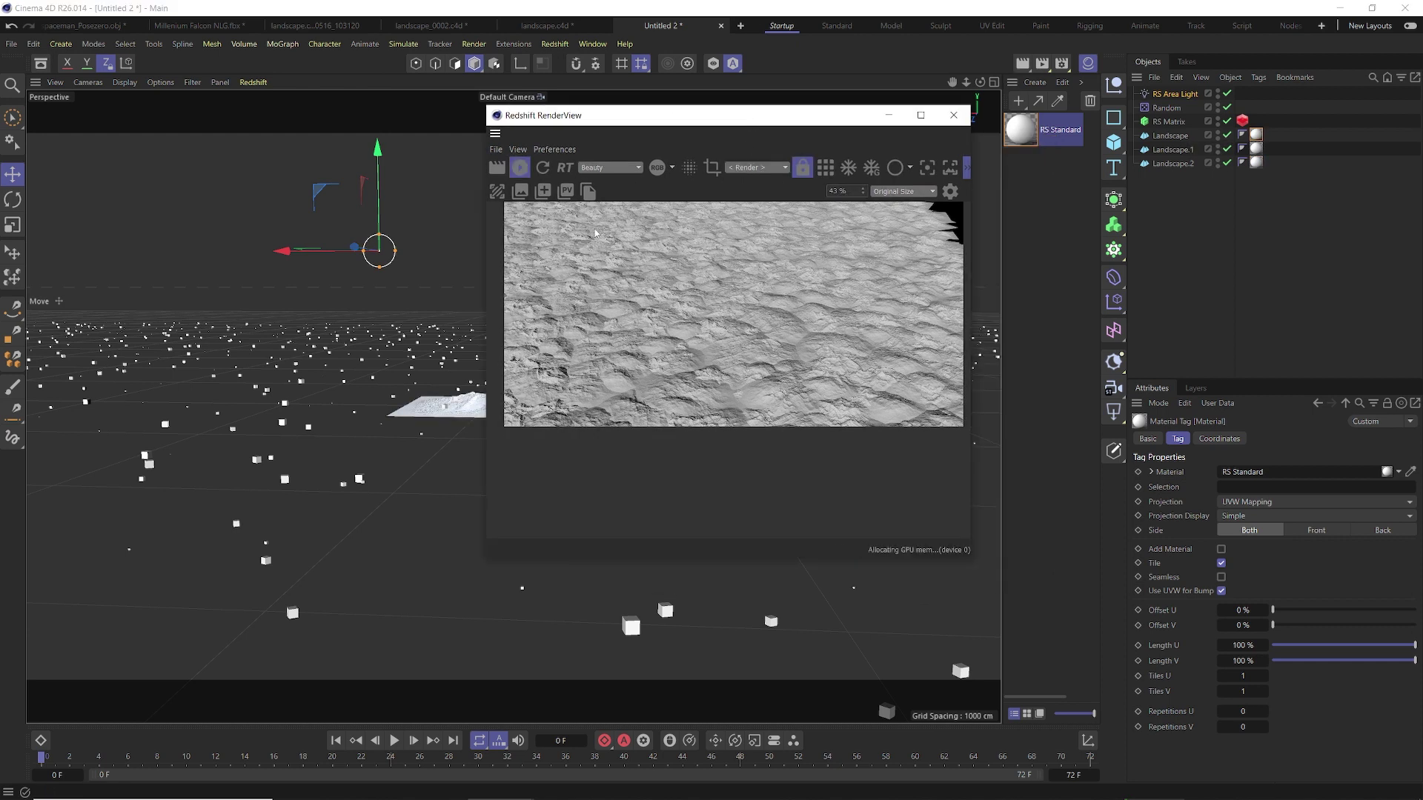
pyautogui.scroll(-1, 624, 285)
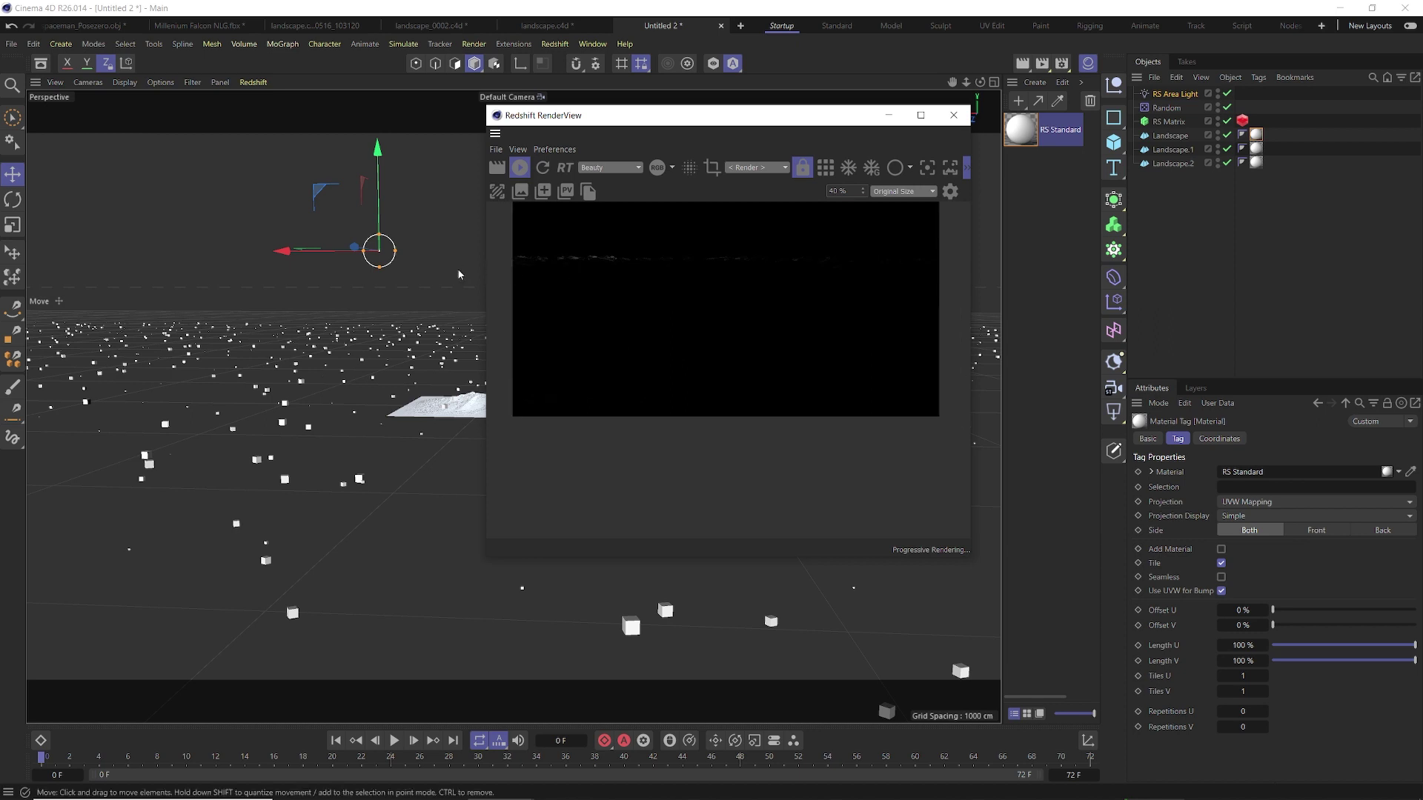
pyautogui.moveTo(400, 338)
pyautogui.keyDown('alt'); pyautogui.mouseDown()
pyautogui.moveTo(394, 382)
pyautogui.moveTo(401, 364)
pyautogui.mouseUp(); pyautogui.keyUp('alt')
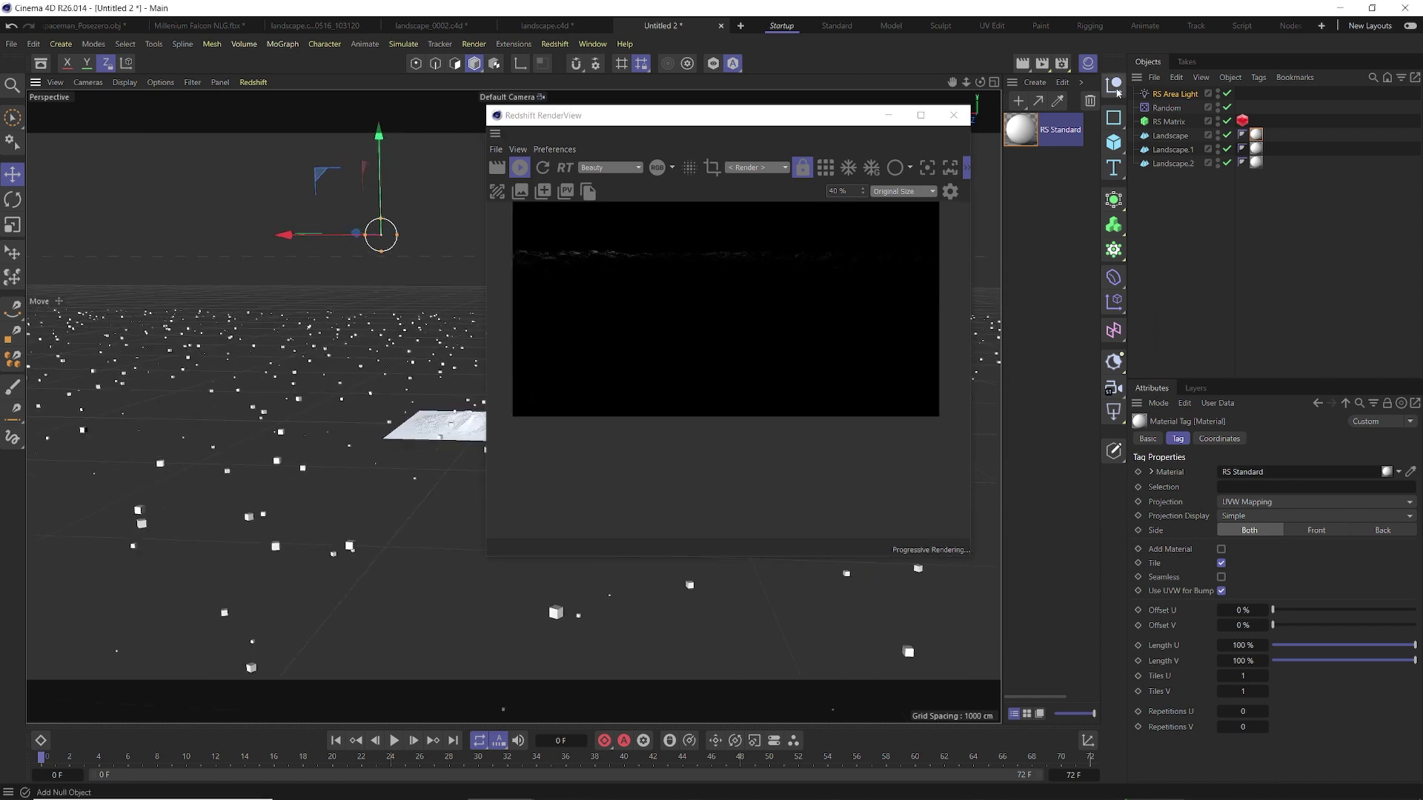
# Add a null and give the area light a Target tag with that null as its target object.
pyautogui.click(1115, 84)
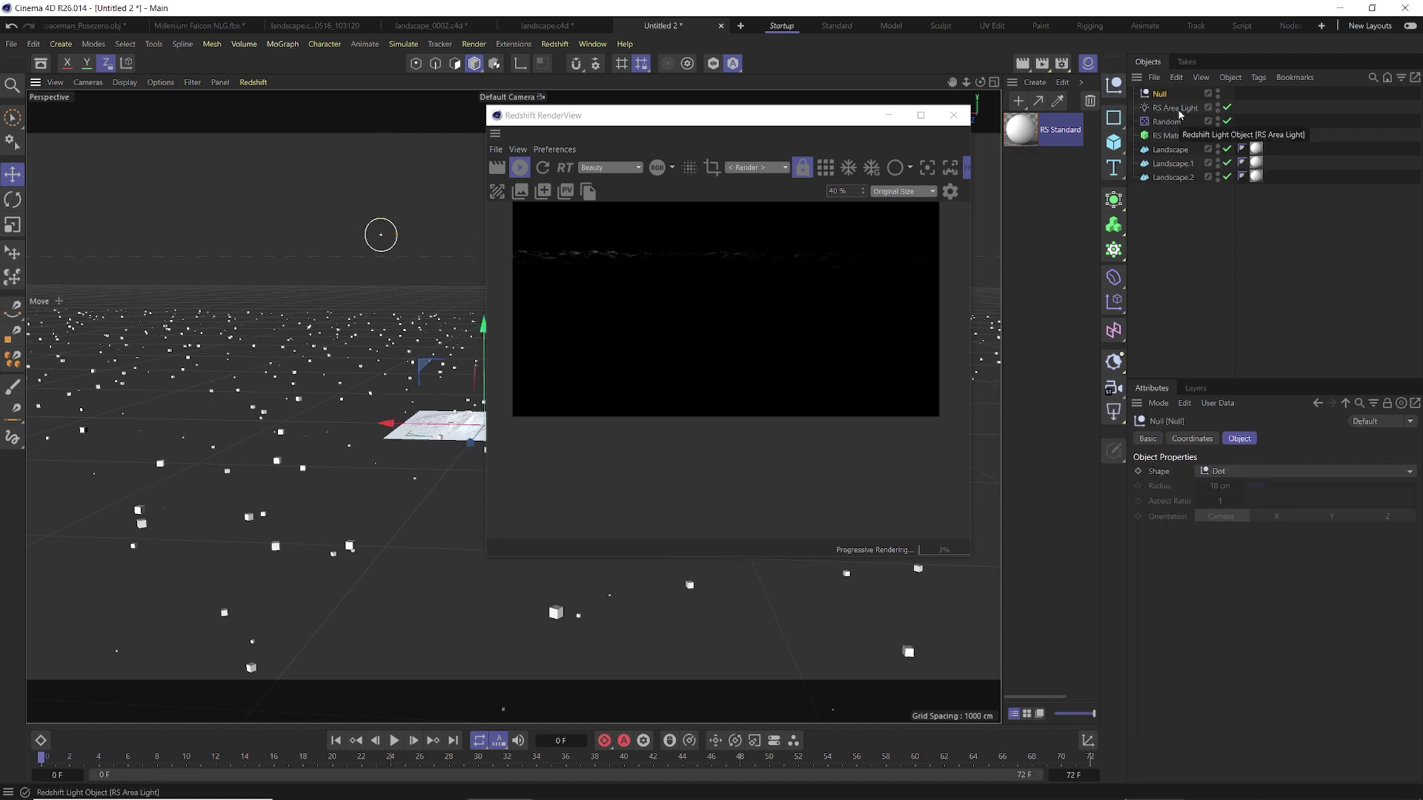
pyautogui.click(1178, 109)
pyautogui.rightClick(1179, 108)
pyautogui.moveTo(1231, 97)
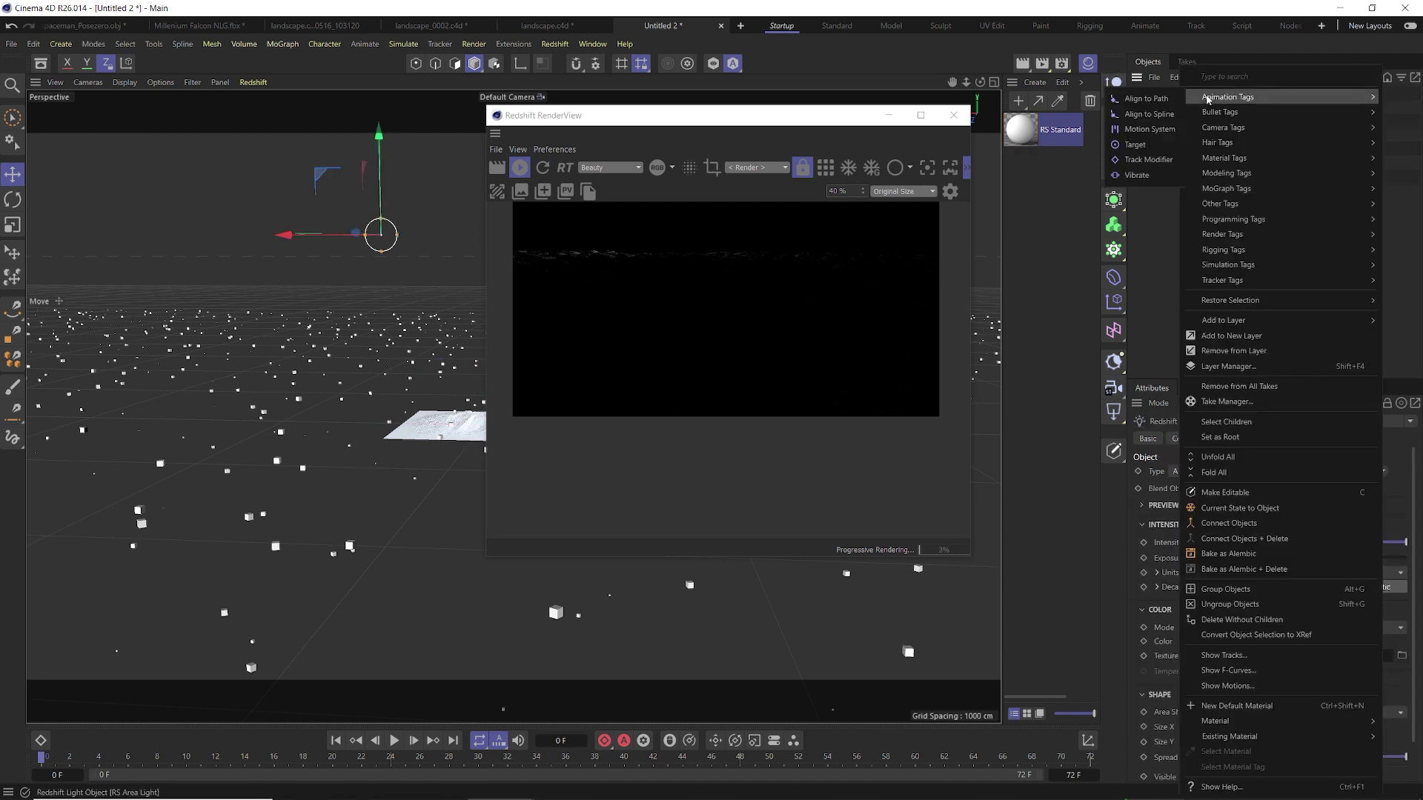
pyautogui.click(1137, 145)
pyautogui.moveTo(1228, 417); pyautogui.dragTo(1237, 472)
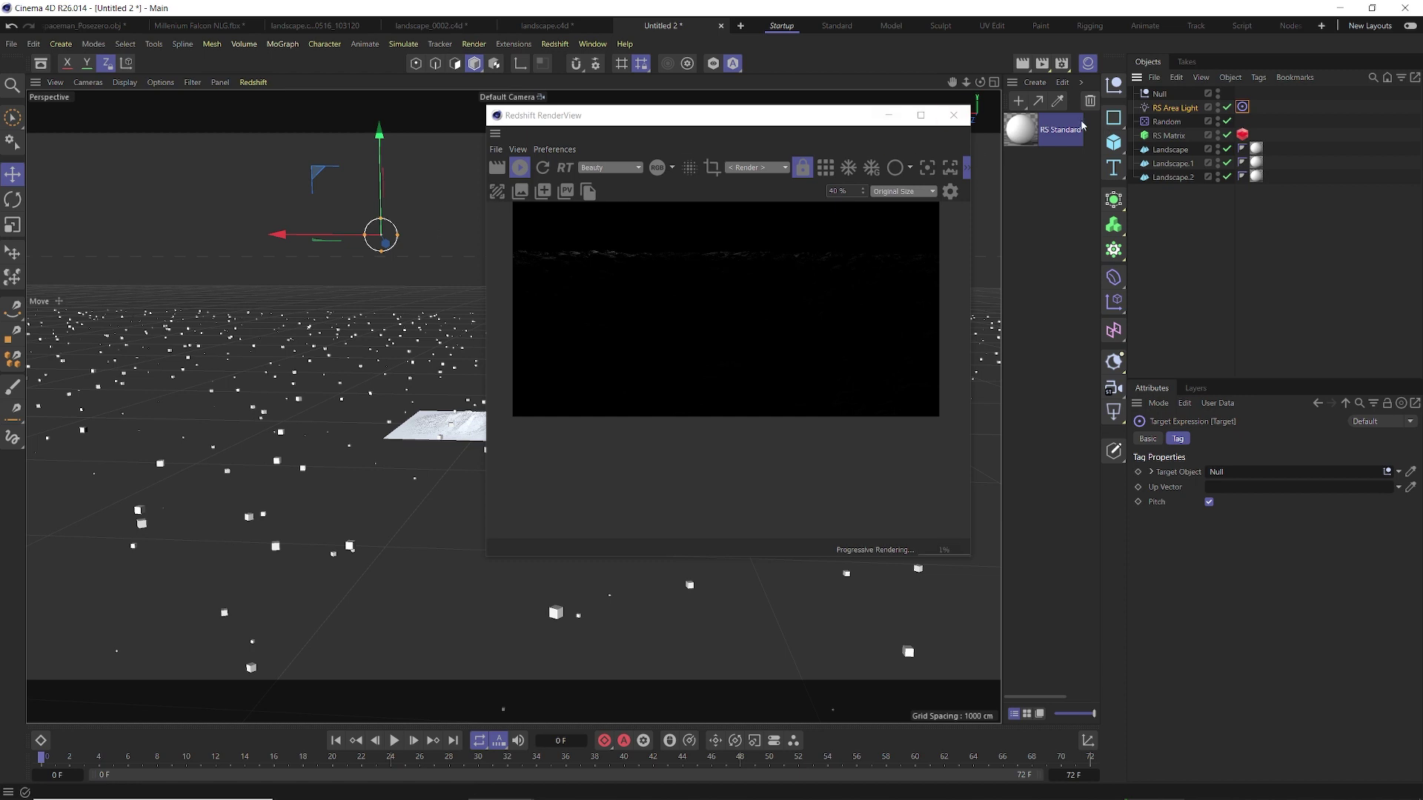
# Add a Redshift Environment object to the scene.
pyautogui.click(1169, 109)
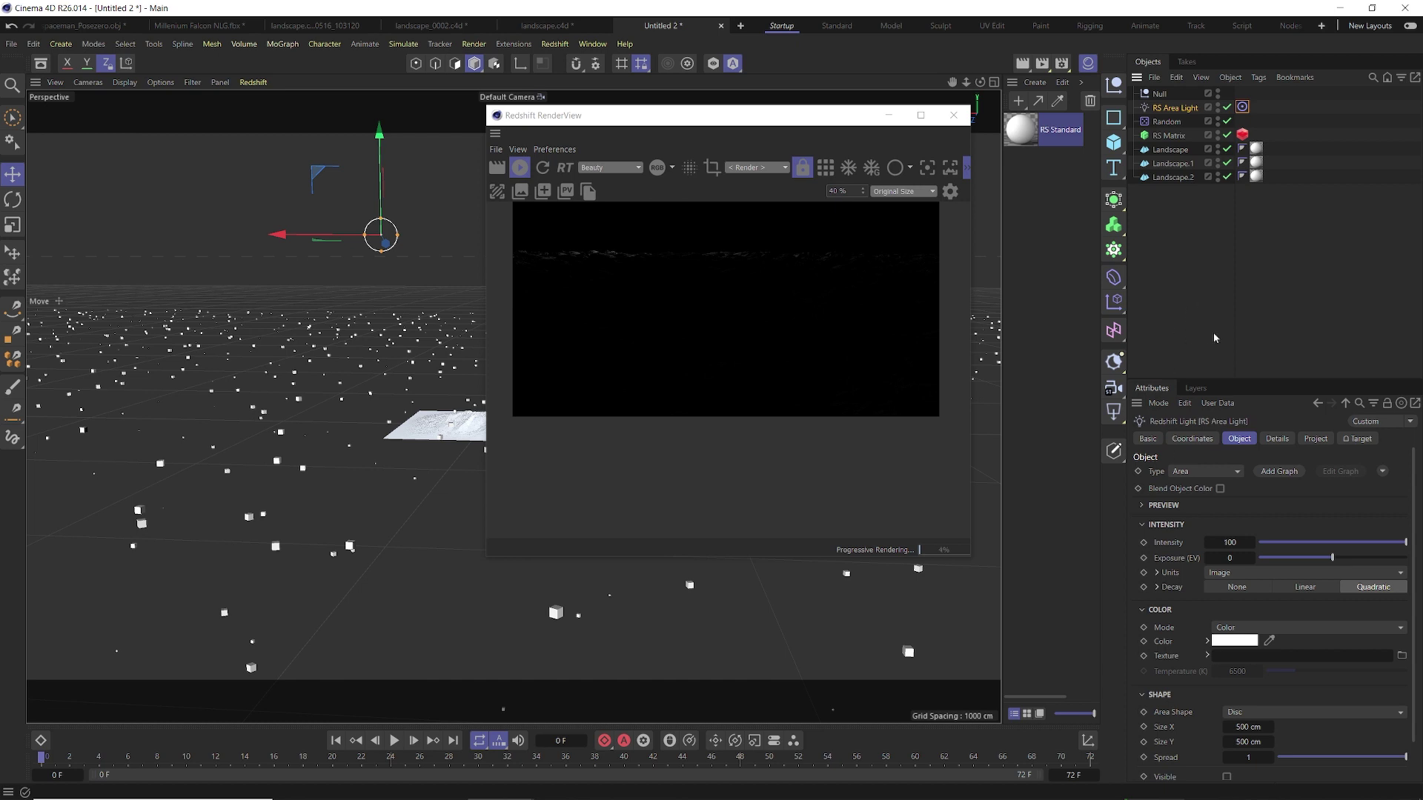
pyautogui.scroll(-1, 656, 305)
pyautogui.scroll(-1, 705, 272)
pyautogui.moveTo(658, 292); pyautogui.dragTo(679, 321)
pyautogui.scroll(1, 679, 321)
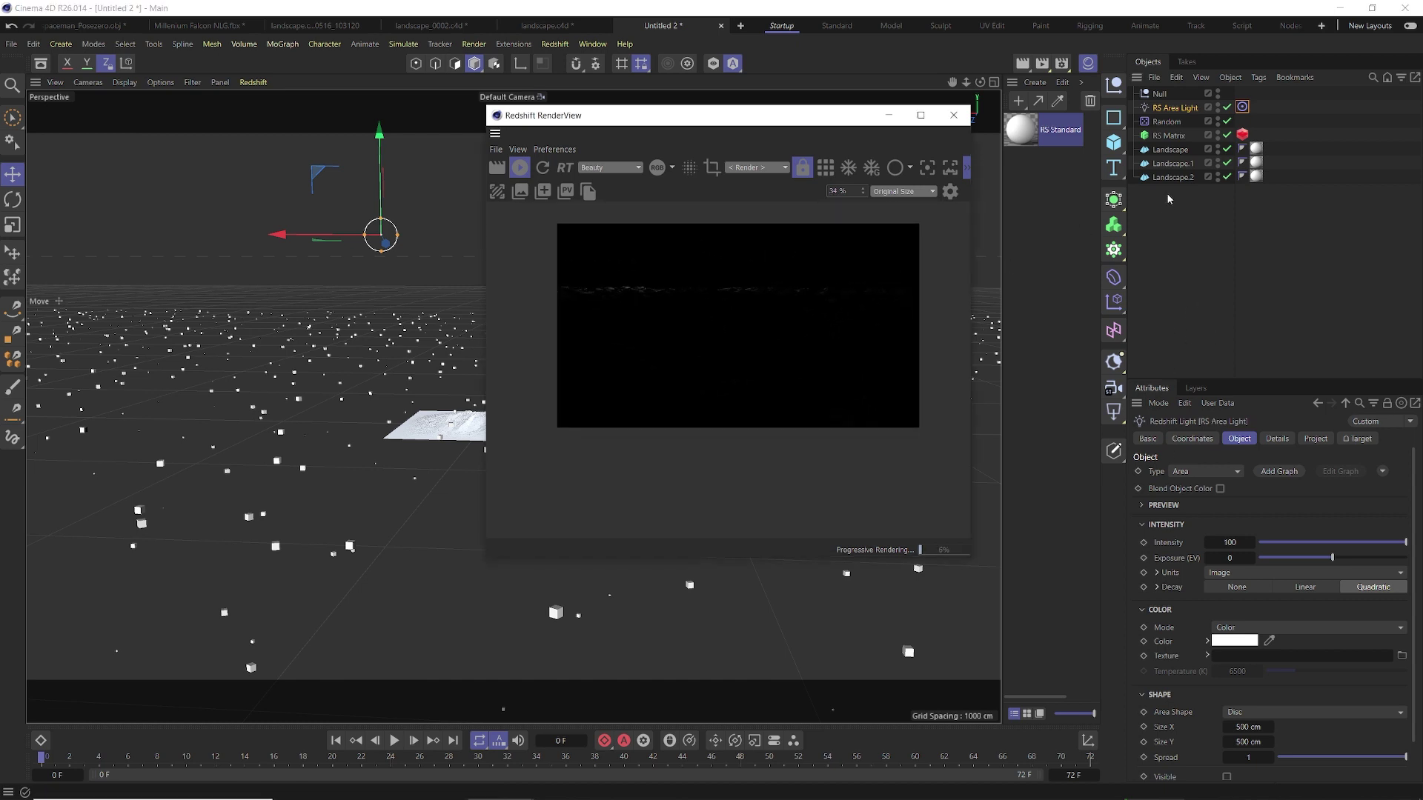
pyautogui.click(555, 44)
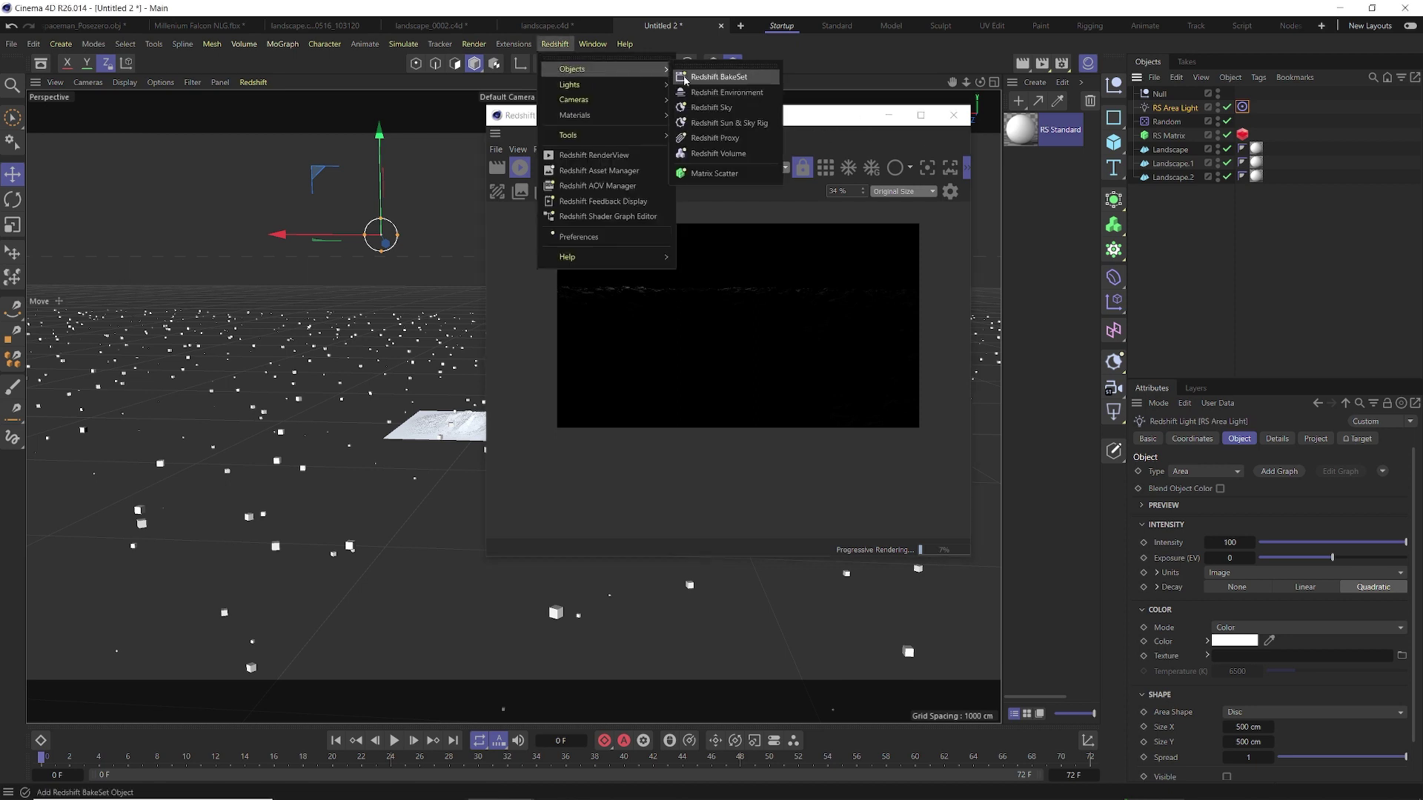
pyautogui.click(733, 94)
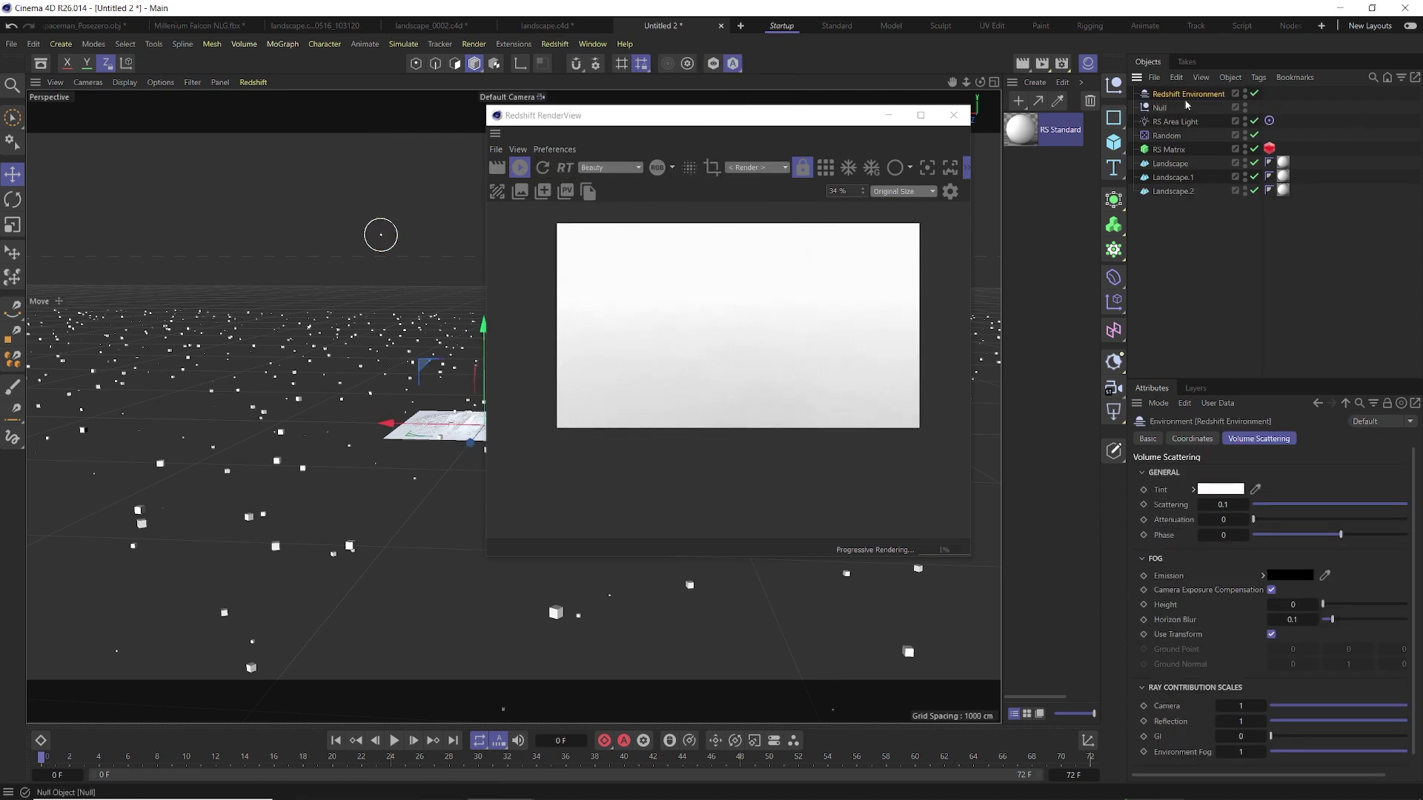
# Set the Redshift Environment's volume scattering to 0.001.
pyautogui.moveTo(1372, 506); pyautogui.dragTo(1264, 508)
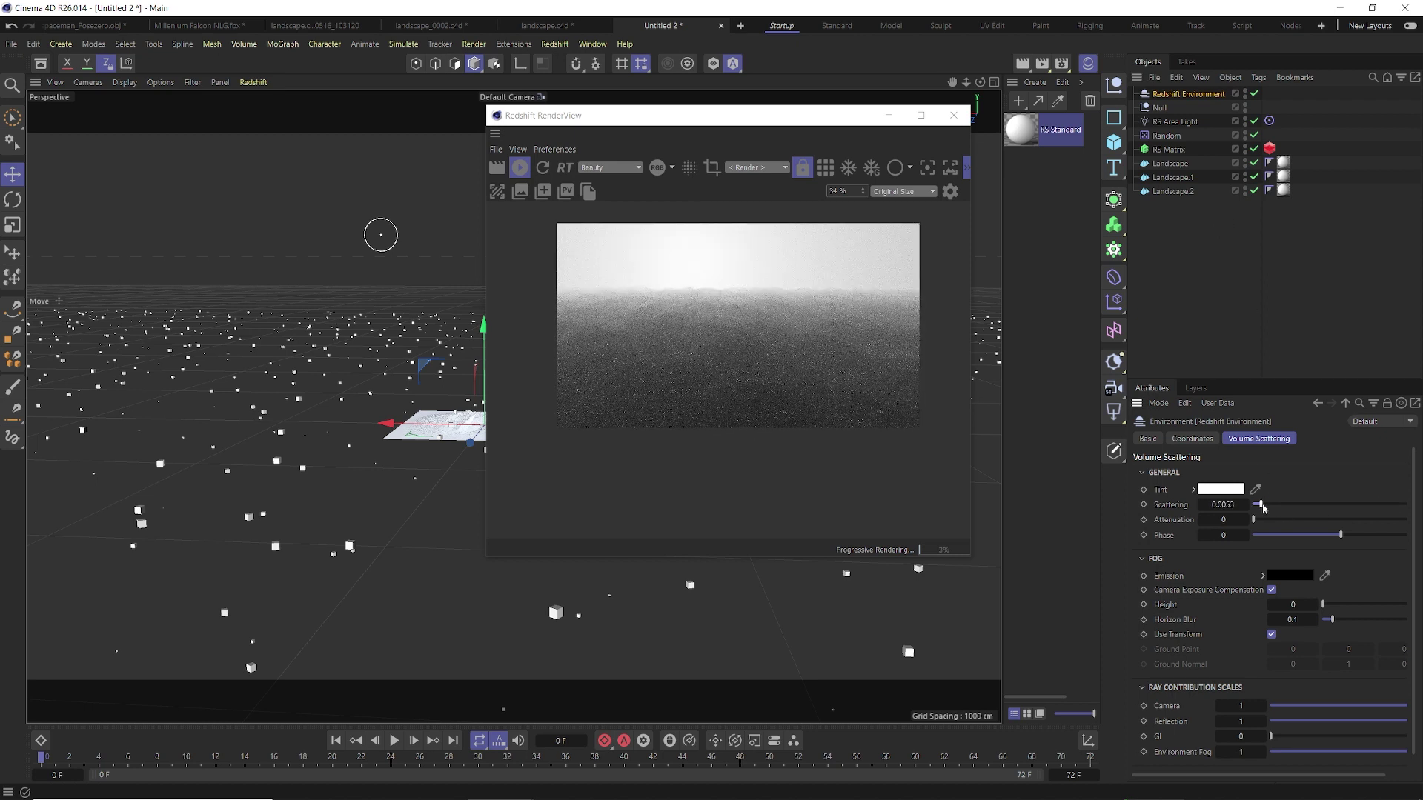
pyautogui.doubleClick(1237, 508)
pyautogui.press('BackSpace')
pyautogui.write('.001')
pyautogui.press('Return')
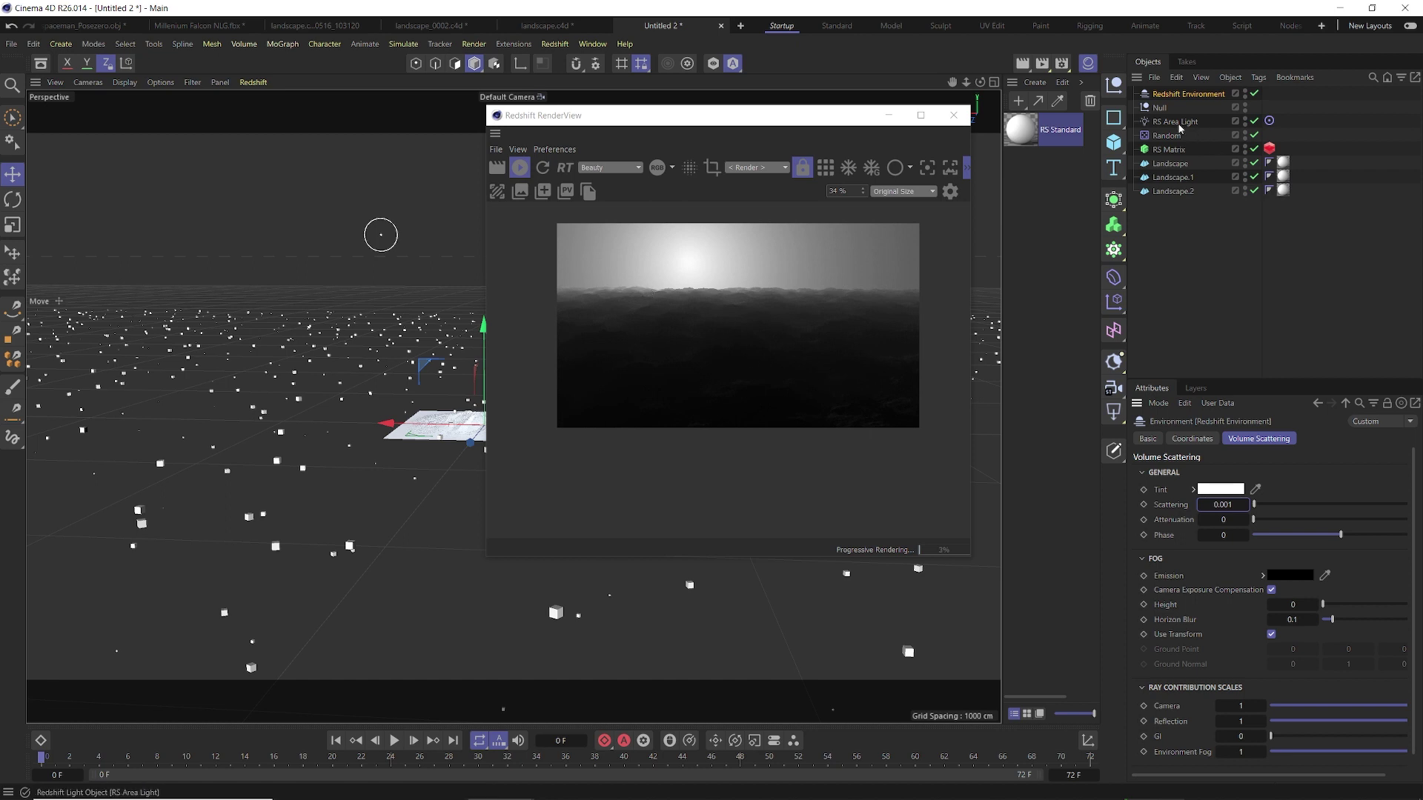
# Make the area light visible and set its spread to 0.07.
pyautogui.click(1177, 122)
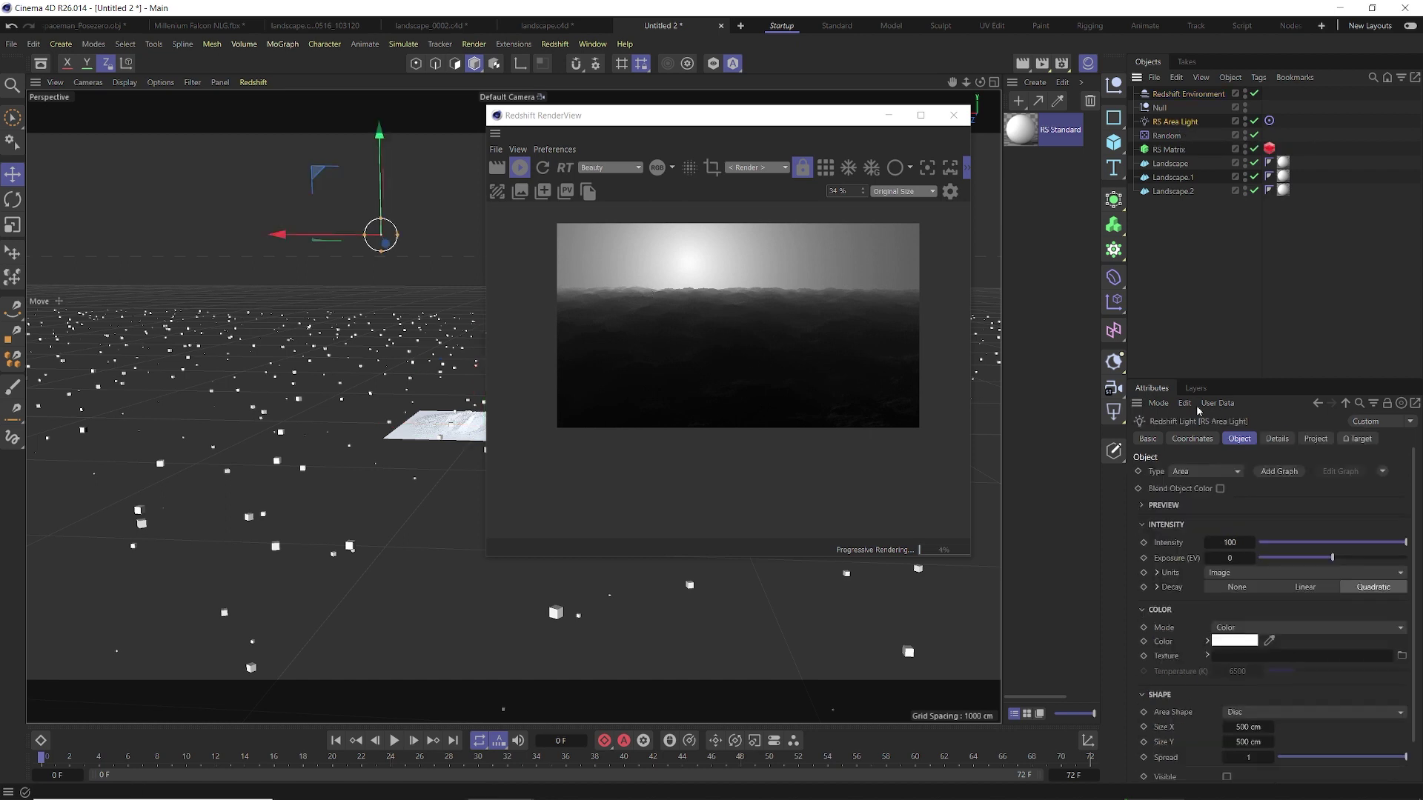
pyautogui.click(1227, 734)
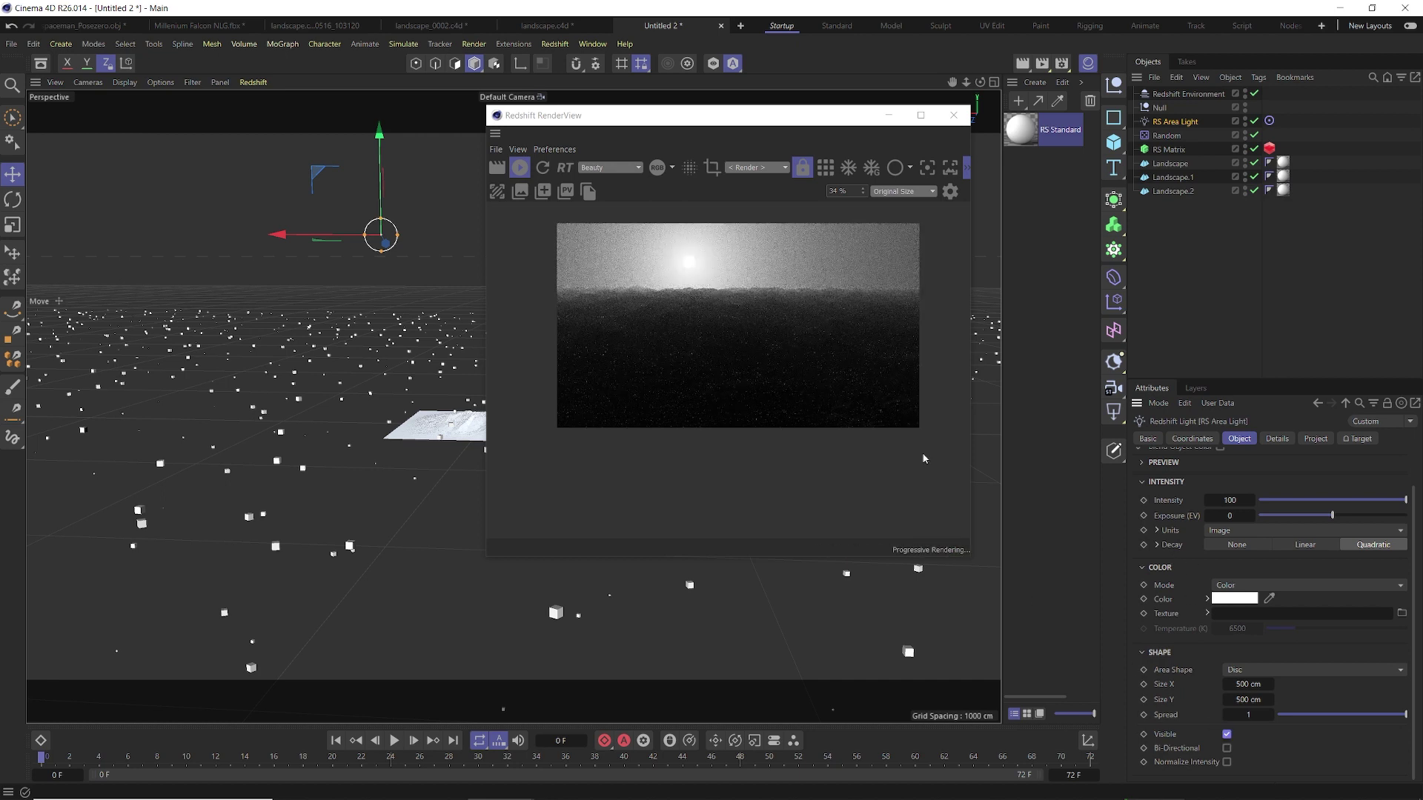
pyautogui.moveTo(1406, 714); pyautogui.dragTo(1294, 711)
pyautogui.moveTo(1085, 591); pyautogui.dragTo(1055, 591)
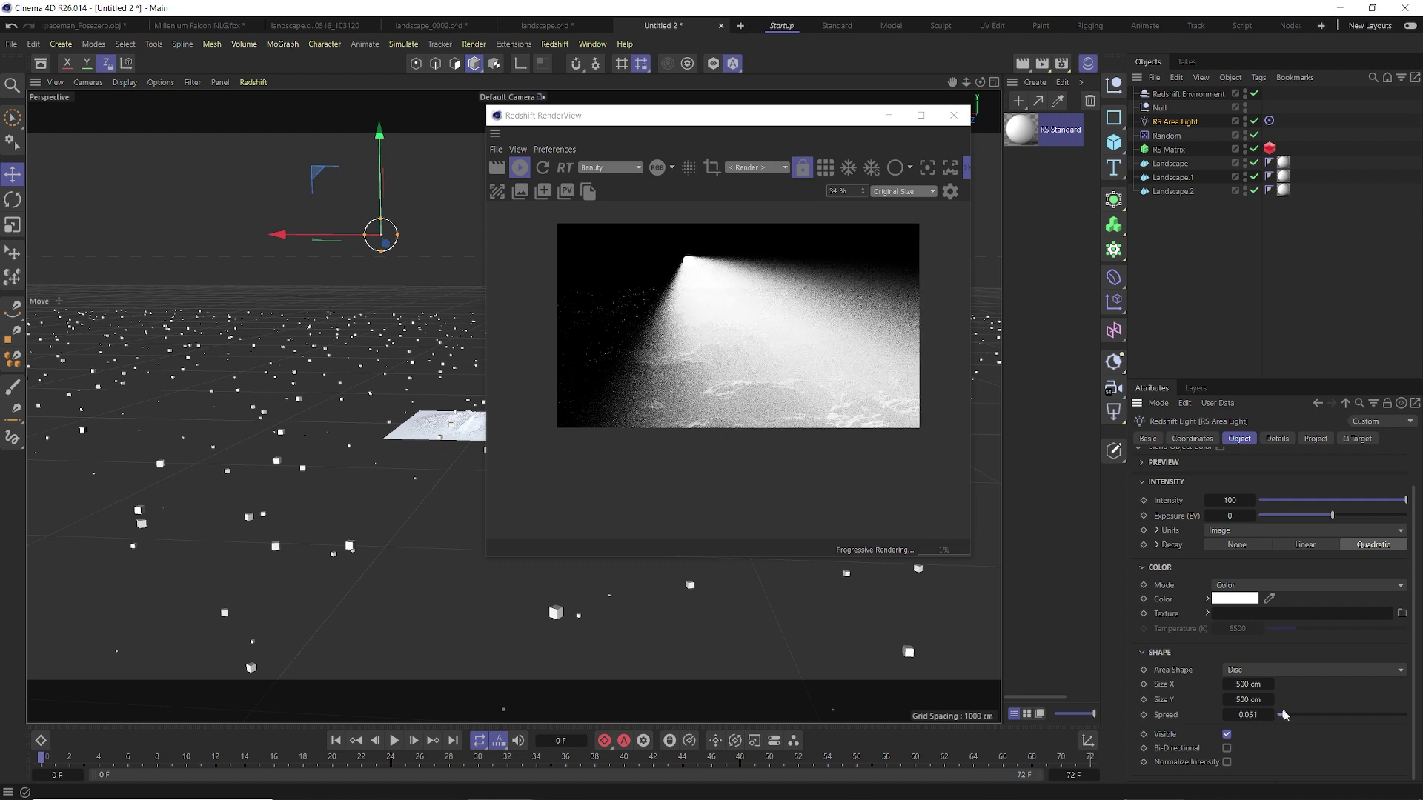
pyautogui.moveTo(1285, 715); pyautogui.dragTo(1287, 716)
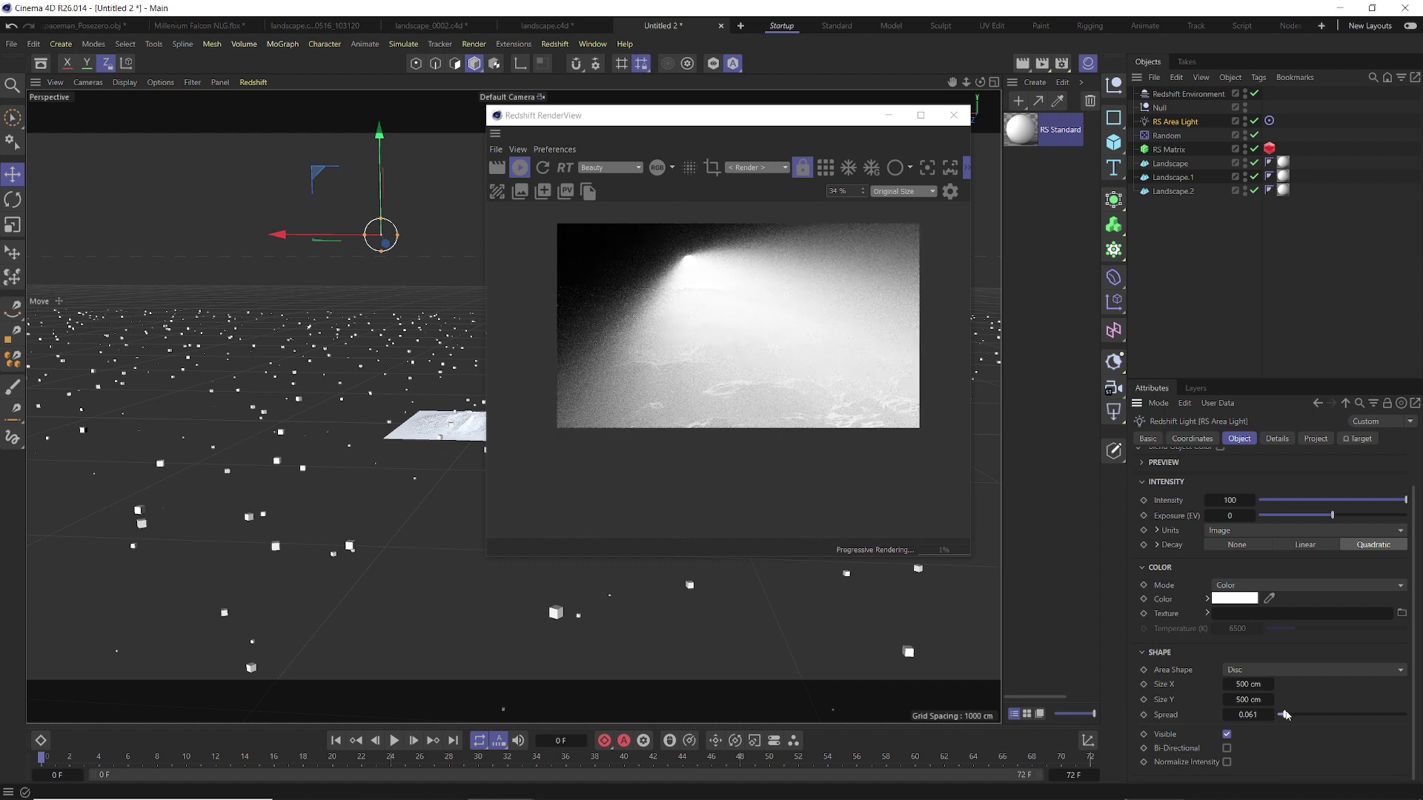
pyautogui.doubleClick(1254, 715)
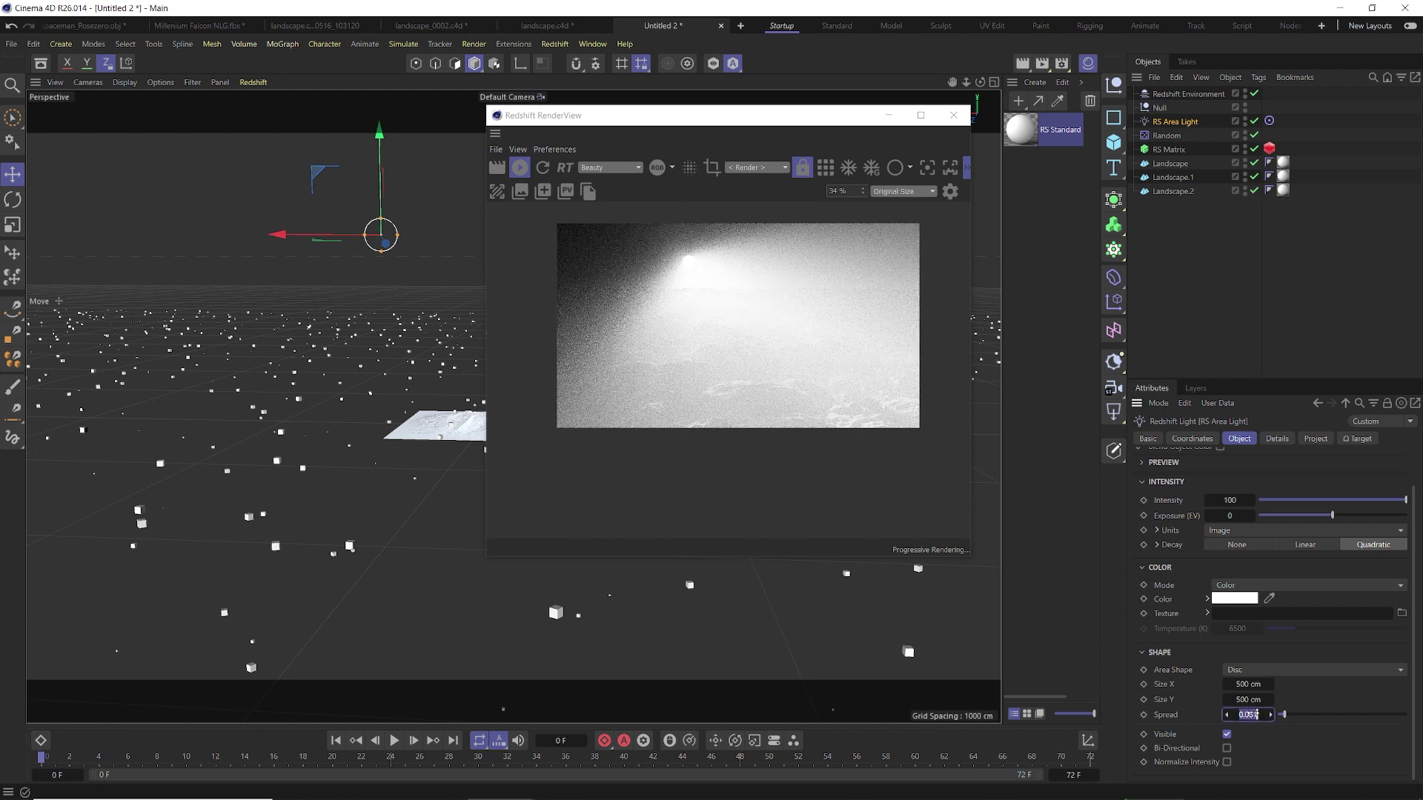
pyautogui.press('Return')
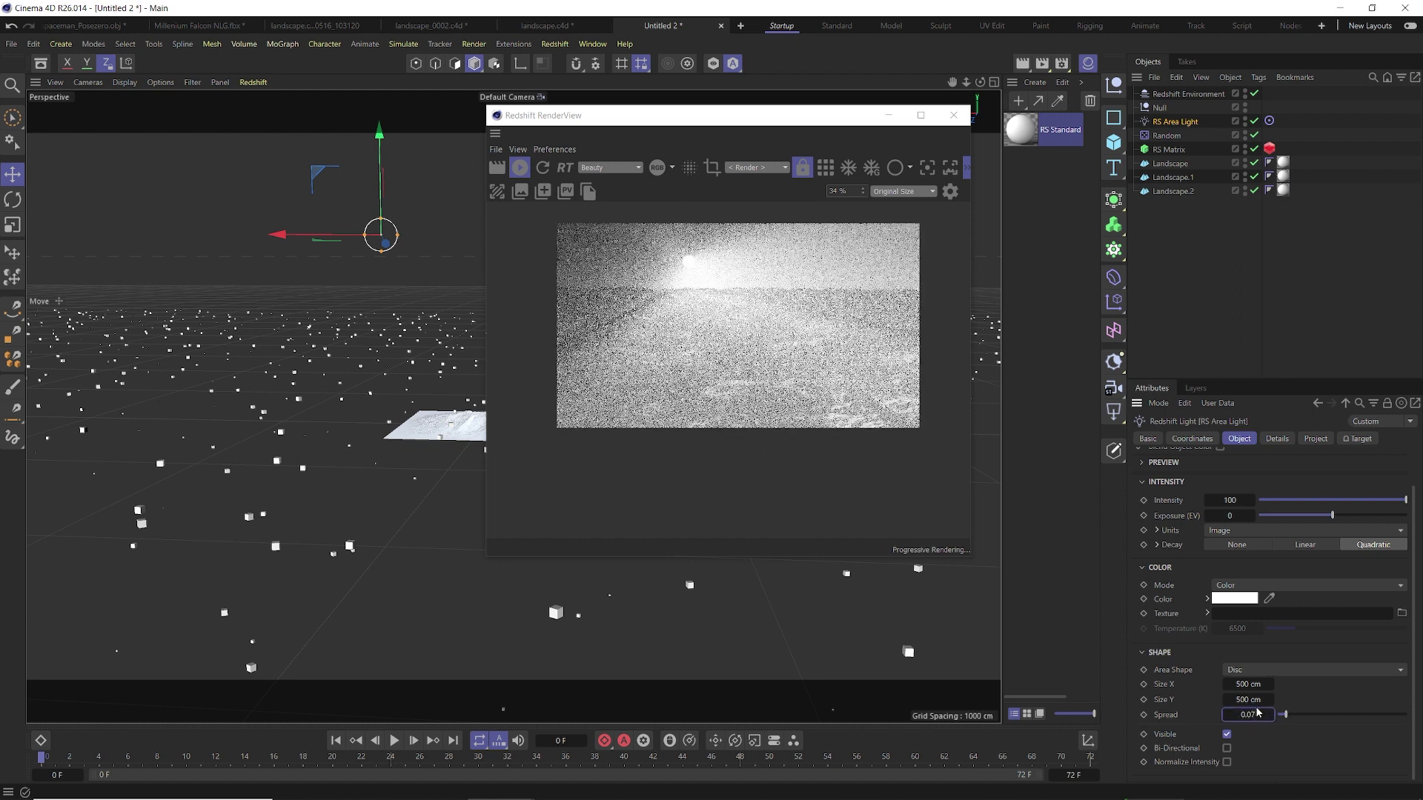
# Frame the terrain from a low, close angle and set the area light's intensity to 50.
pyautogui.keyDown('alt'); pyautogui.moveTo(446, 401); pyautogui.dragTo(373, 328, button='middle'); pyautogui.keyUp('alt')
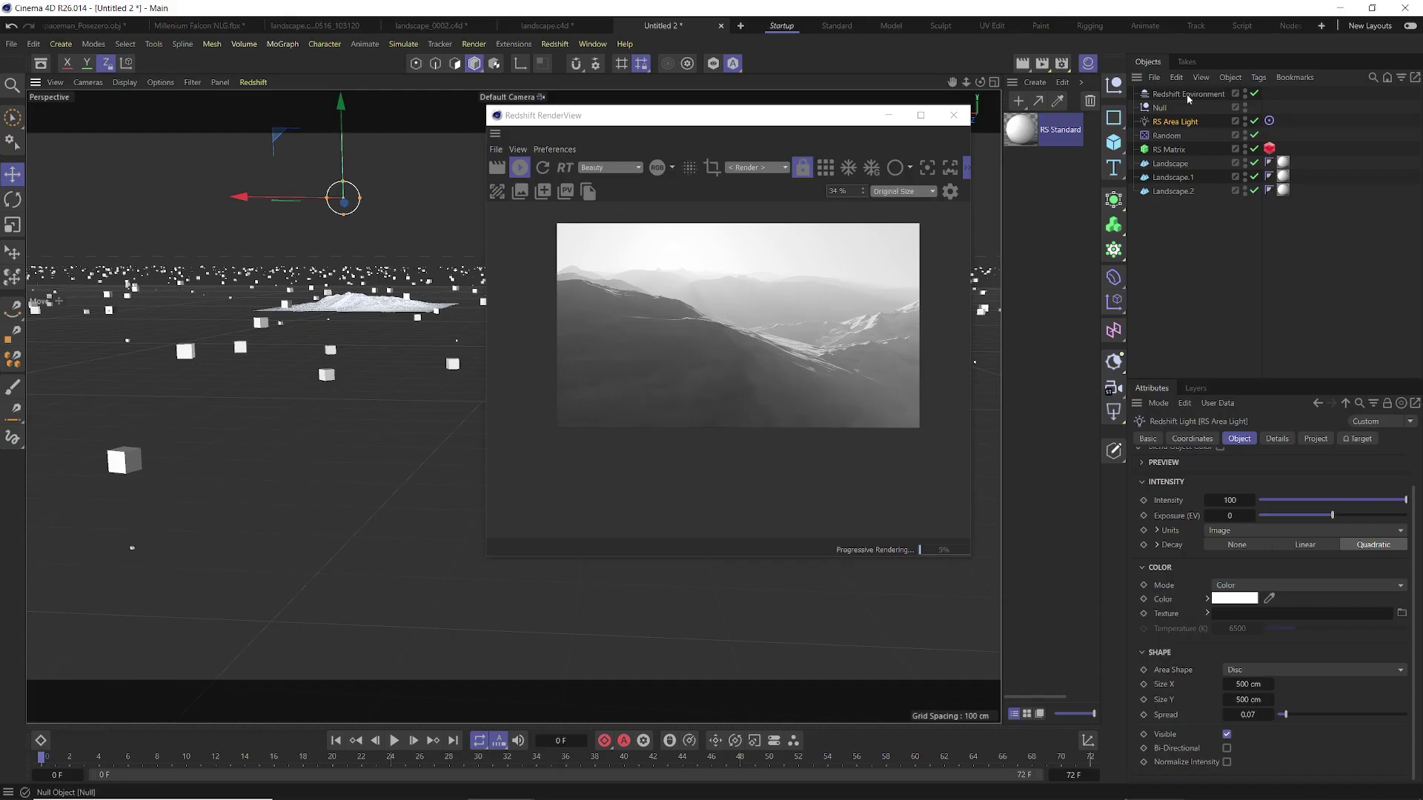
pyautogui.click(1188, 95)
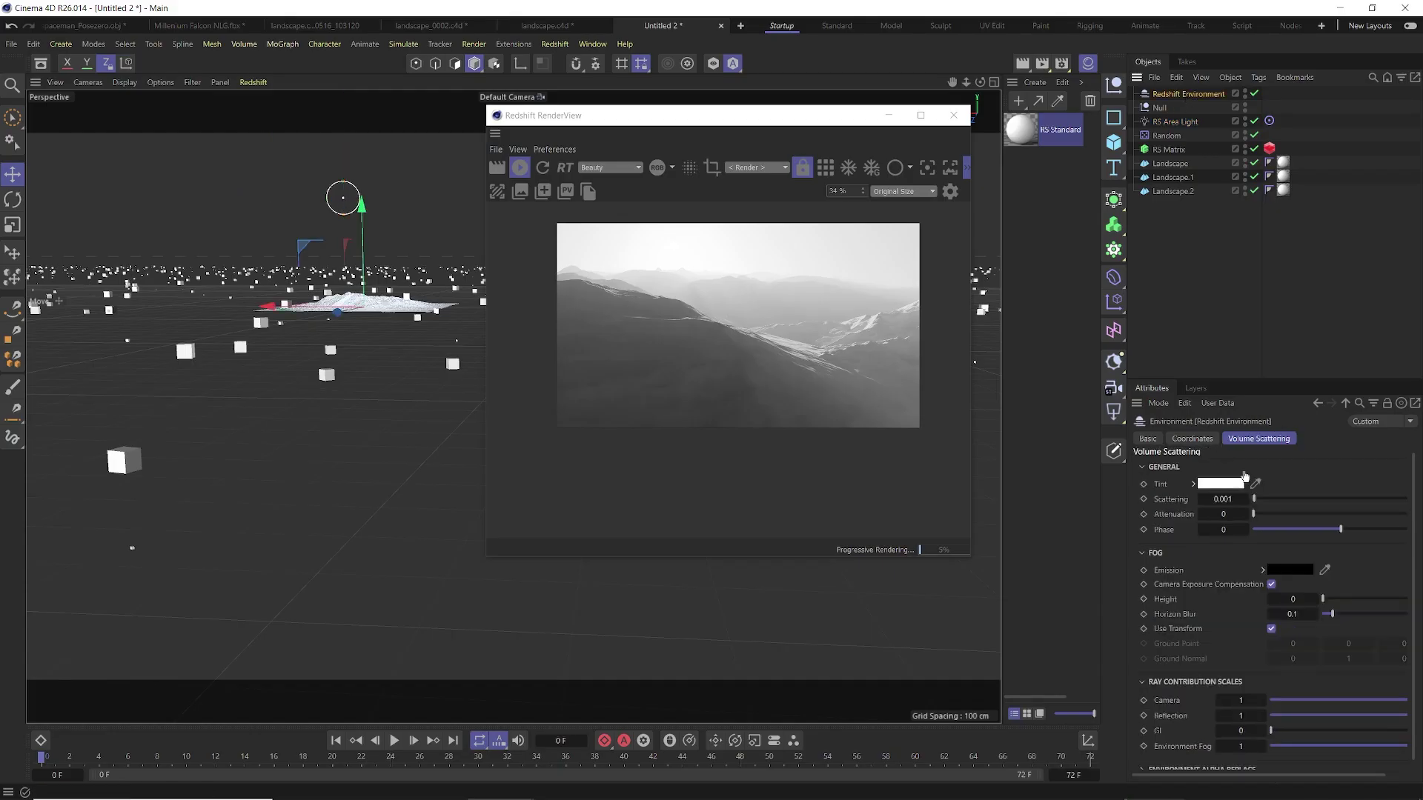
pyautogui.click(1176, 122)
pyautogui.click(1229, 536)
pyautogui.moveTo(1230, 537); pyautogui.dragTo(1229, 536)
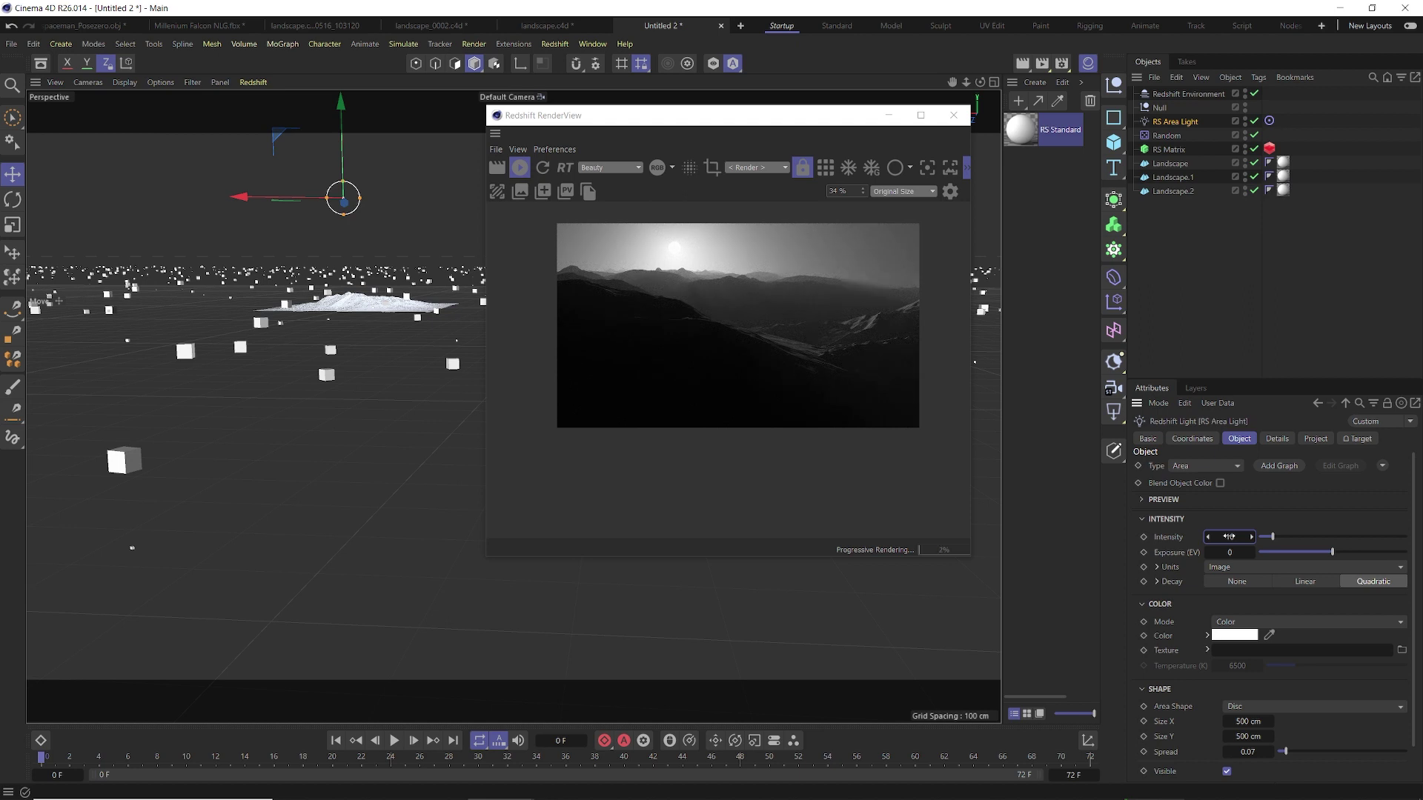
pyautogui.moveTo(1230, 536); pyautogui.dragTo(1230, 536)
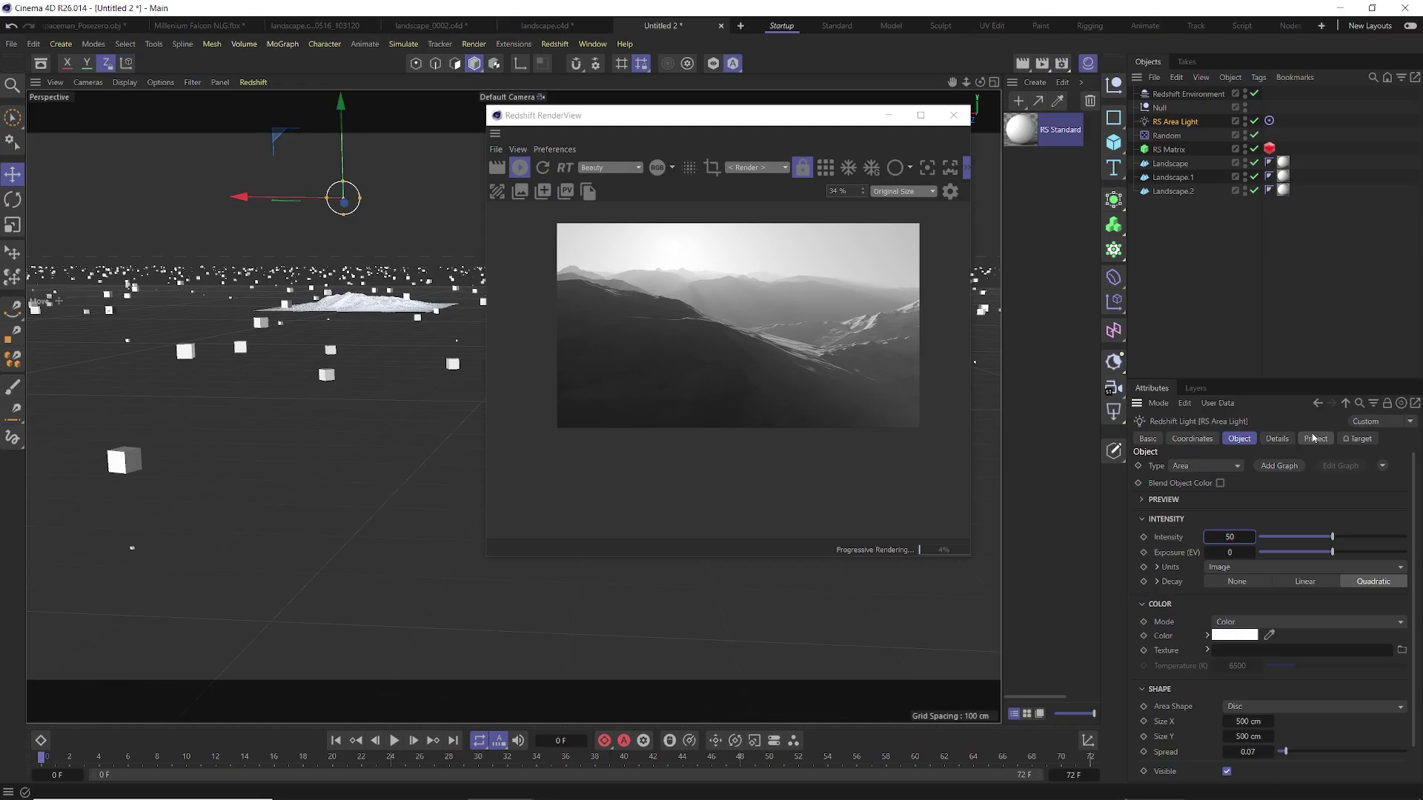
# Set the area light's volume contribution to 0.5.
pyautogui.click(1277, 439)
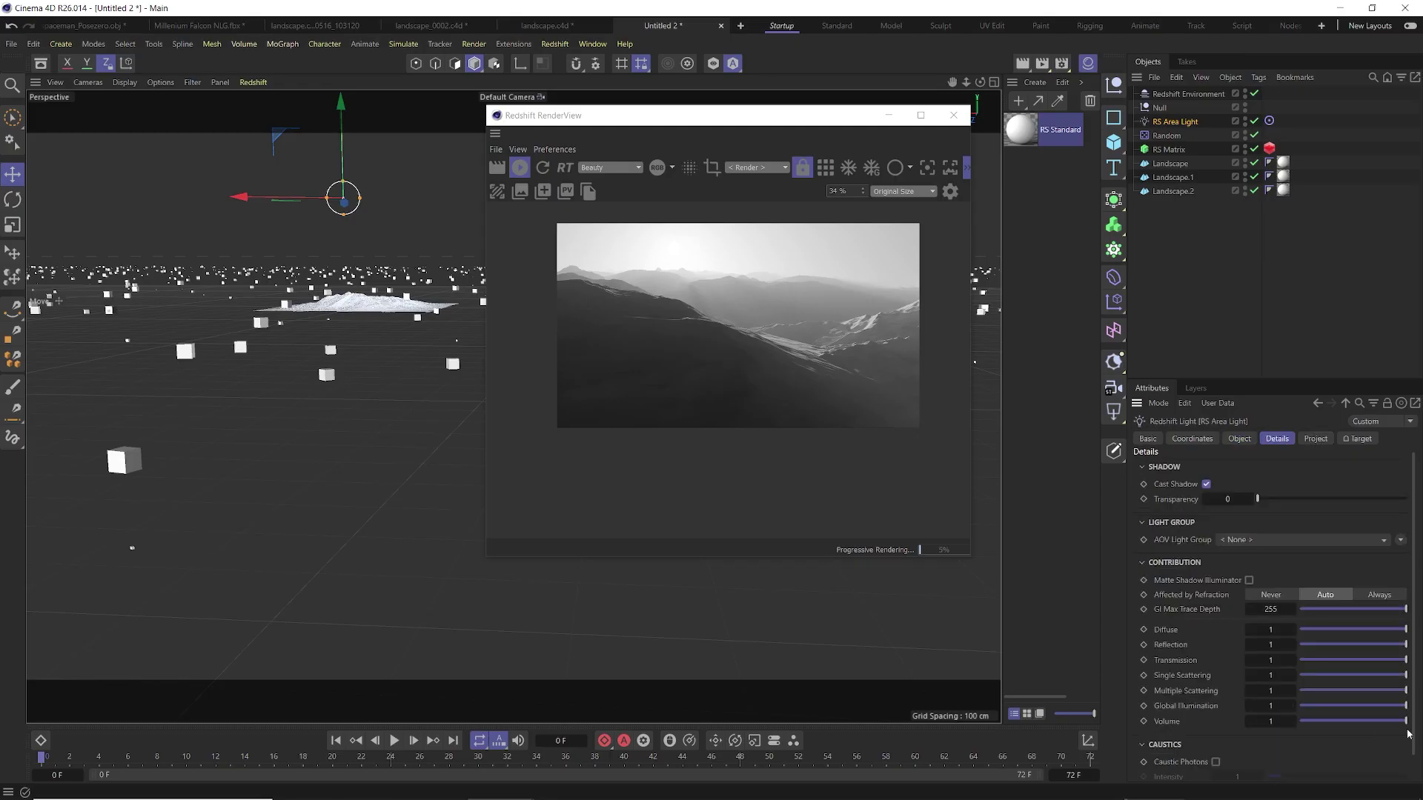
pyautogui.moveTo(1406, 721); pyautogui.dragTo(1321, 721)
pyautogui.click(1286, 722)
pyautogui.write('.5')
pyautogui.press('Return')
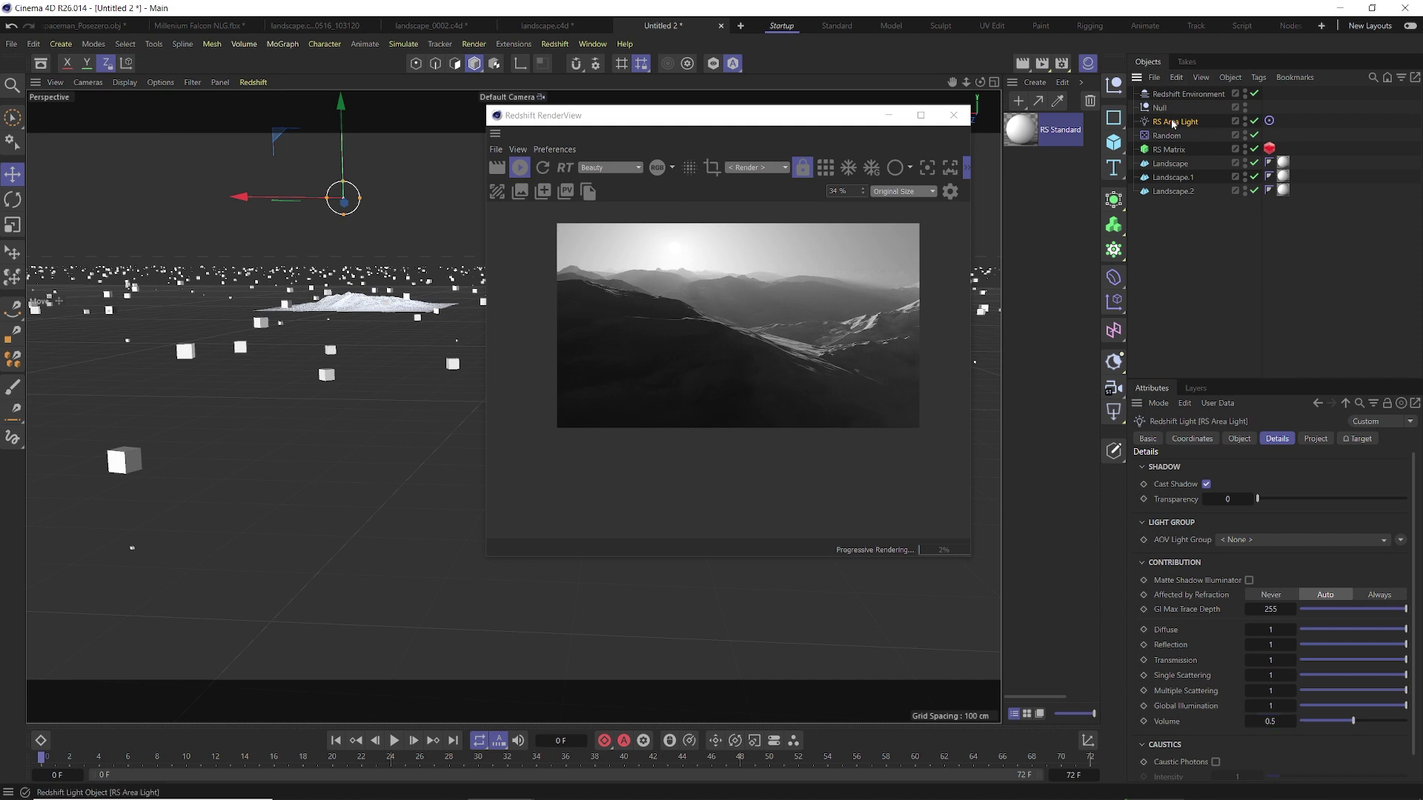
pyautogui.scroll(1, 1174, 590)
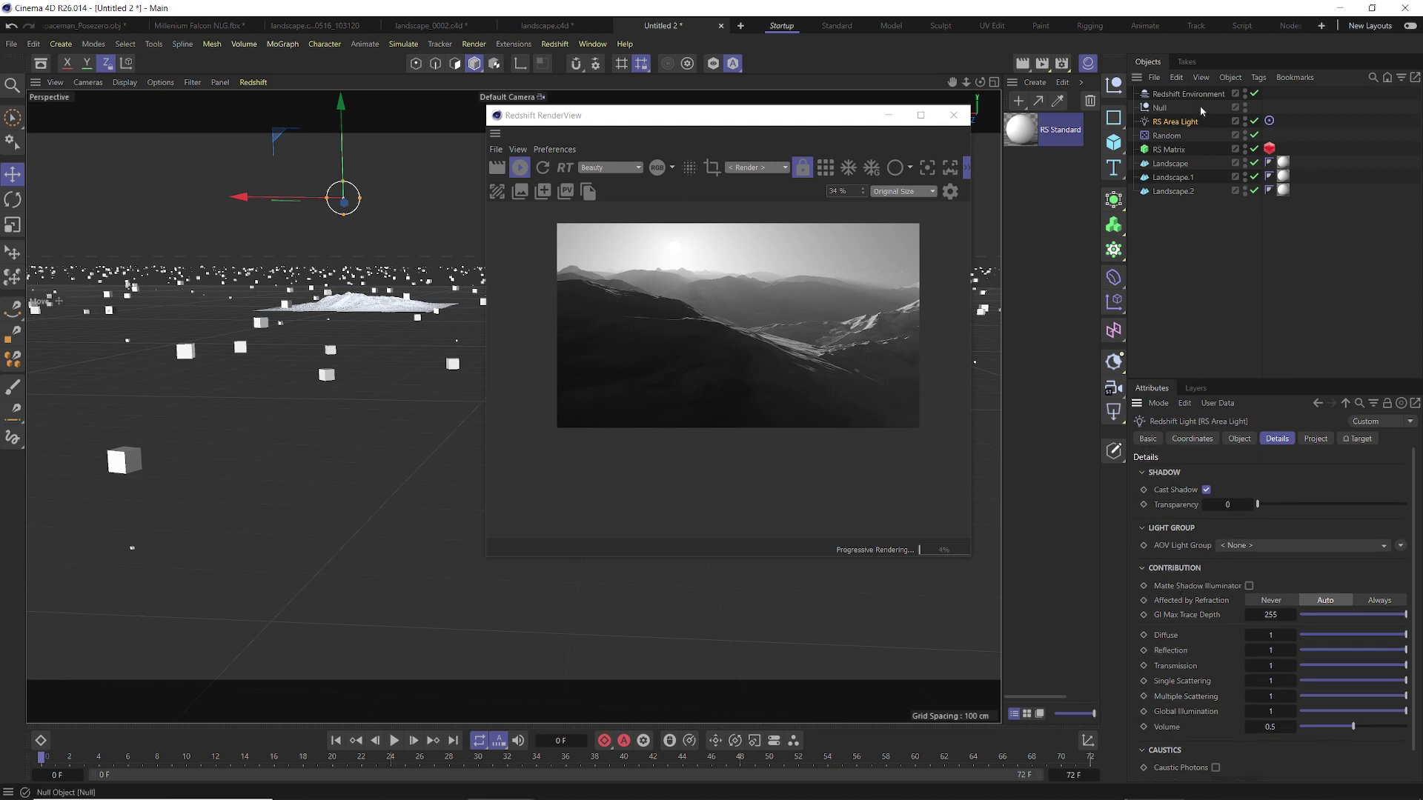
# Set the RS Area Light's color to a warm peach with RGB 255, 206, 171.
pyautogui.click(1236, 438)
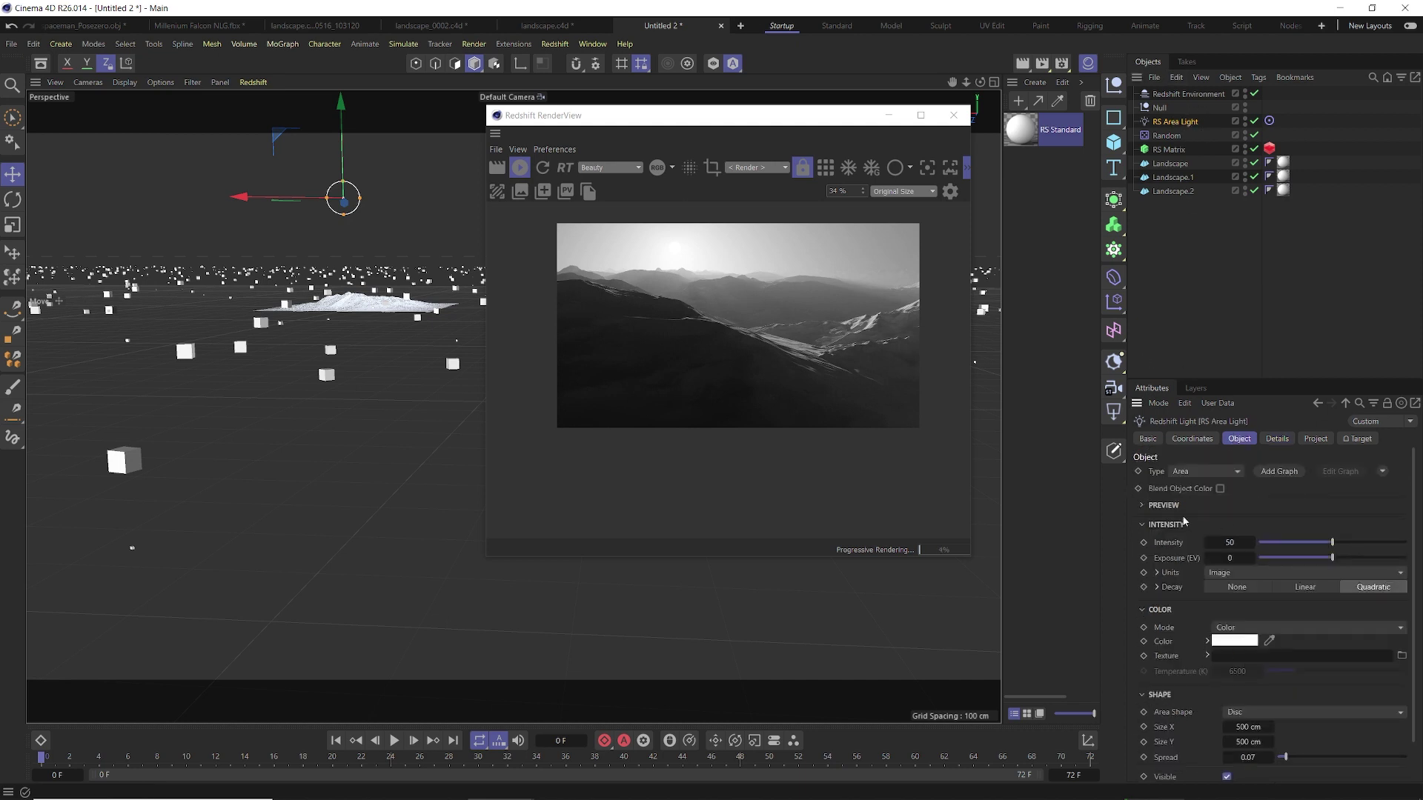
pyautogui.click(1225, 642)
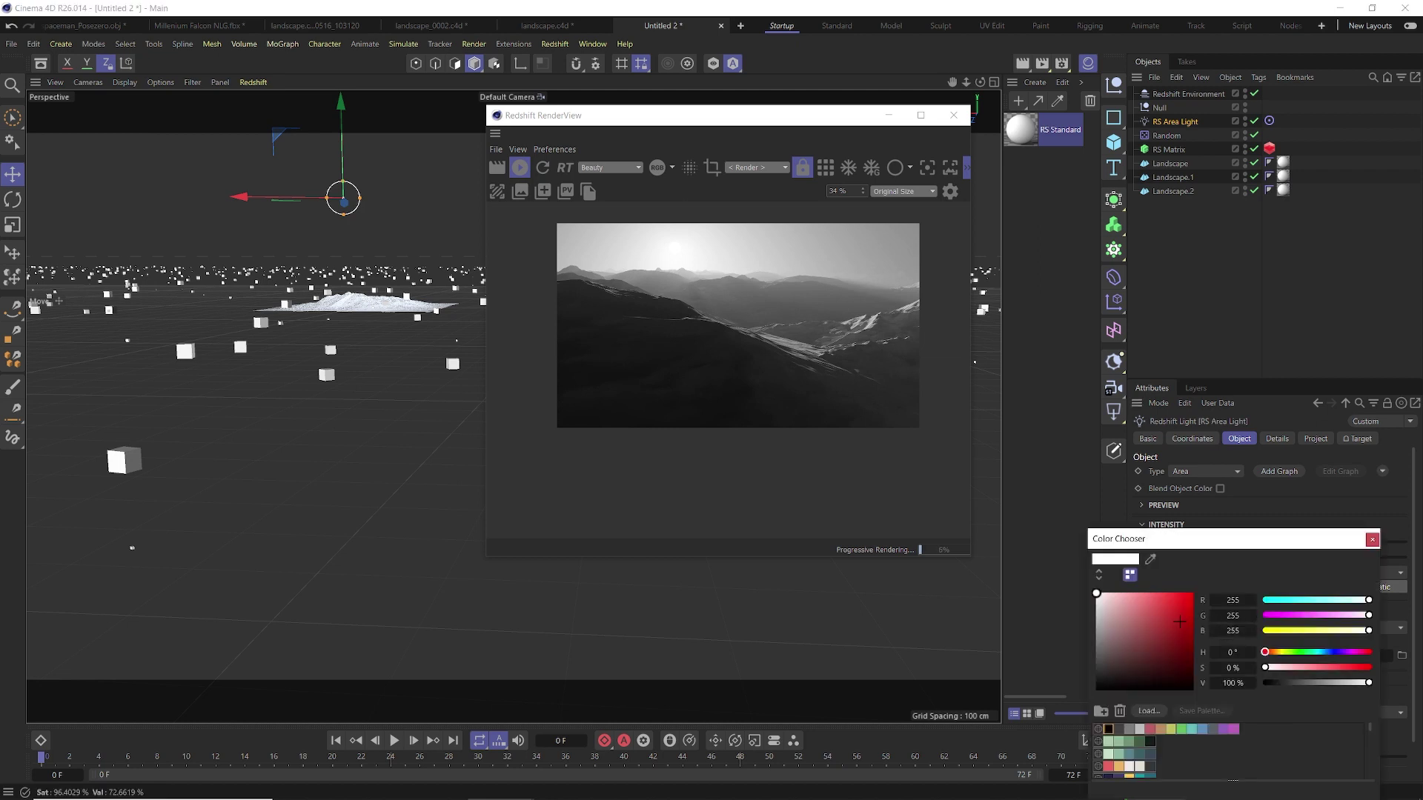
pyautogui.moveTo(1367, 631); pyautogui.dragTo(1273, 653)
pyautogui.click(1124, 597)
pyautogui.moveTo(1124, 598); pyautogui.dragTo(1115, 593)
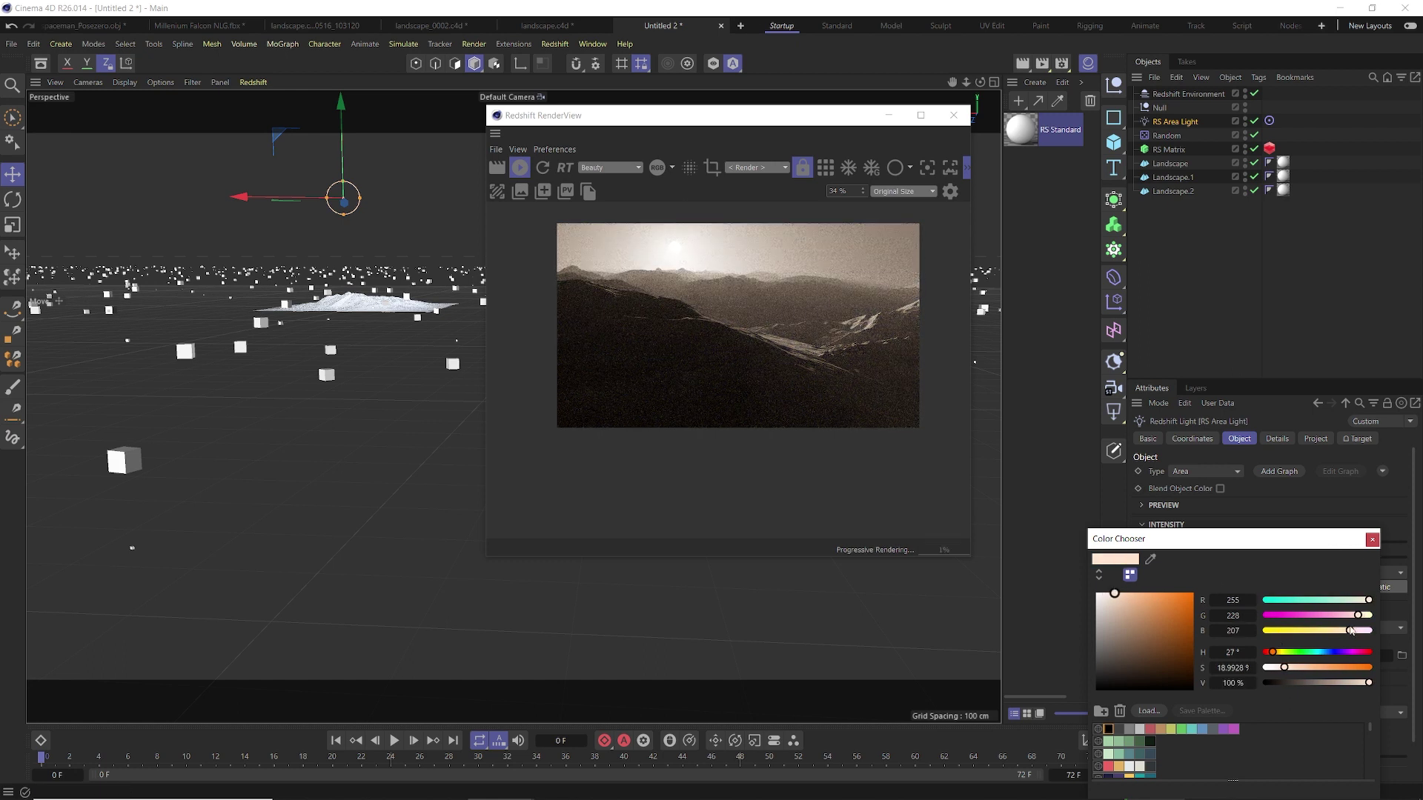
pyautogui.moveTo(1350, 631); pyautogui.dragTo(1336, 631)
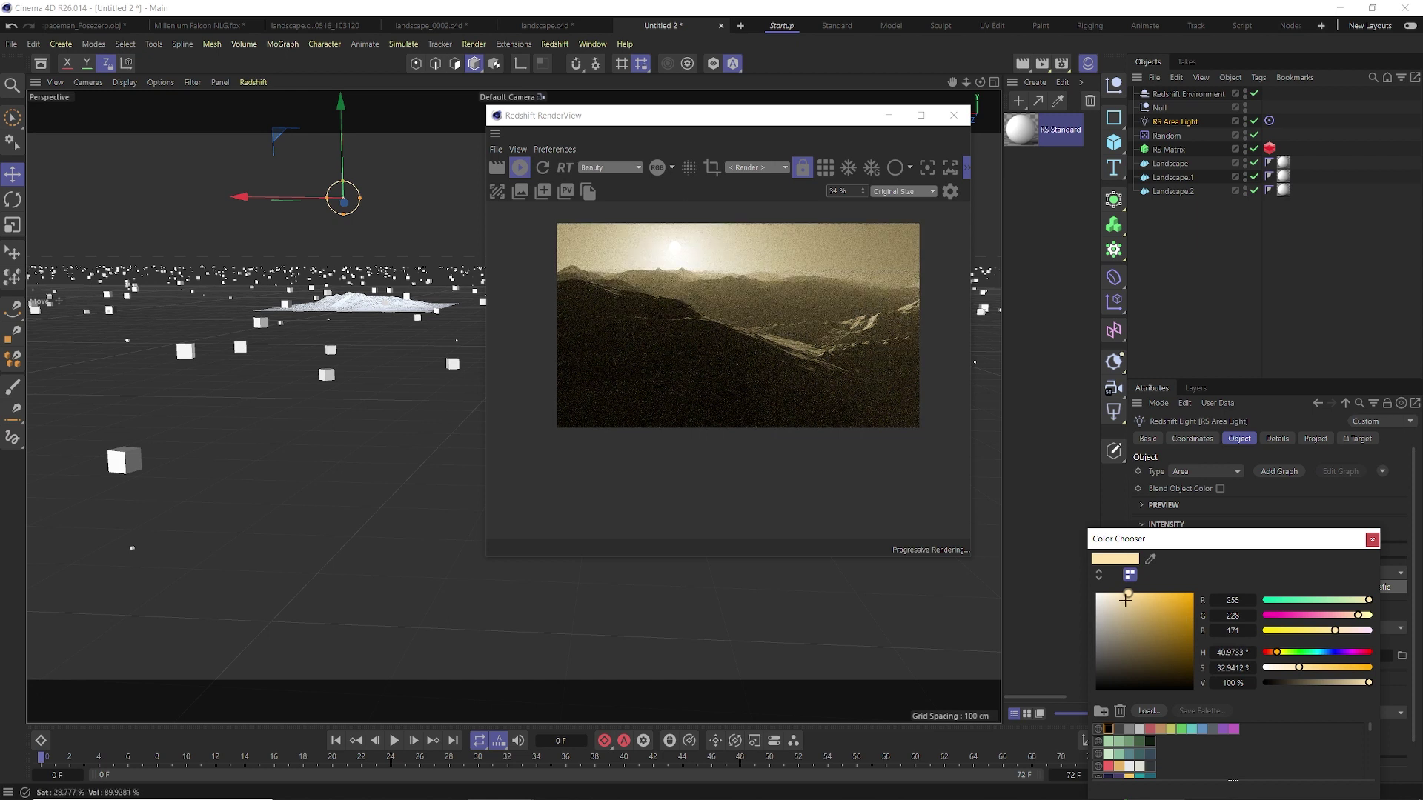
pyautogui.moveTo(1277, 653); pyautogui.dragTo(1272, 653)
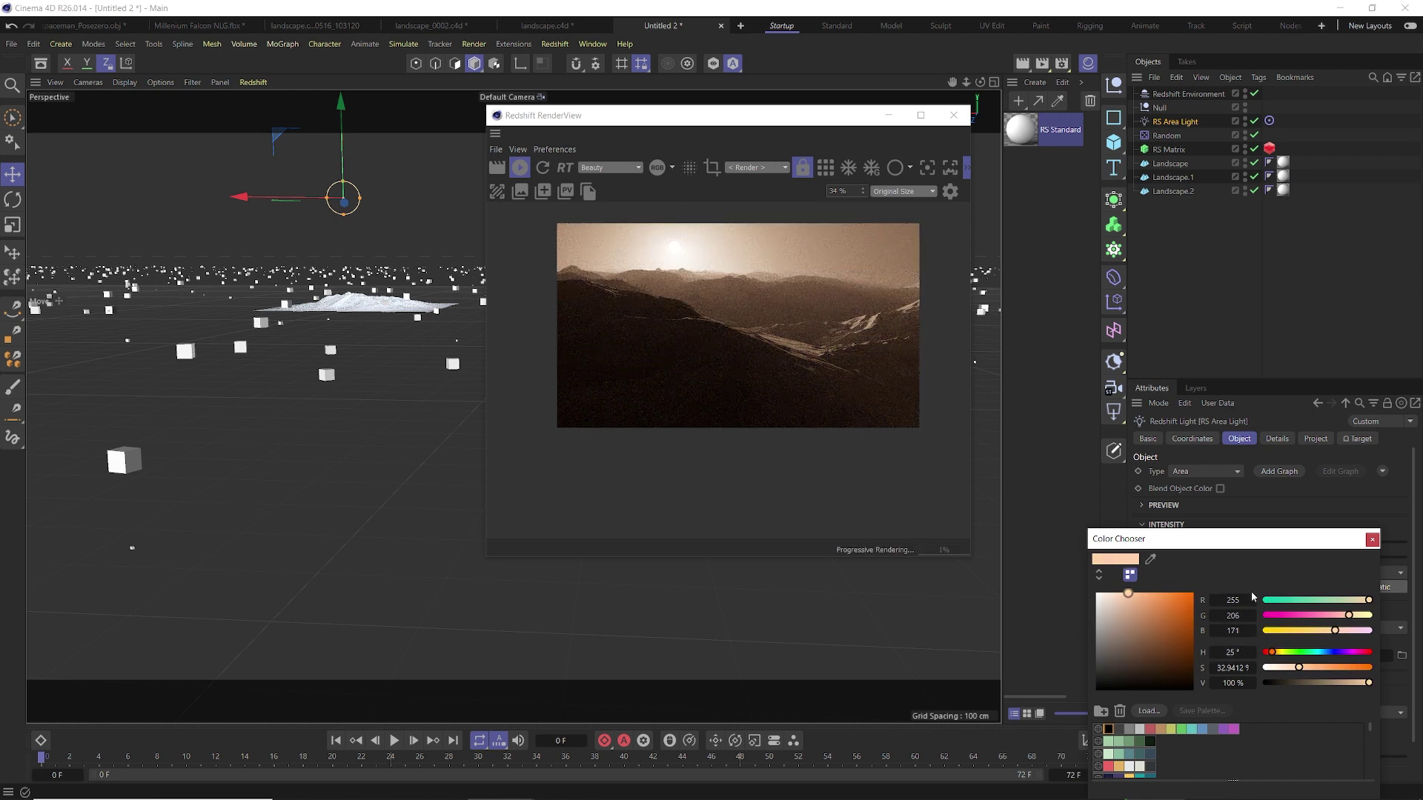
pyautogui.click(1371, 540)
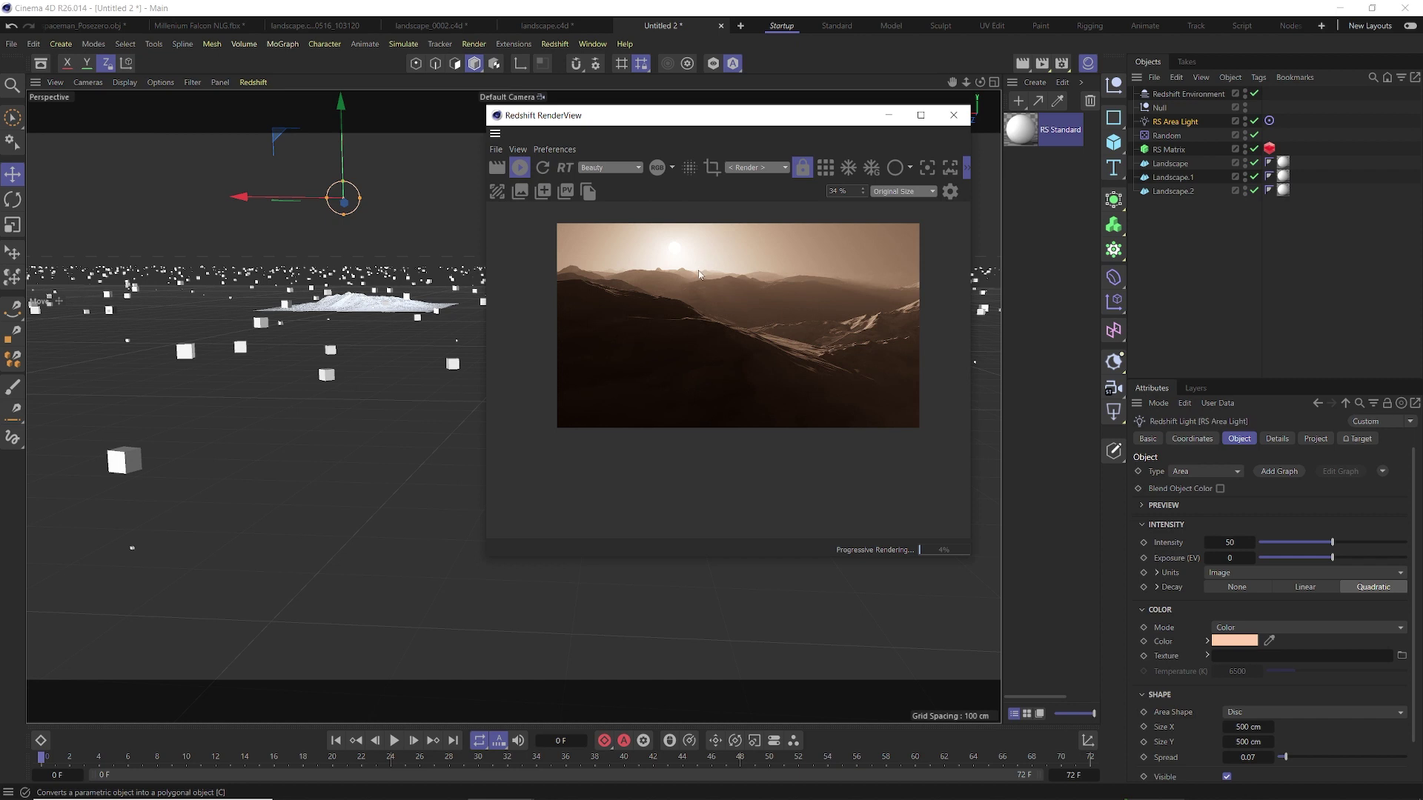
# Create a new Redshift Standard material and open it for editing, keeping the enlarged render preview in sight.
pyautogui.scroll(4, 756, 313)
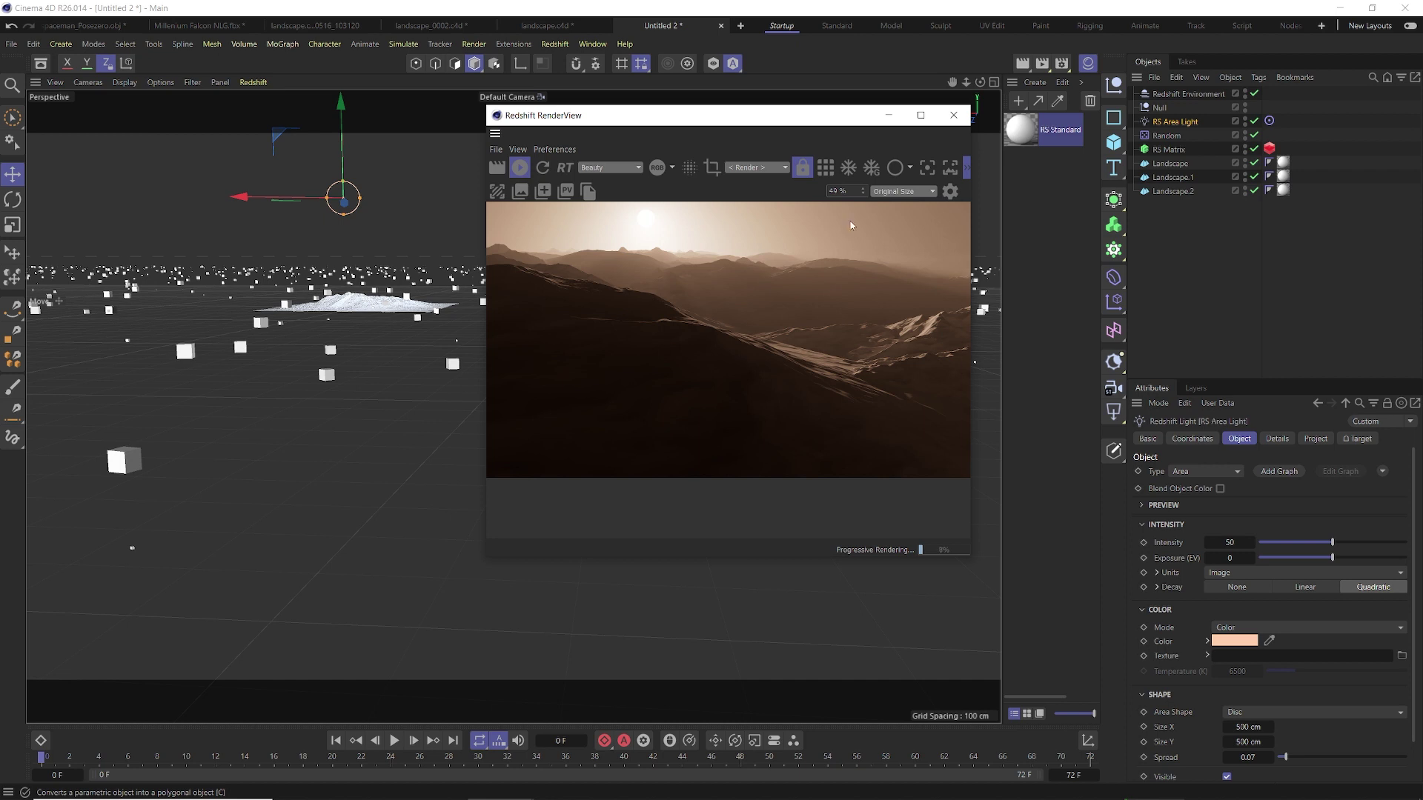
pyautogui.moveTo(852, 116); pyautogui.dragTo(755, 117)
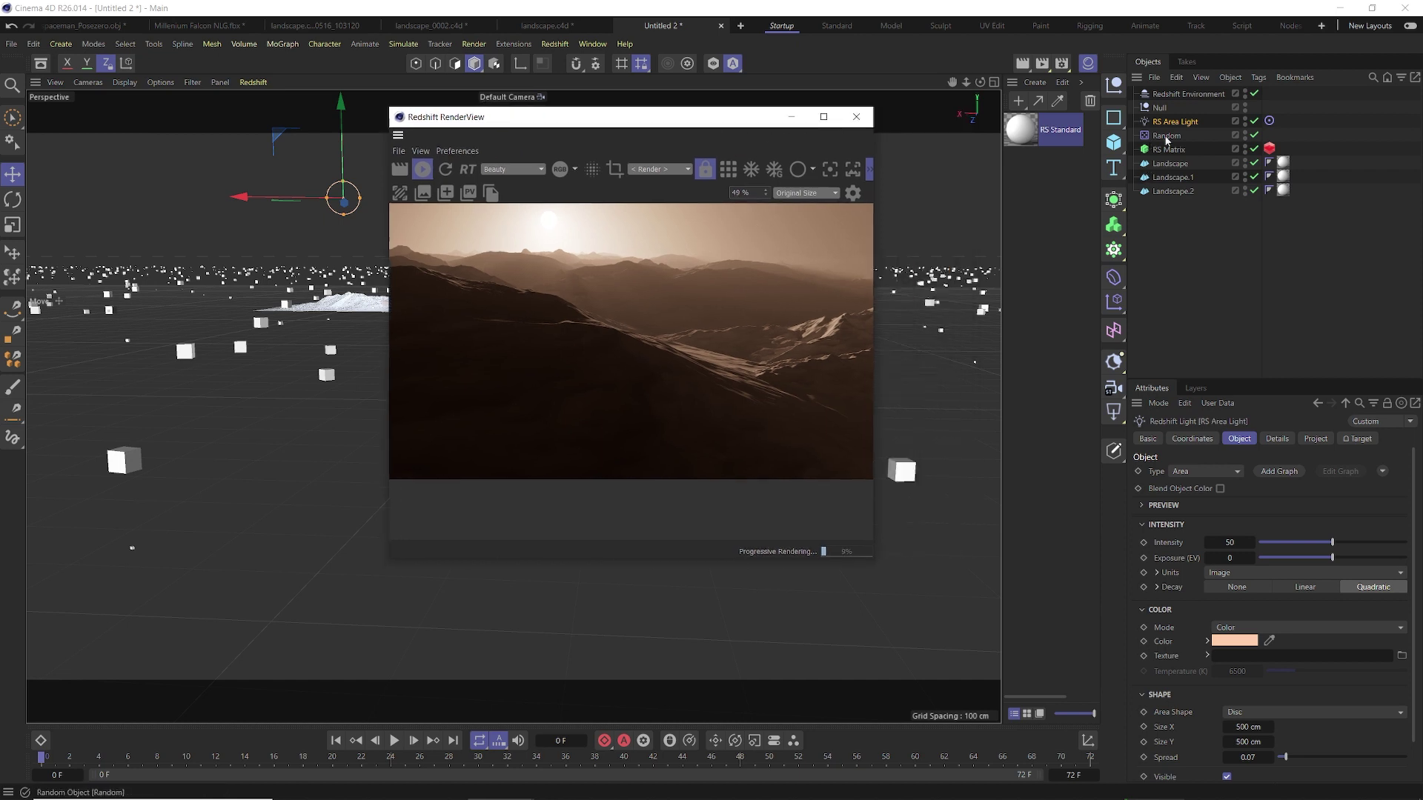
pyautogui.click(1034, 82)
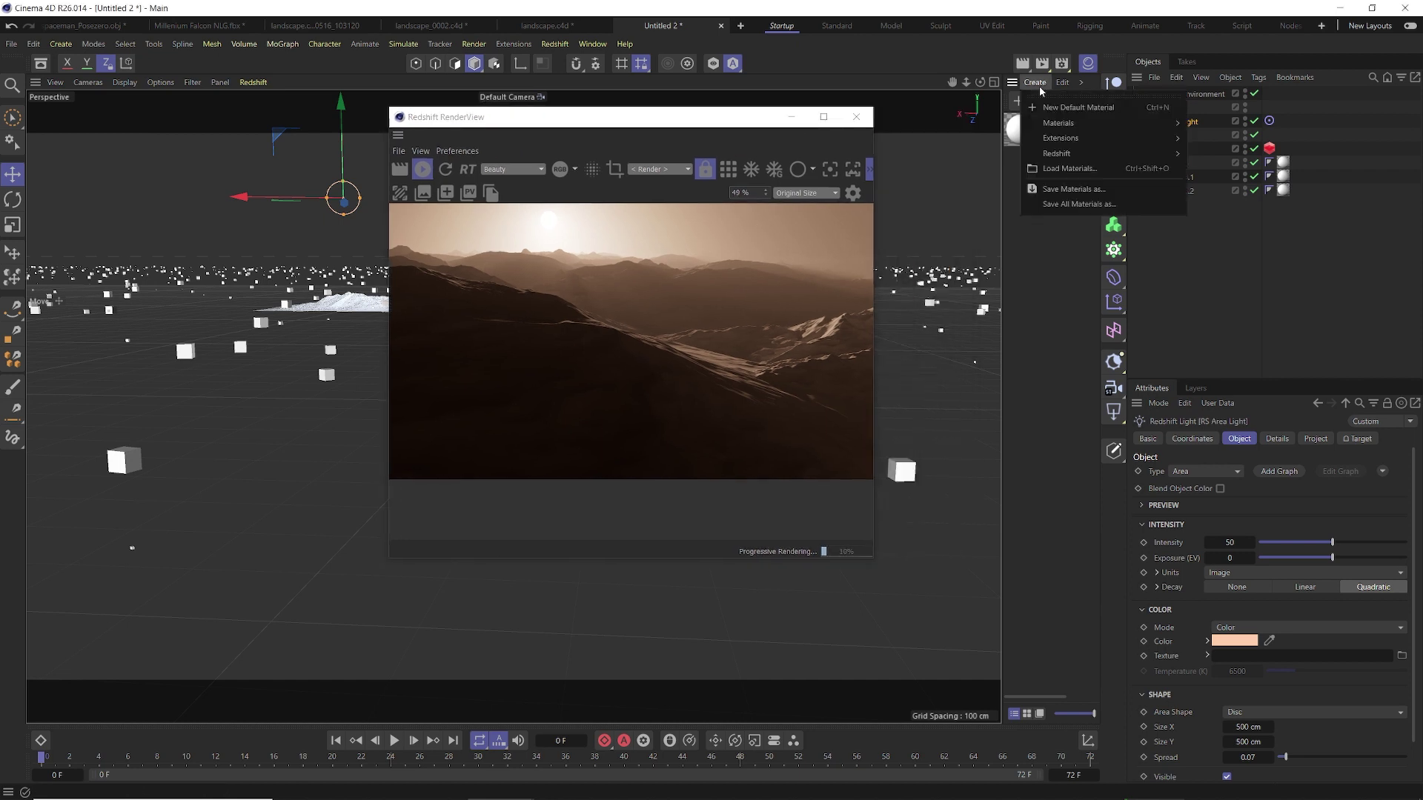
pyautogui.moveTo(1059, 153)
pyautogui.moveTo(1205, 154)
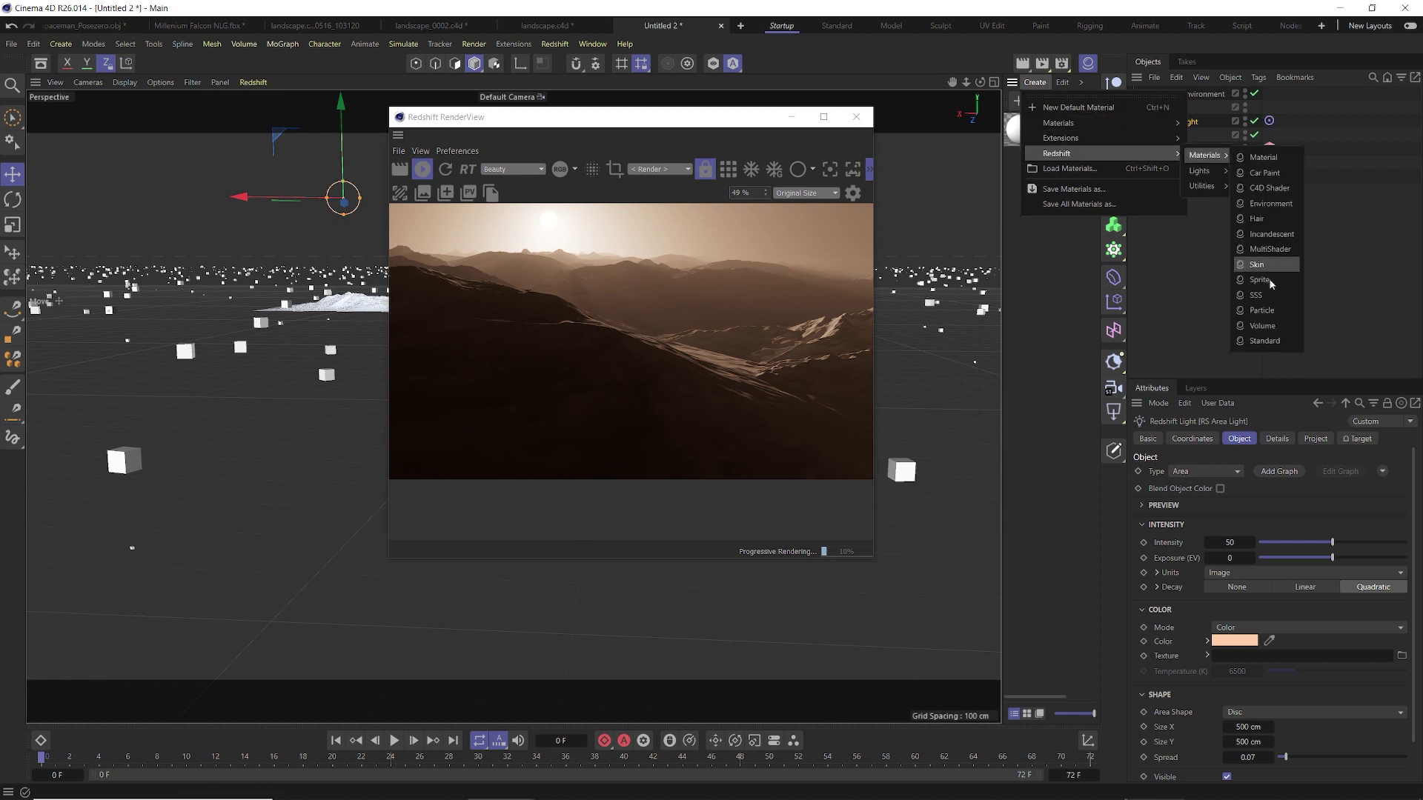
pyautogui.click(1268, 338)
pyautogui.doubleClick(1029, 133)
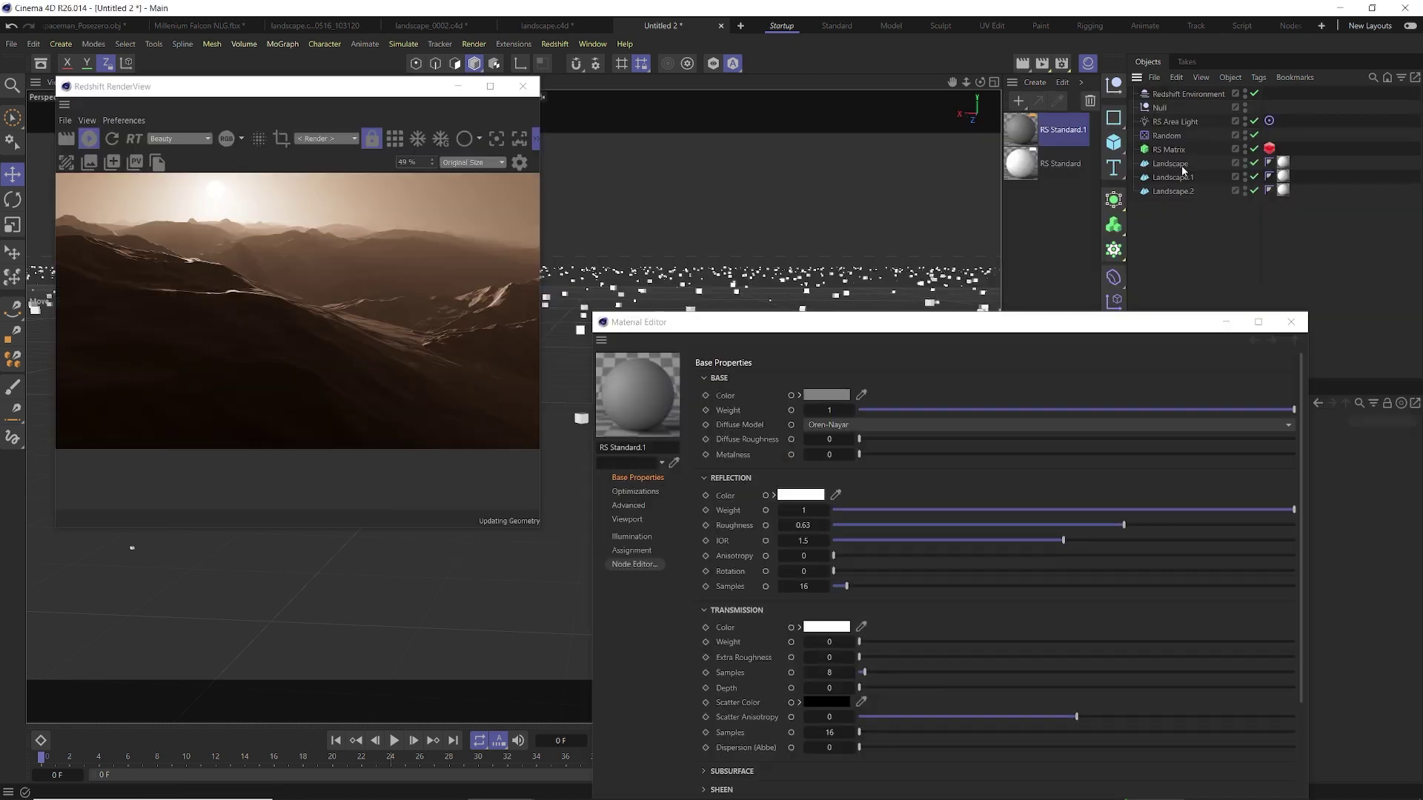
# Assign the new Redshift Standard material to the three landscape objects and move its editor clear of the render preview.
pyautogui.click(1015, 129)
pyautogui.moveTo(1173, 167); pyautogui.dragTo(1181, 194)
pyautogui.moveTo(901, 327); pyautogui.dragTo(929, 118)
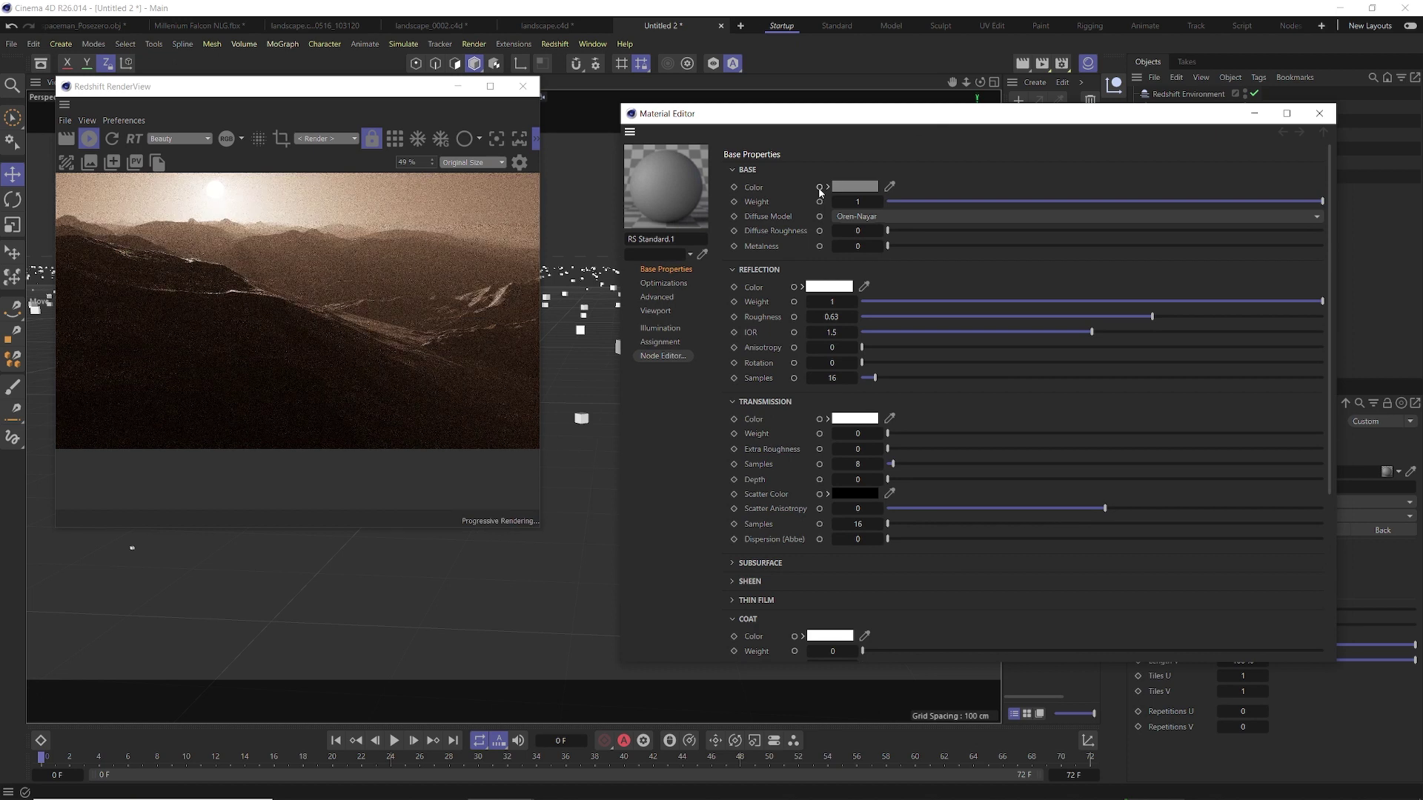
# Add a Maxon Noise node to the new material and connect its Out Color to the RS Standard base color.
pyautogui.click(819, 188)
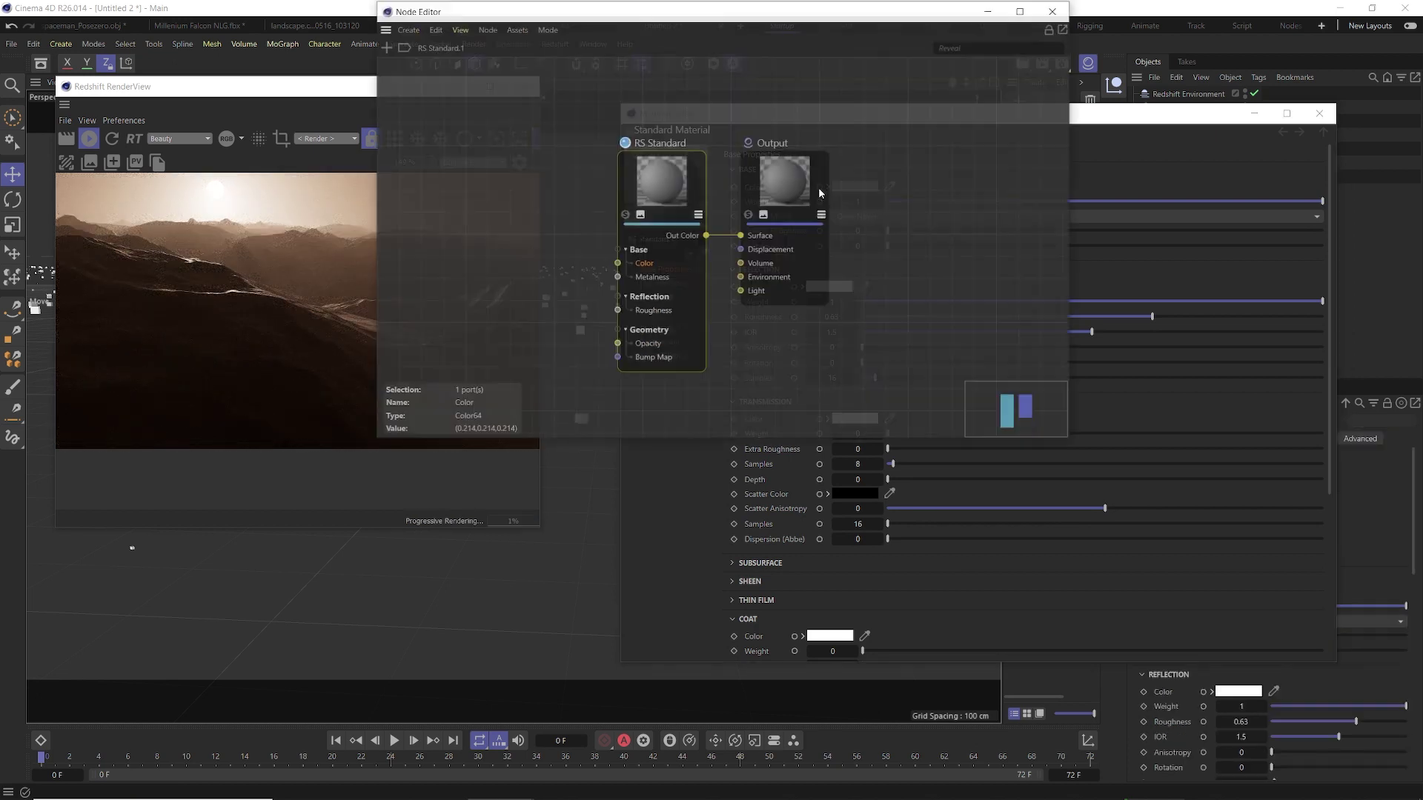
pyautogui.click(505, 235)
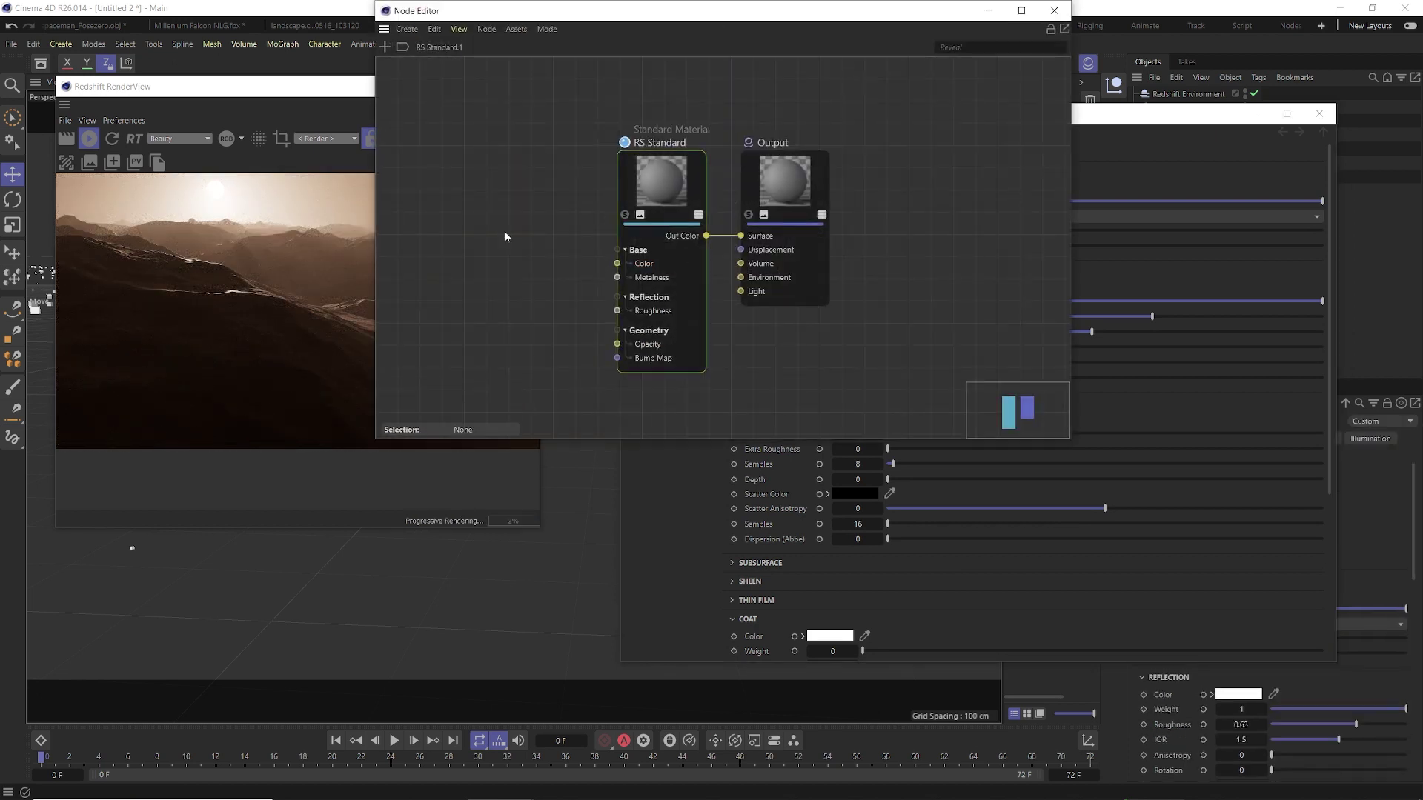
pyautogui.doubleClick(505, 236)
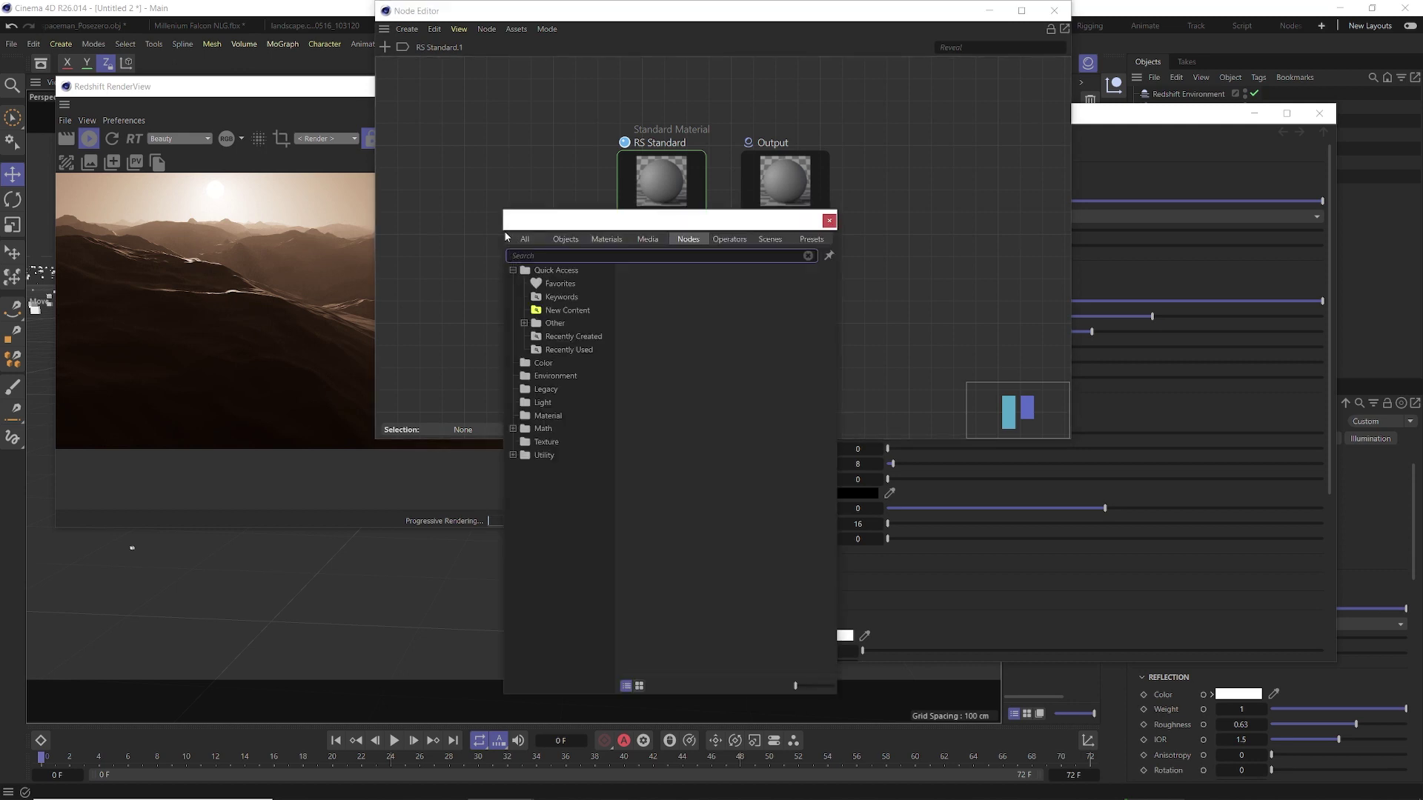
pyautogui.write('max')
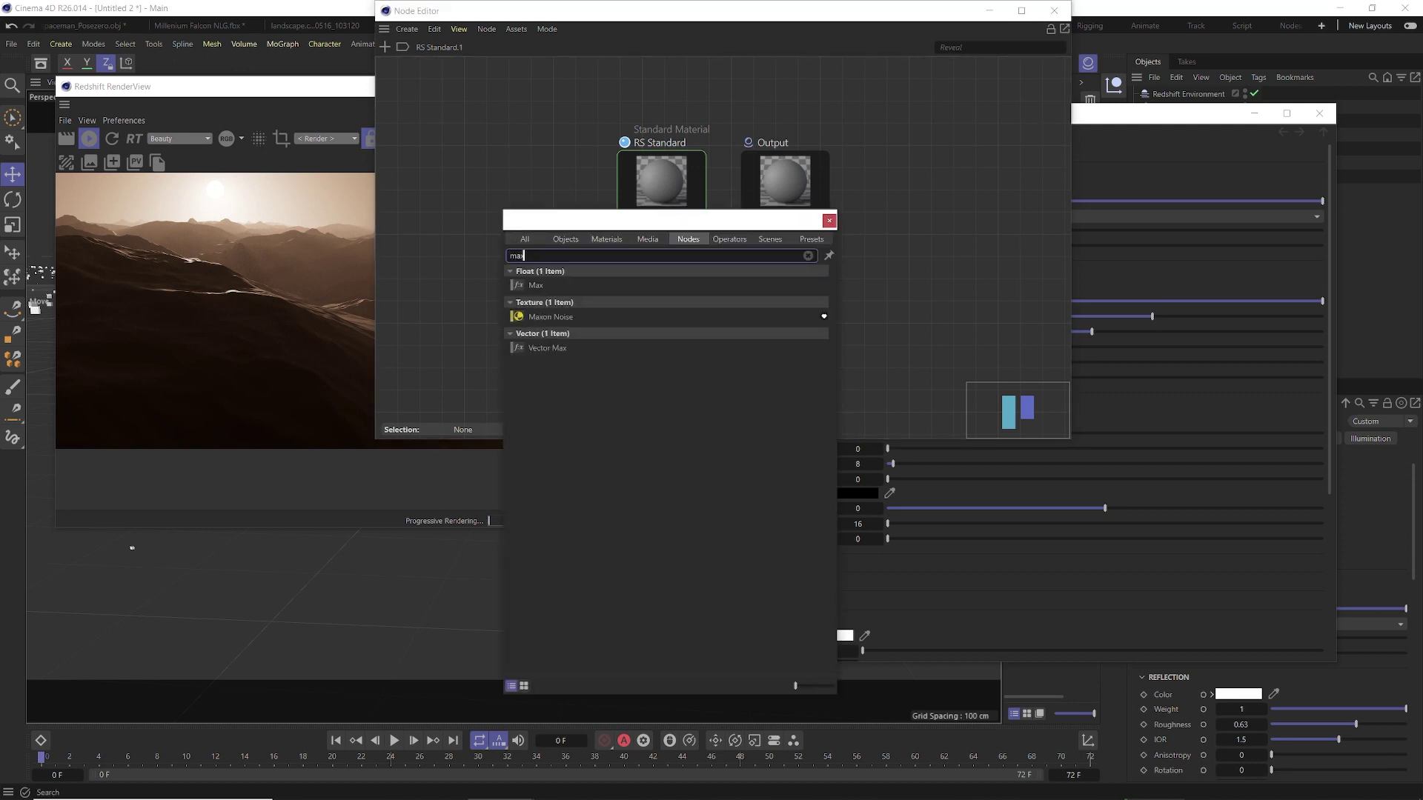
pyautogui.doubleClick(563, 317)
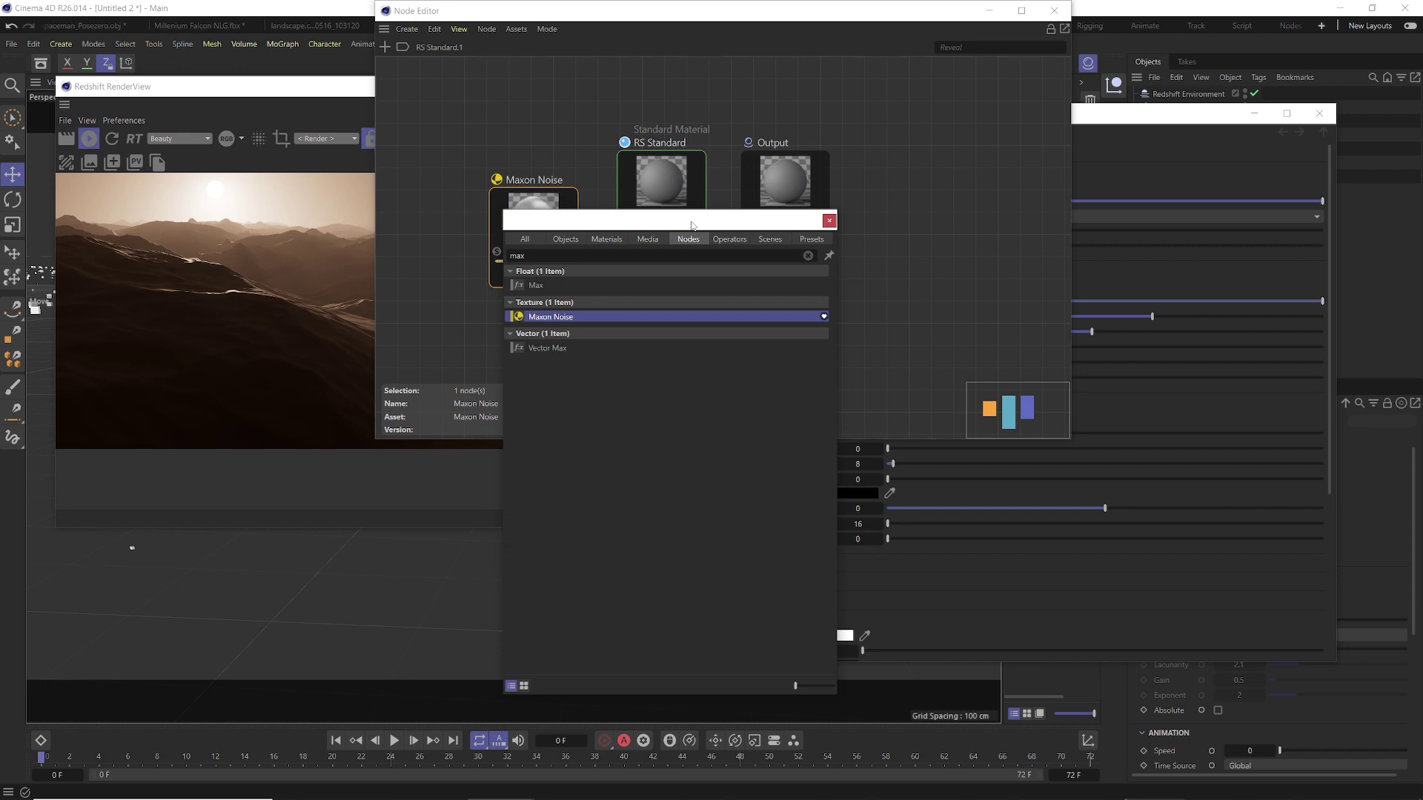
pyautogui.click(830, 221)
pyautogui.moveTo(579, 272); pyautogui.dragTo(618, 264)
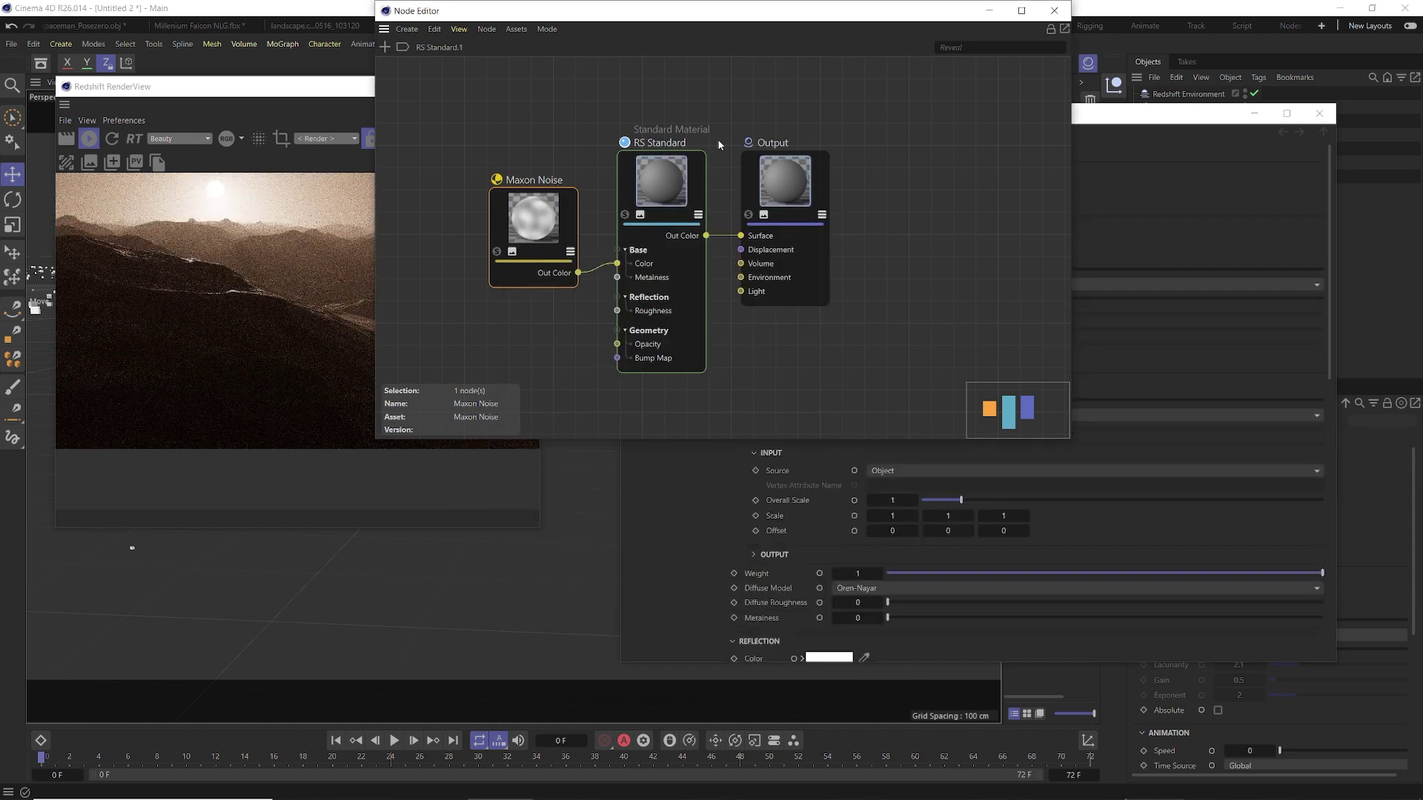
# Solo the Maxon Noise node to preview its pattern on the terrain and return to the material's base properties.
pyautogui.moveTo(686, 16); pyautogui.dragTo(887, 87)
pyautogui.click(704, 321)
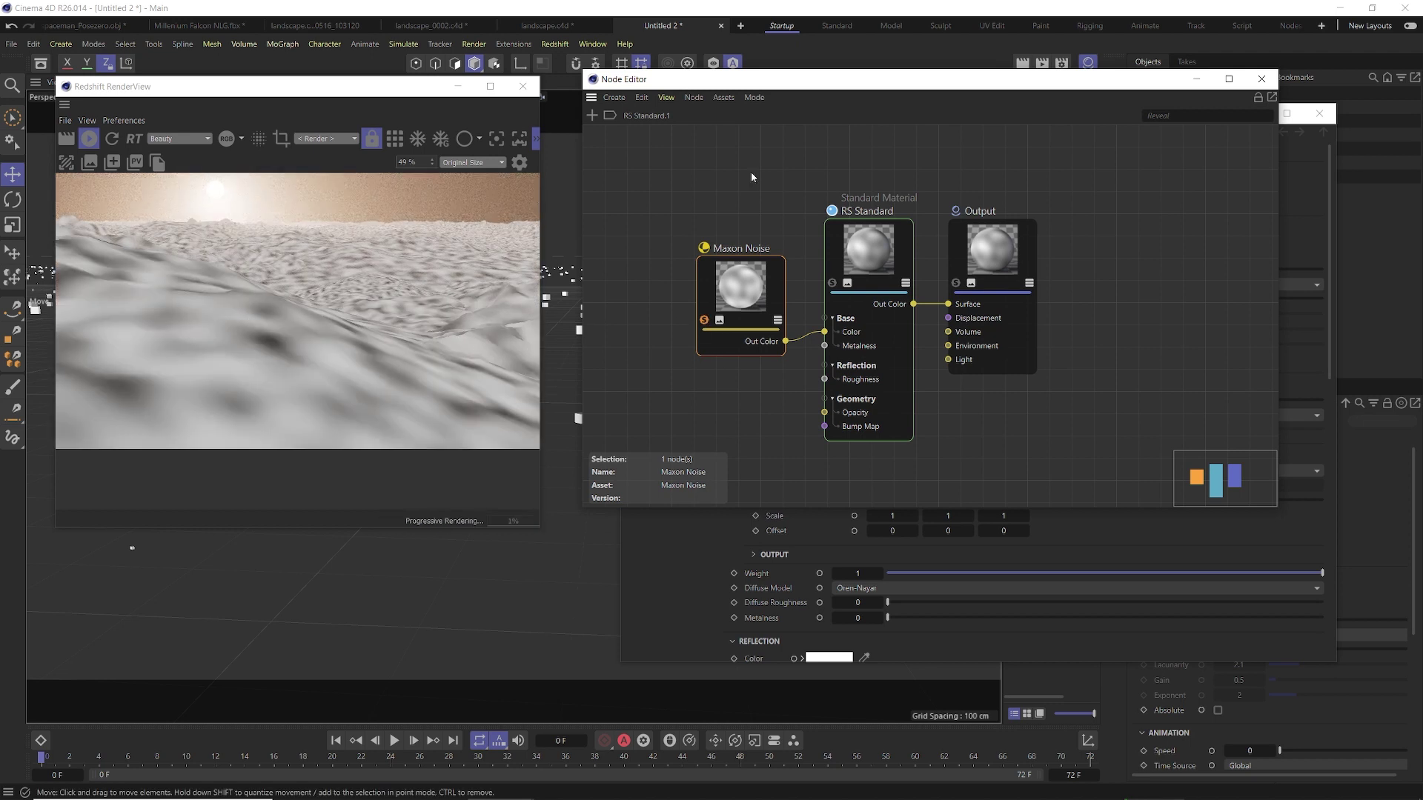
pyautogui.click(1262, 79)
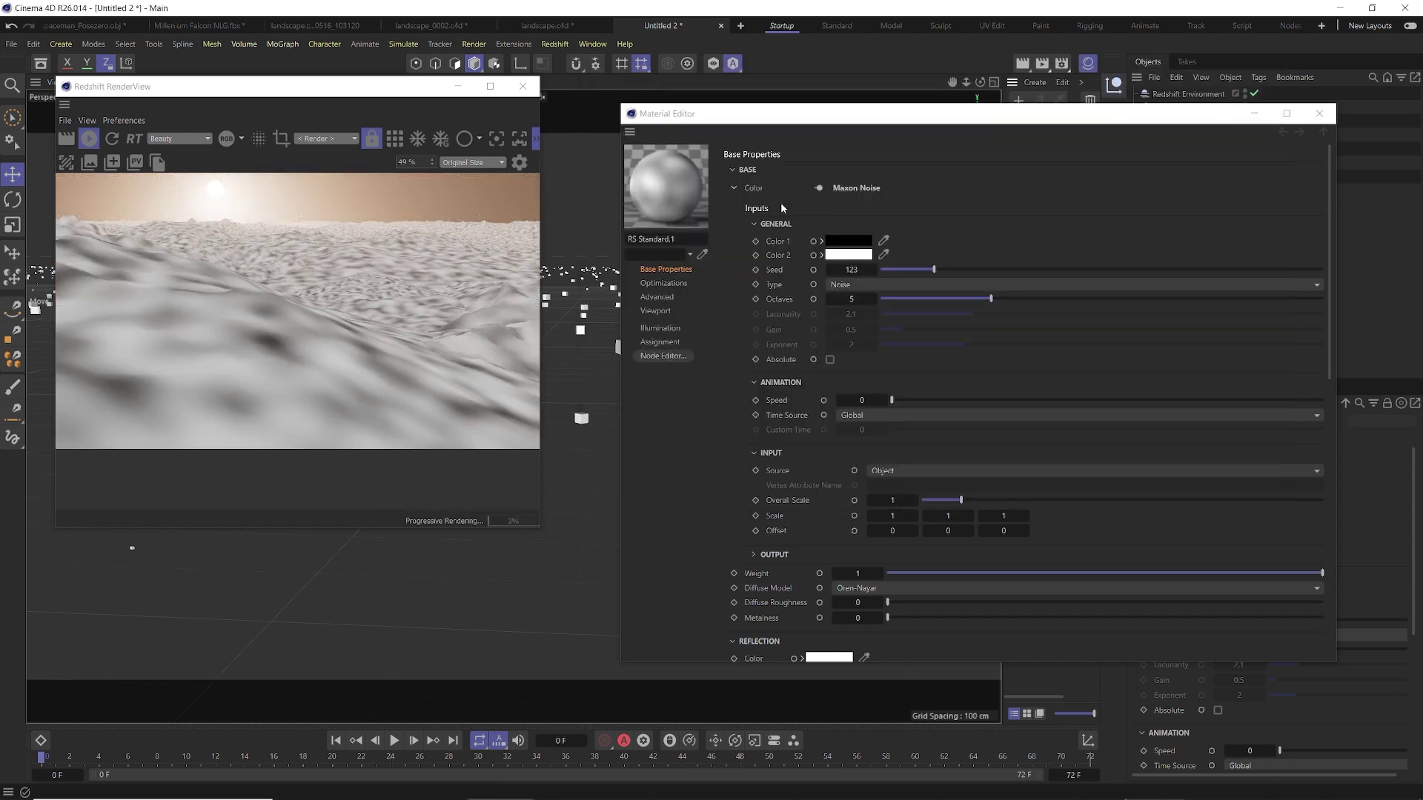
pyautogui.moveTo(790, 119); pyautogui.dragTo(794, 82)
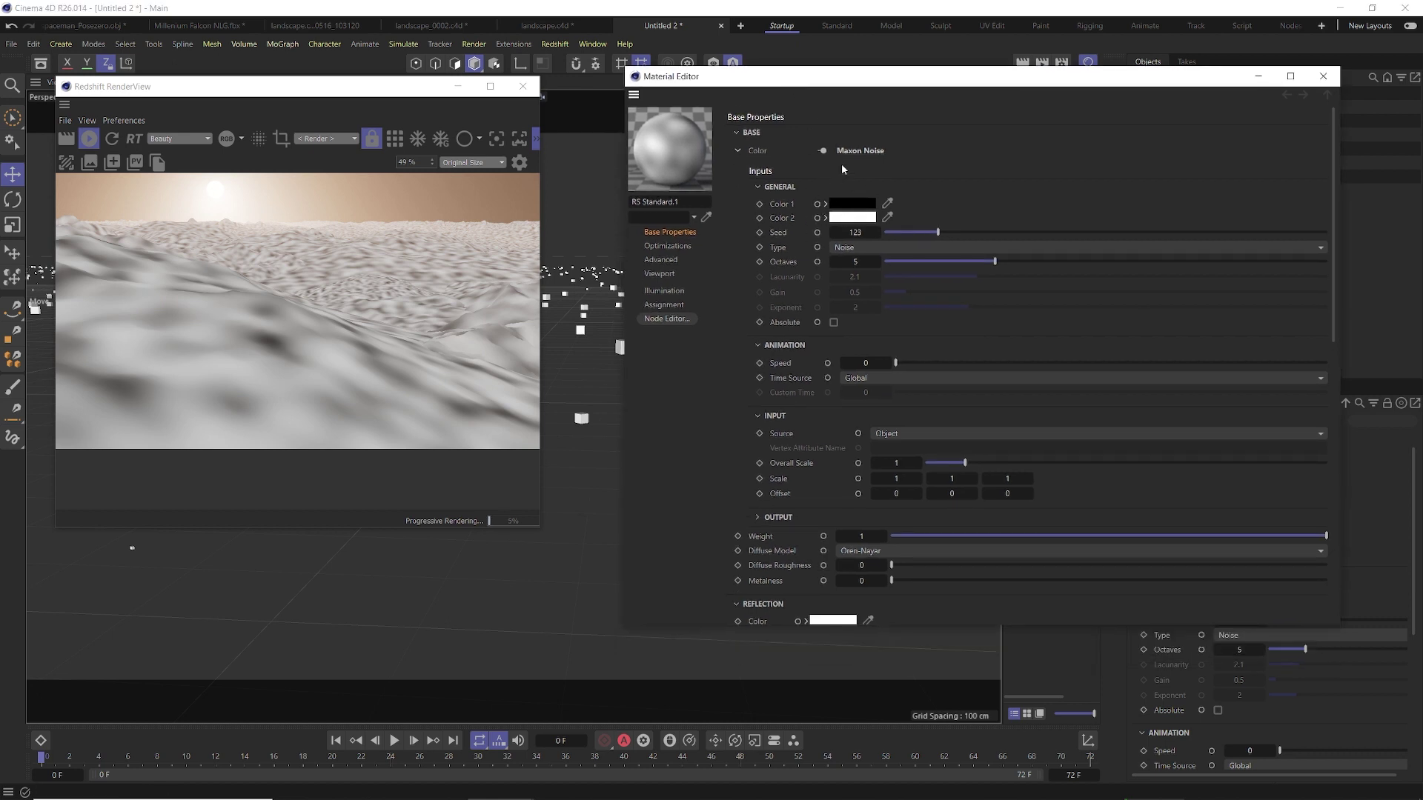
# Give the Maxon Noise a muted red Color 2 and a dark orange-brown Color 1 with RGB 45, 13, 6.
pyautogui.click(852, 217)
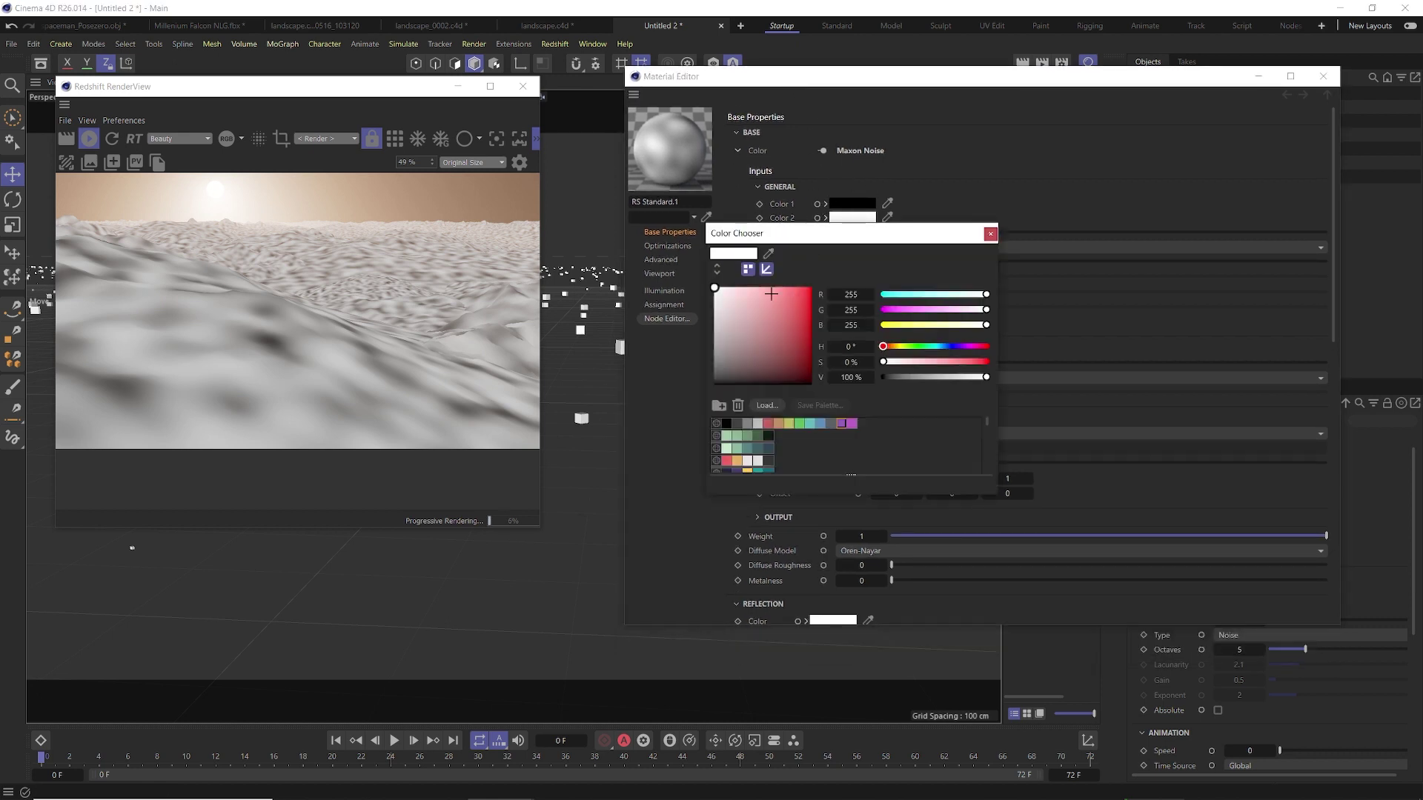
pyautogui.click(781, 352)
pyautogui.click(991, 236)
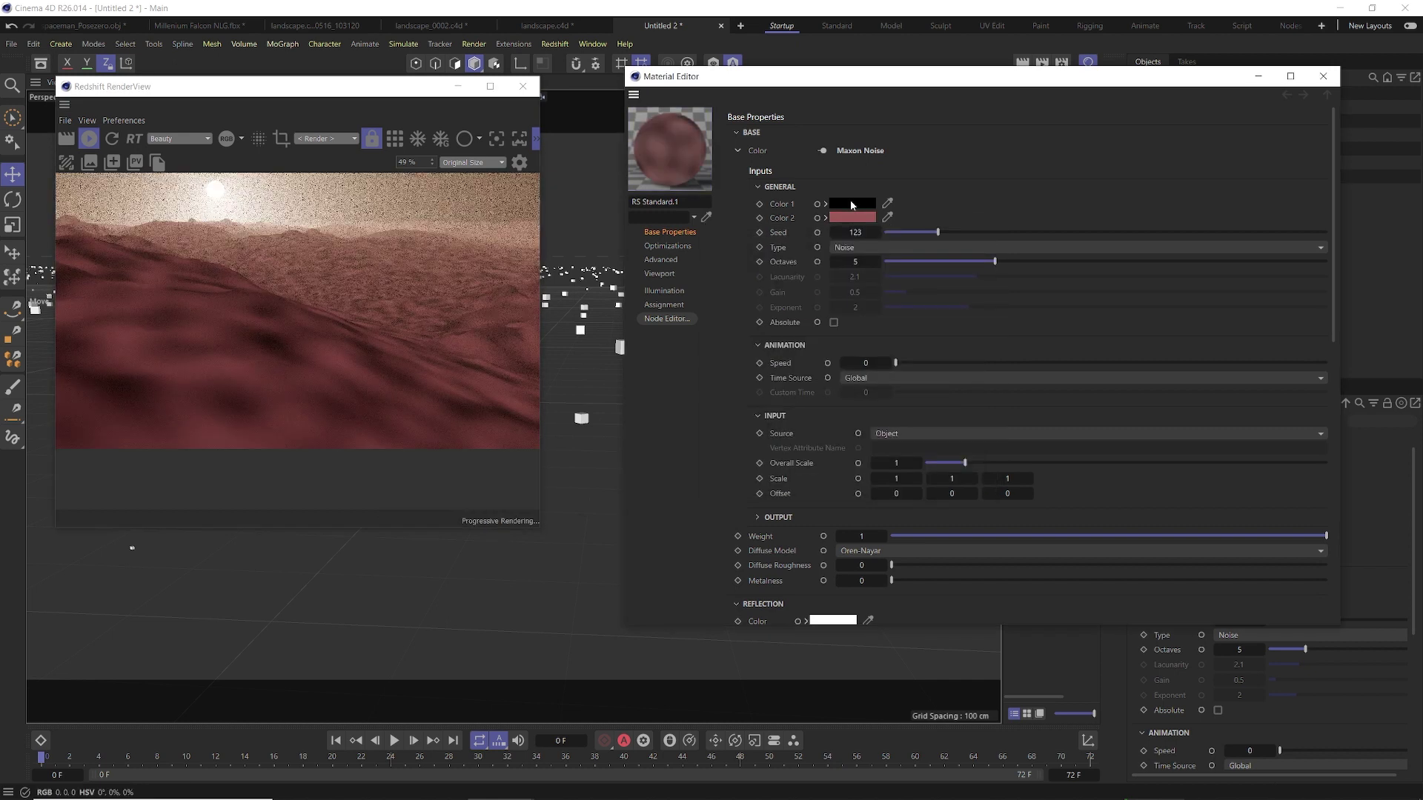
pyautogui.click(851, 203)
pyautogui.moveTo(791, 298); pyautogui.dragTo(793, 327)
pyautogui.moveTo(892, 311); pyautogui.dragTo(882, 311)
pyautogui.moveTo(802, 332); pyautogui.dragTo(799, 353)
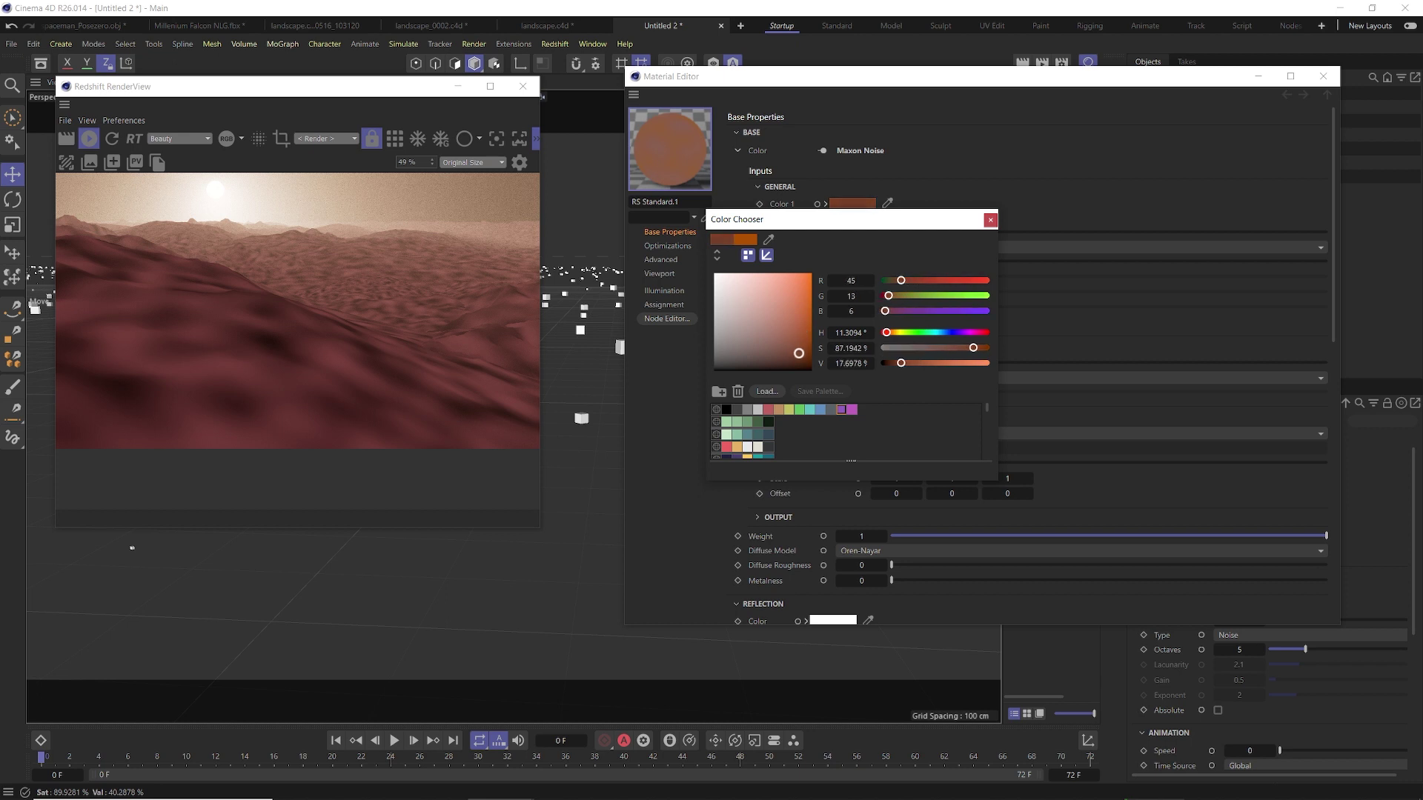
pyautogui.click(990, 221)
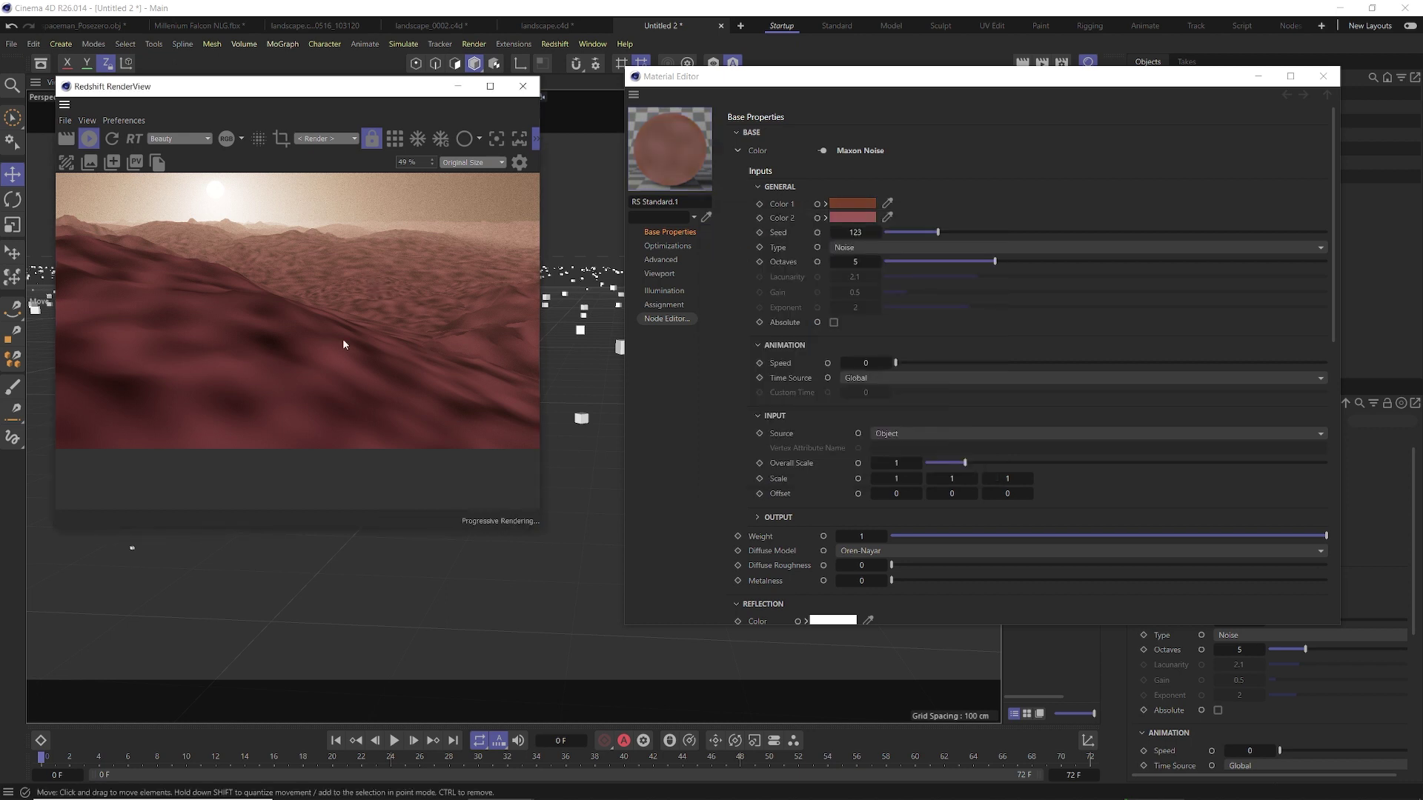
# Darken the Maxon Noise's Color 2 to a deep red with RGB 34, 8, 8.
pyautogui.click(840, 220)
pyautogui.moveTo(781, 352); pyautogui.dragTo(787, 370)
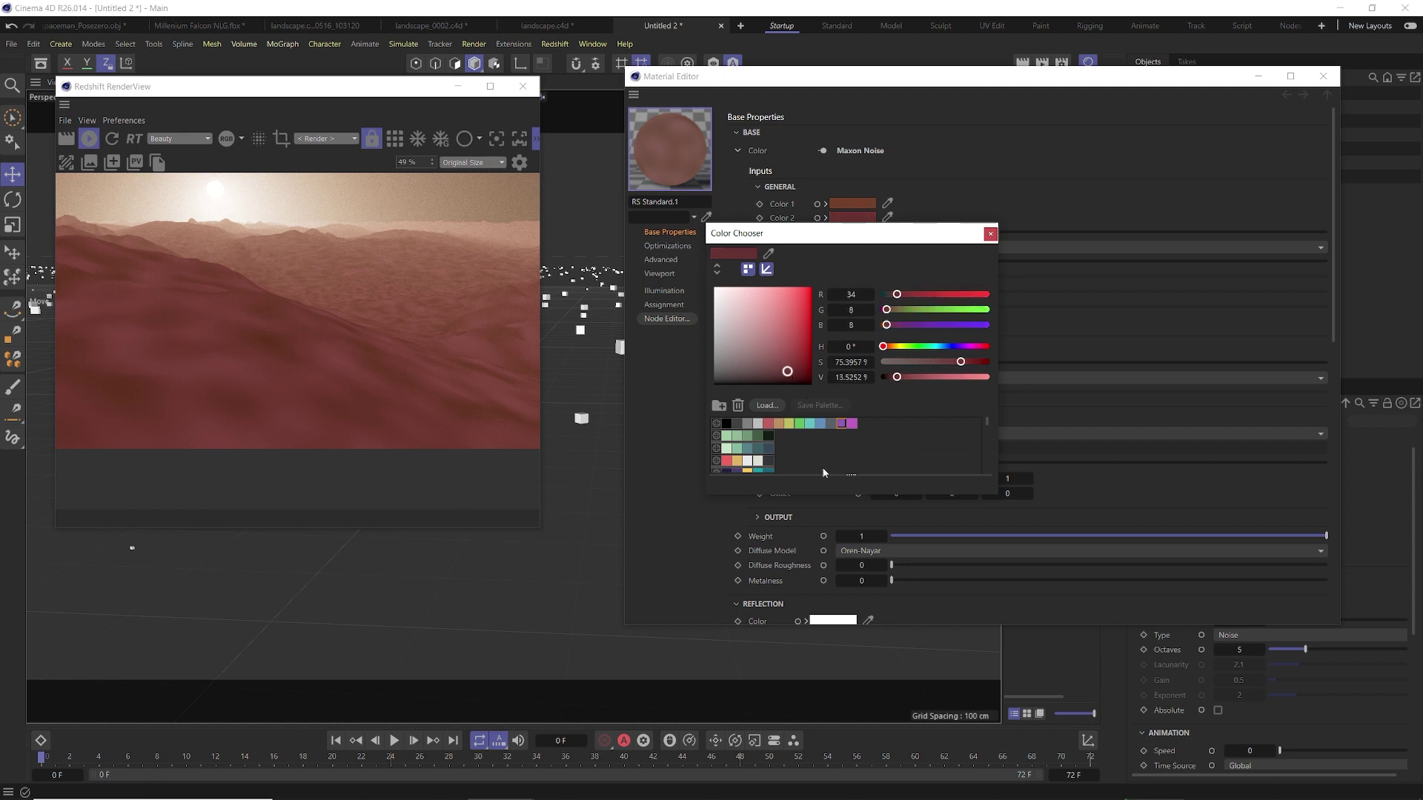
pyautogui.click(991, 234)
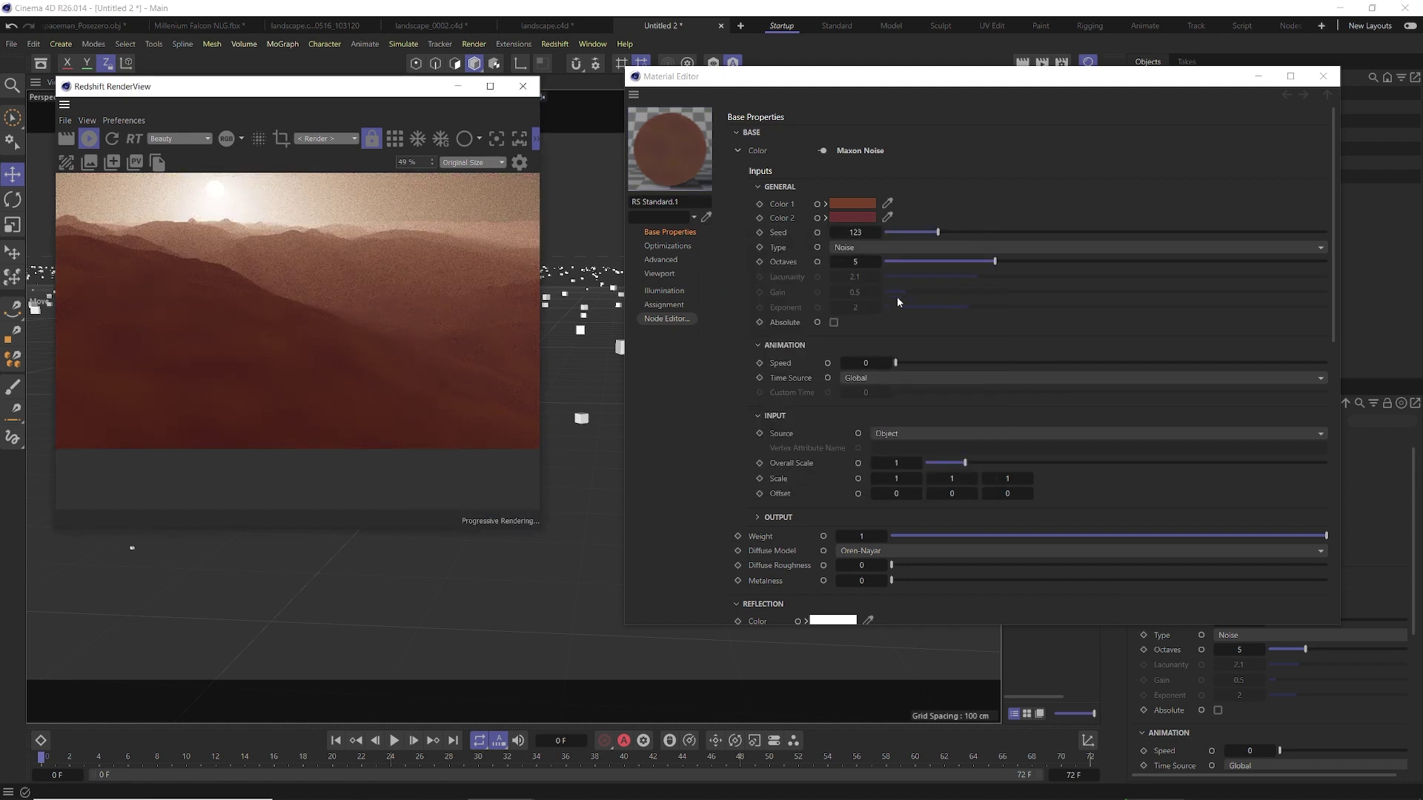
# Change the Maxon Noise type to Turbulence and set its overall scale to 0.5.
pyautogui.click(857, 249)
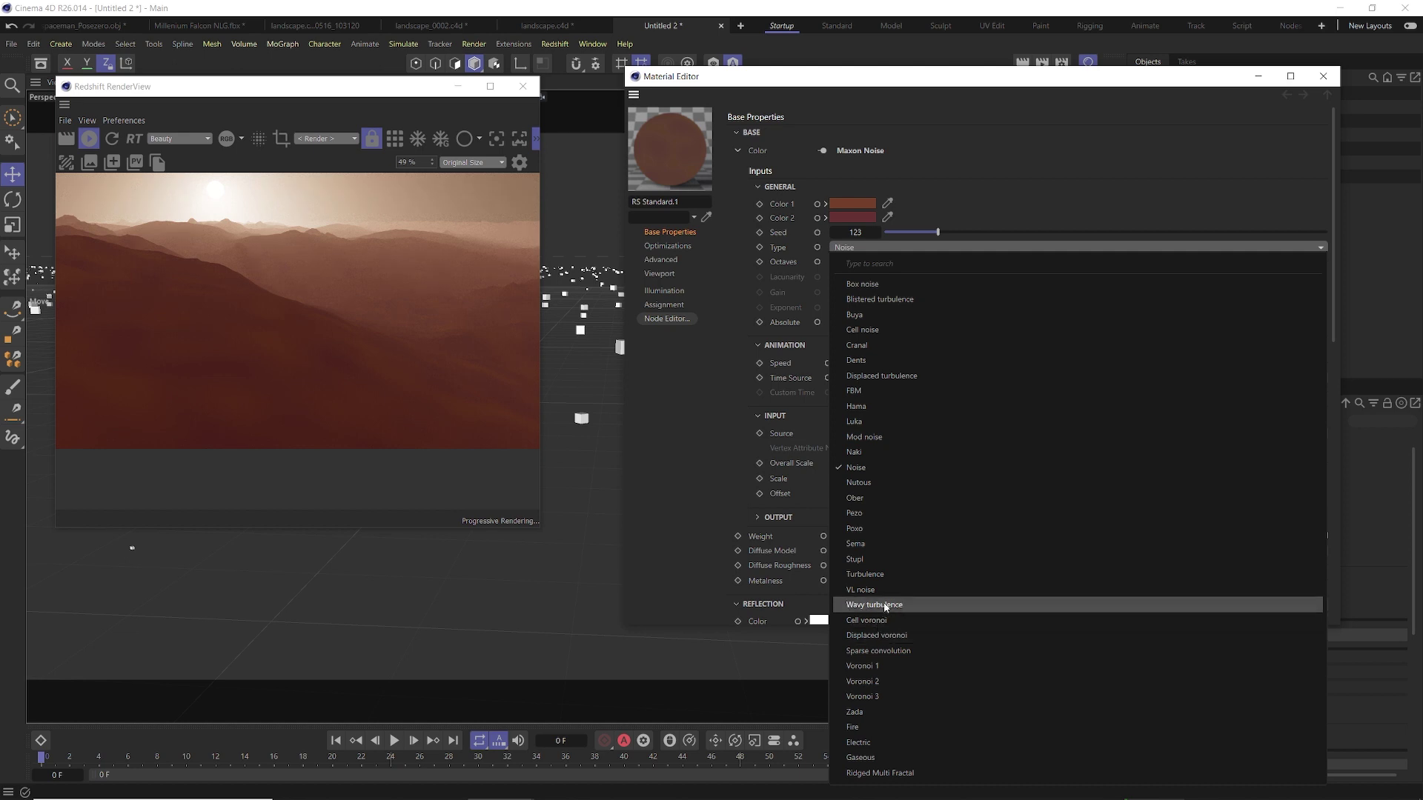
pyautogui.click(888, 576)
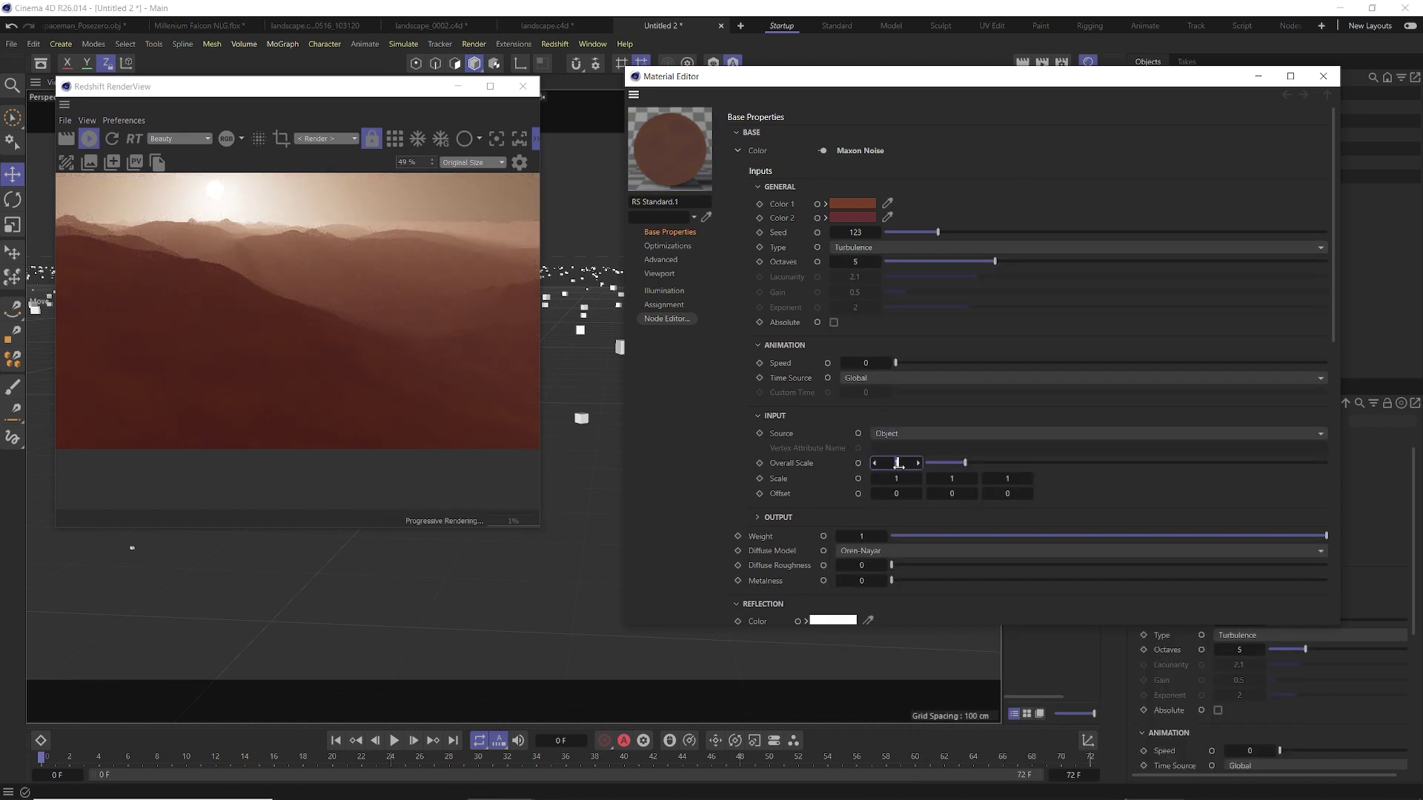
pyautogui.write('.5')
pyautogui.press('Return')
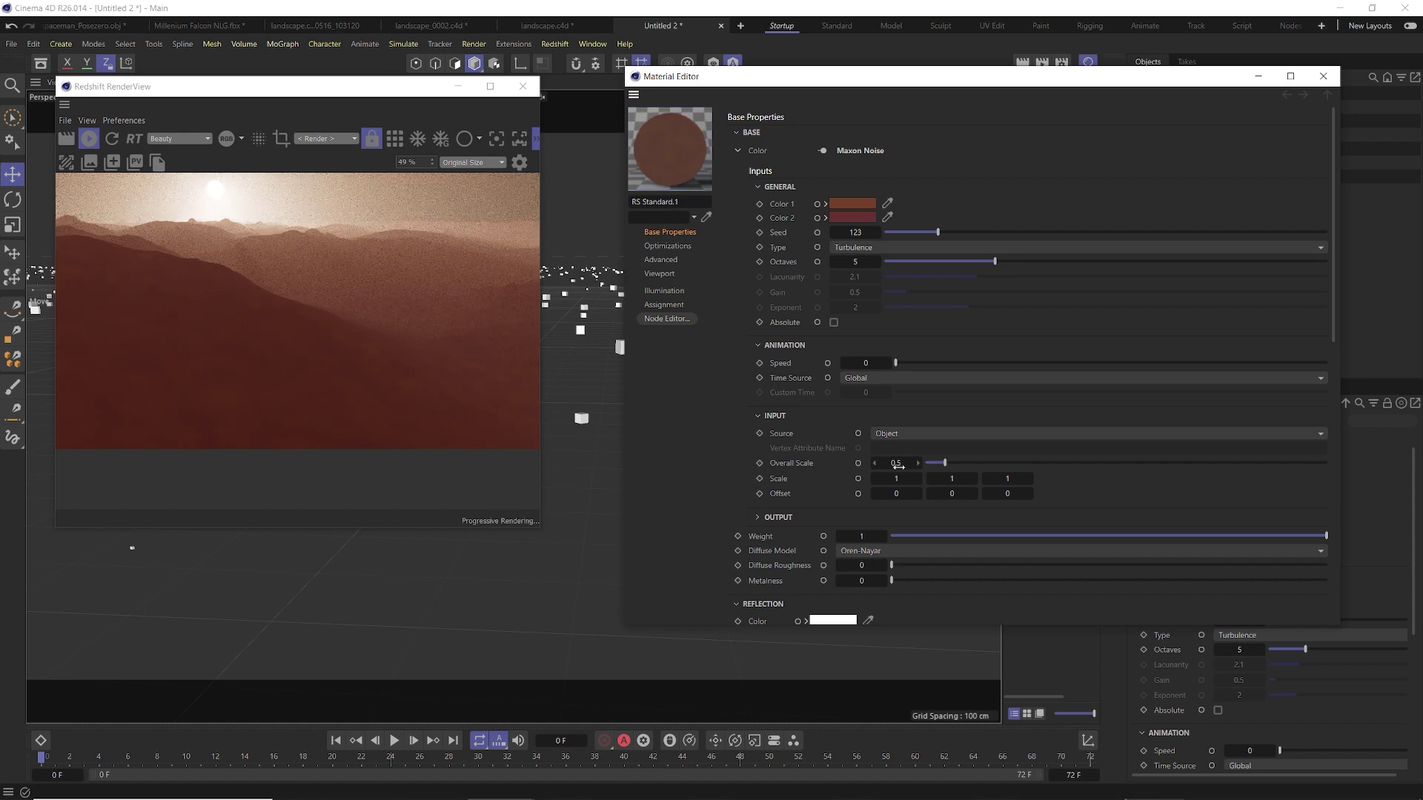
pyautogui.click(898, 464)
pyautogui.press('Return')
# Open the material's node graph beside the render preview, turn off the noise solo and shift the Maxon Noise node upward.
pyautogui.click(666, 319)
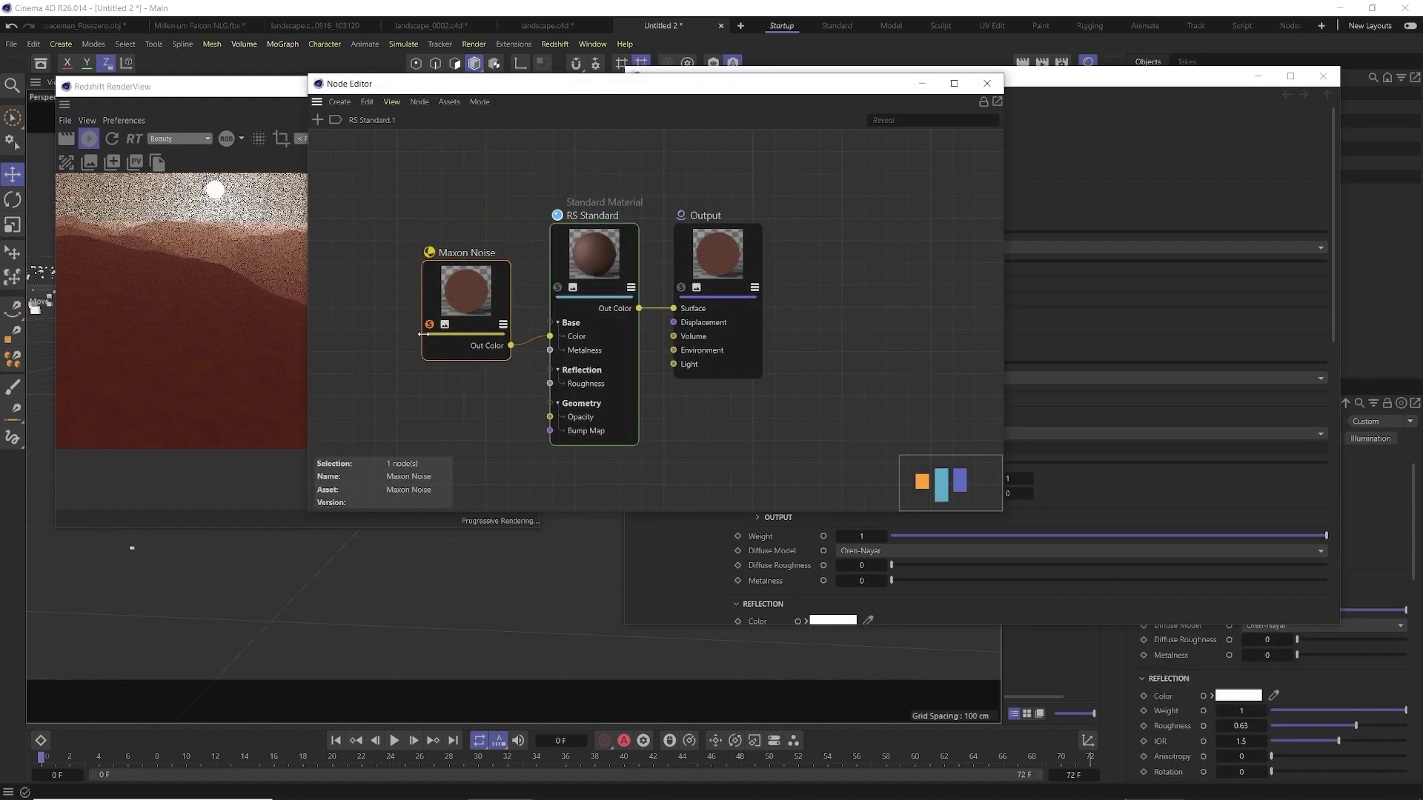
pyautogui.moveTo(523, 89); pyautogui.dragTo(825, 129)
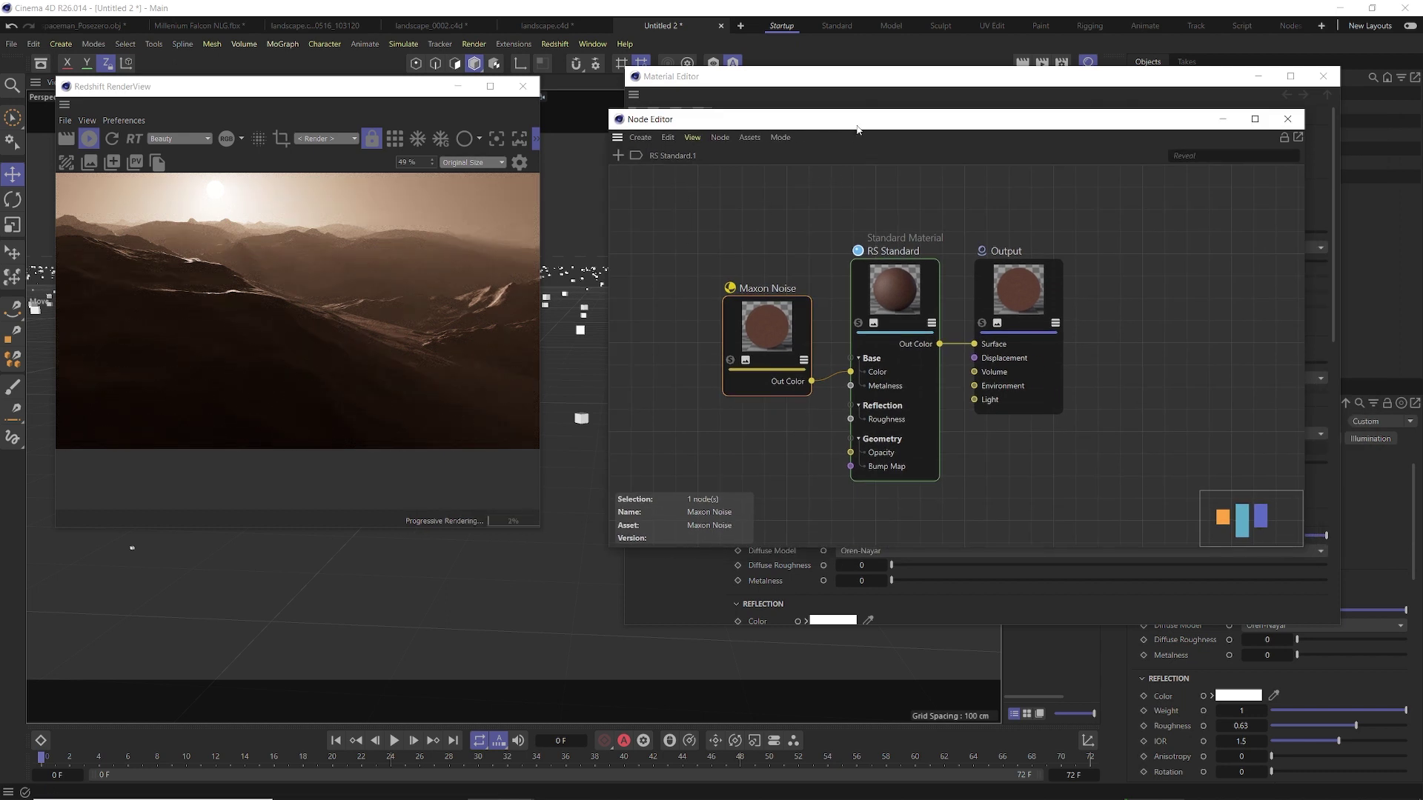
pyautogui.moveTo(857, 130); pyautogui.dragTo(777, 115)
pyautogui.click(688, 312)
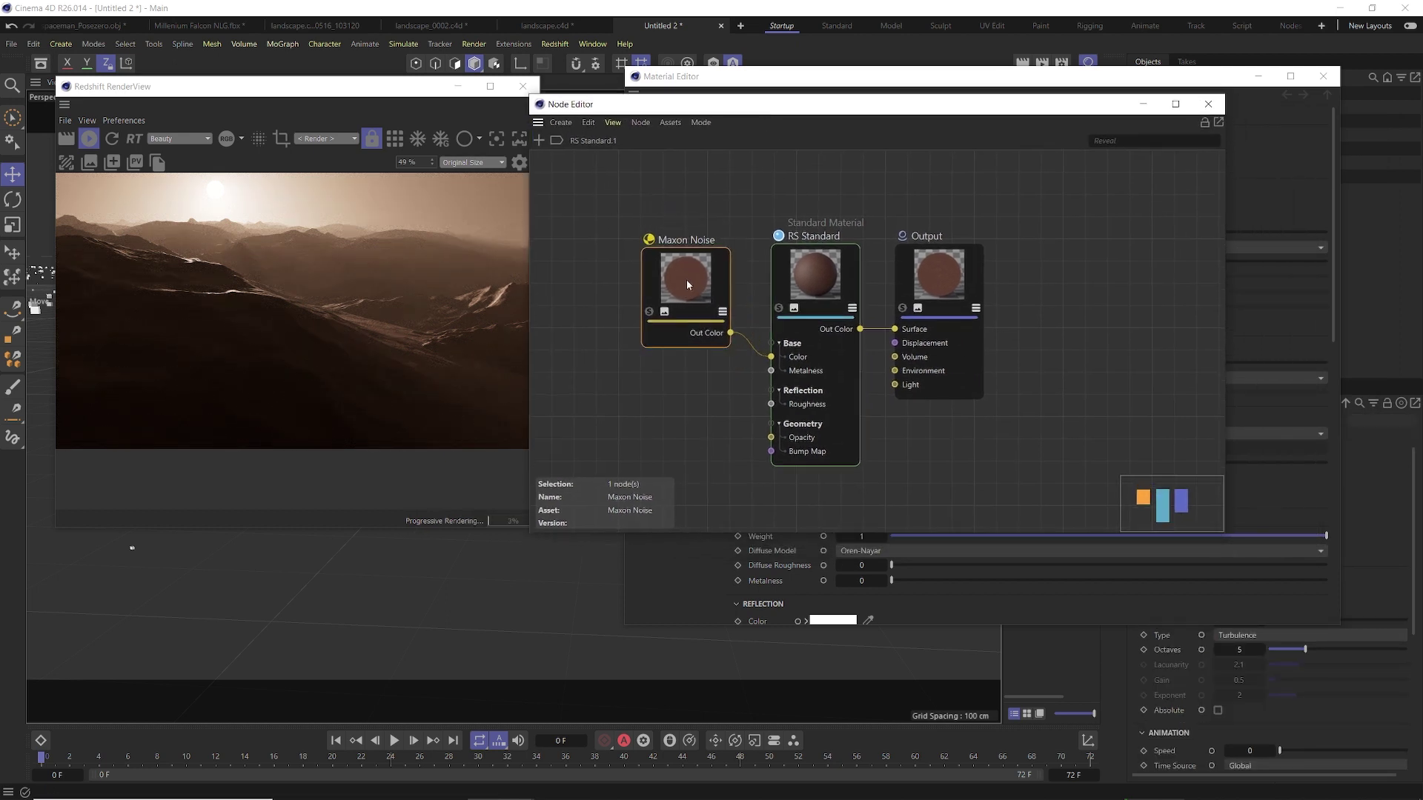
# Add a Bump Map node to the material's node graph.
pyautogui.doubleClick(574, 306)
pyautogui.write('bu')
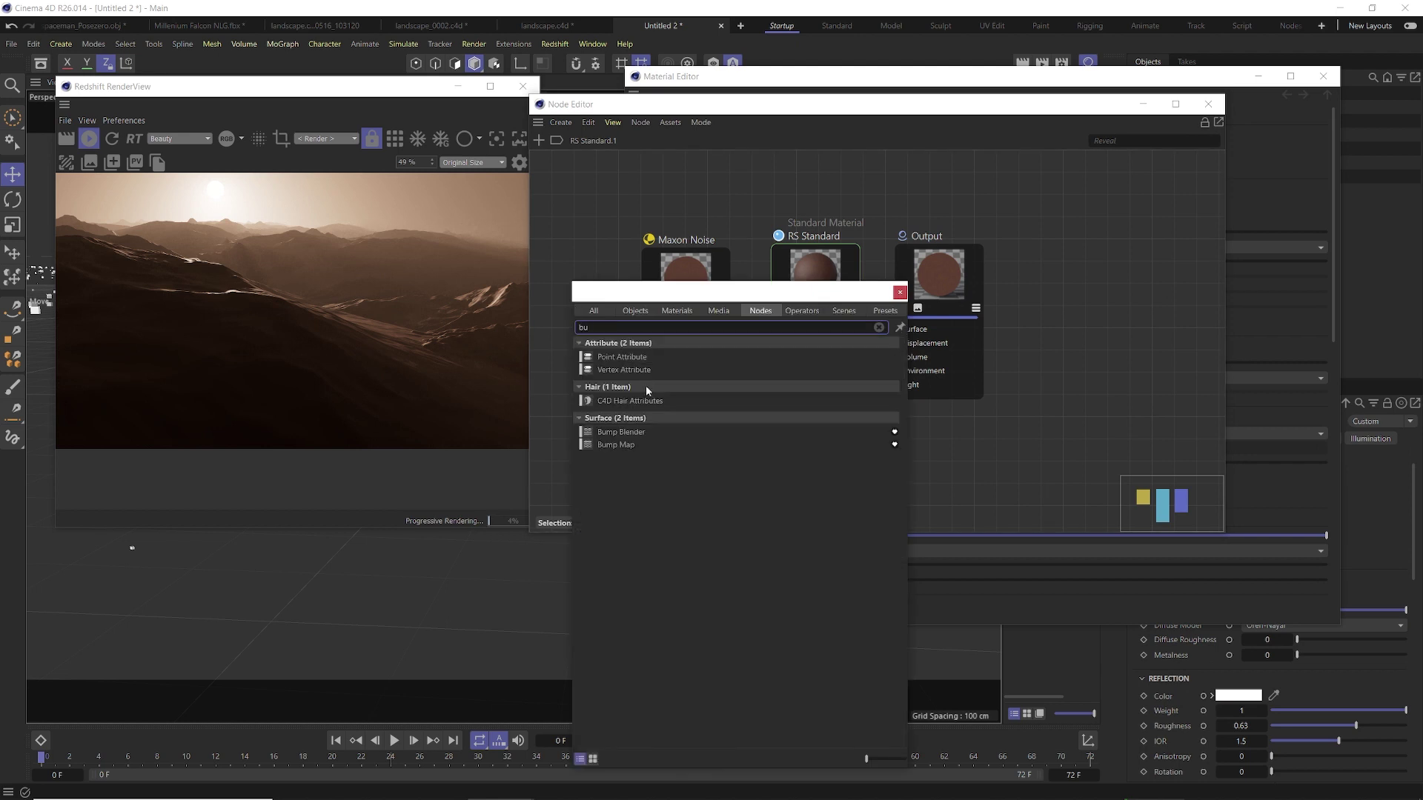
pyautogui.press('Return')
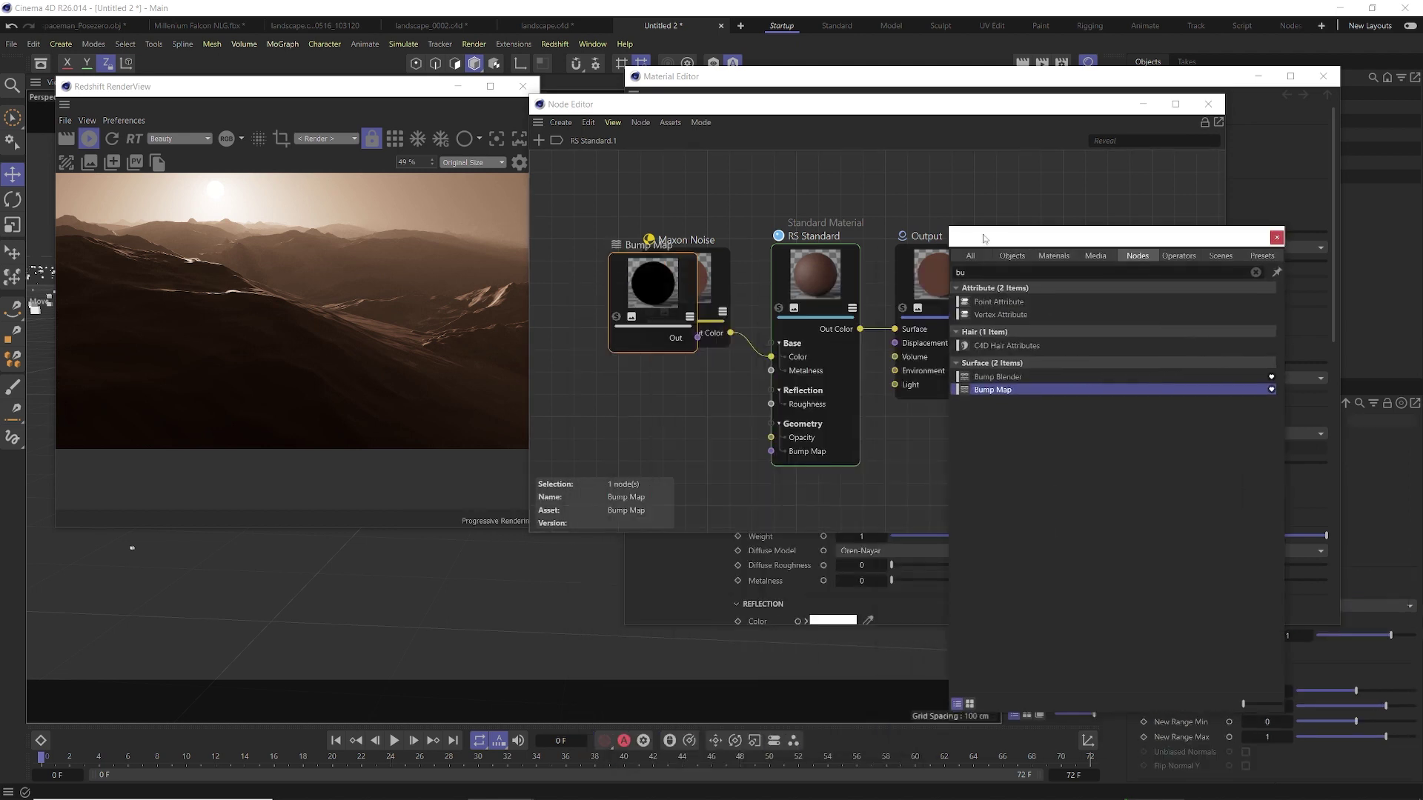
# Place the Bump Map node below the color noise and add a second Maxon Noise node to the graph.
pyautogui.moveTo(655, 304); pyautogui.dragTo(689, 411)
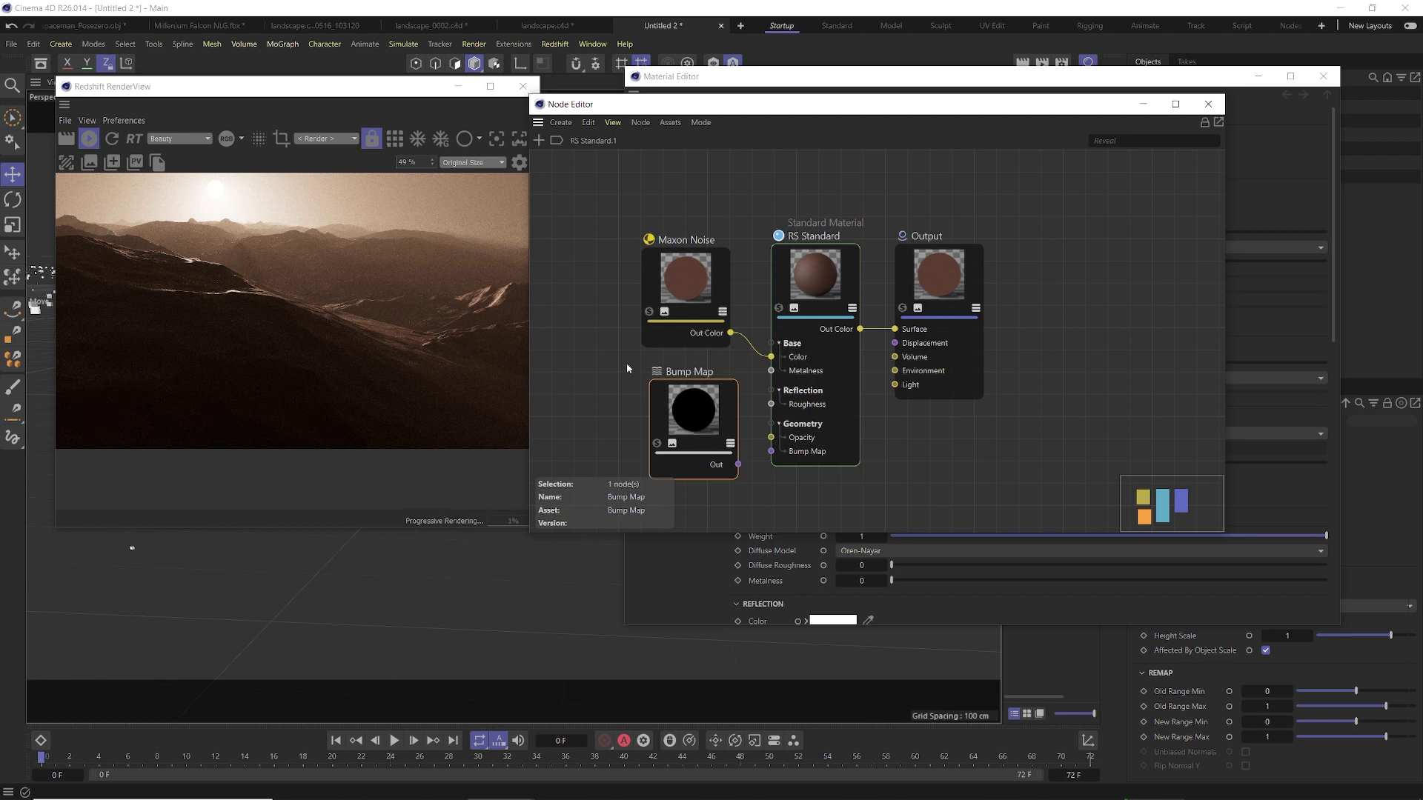
pyautogui.doubleClick(589, 392)
pyautogui.write('max')
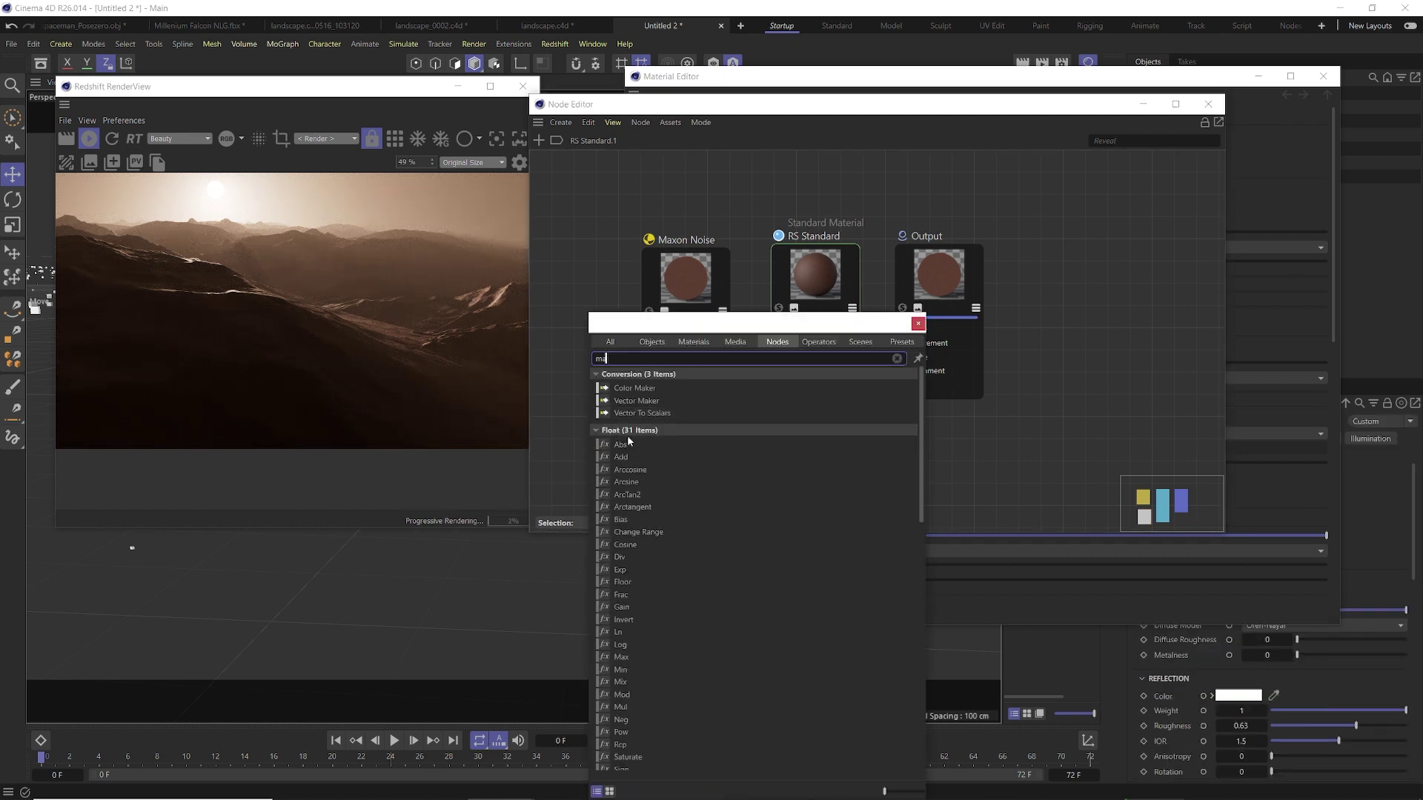
pyautogui.doubleClick(626, 420)
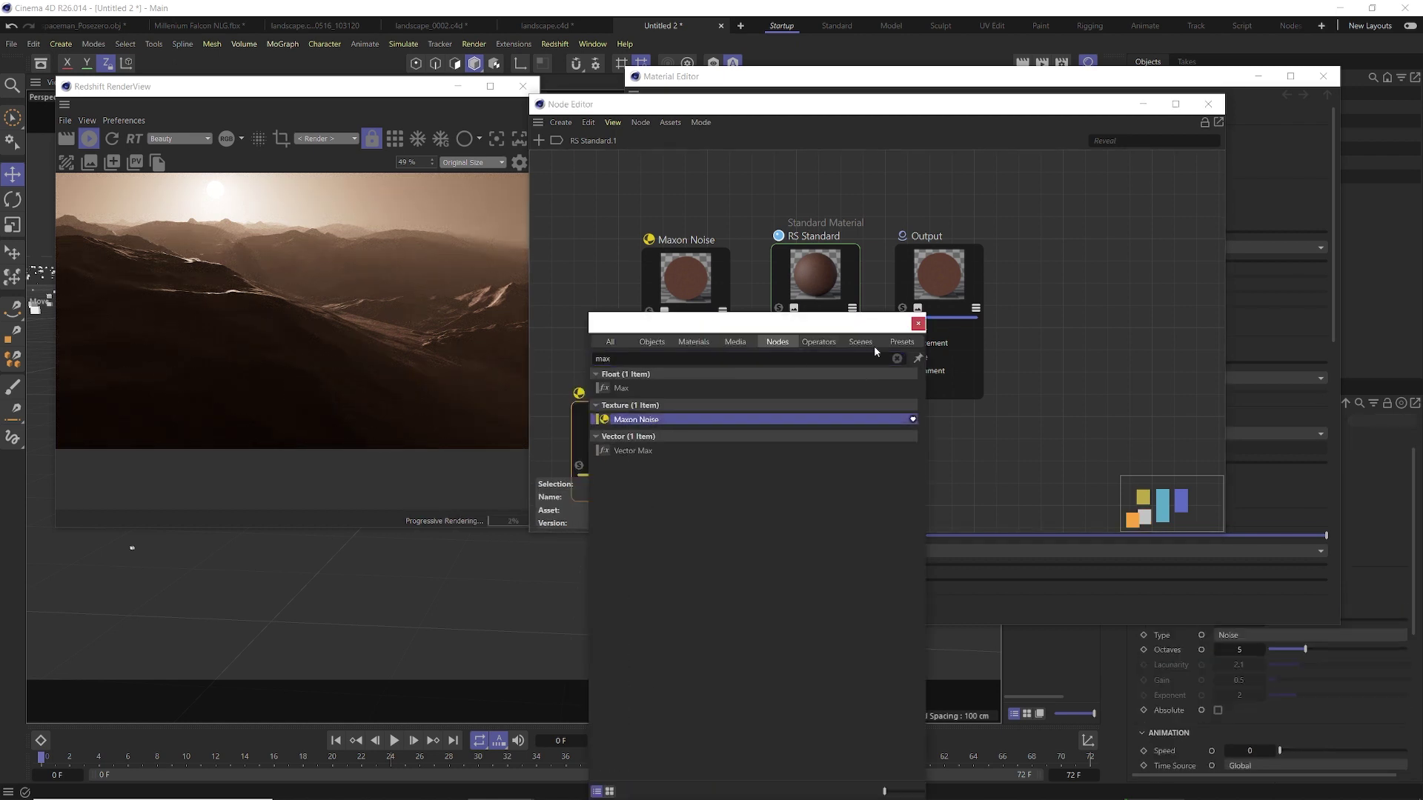
pyautogui.click(918, 324)
# Connect the second Maxon Noise to the Bump Map's texture input and the Bump Map to RS Standard's Bump Map port.
pyautogui.moveTo(621, 423); pyautogui.dragTo(585, 406)
pyautogui.moveTo(625, 469); pyautogui.dragTo(778, 452)
pyautogui.moveTo(757, 453); pyautogui.dragTo(771, 452)
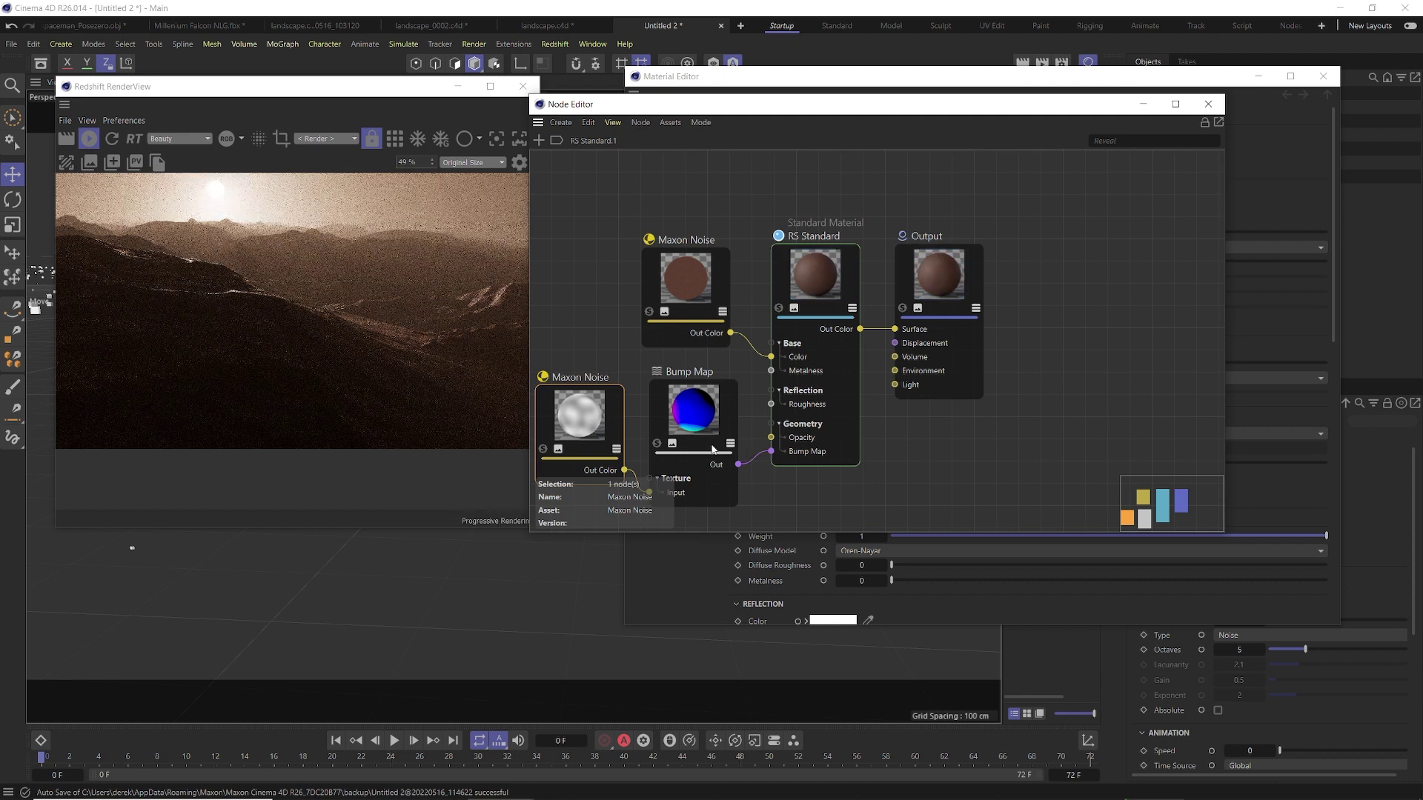
# Solo the bump's Maxon Noise in the render preview and change its type to Naki.
pyautogui.click(543, 449)
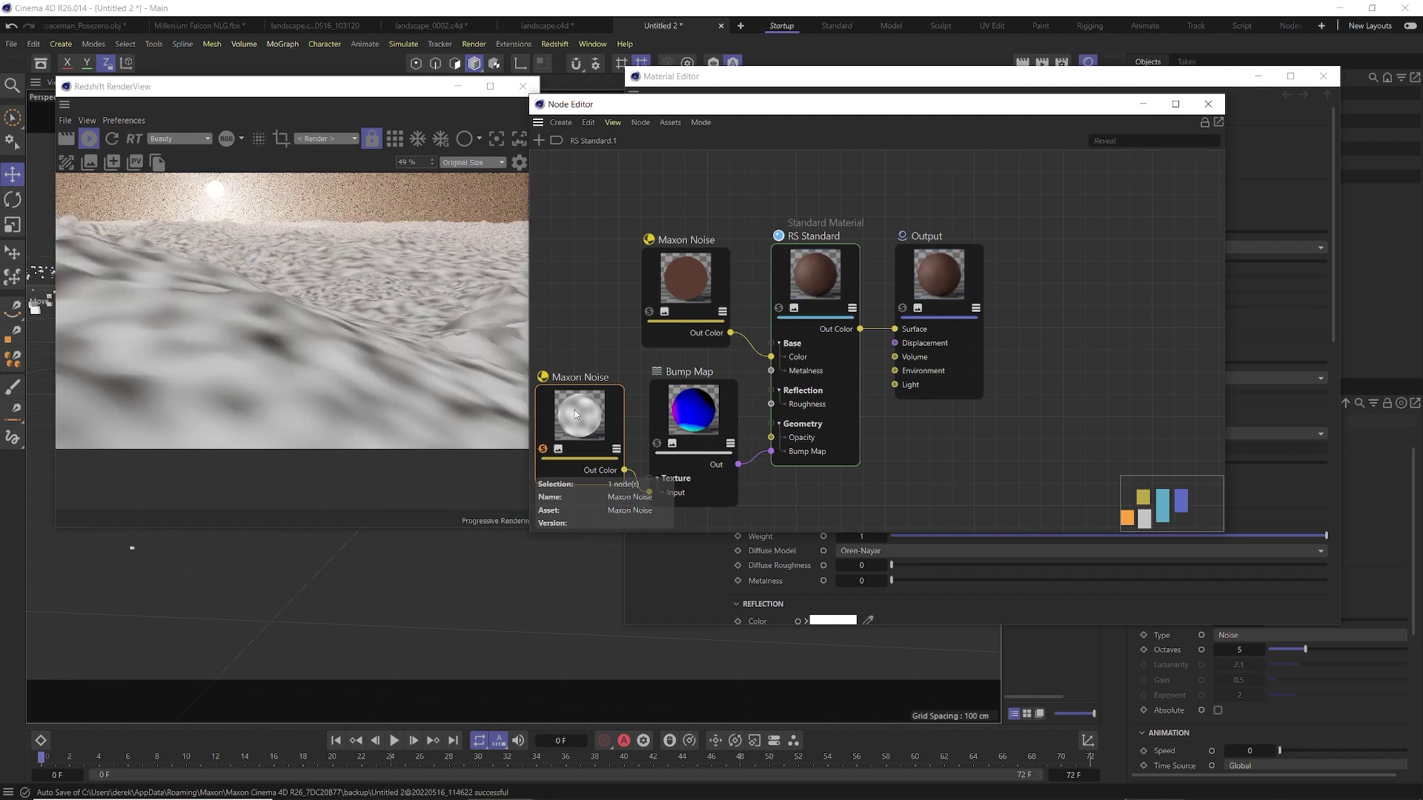
pyautogui.click(1247, 160)
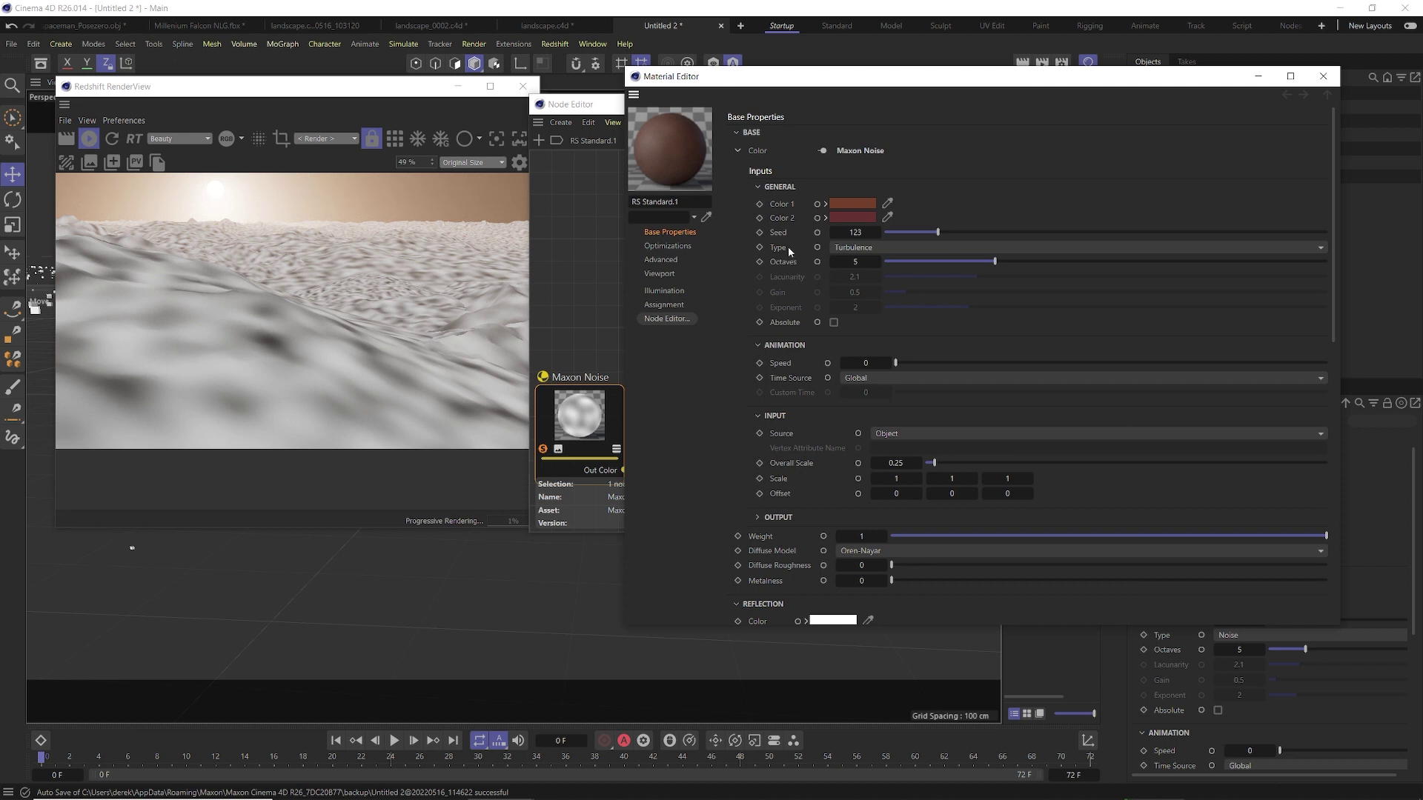
pyautogui.click(741, 151)
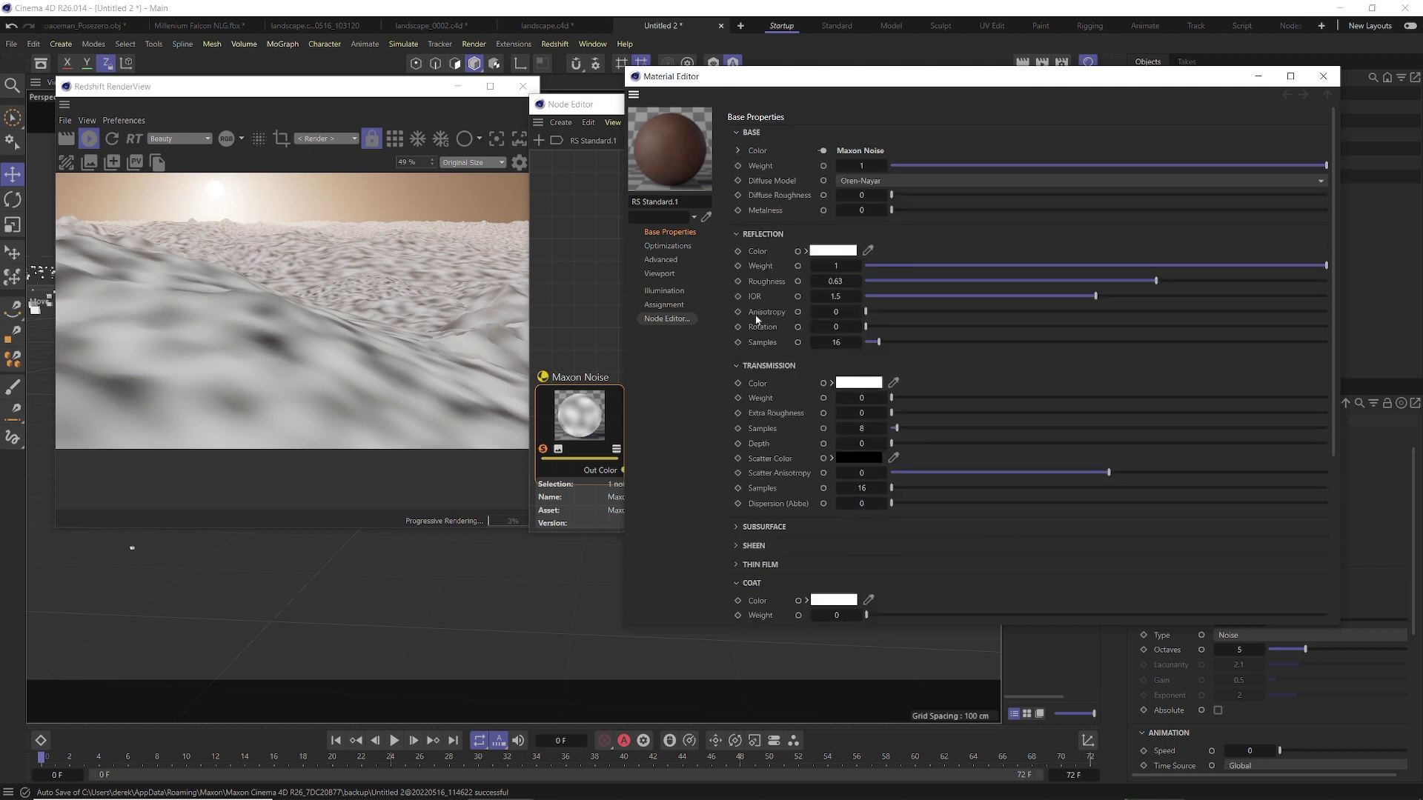
pyautogui.scroll(-5, 754, 417)
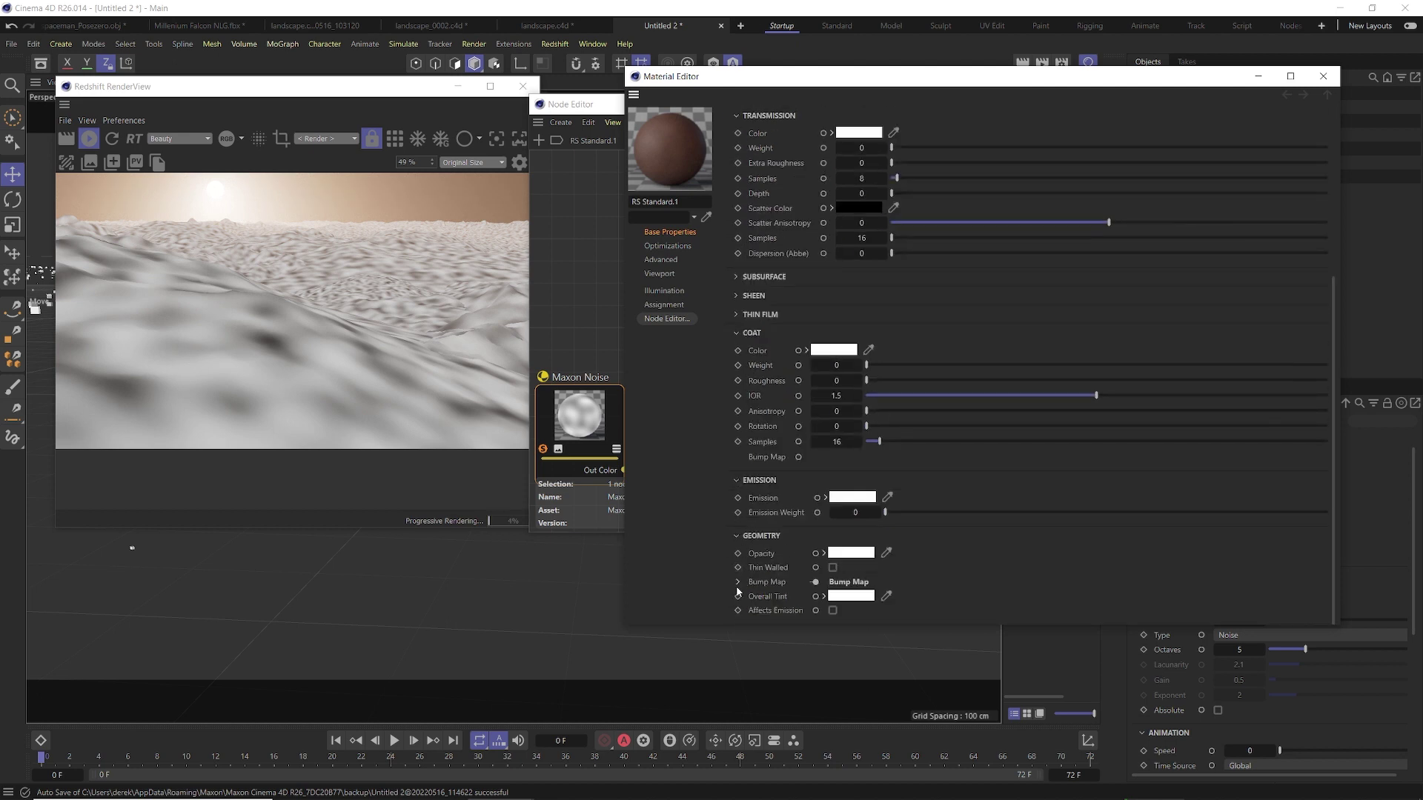
pyautogui.click(737, 583)
pyautogui.click(759, 429)
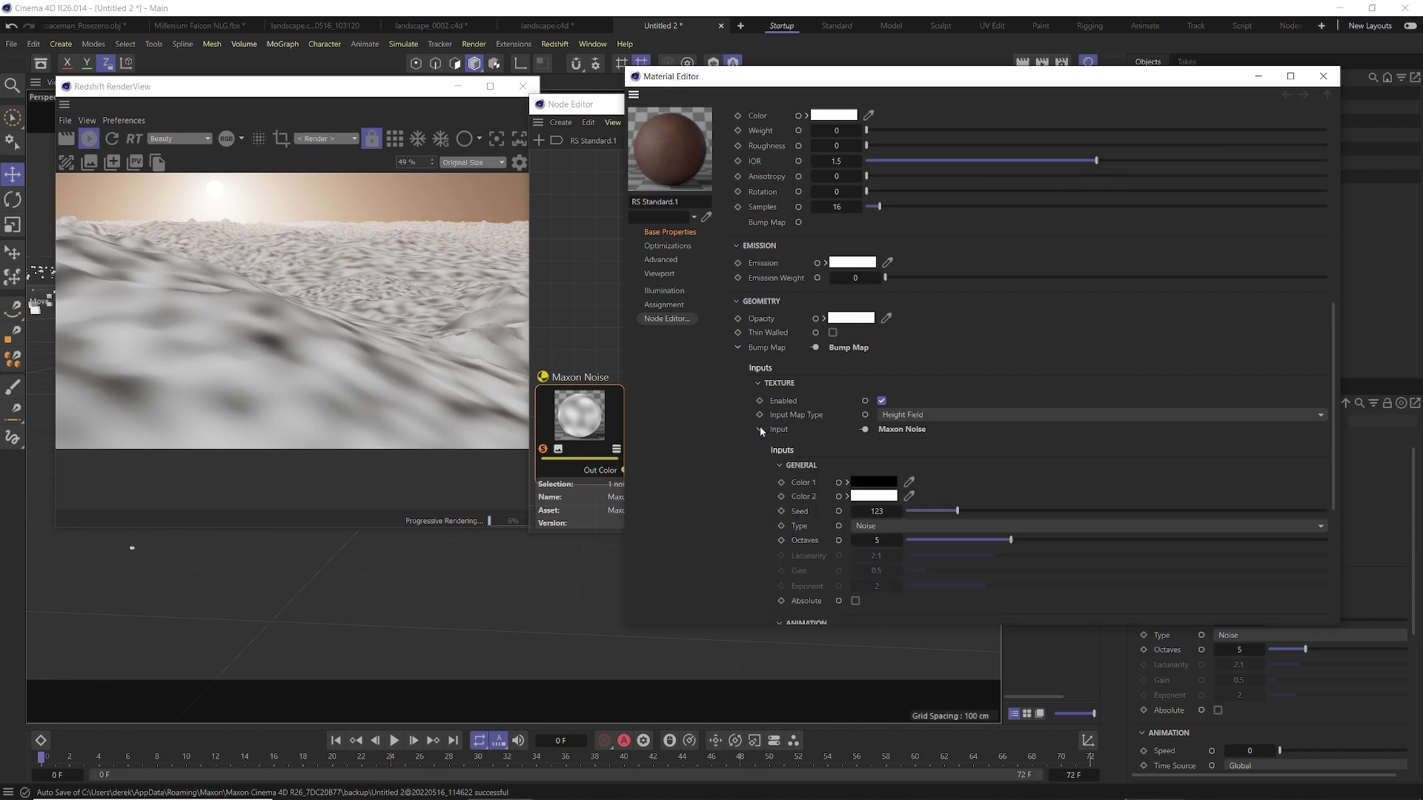
pyautogui.scroll(-3, 804, 406)
pyautogui.scroll(-2, 799, 363)
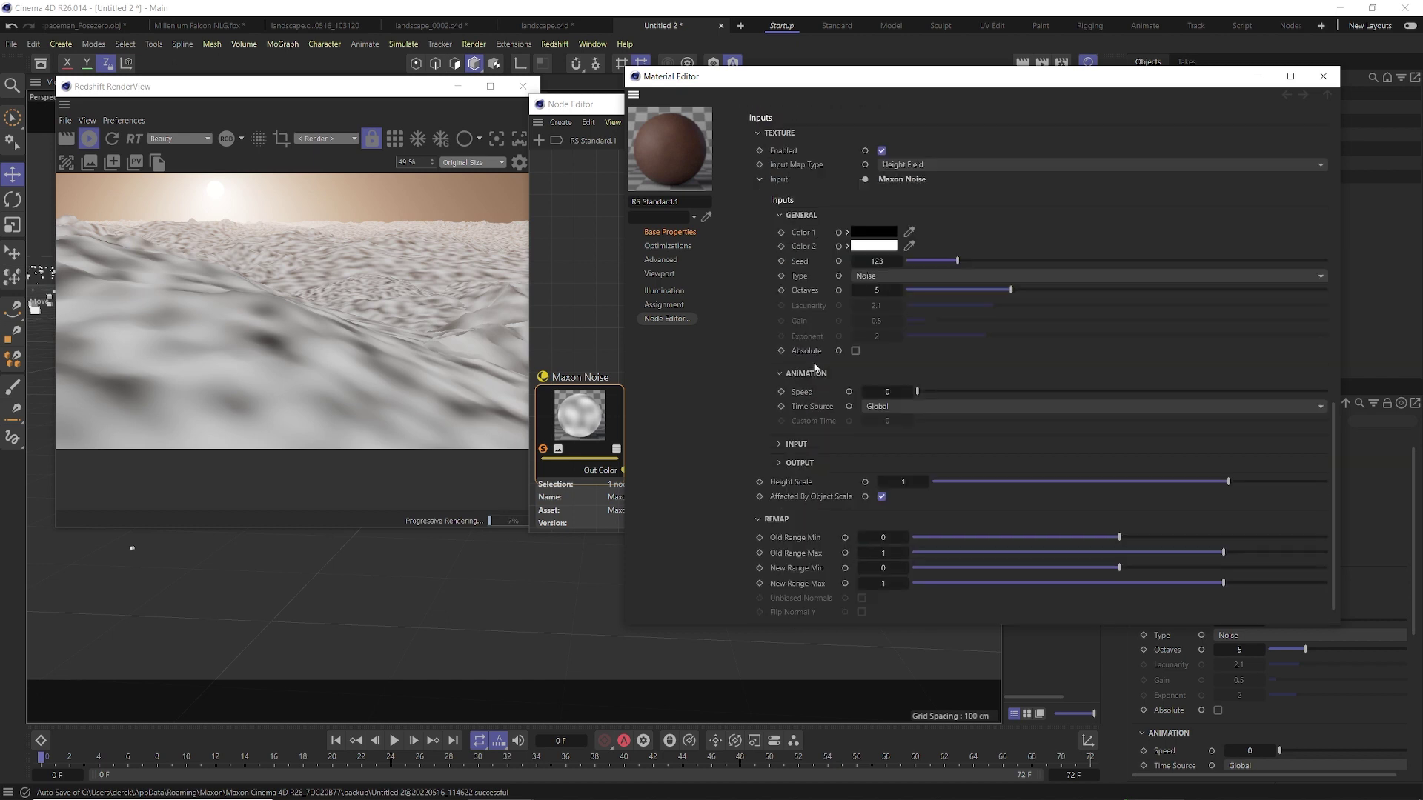
pyautogui.click(893, 279)
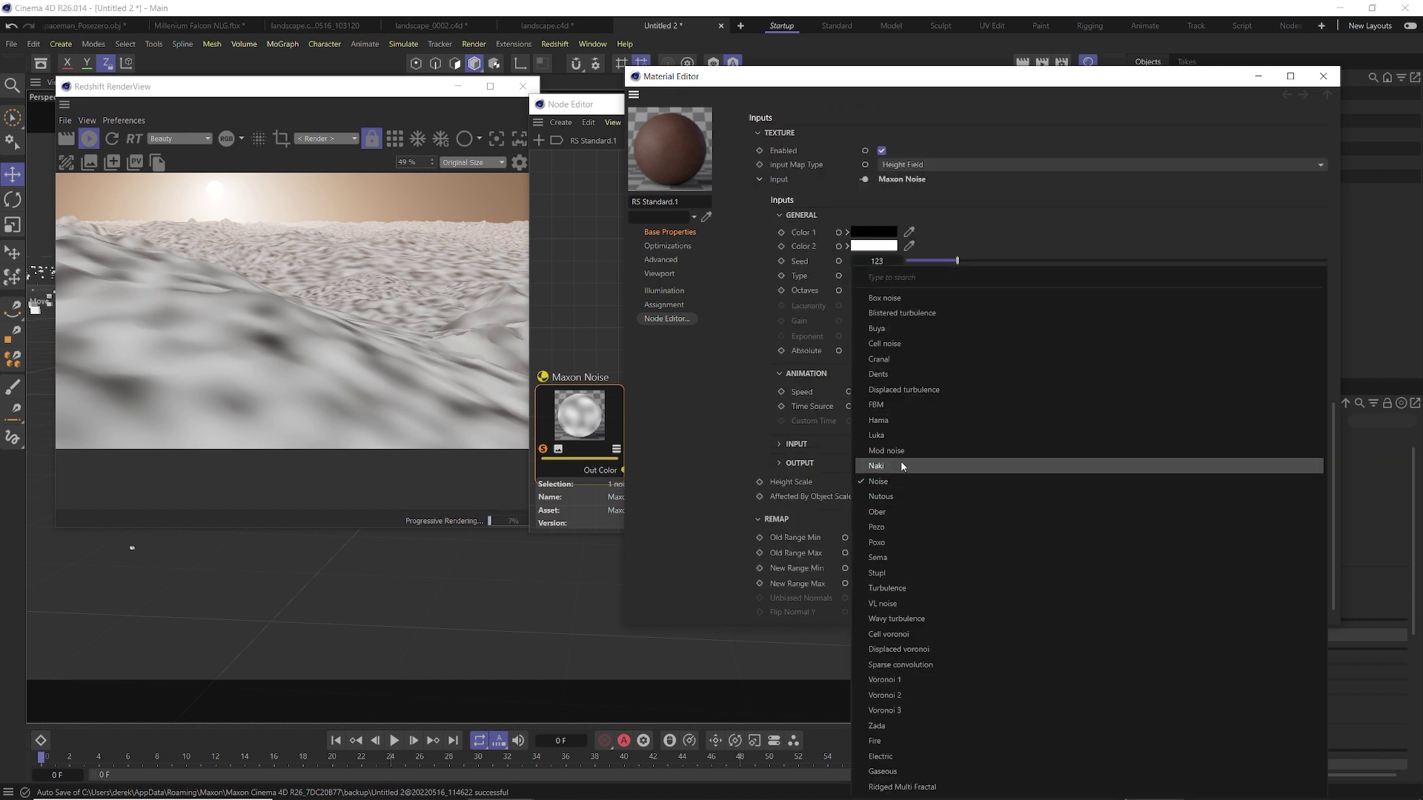
pyautogui.click(902, 467)
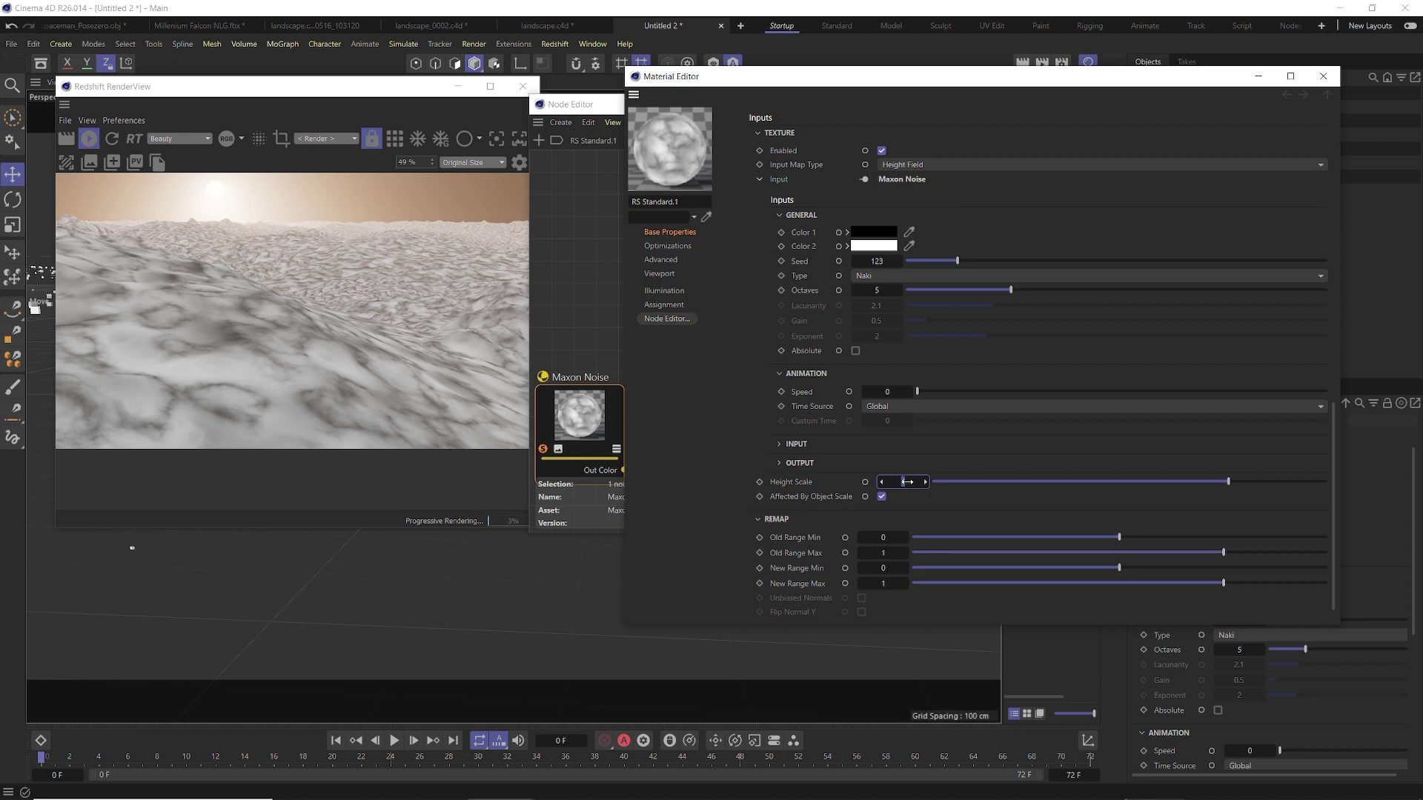
# Set the Bump Map's height scale to 0.5 and turn off the noise solo.
pyautogui.moveTo(906, 482); pyautogui.dragTo(905, 482)
pyautogui.click(592, 412)
pyautogui.click(544, 449)
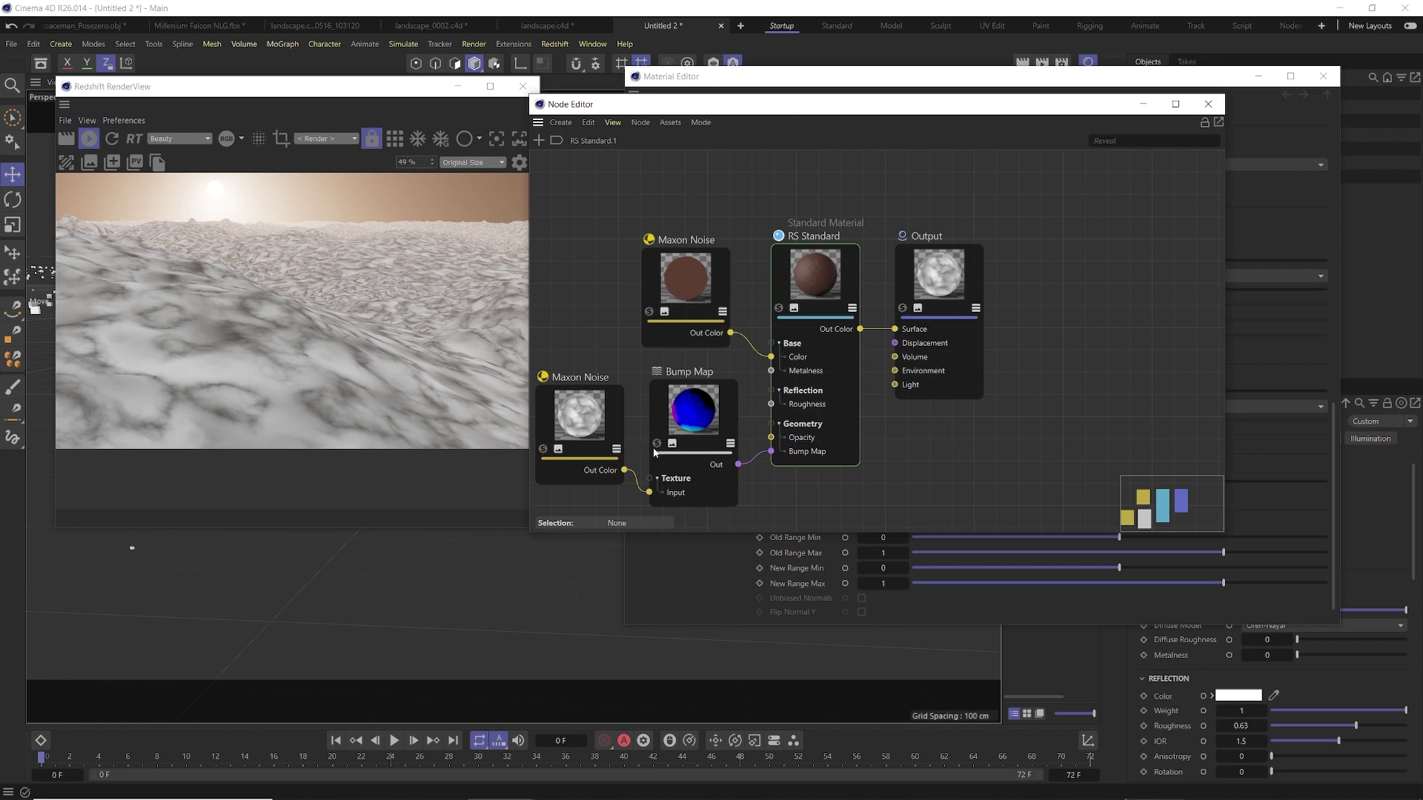
# Set the Bump Map node's height scale to -2 and close the material windows.
pyautogui.click(680, 427)
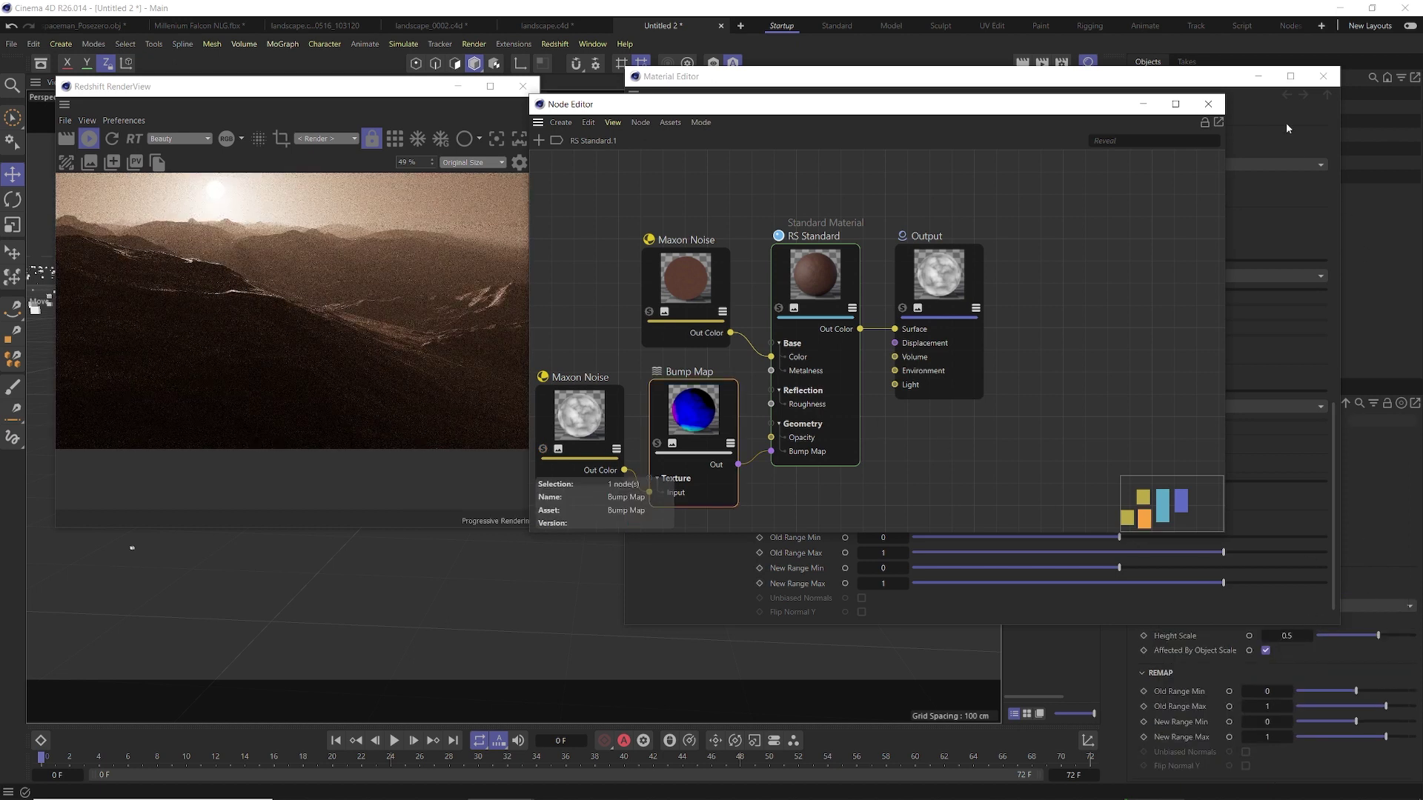
pyautogui.click(1332, 82)
pyautogui.click(1332, 82)
pyautogui.click(1285, 636)
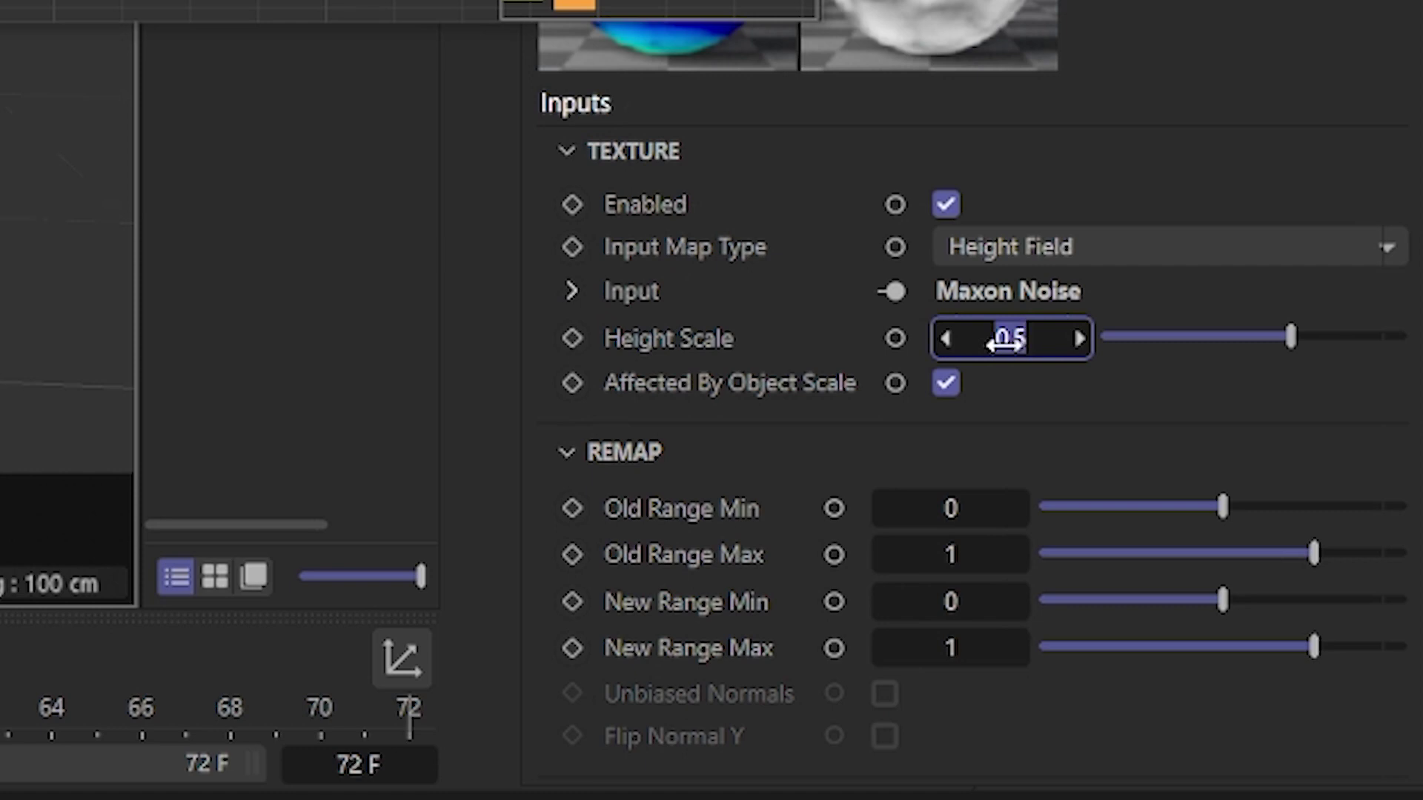
pyautogui.write('-')
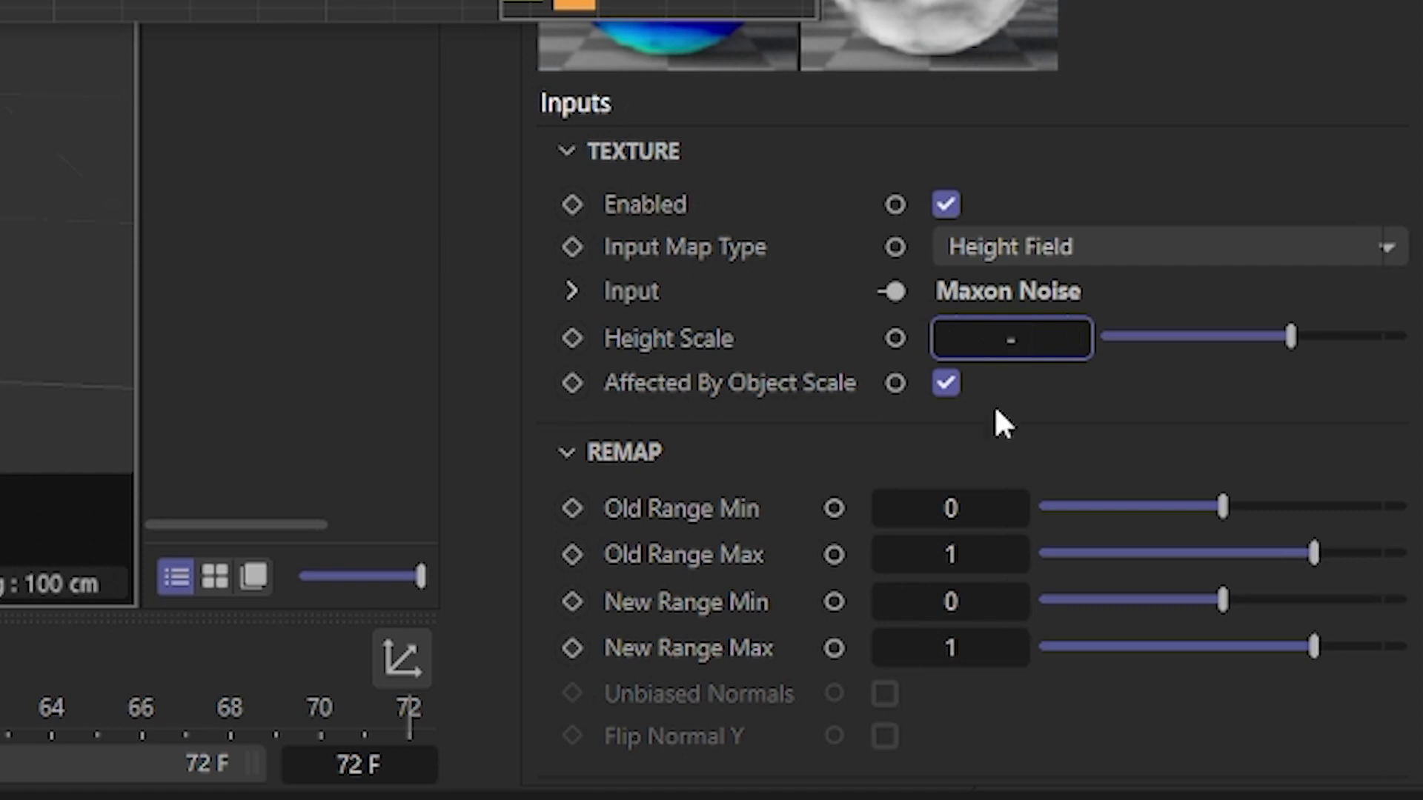
pyautogui.write('2')
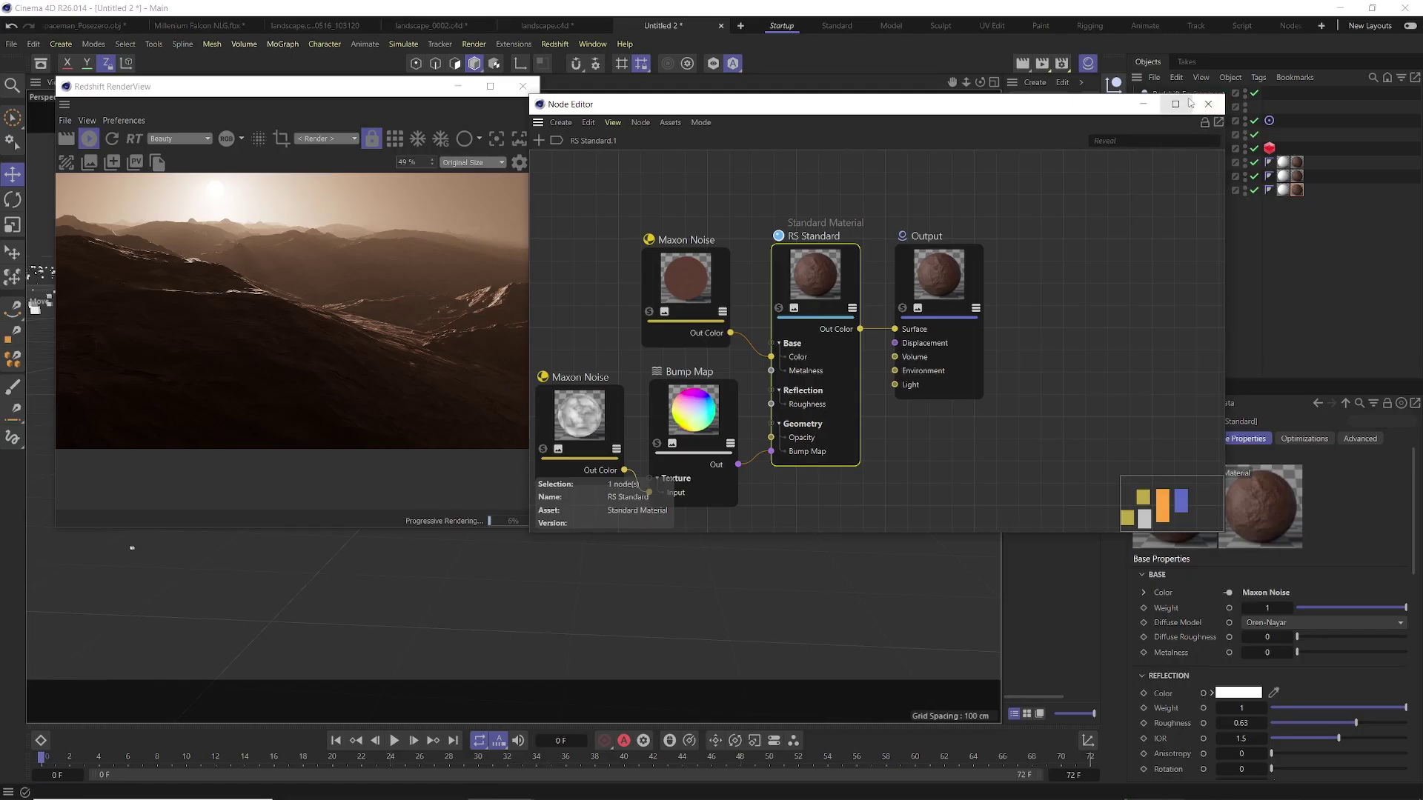
pyautogui.click(1213, 105)
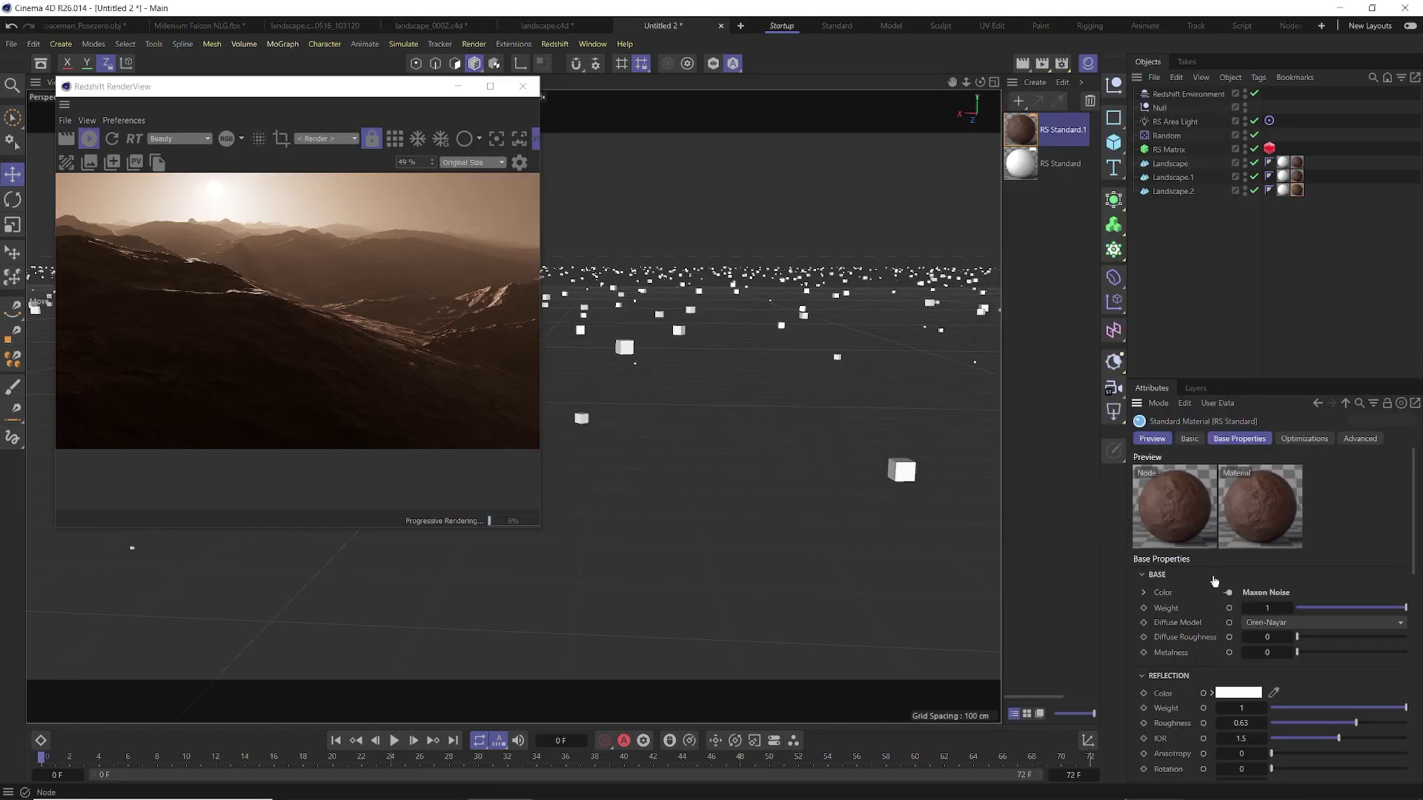
# Set the terrain material's reflection IOR to 1.2 and its roughness to 0.6.
pyautogui.scroll(-3, 1198, 622)
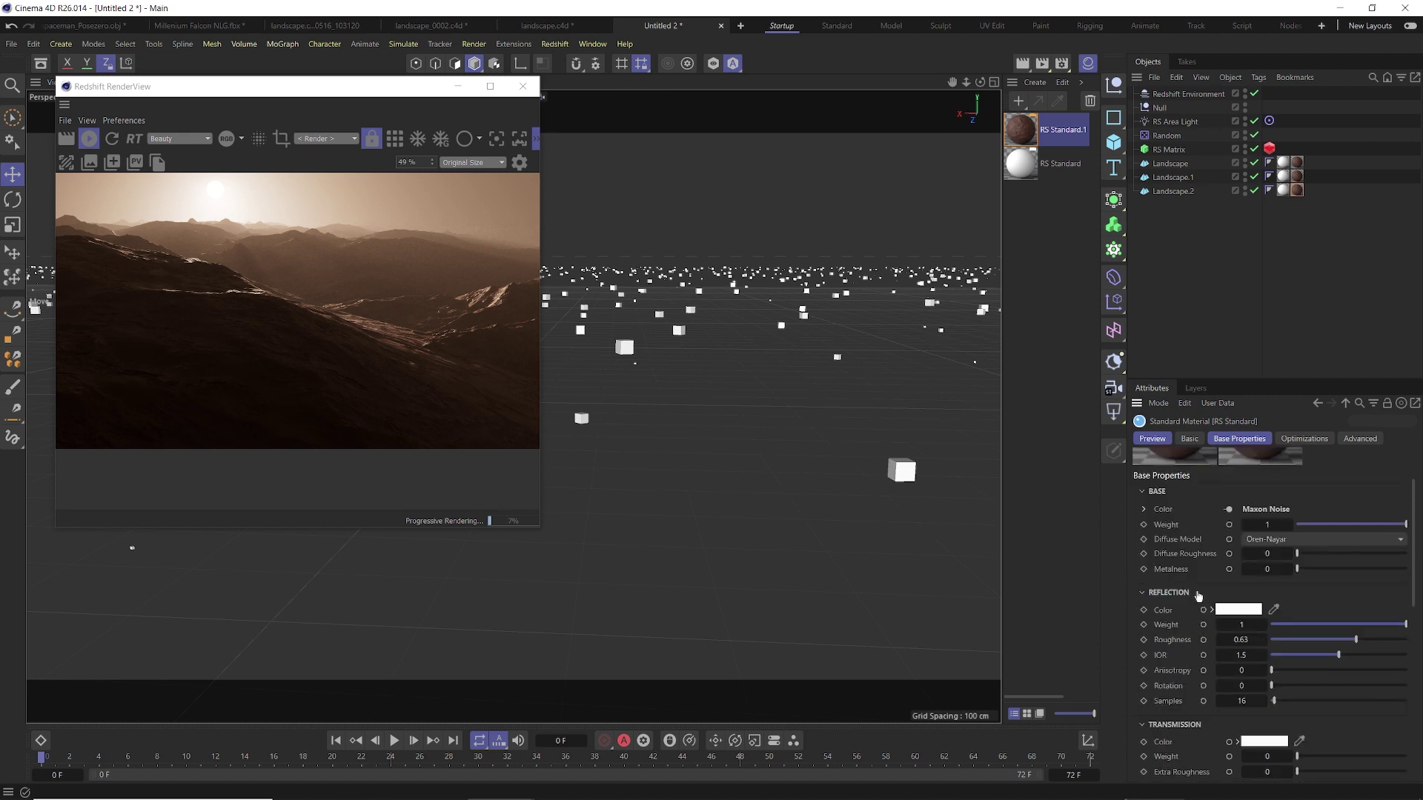
pyautogui.doubleClick(1245, 656)
pyautogui.write('1.2')
pyautogui.press('Return')
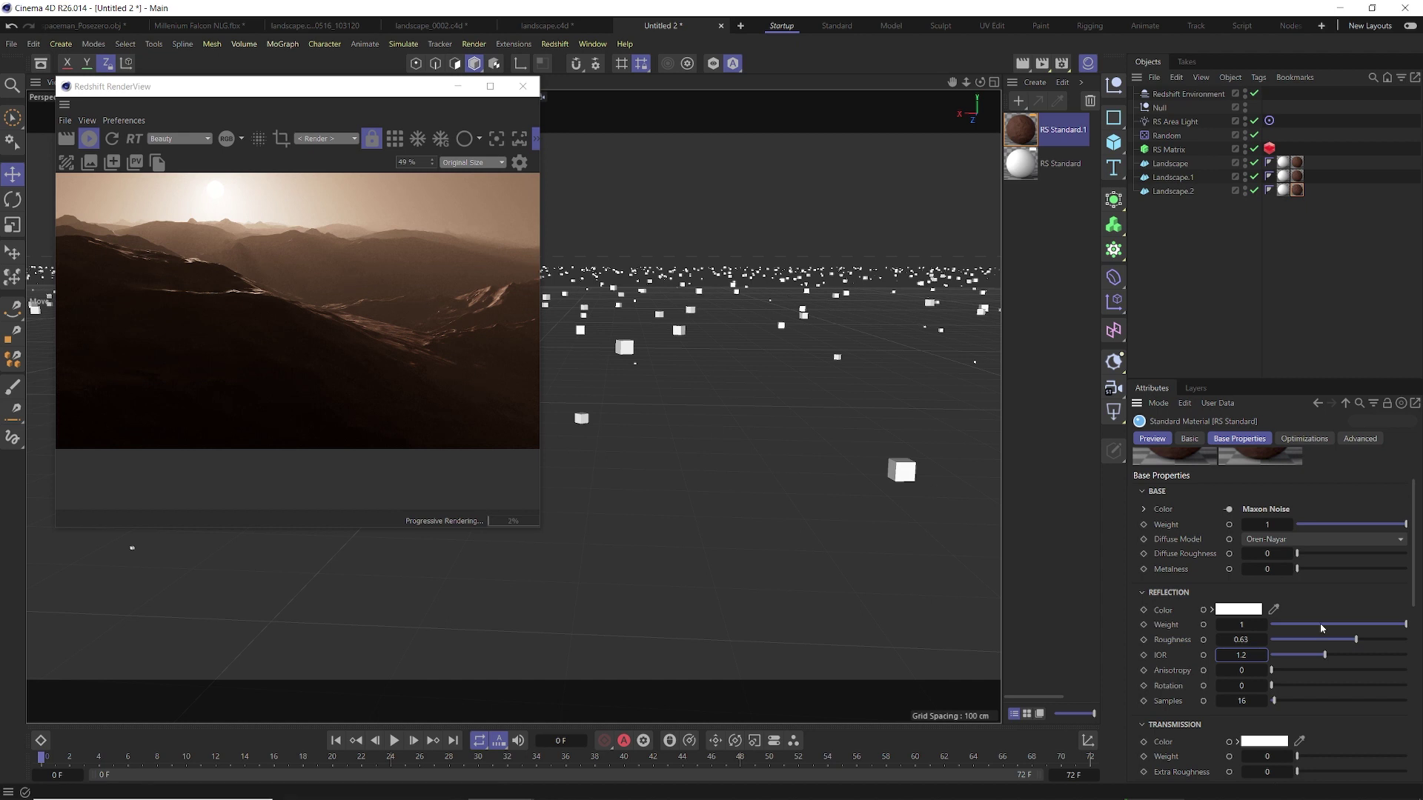
pyautogui.press('Return')
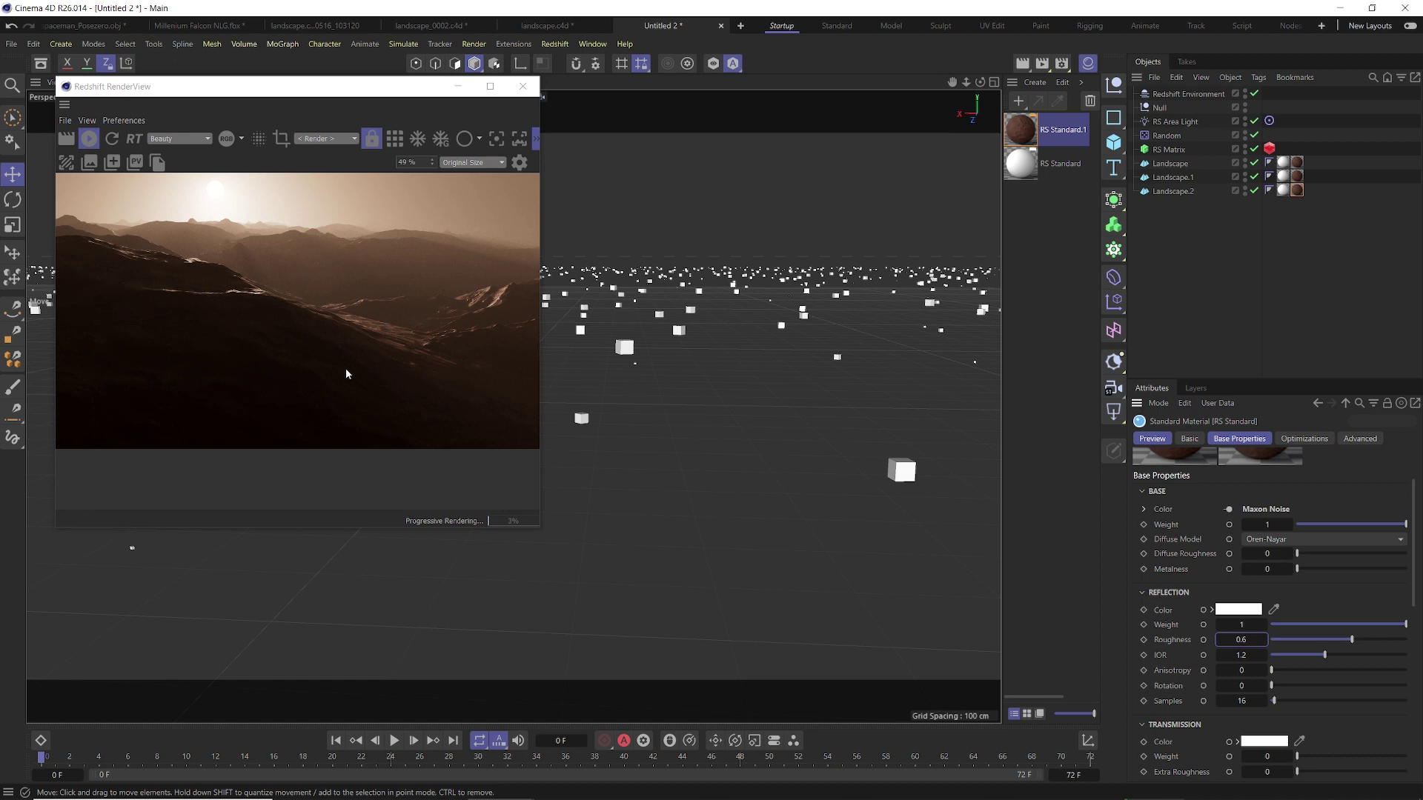
# Reopen the RS Standard.1 node graph and duplicate the bump's Maxon Noise node below the original.
pyautogui.doubleClick(1020, 134)
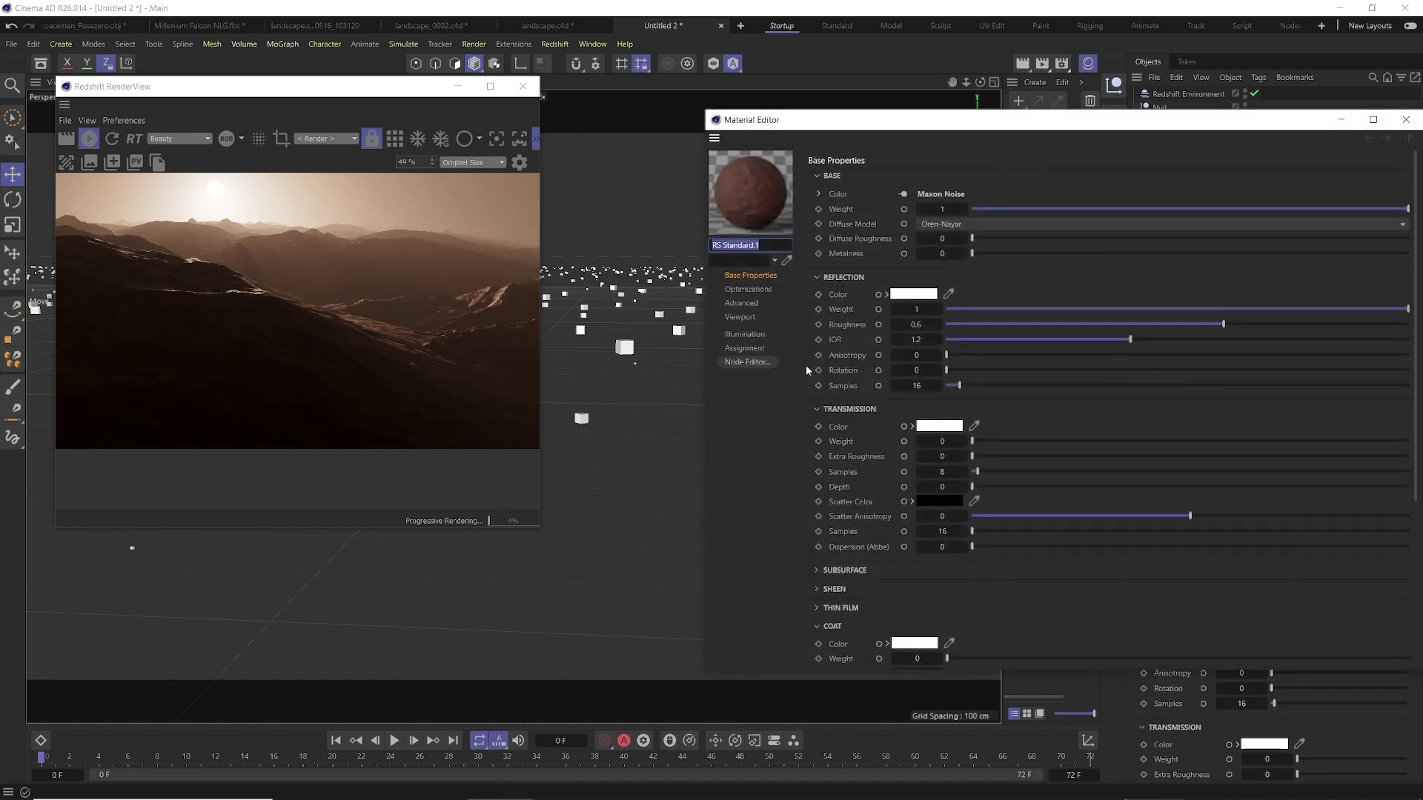
pyautogui.click(762, 365)
pyautogui.moveTo(732, 139); pyautogui.dragTo(912, 103)
pyautogui.scroll(-2, 770, 401)
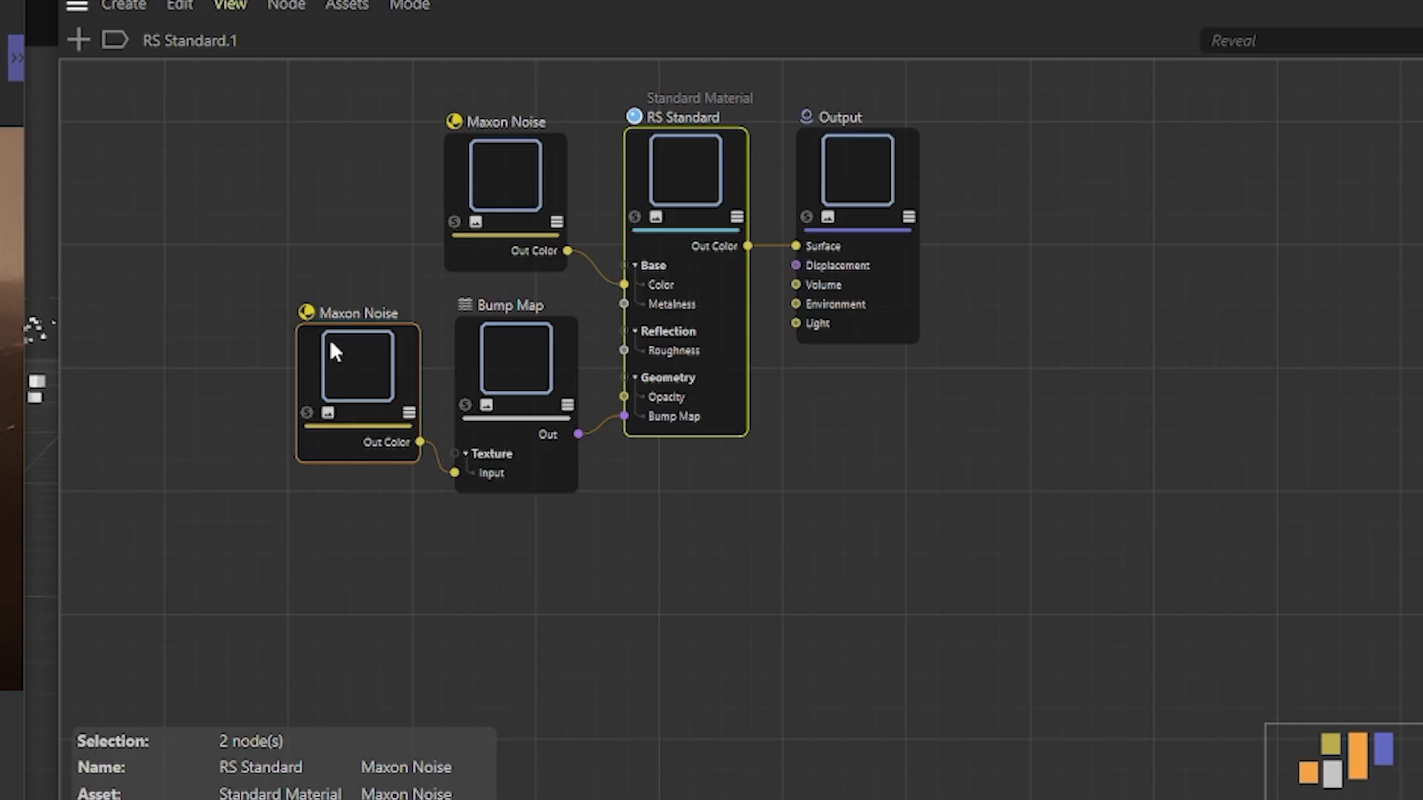
pyautogui.click(590, 426)
pyautogui.click(652, 438)
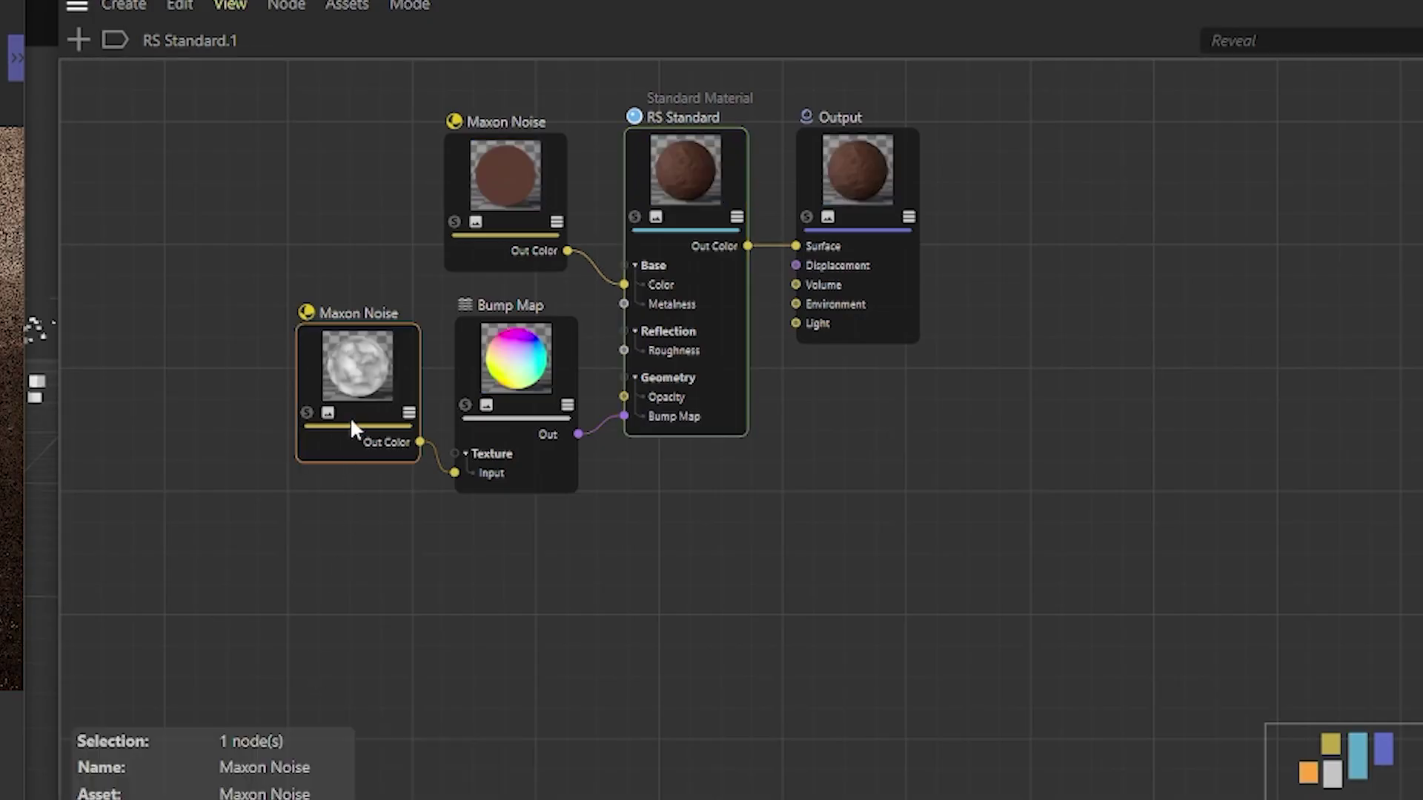
pyautogui.keyDown('ctrl'); pyautogui.moveTo(355, 380); pyautogui.dragTo(375, 630); pyautogui.keyUp('ctrl')
# Add a Displacement node beside the duplicated Maxon Noise.
pyautogui.doubleClick(514, 628)
pyautogui.write('disp')
pyautogui.click(535, 565)
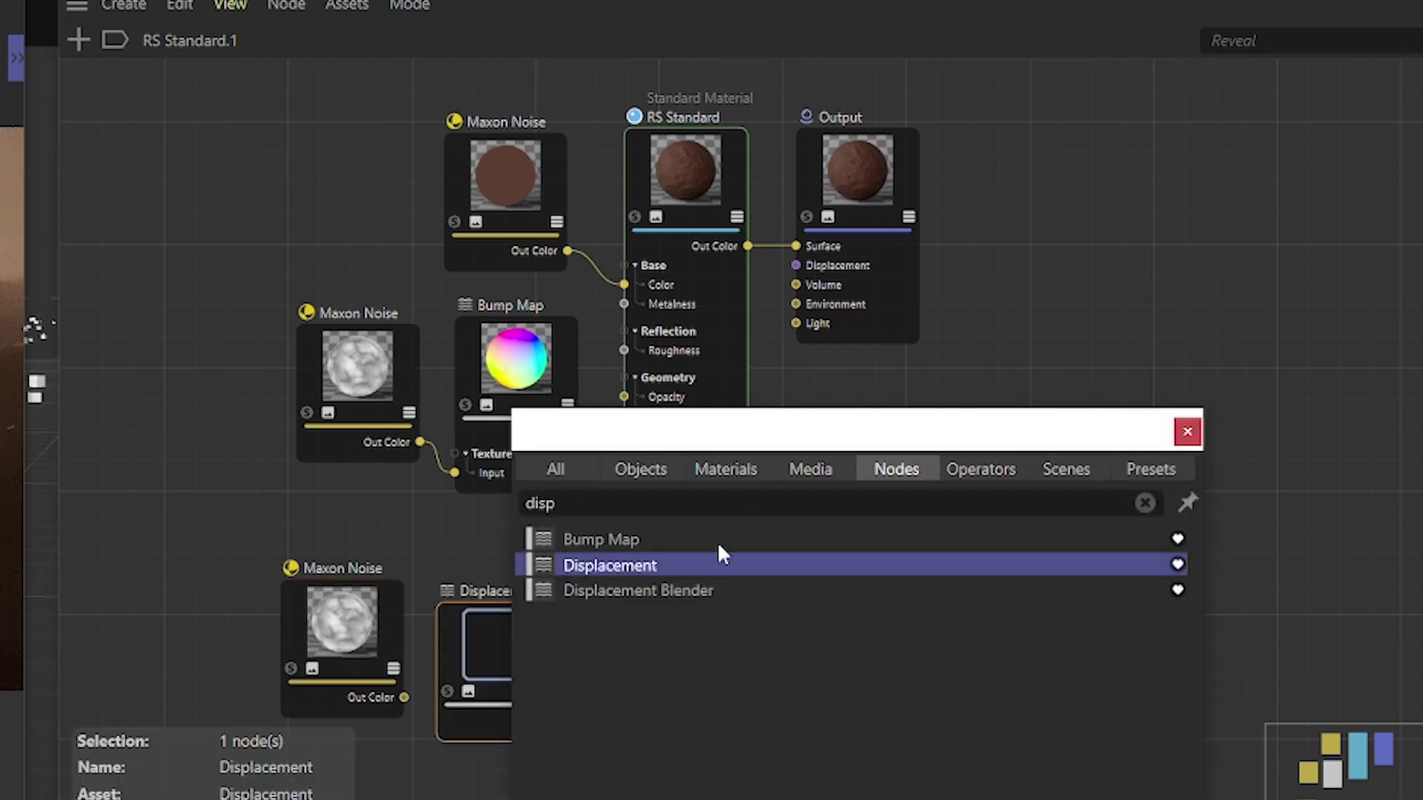
# Connect the duplicated noise to the Displacement node's TexMap input and the Displacement node to the Output's Displacement port.
pyautogui.moveTo(404, 697); pyautogui.dragTo(494, 657)
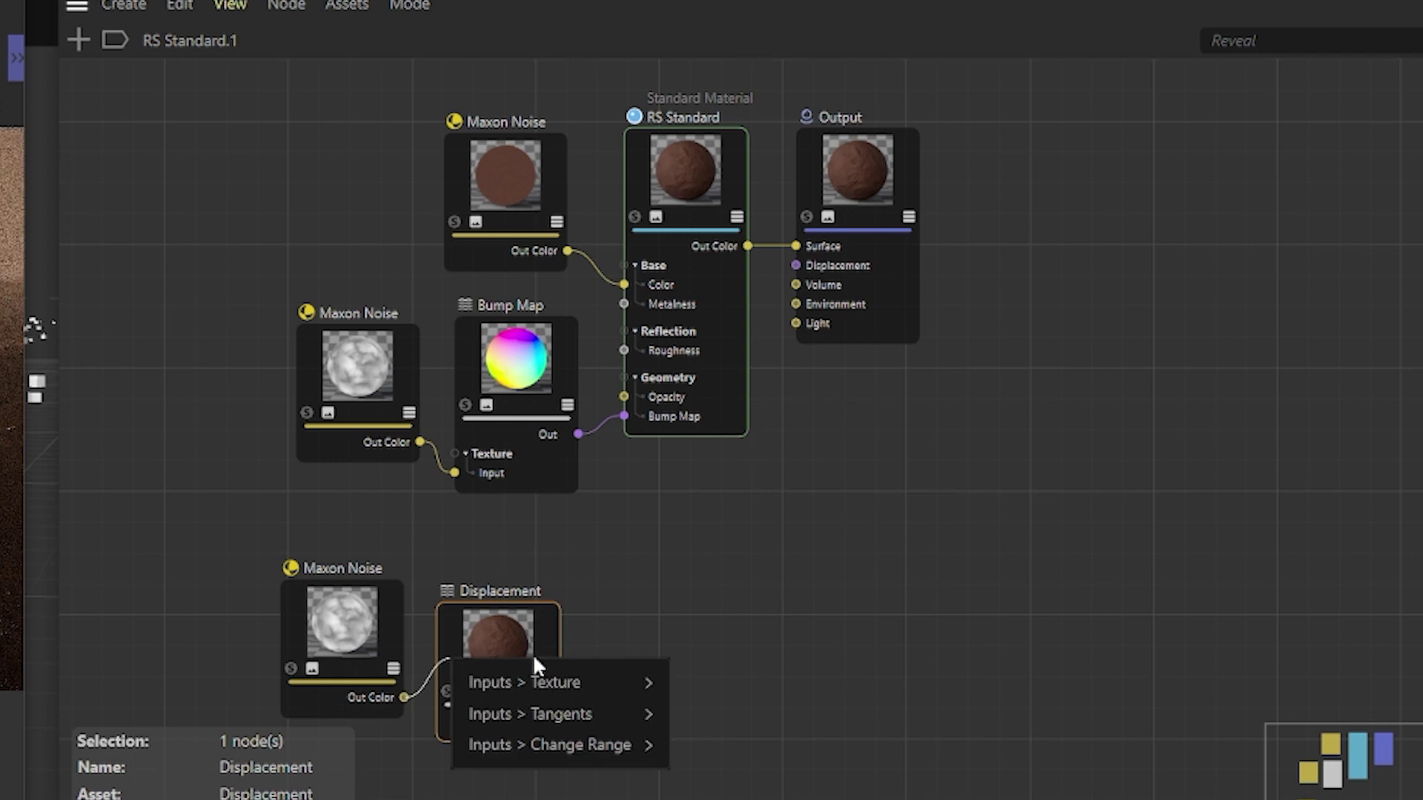
pyautogui.moveTo(559, 682)
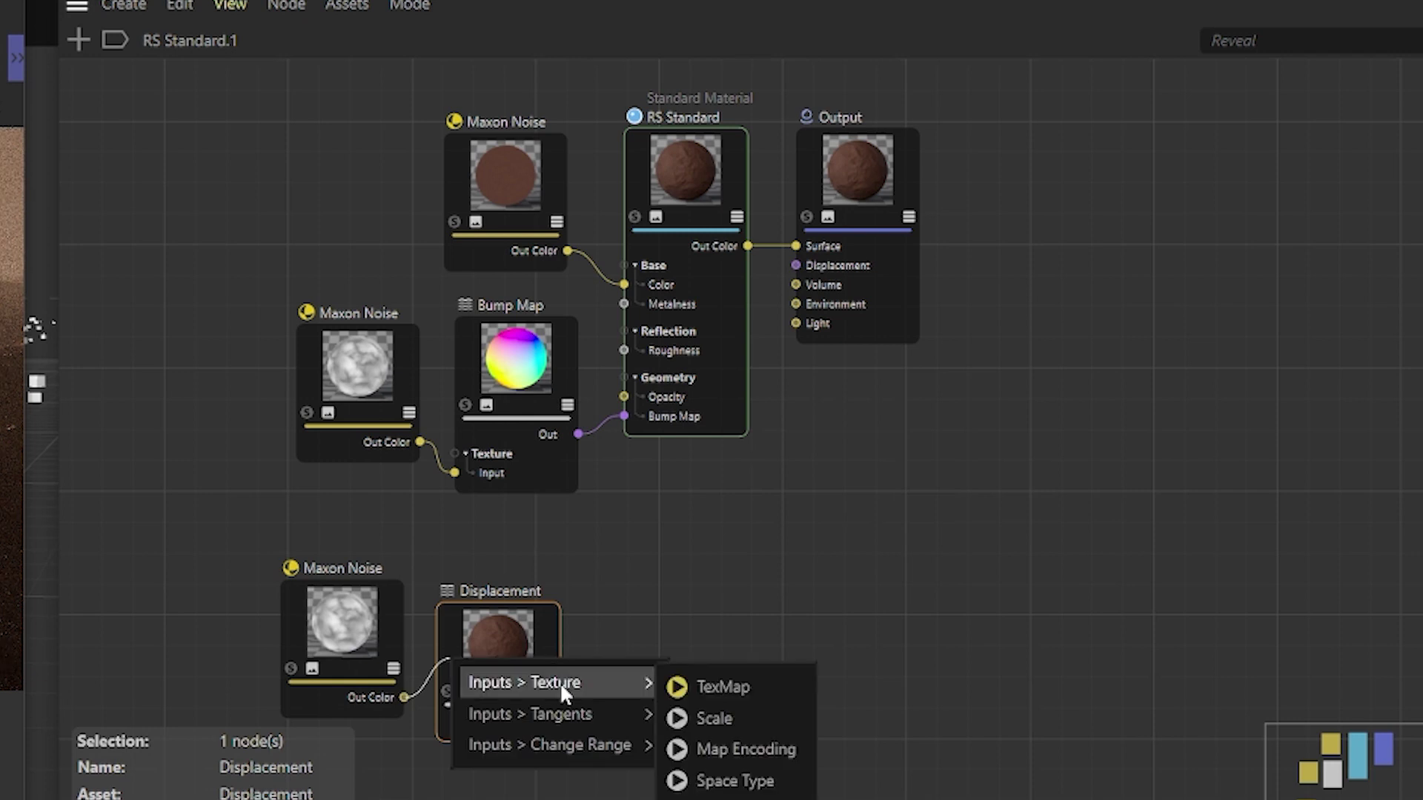
pyautogui.click(748, 684)
pyautogui.moveTo(561, 720); pyautogui.dragTo(796, 266)
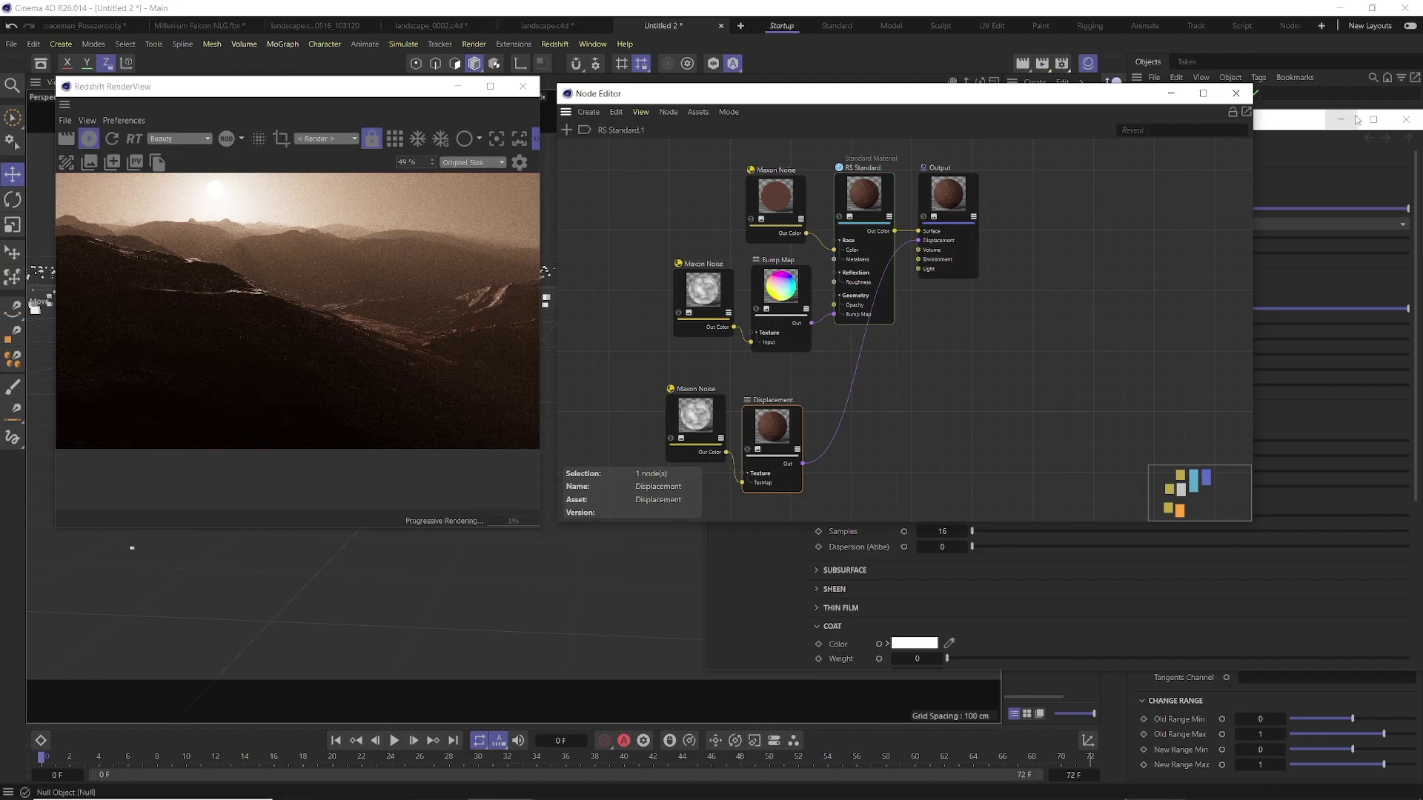
# Clear the view of the object list and add a Redshift Object tag to all three Landscape objects.
pyautogui.click(1340, 119)
pyautogui.moveTo(1097, 105); pyautogui.dragTo(962, 190)
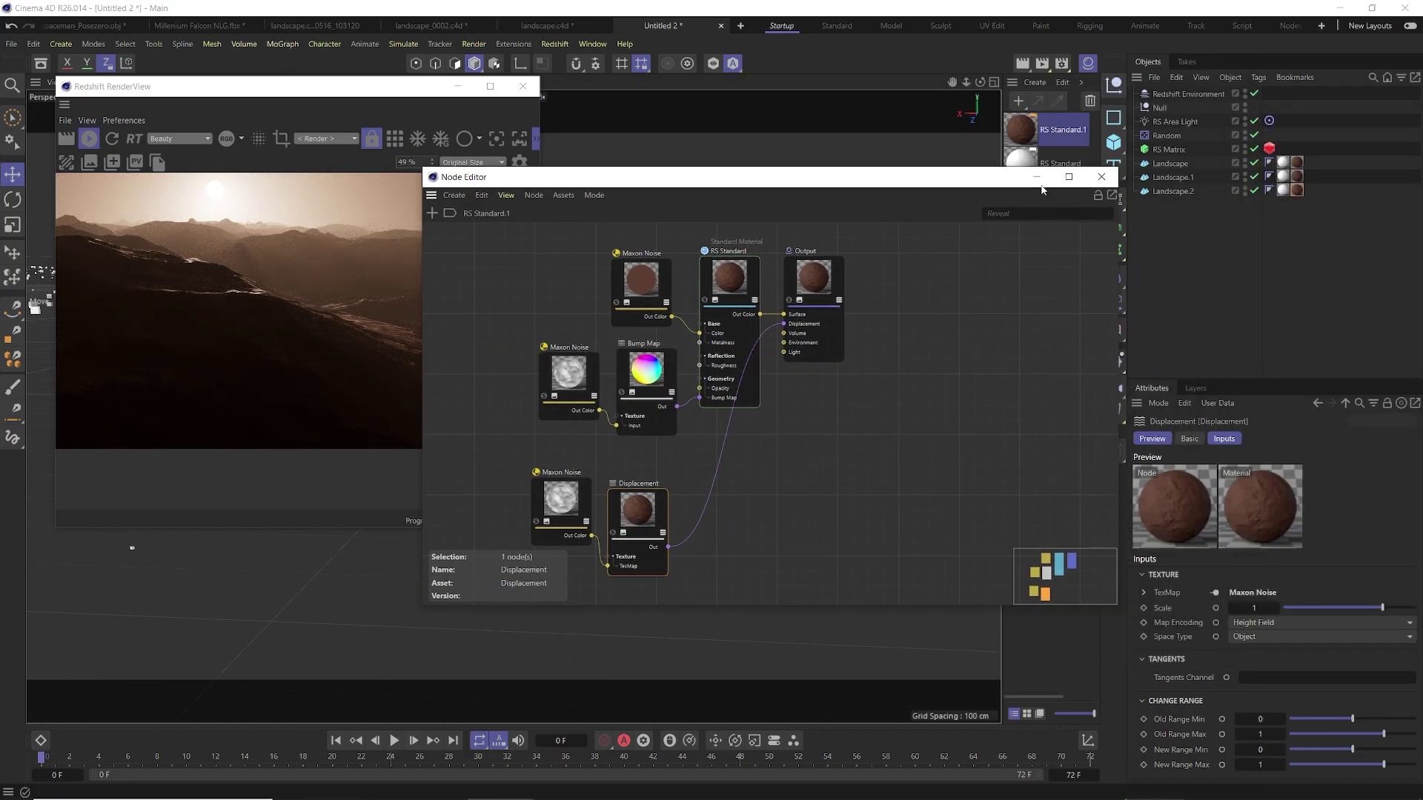
pyautogui.keyDown('shift'); pyautogui.click(1171, 191); pyautogui.keyUp('shift')
pyautogui.rightClick(1170, 165)
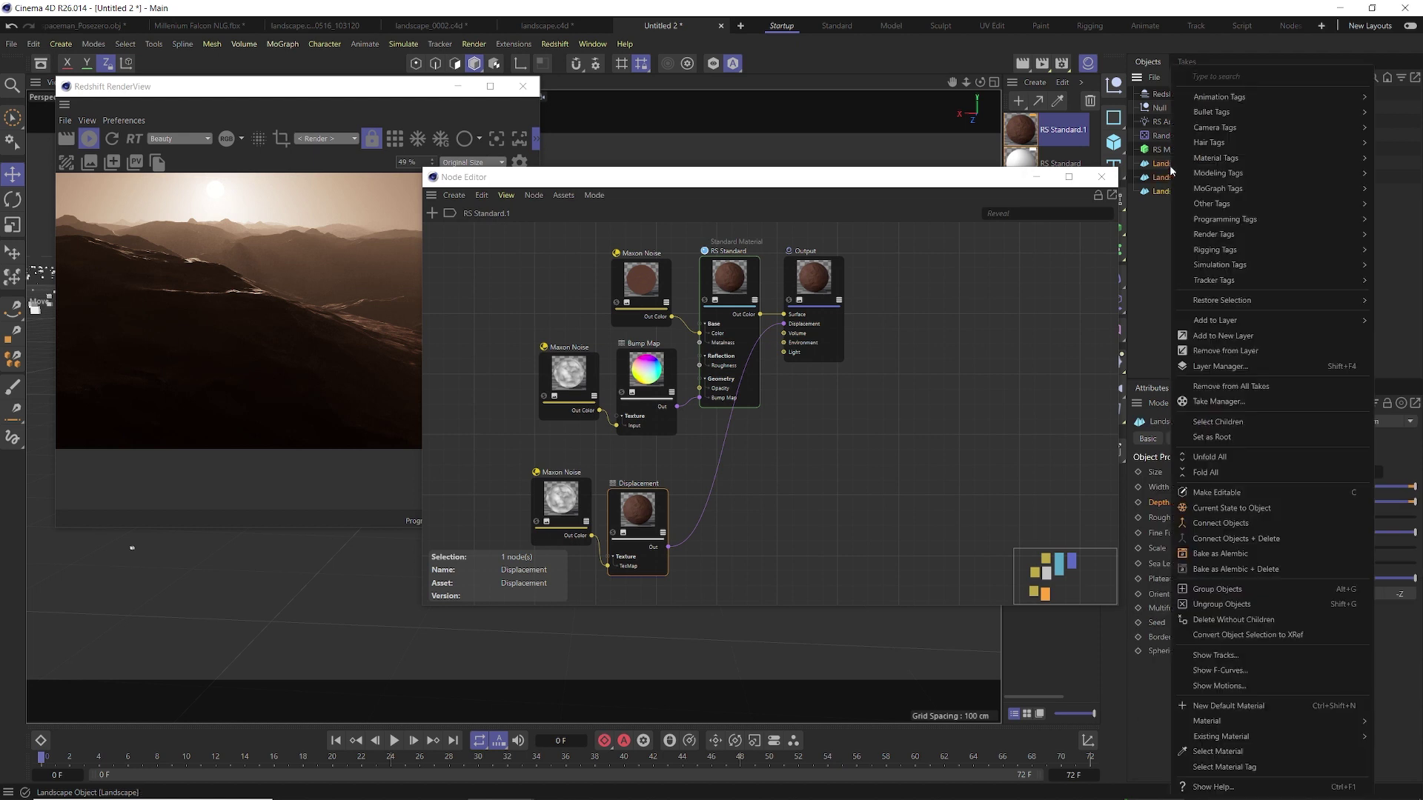
pyautogui.moveTo(1223, 234)
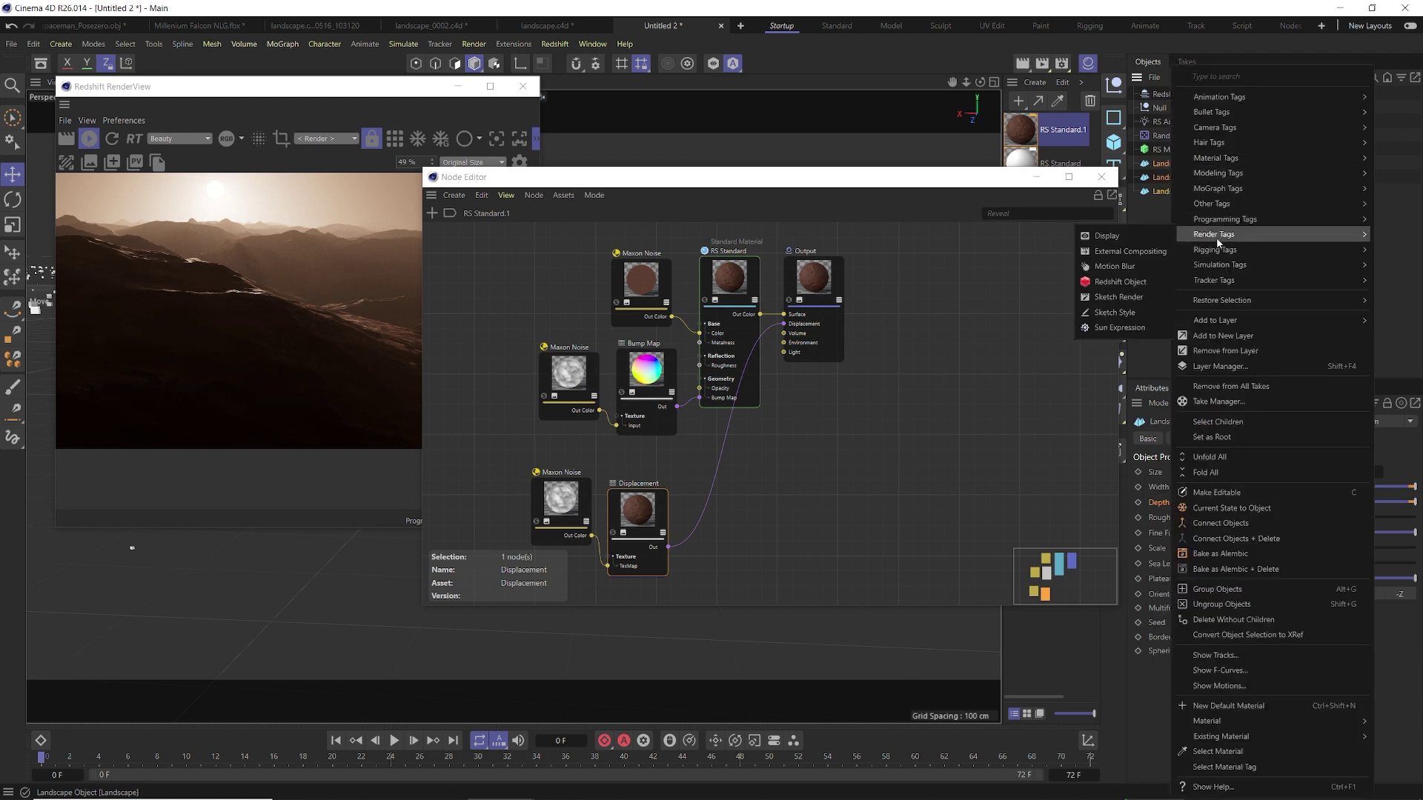
pyautogui.click(1119, 281)
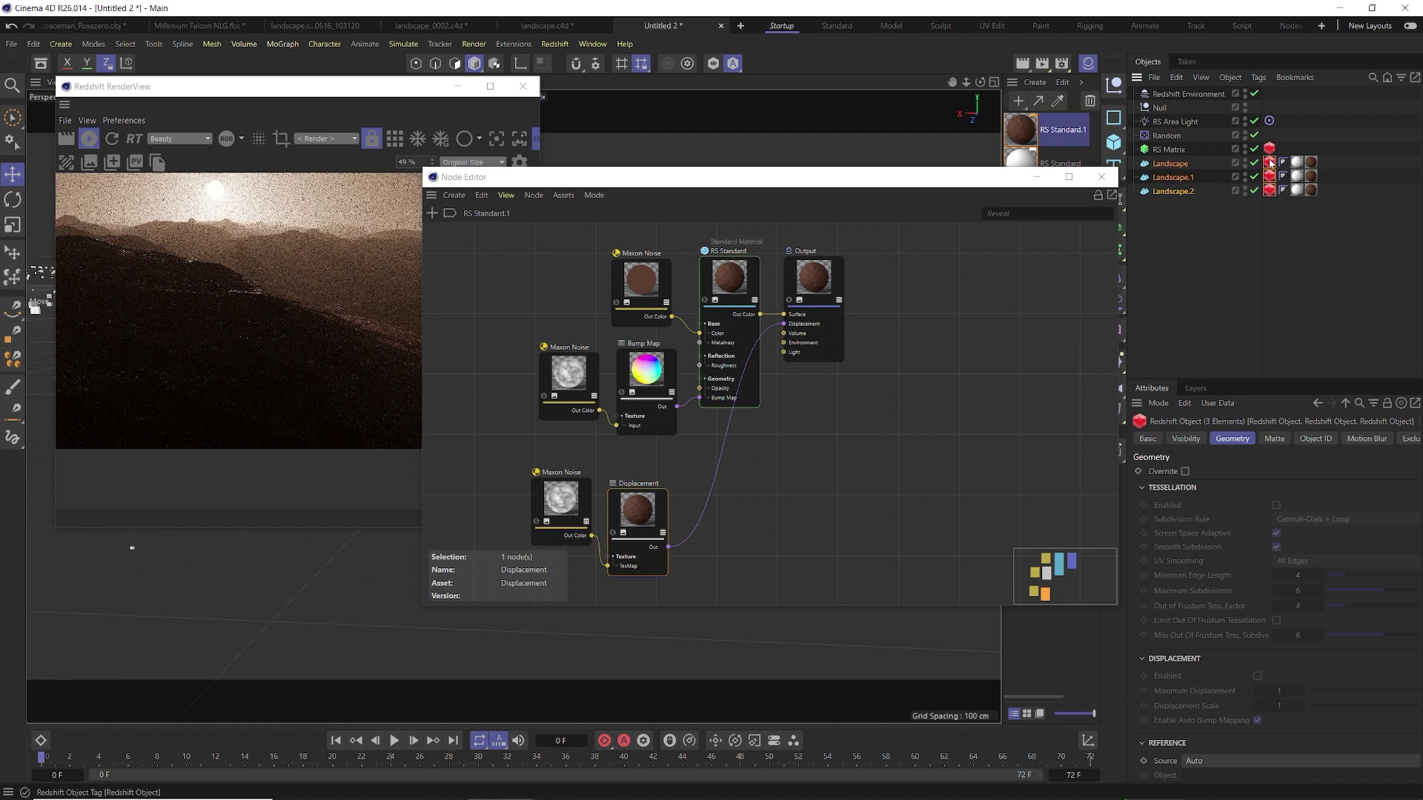
# Override the geometry settings in the three Redshift Object tags and enable both tessellation and displacement.
pyautogui.click(1186, 473)
pyautogui.click(1276, 506)
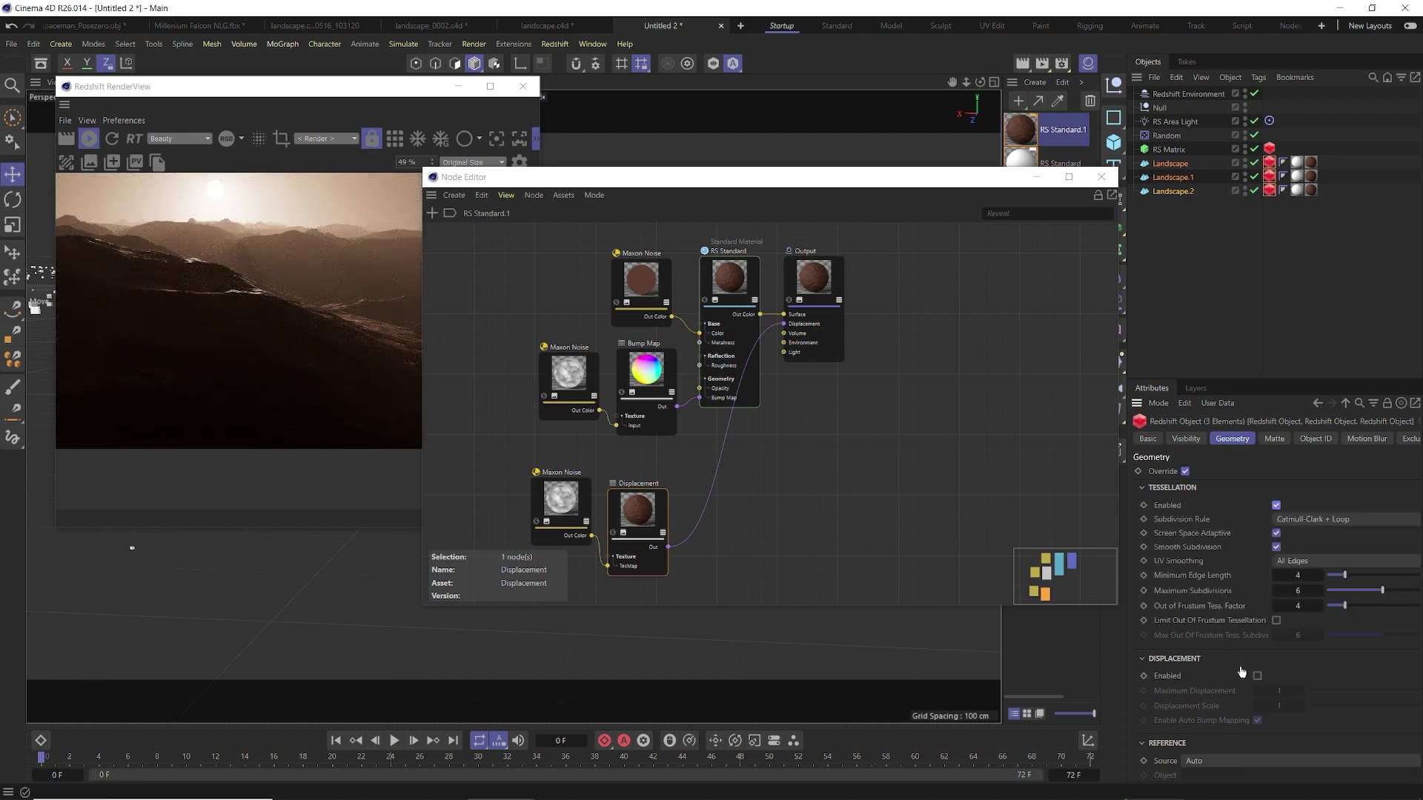
pyautogui.click(1257, 676)
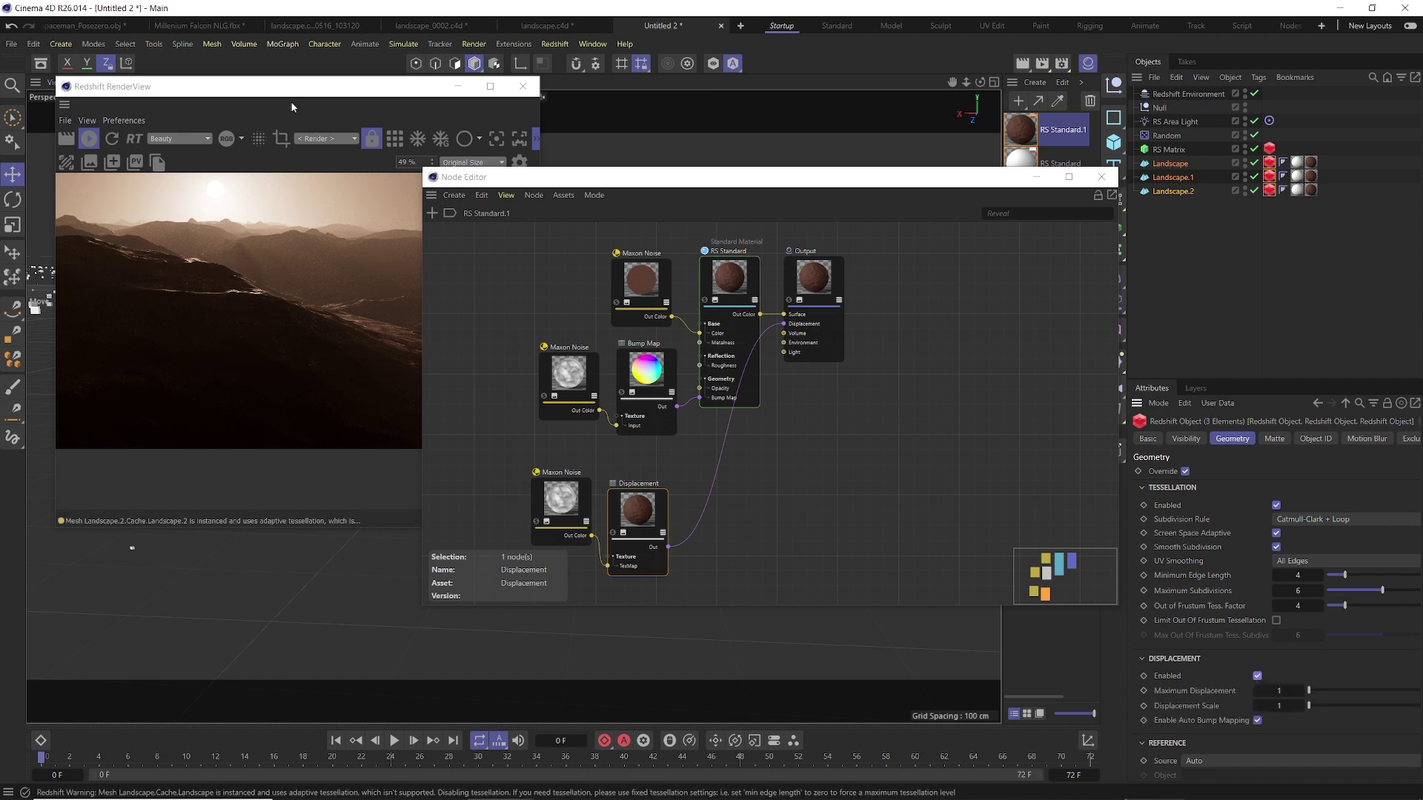
# Set the displacement Maxon Noise's type to FBM and raise its low clip to about 0.372.
pyautogui.click(569, 509)
pyautogui.click(536, 522)
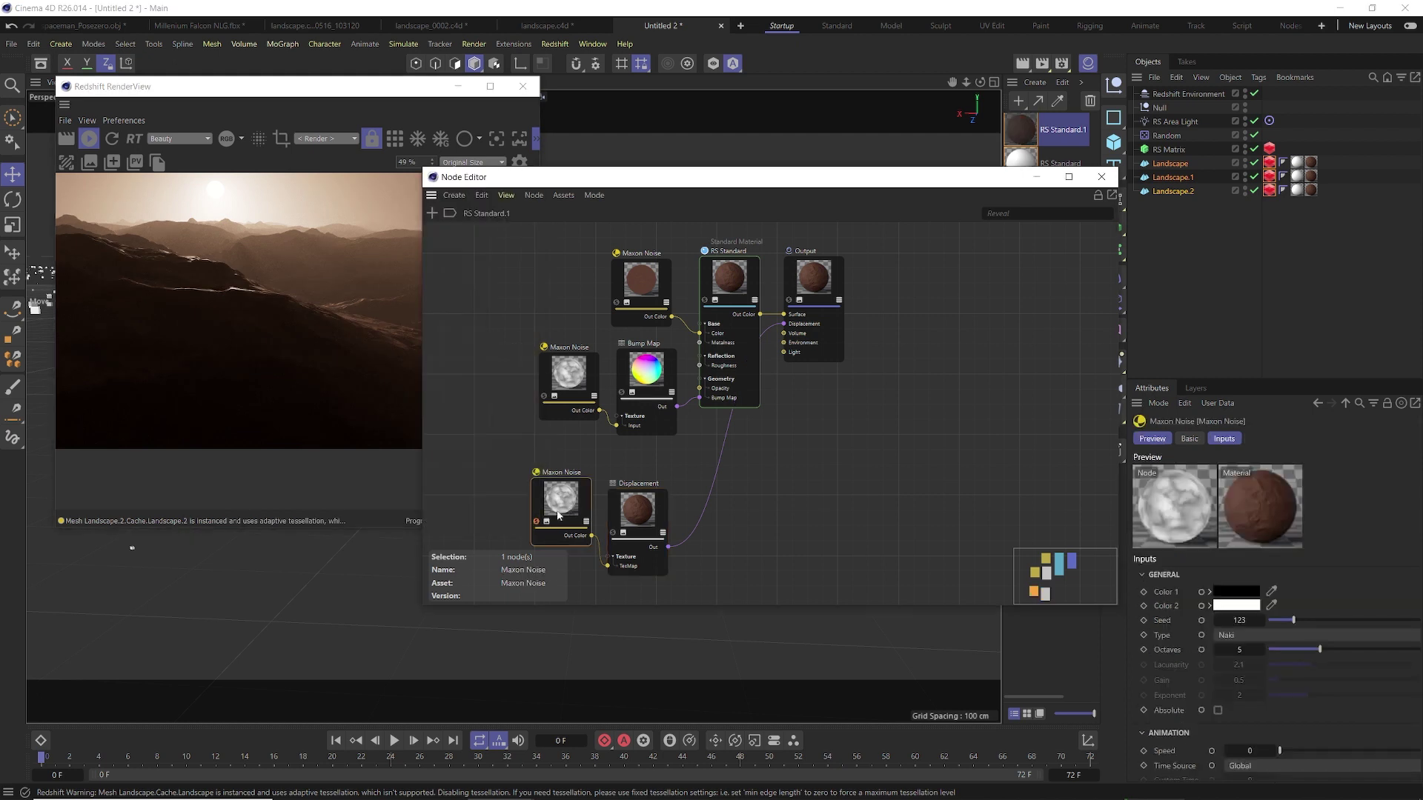
pyautogui.click(1266, 639)
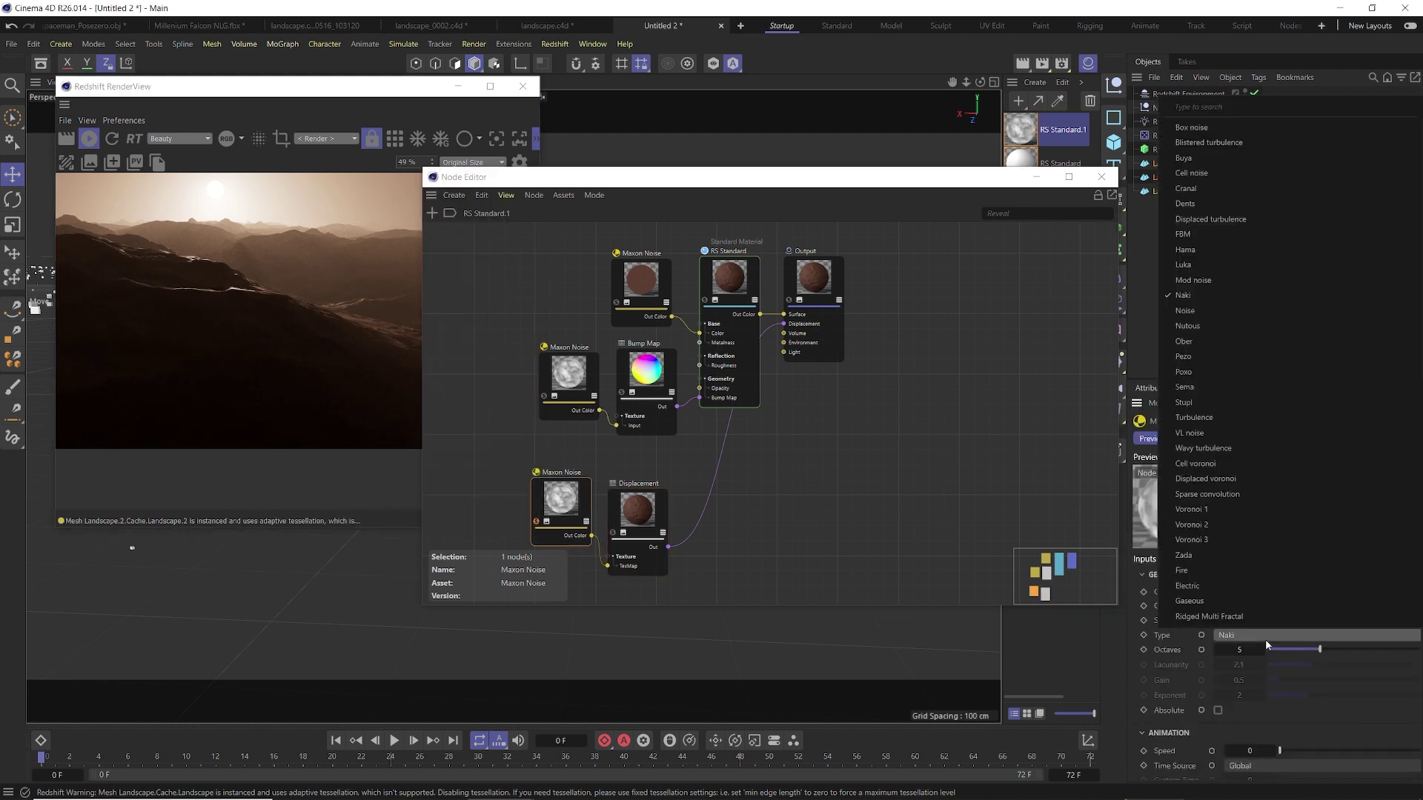
pyautogui.click(1220, 236)
pyautogui.scroll(-5, 1252, 705)
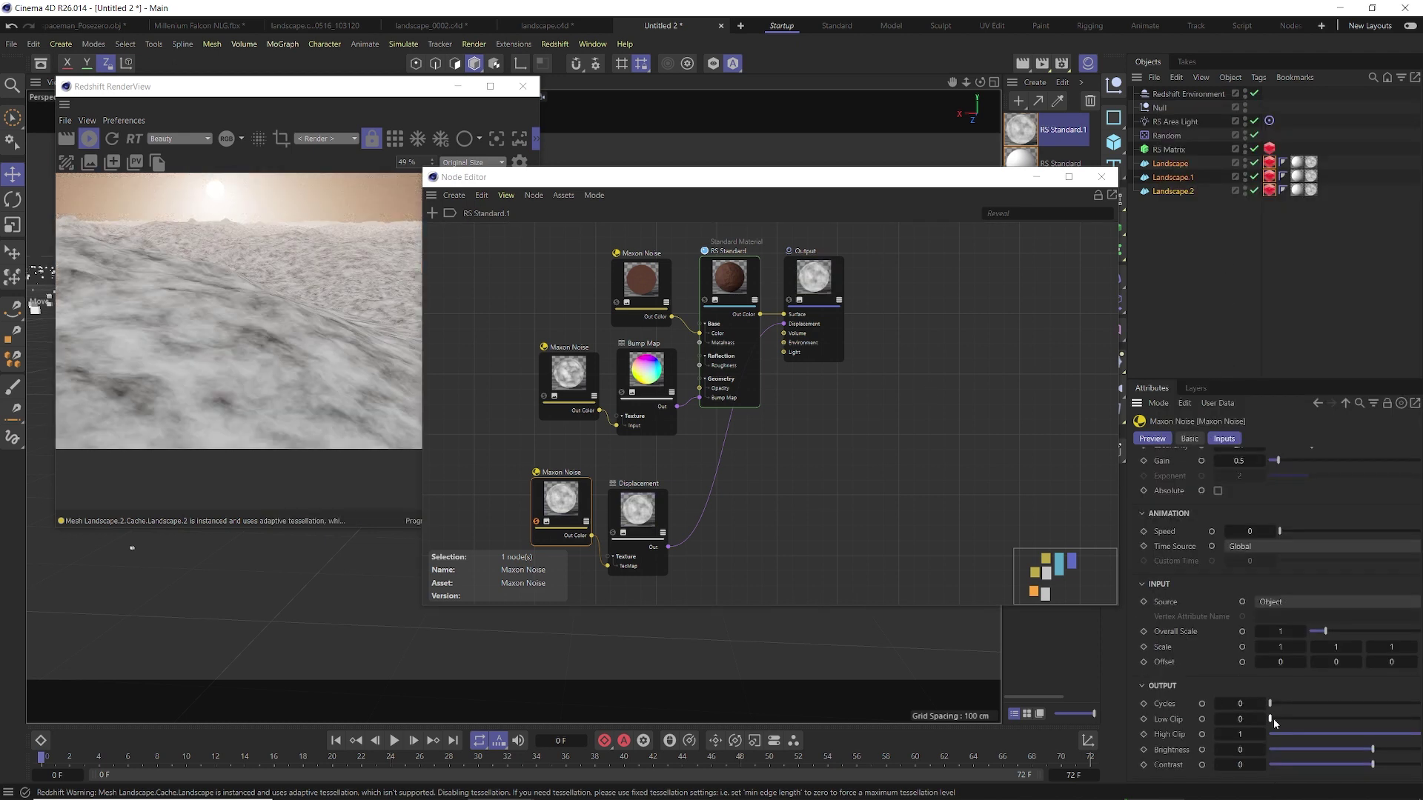
pyautogui.moveTo(1273, 719); pyautogui.dragTo(1347, 723)
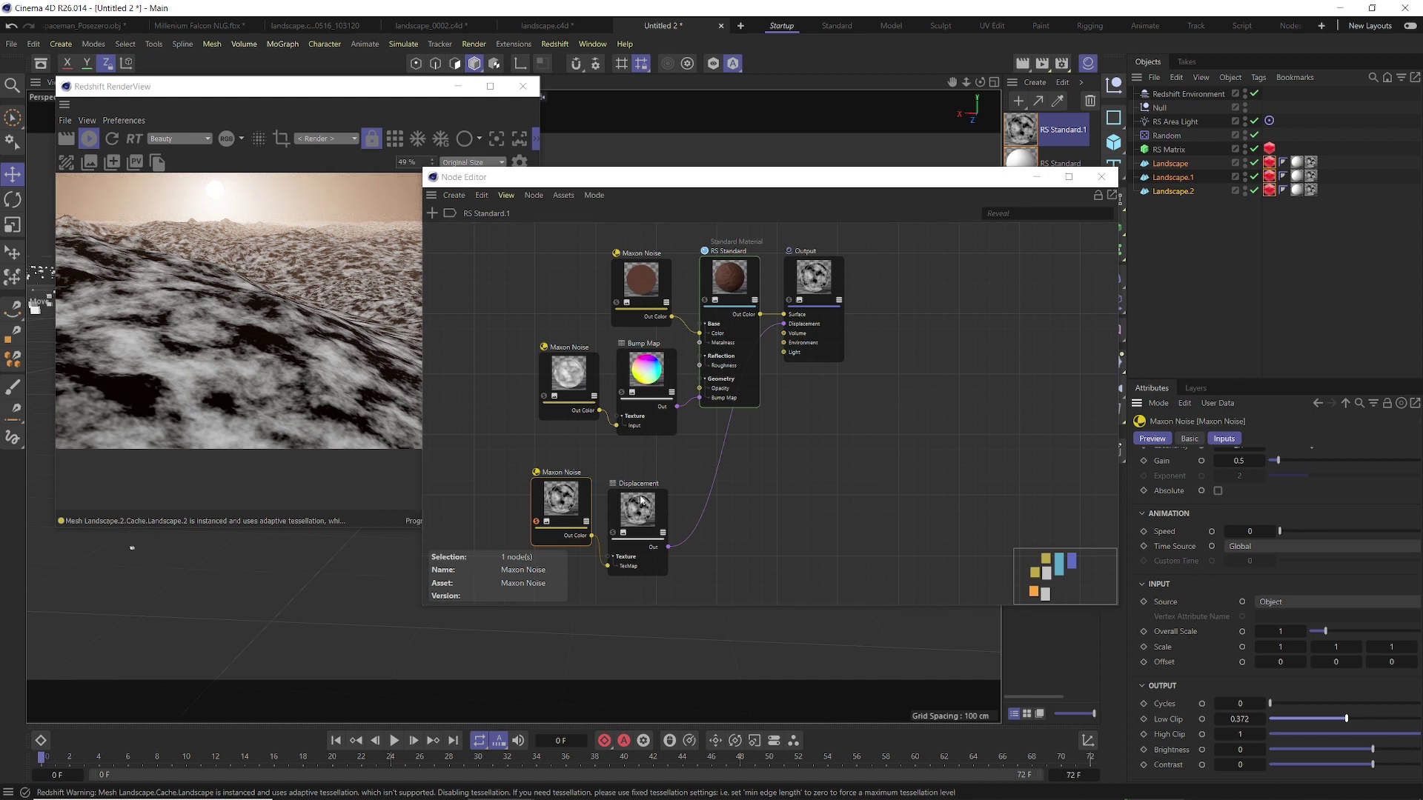
# Set the Displacement node's Old Range Max to -0.5 and New Range Max to 0.5, and close the Node Editor.
pyautogui.click(642, 501)
pyautogui.moveTo(642, 513); pyautogui.dragTo(646, 513)
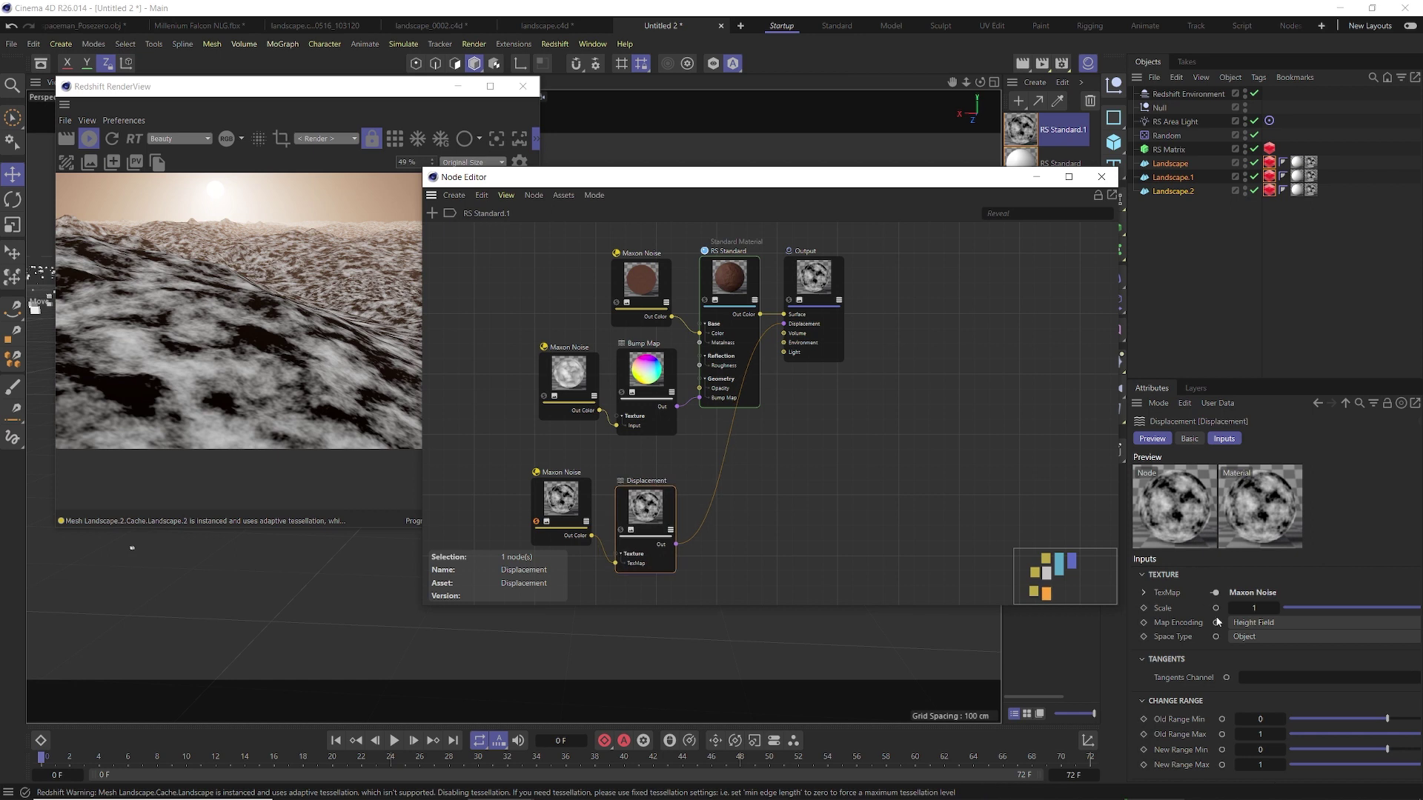
pyautogui.click(1259, 733)
pyautogui.write('-.5')
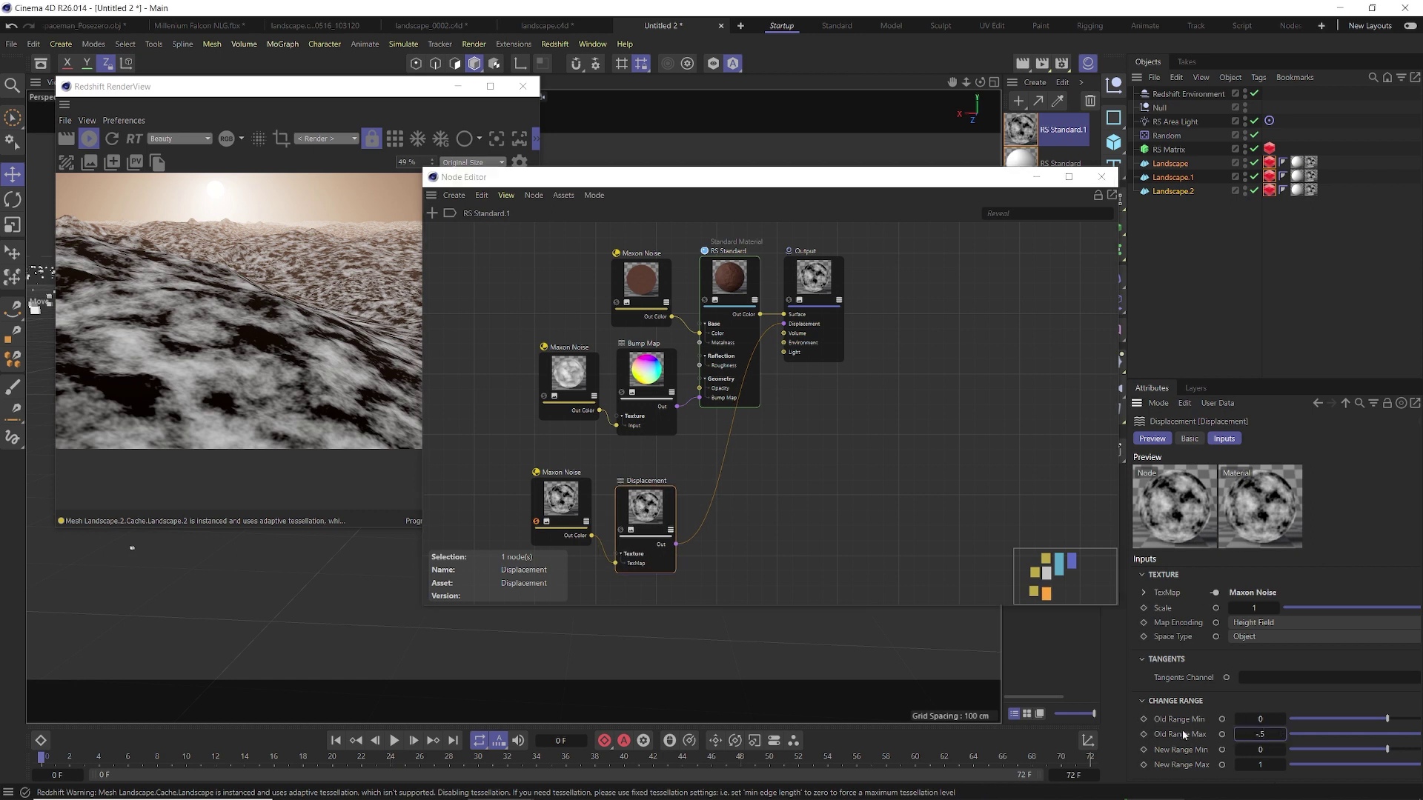
pyautogui.click(1262, 766)
pyautogui.write('.5')
pyautogui.press('Return')
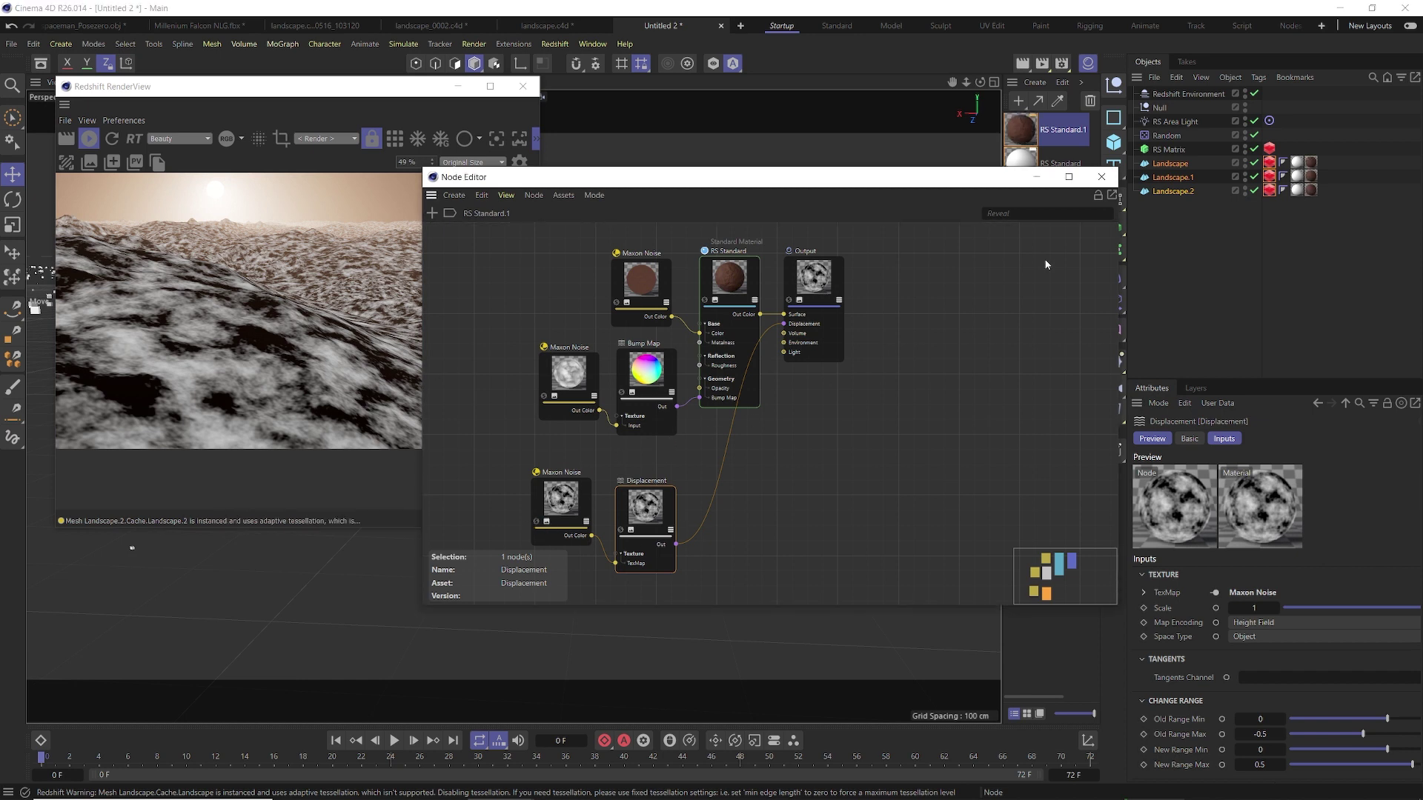
pyautogui.click(1108, 181)
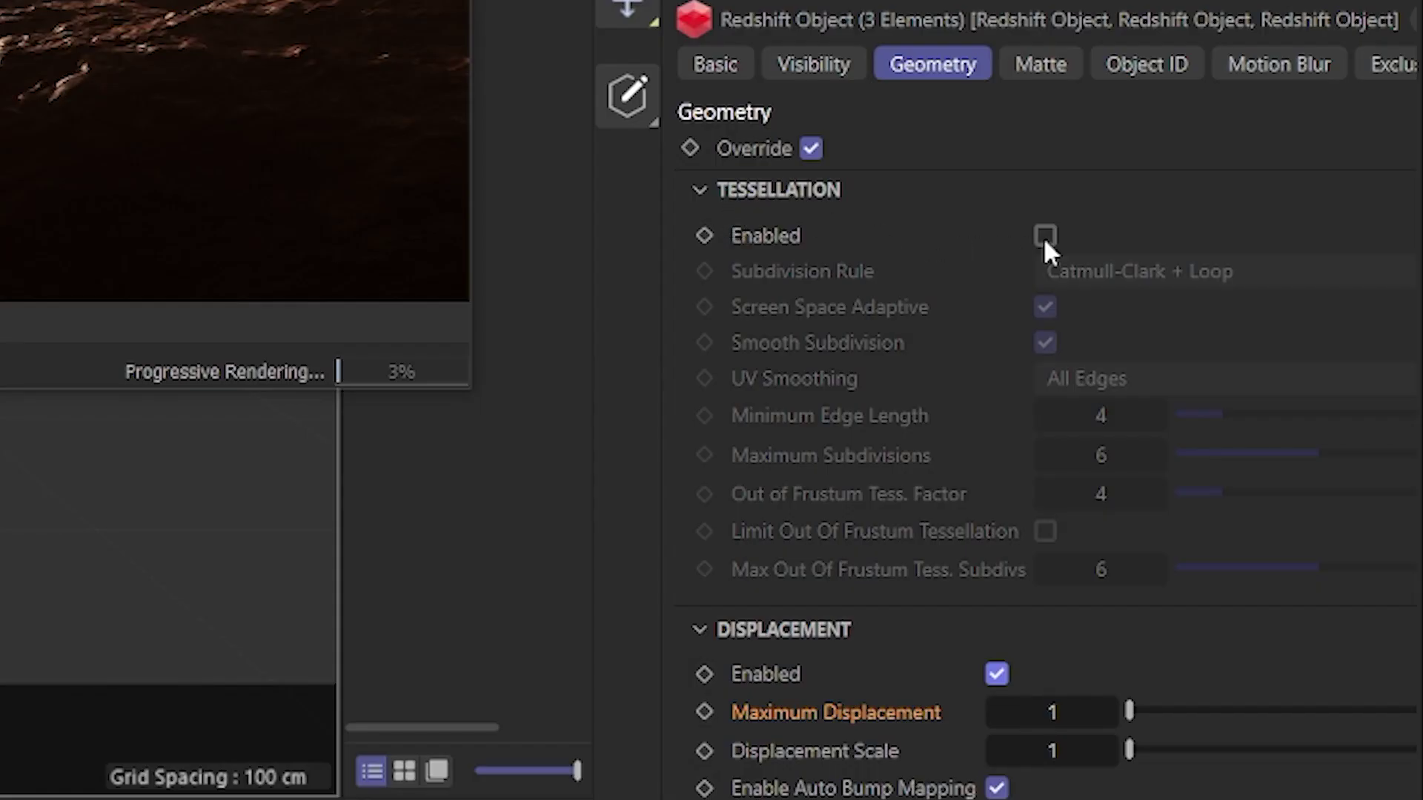
# Re-enable tessellation in the three Redshift Object tags and inspect the displaced terrain in the render.
pyautogui.click(1045, 236)
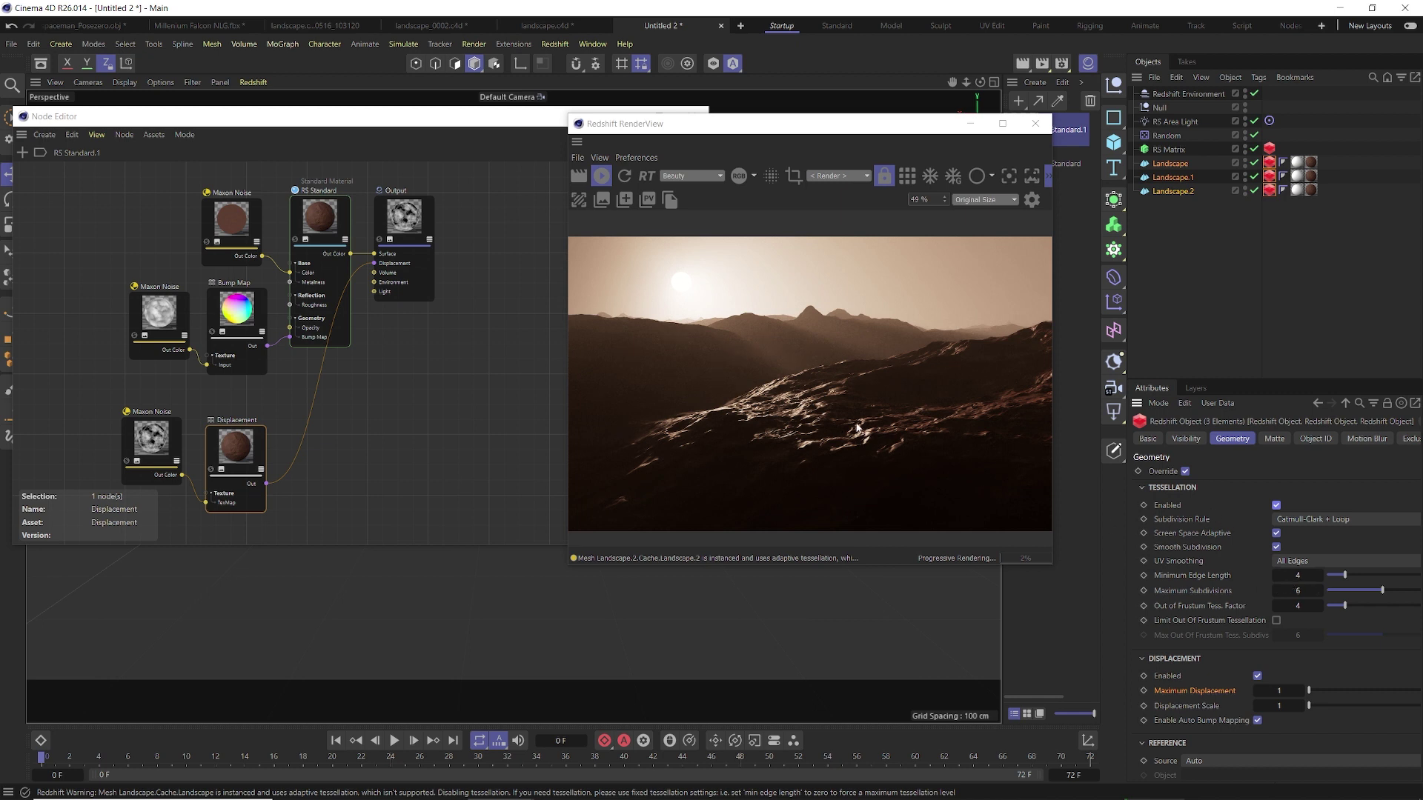
pyautogui.scroll(-1, 858, 428)
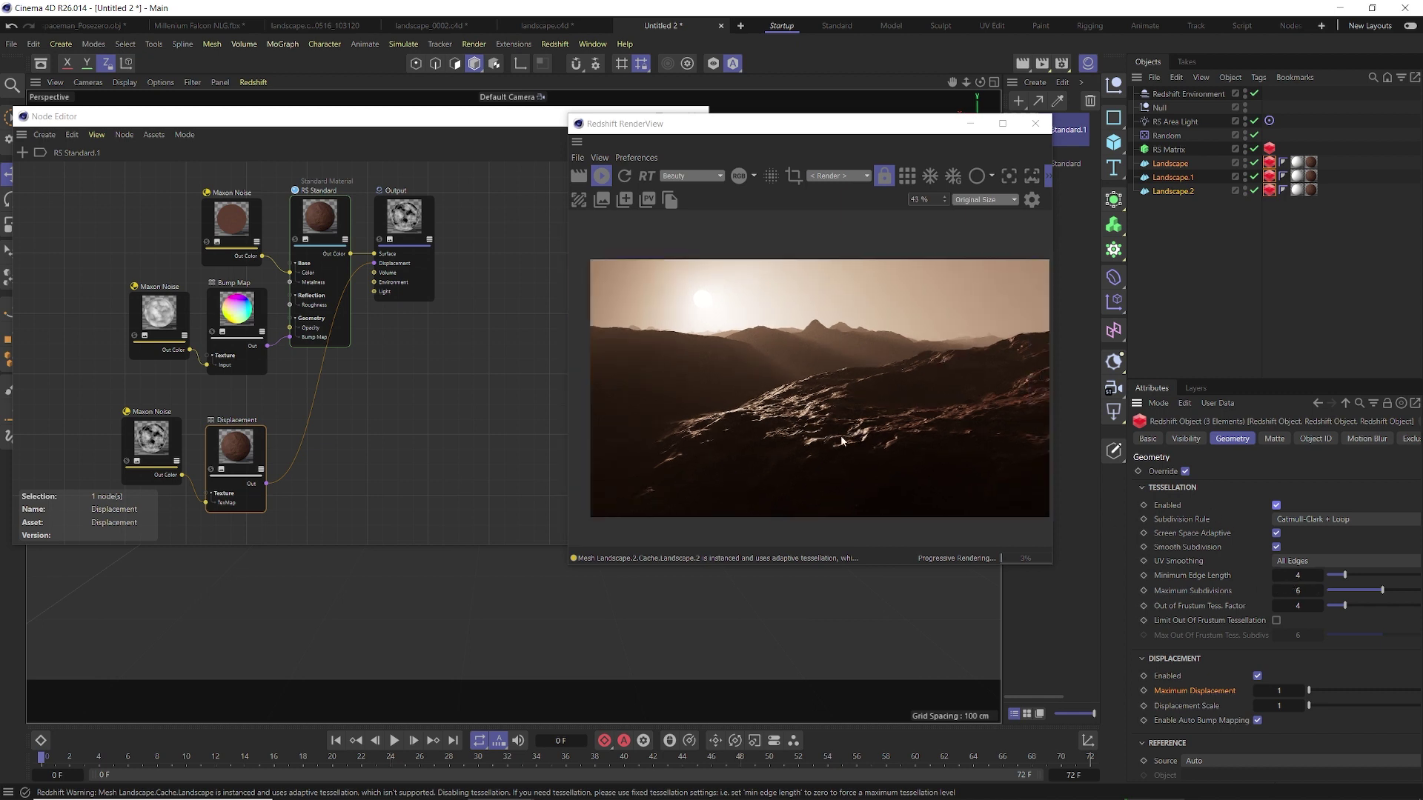
pyautogui.scroll(1, 842, 442)
# Try an overall scale of 0.2 on the displacement Maxon Noise and check the rendered terrain.
pyautogui.click(169, 447)
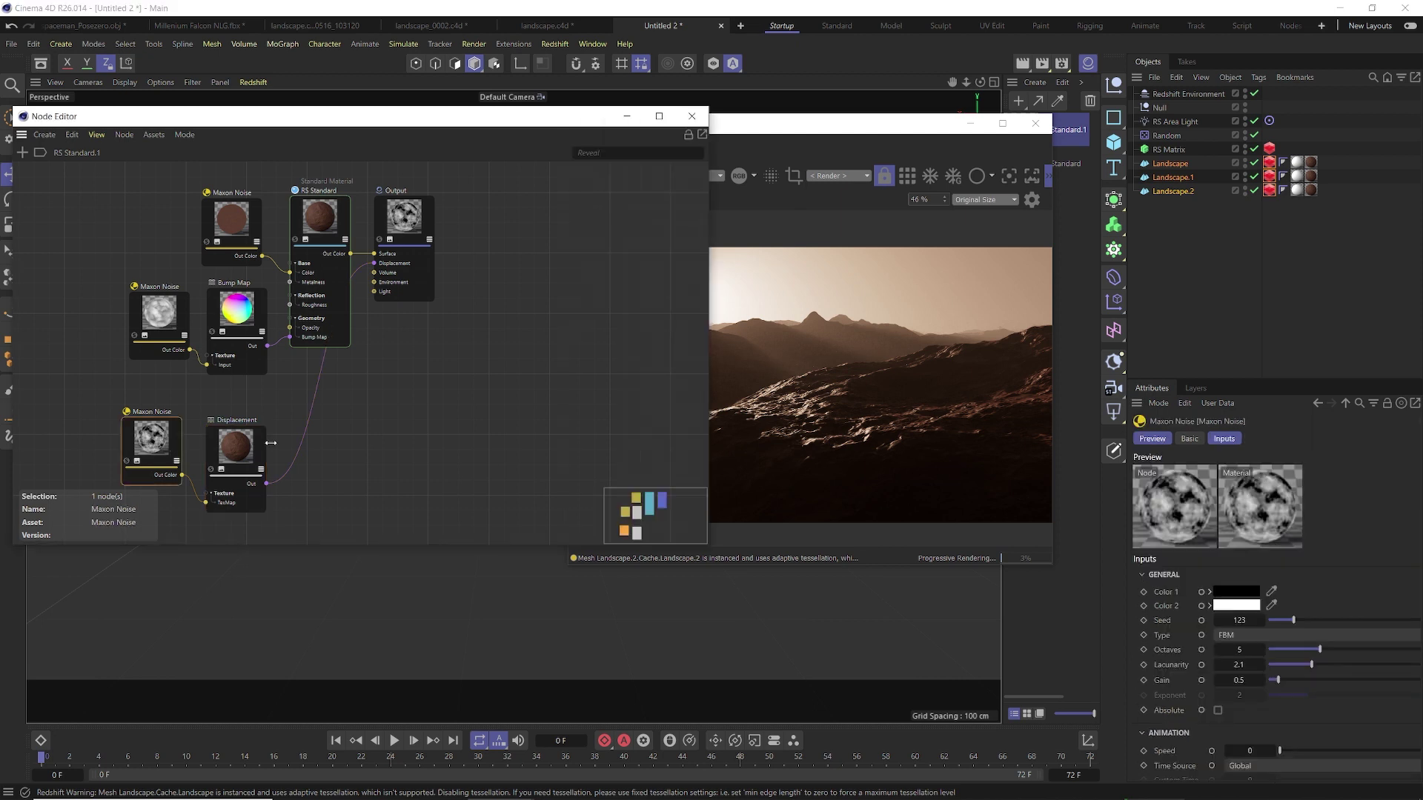
pyautogui.scroll(-3, 1193, 670)
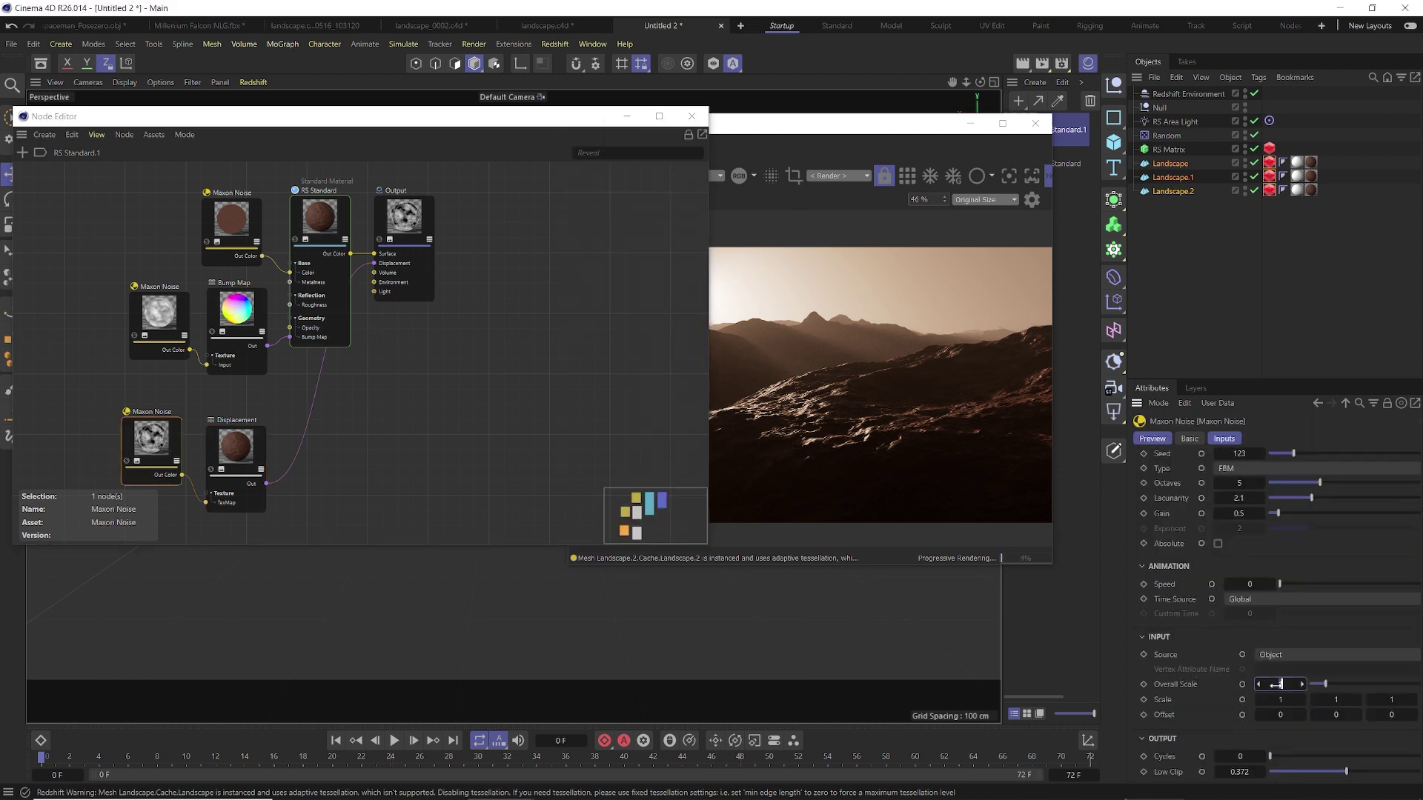
pyautogui.write('0.2')
pyautogui.press('Return')
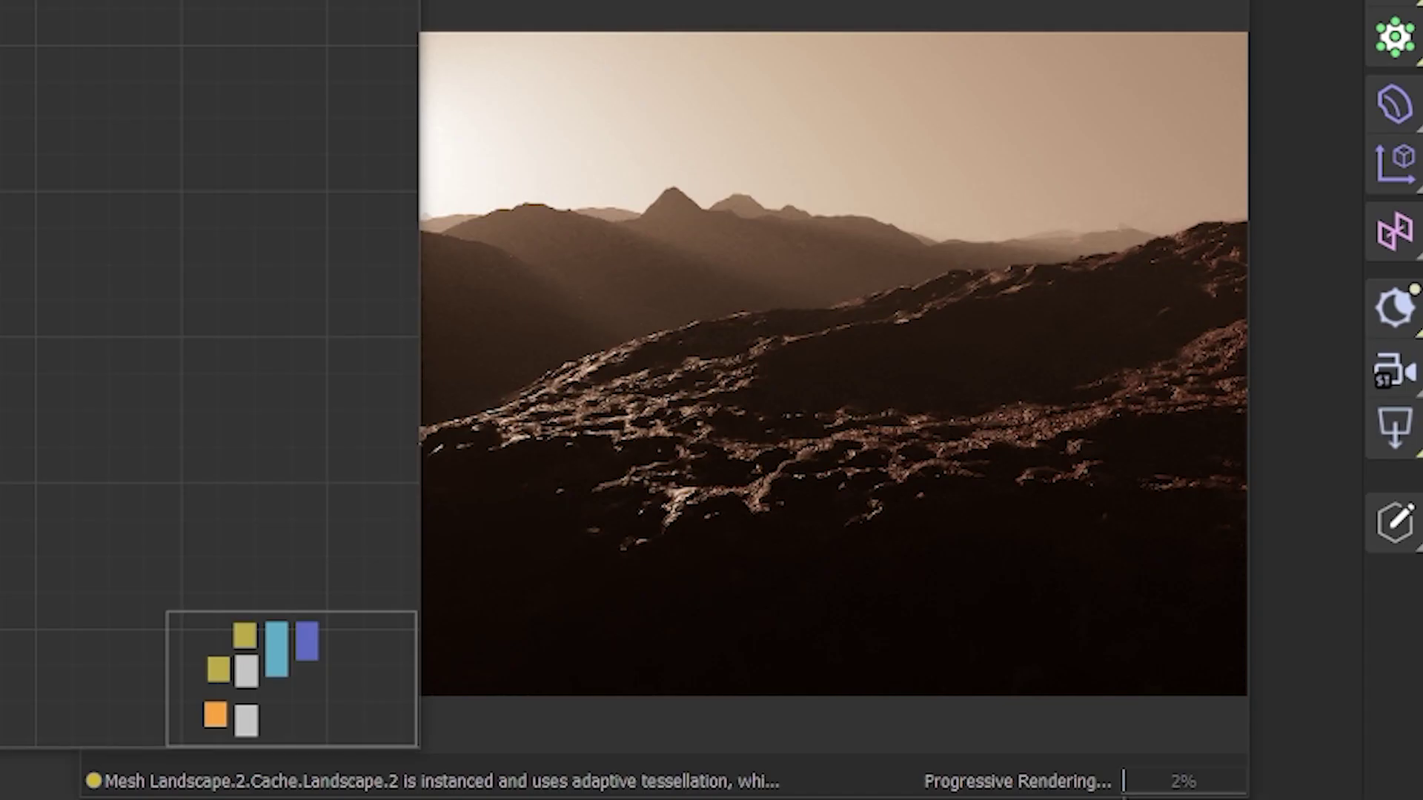
pyautogui.click(808, 125)
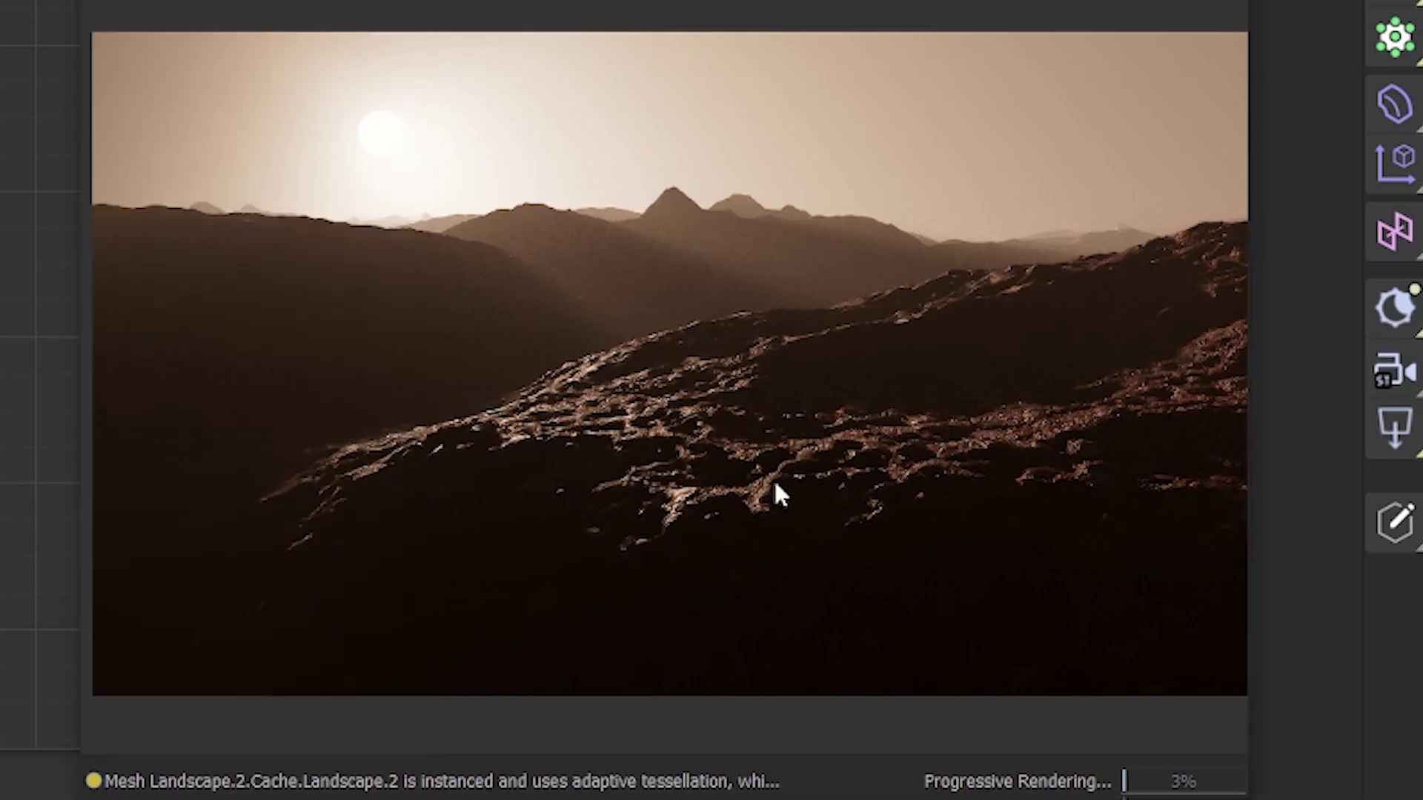
# Set the displacement Maxon Noise's overall scale to 0.65.
pyautogui.click(30, 460)
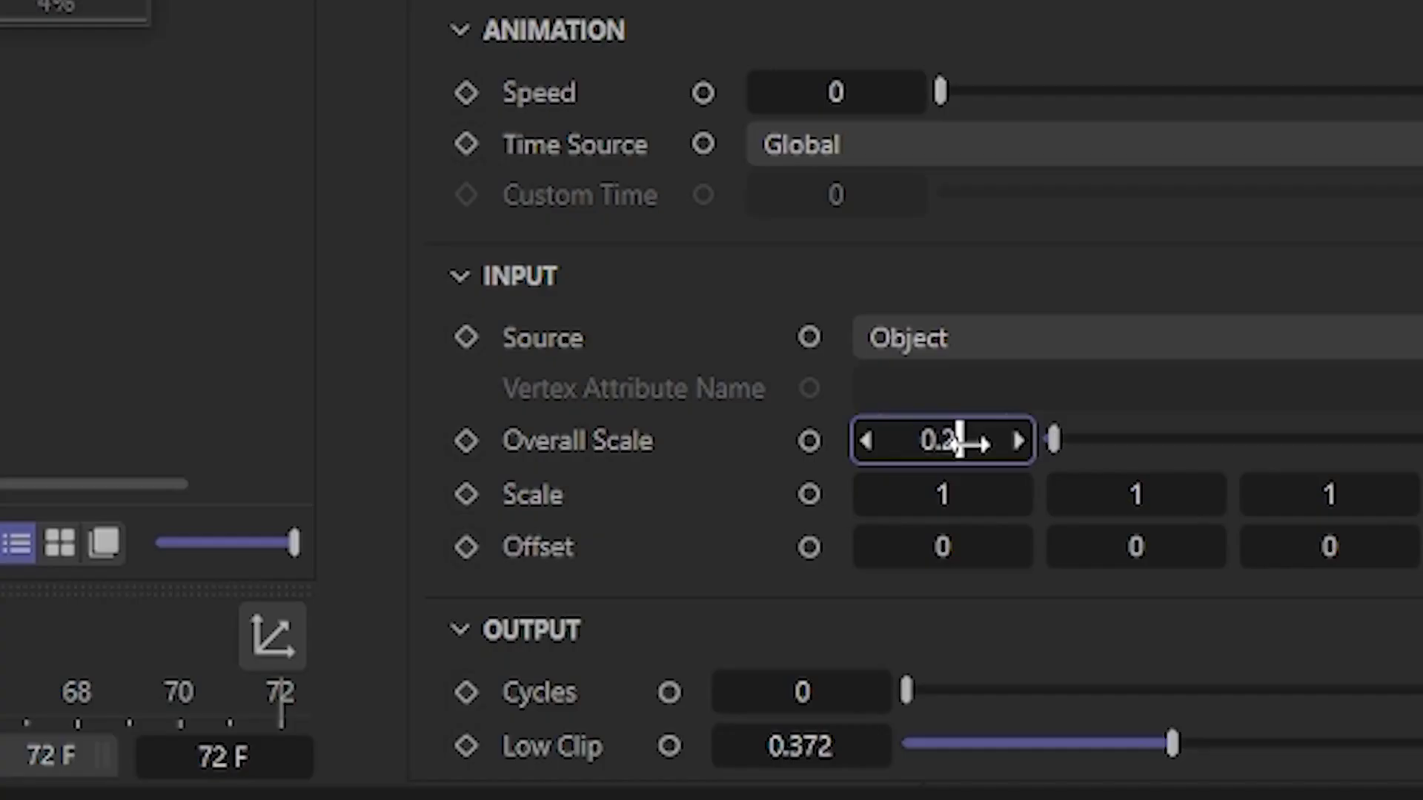
pyautogui.press('BackSpace')
pyautogui.write('65')
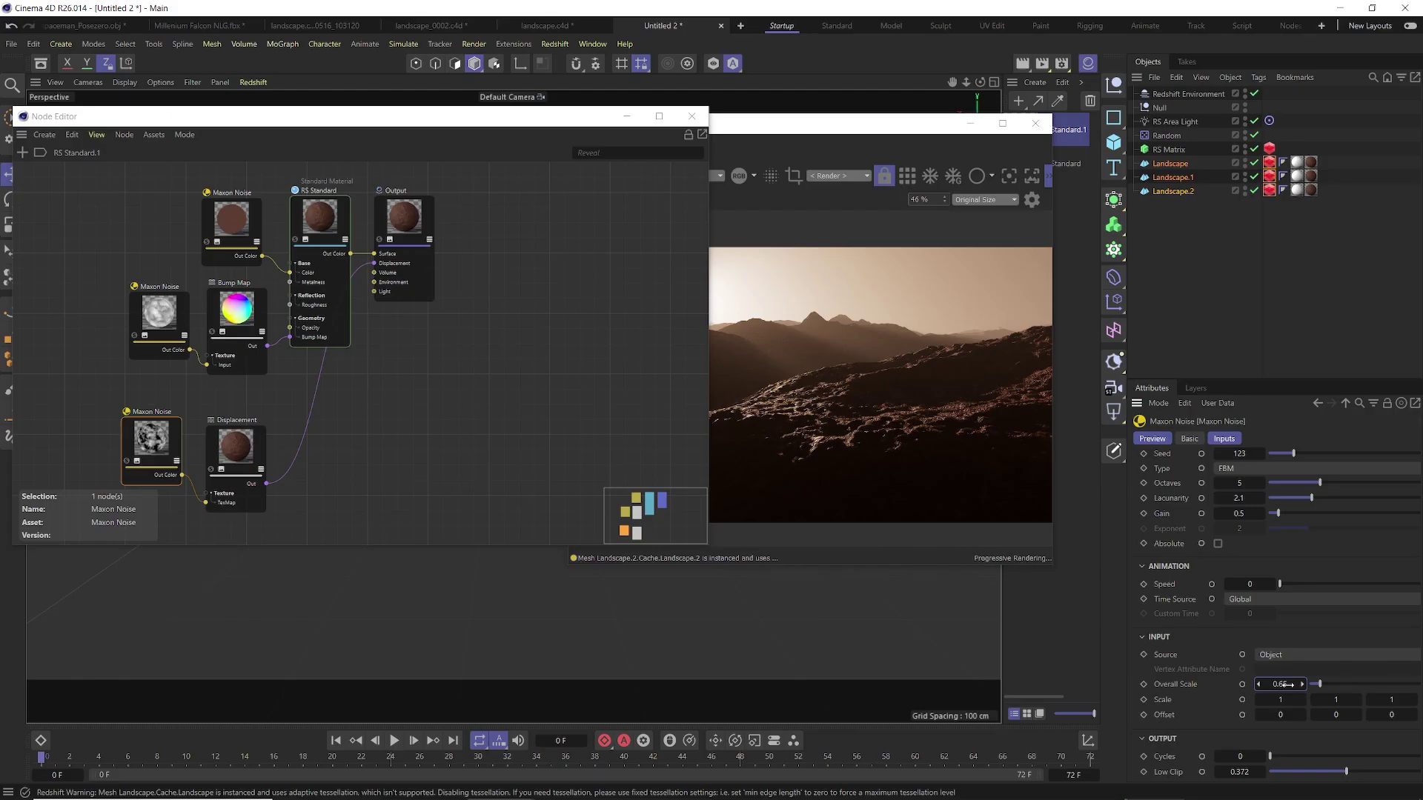
# Move the render preview aside, clear the Node Editor from the viewport and reframe the perspective view of the landscape.
pyautogui.moveTo(795, 124); pyautogui.dragTo(873, 112)
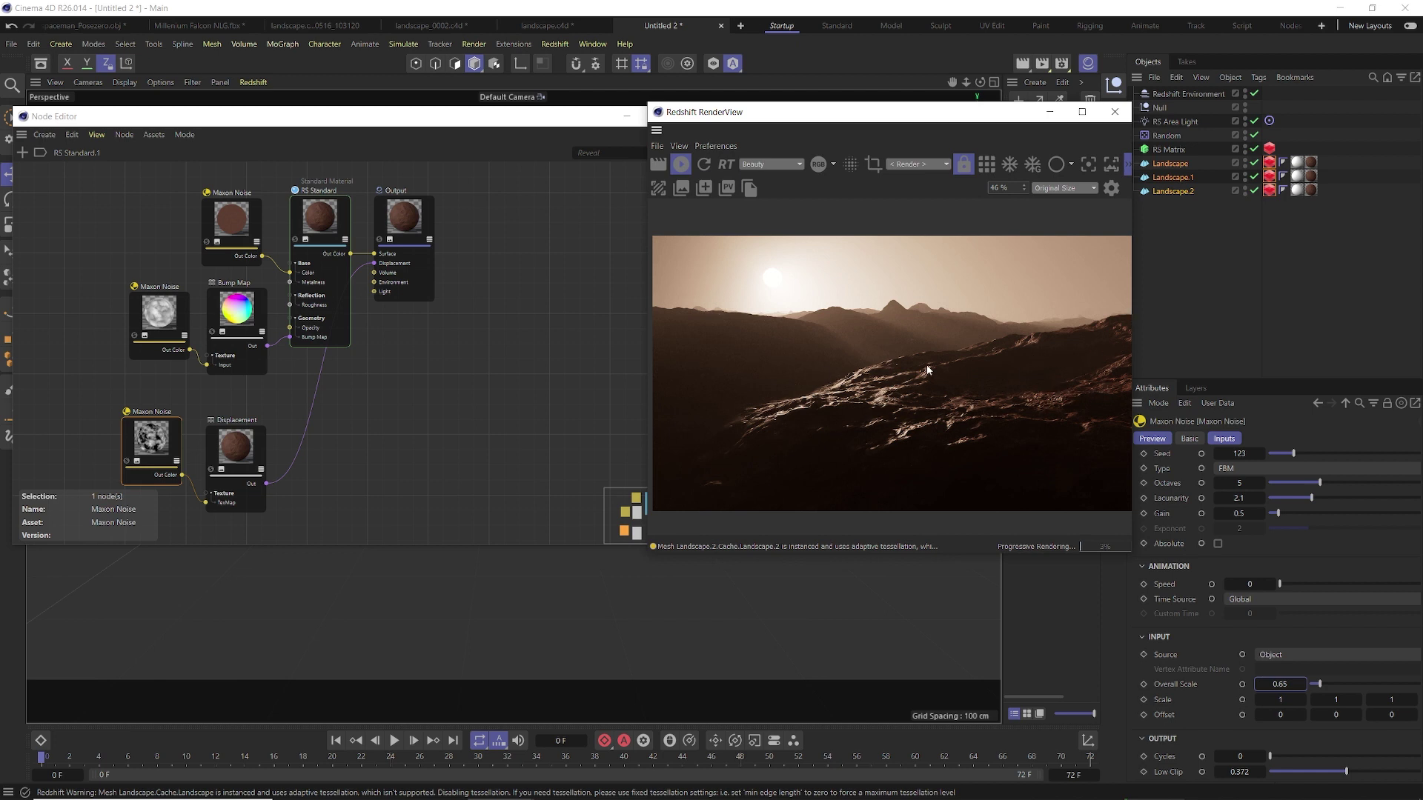
pyautogui.moveTo(593, 120); pyautogui.dragTo(497, 125)
pyautogui.click(608, 121)
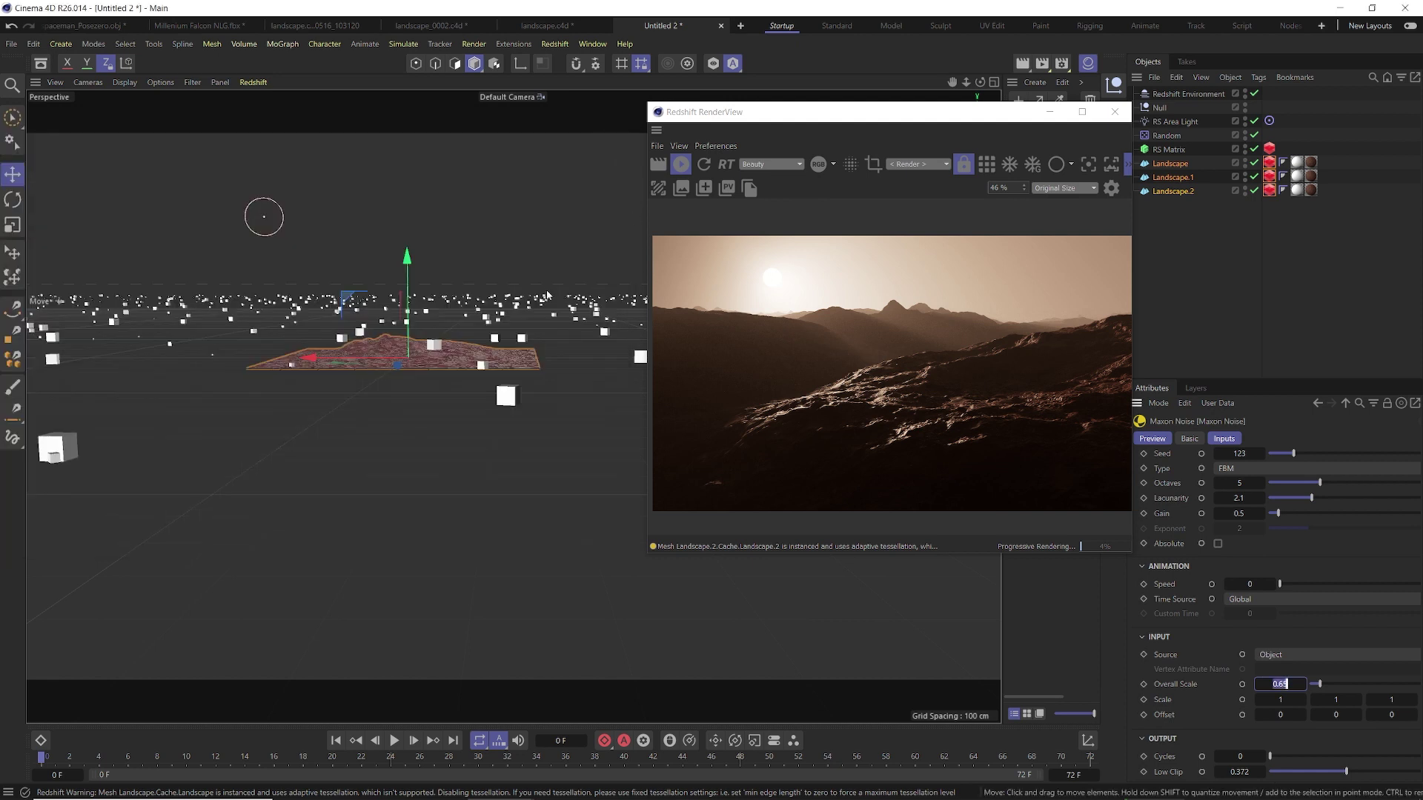
pyautogui.keyDown('alt'); pyautogui.moveTo(510, 313); pyautogui.dragTo(475, 331); pyautogui.keyUp('alt')
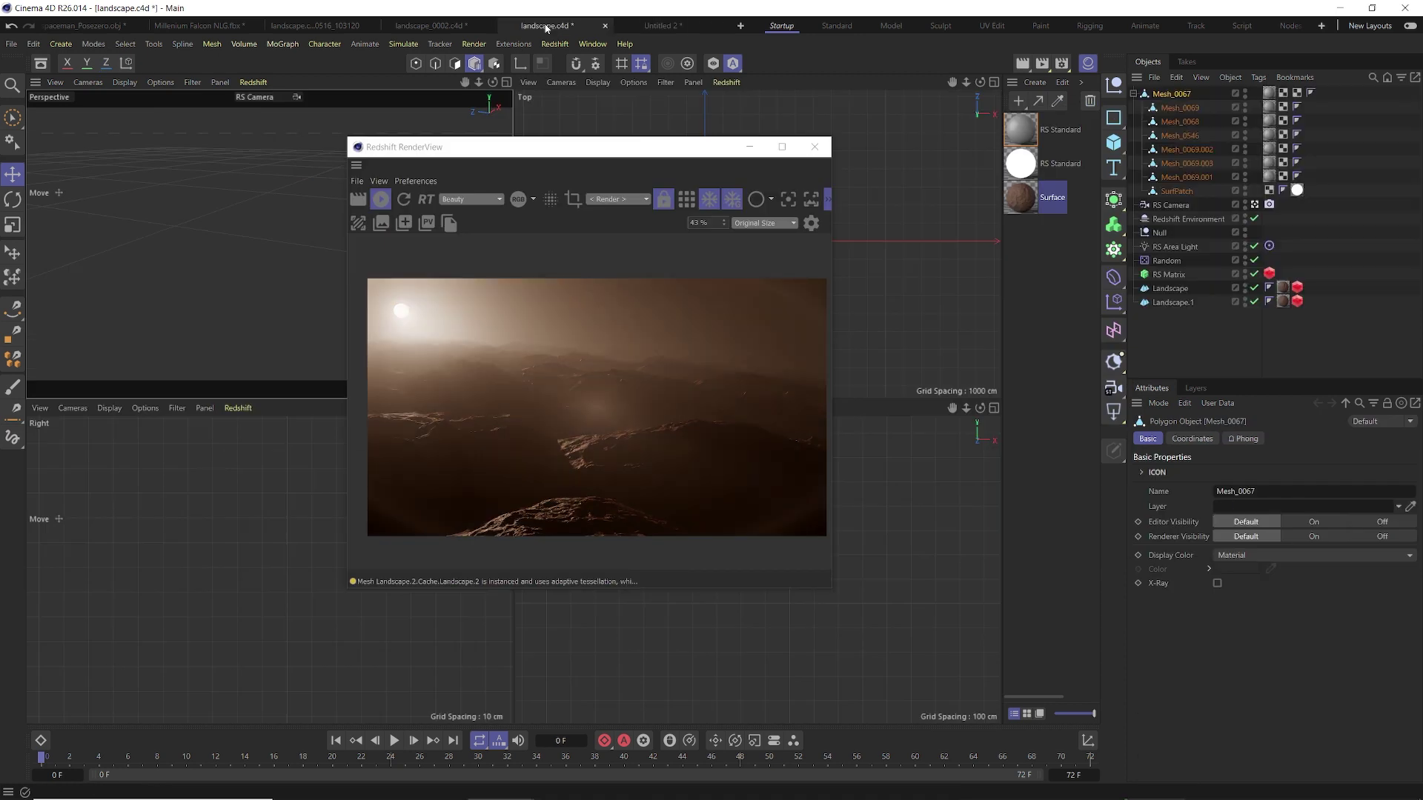
# Switch to the landscape.c4d document that contains the spaceship meshes.
pyautogui.moveTo(518, 157); pyautogui.dragTo(706, 135)
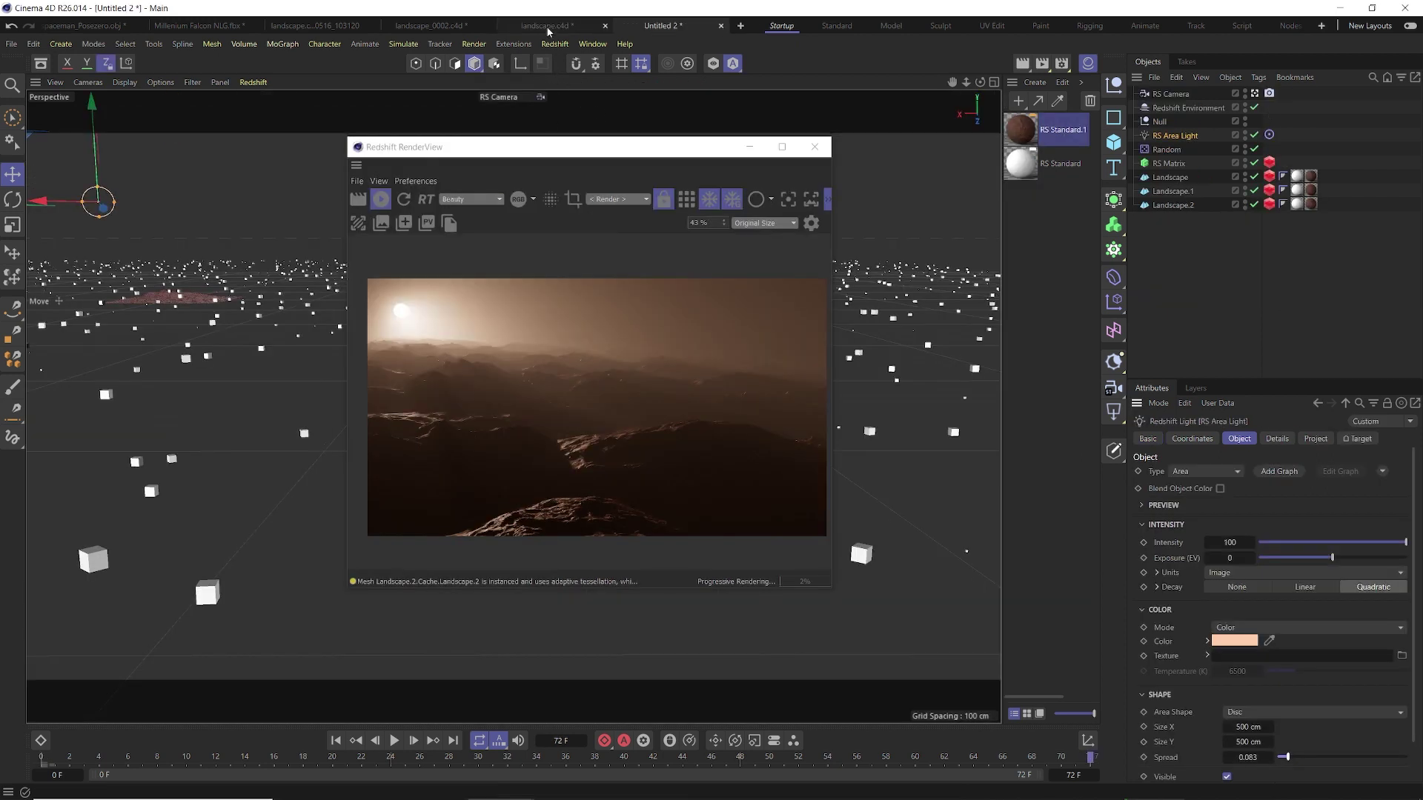
pyautogui.click(546, 27)
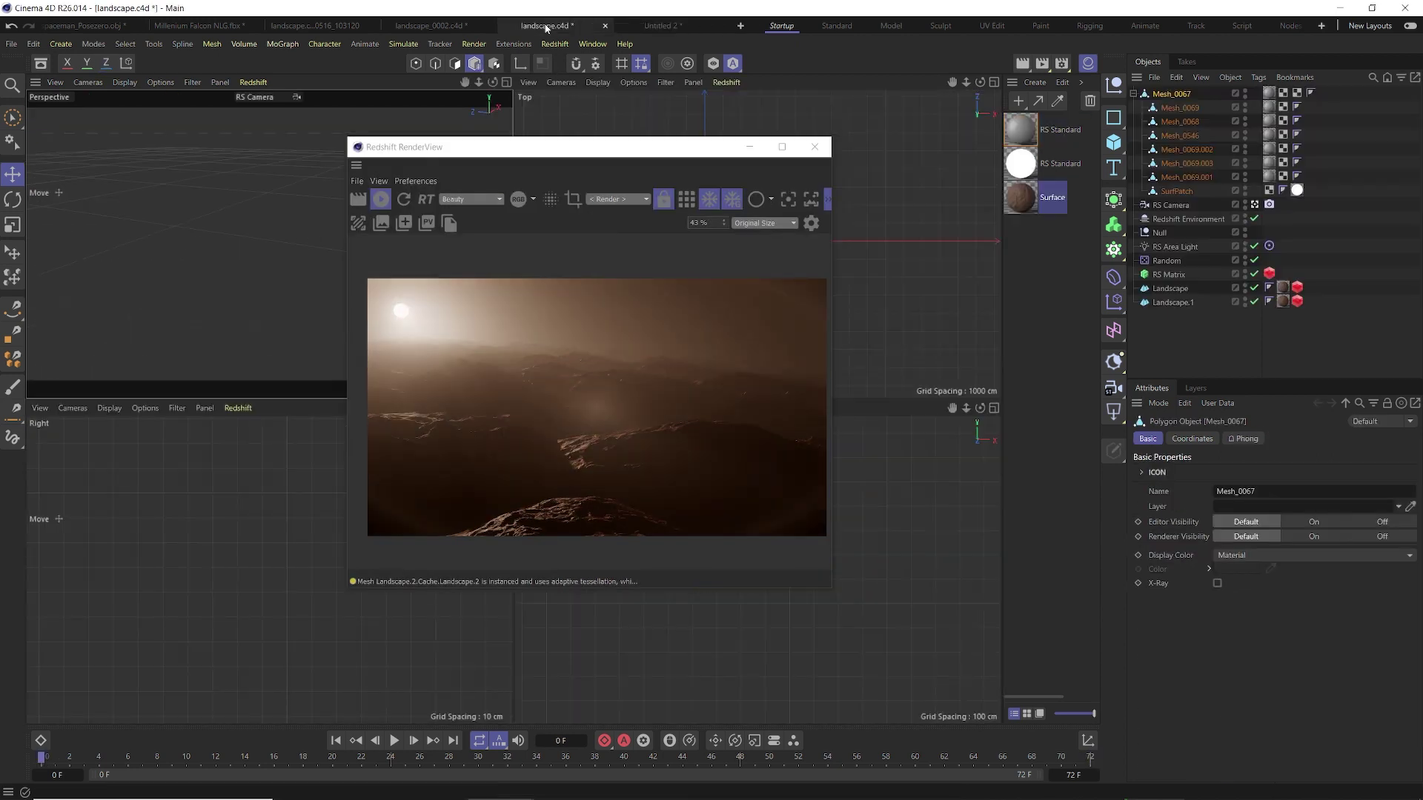